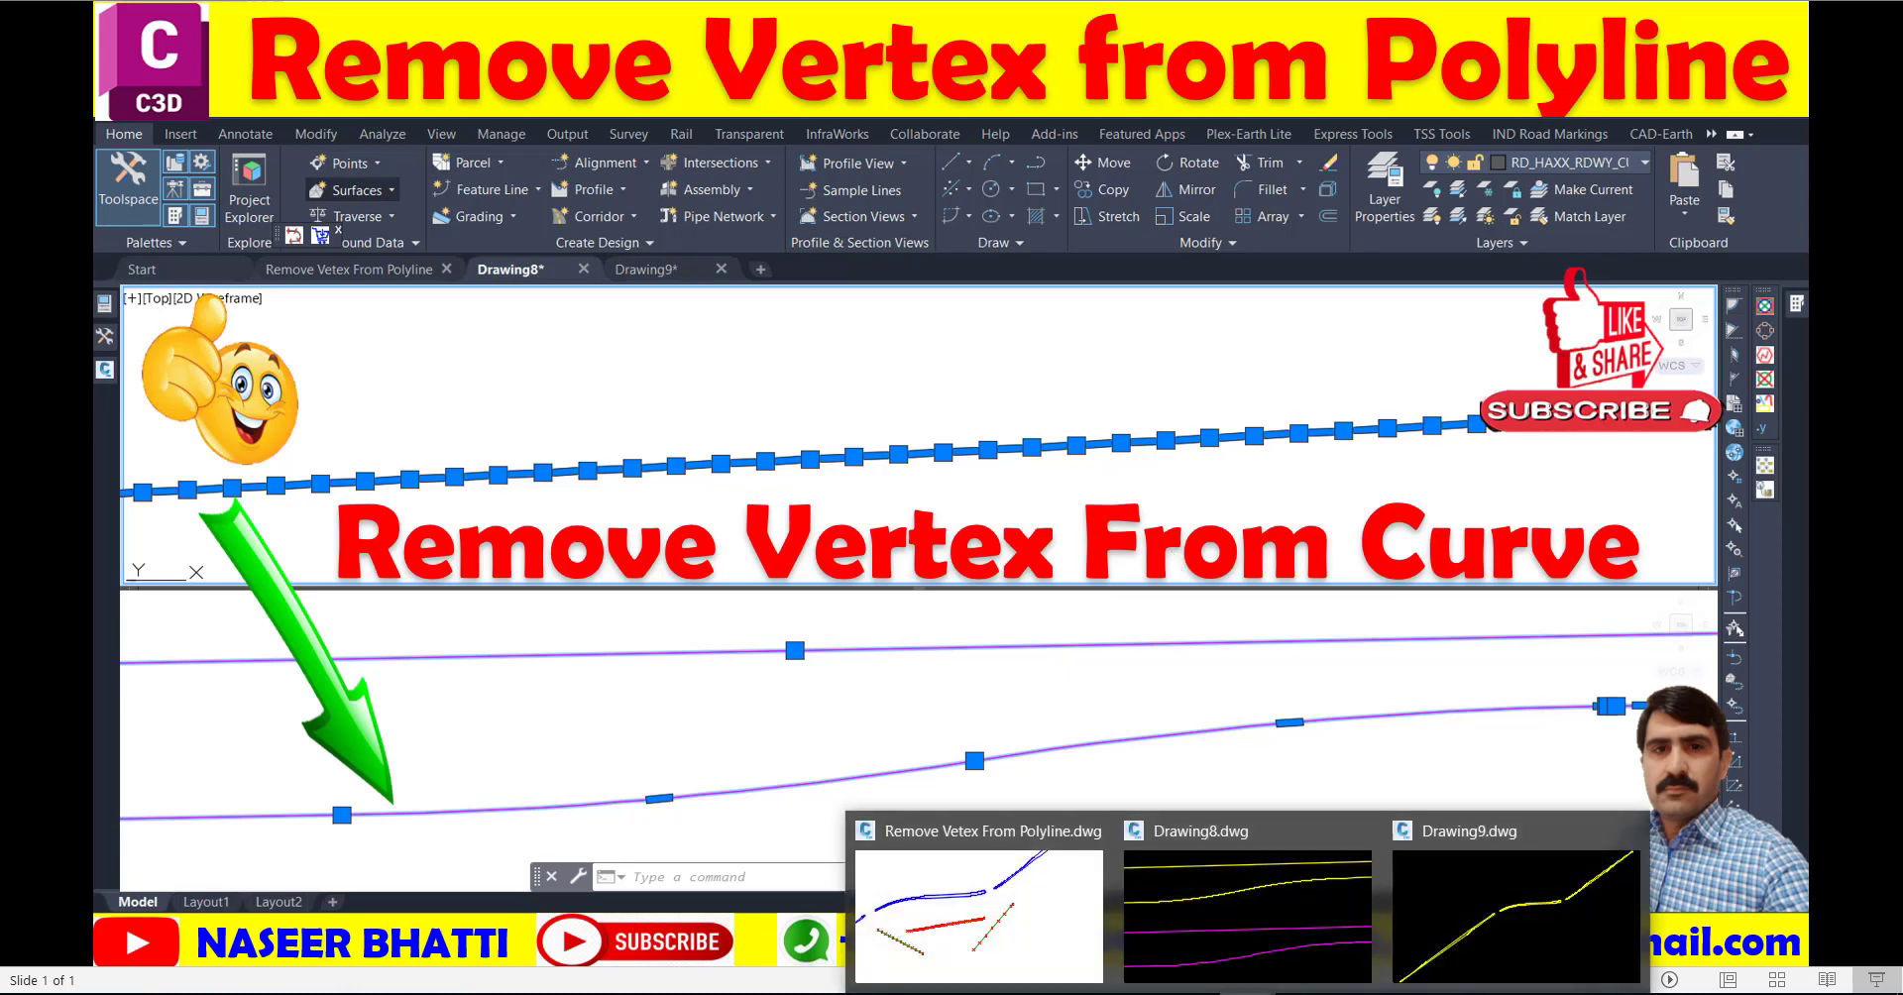
- Bring up the Remove Vetex From Polyline drawing and zoom around its linework
left_click(966, 872)
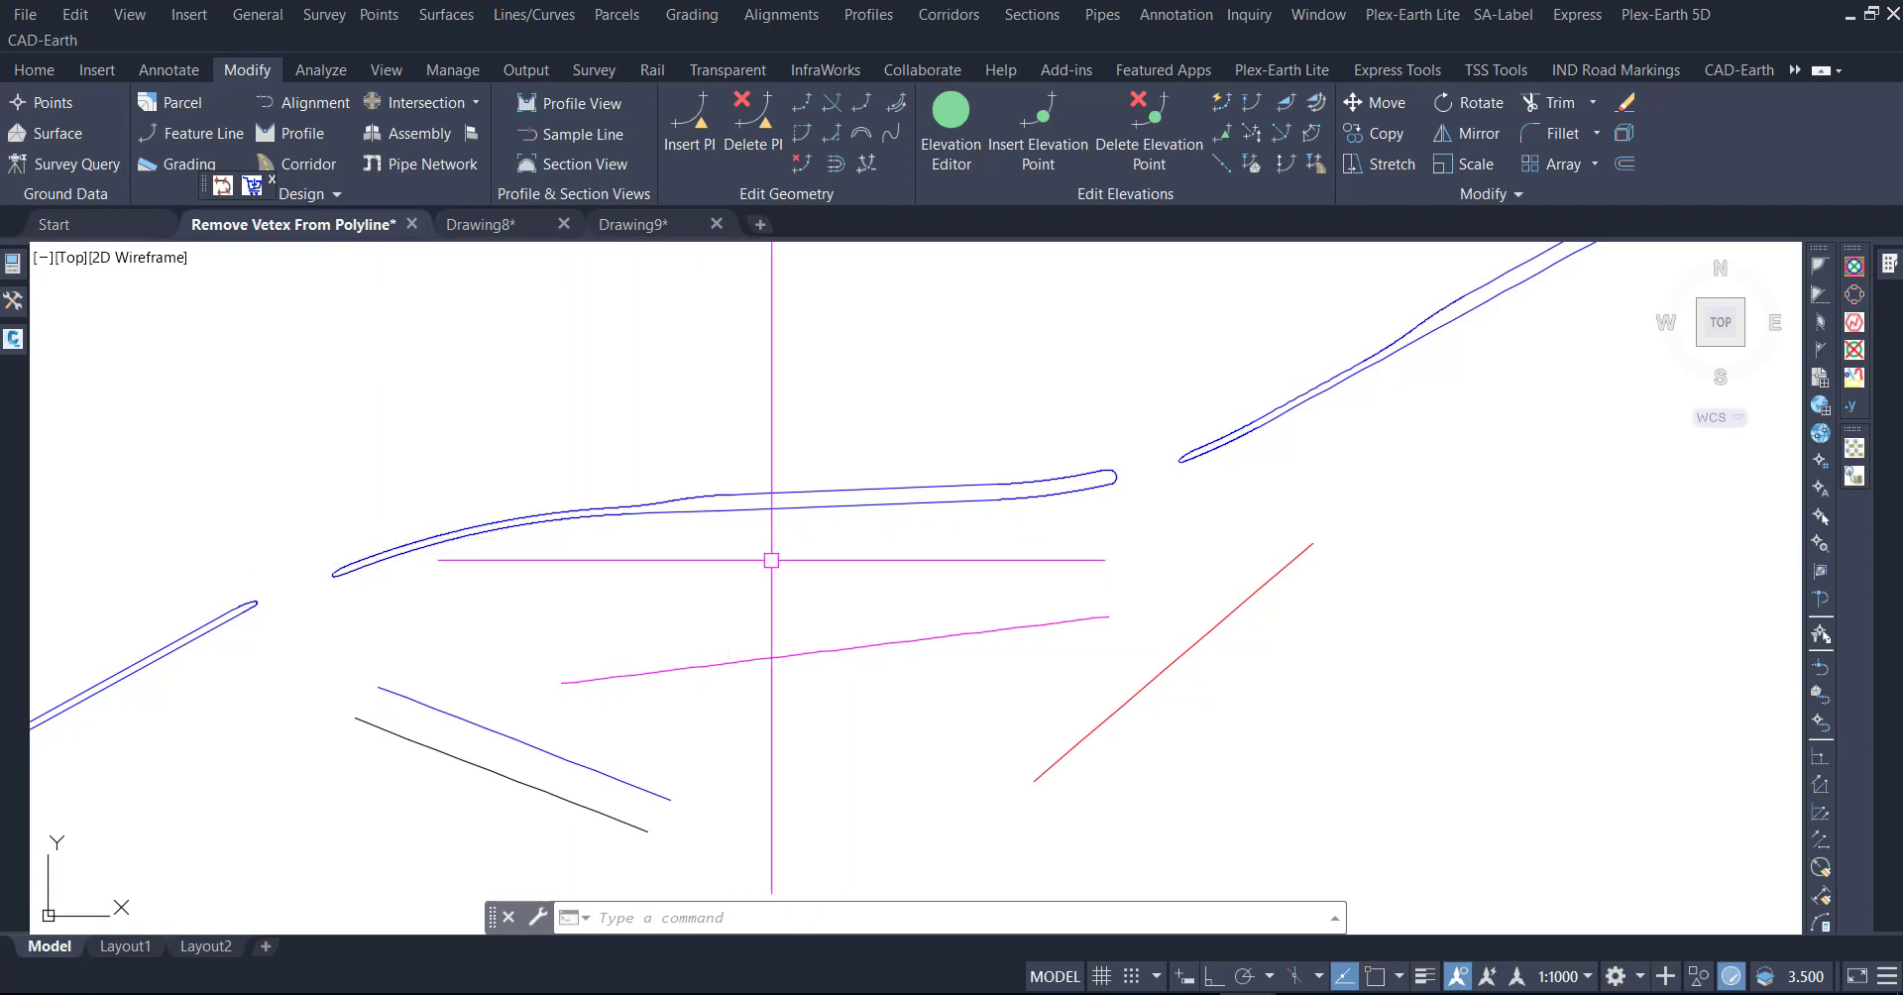
scroll(797, 569, "down", 2)
scroll(552, 569, "up", 3)
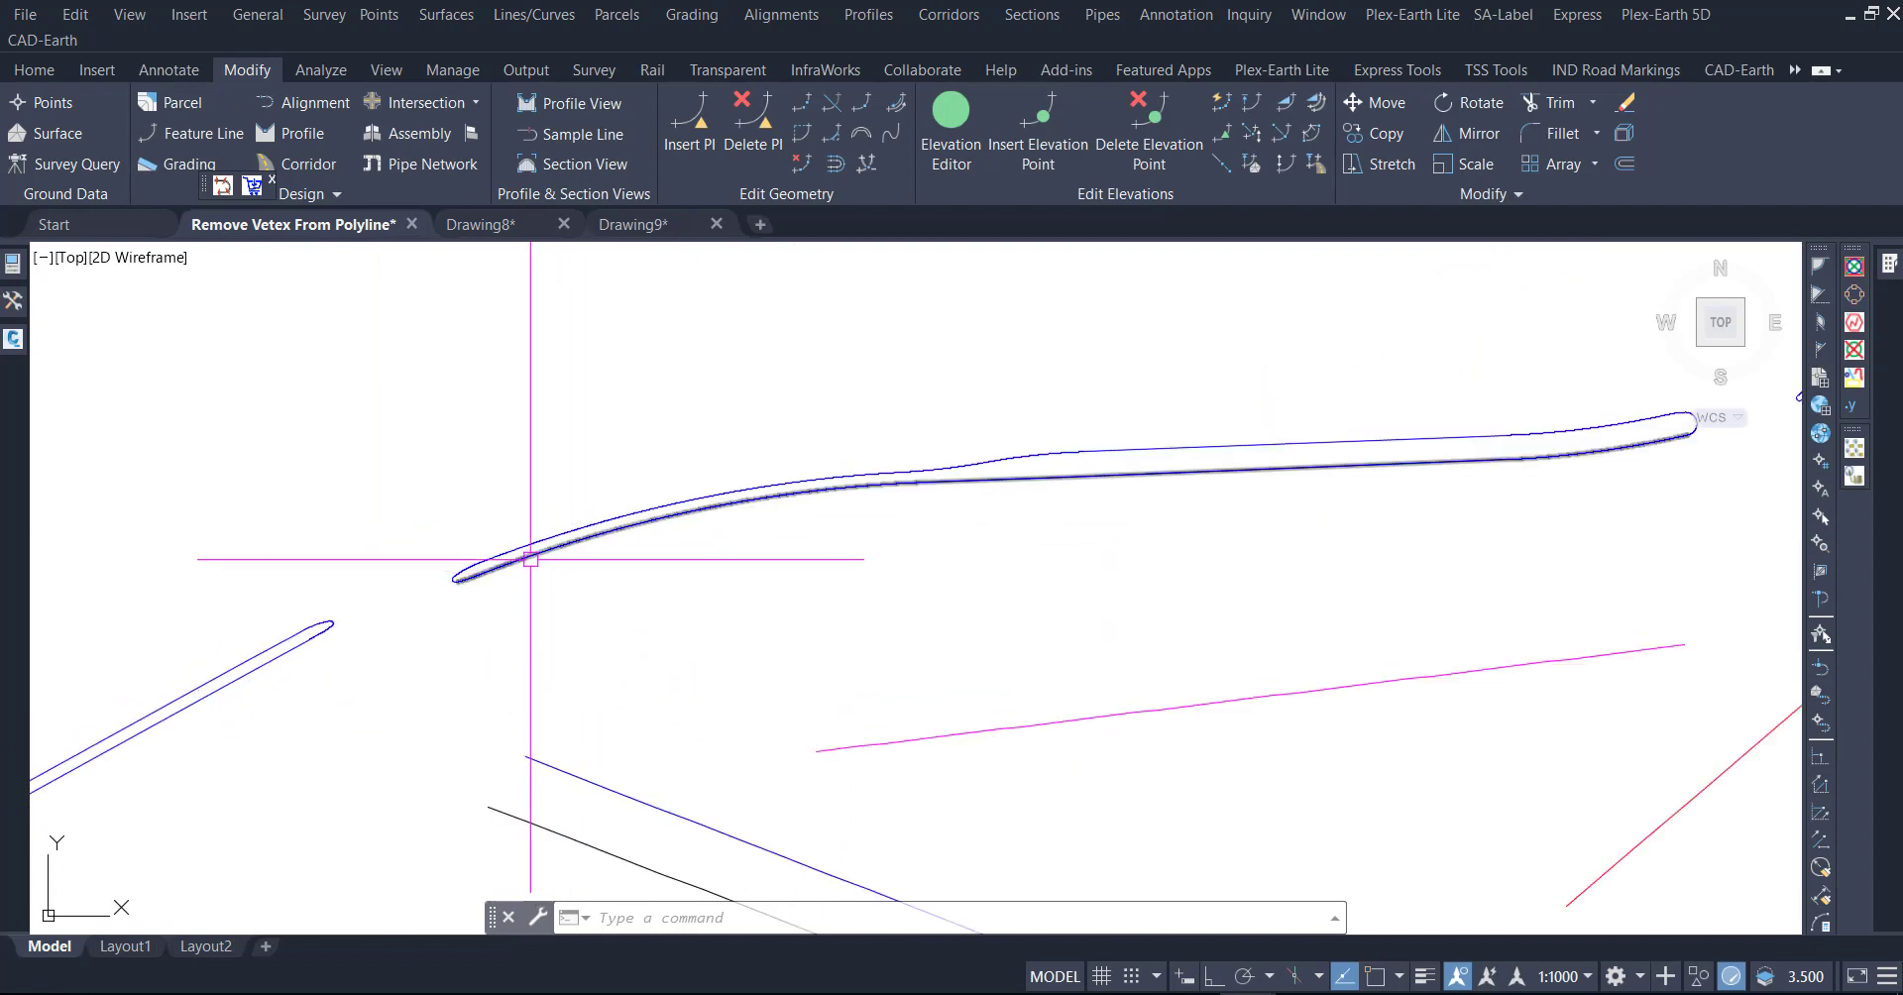
- Select the long curved polyline and zoom out to inspect its vertex grips
left_click(540, 560)
scroll(535, 560, "up", 5)
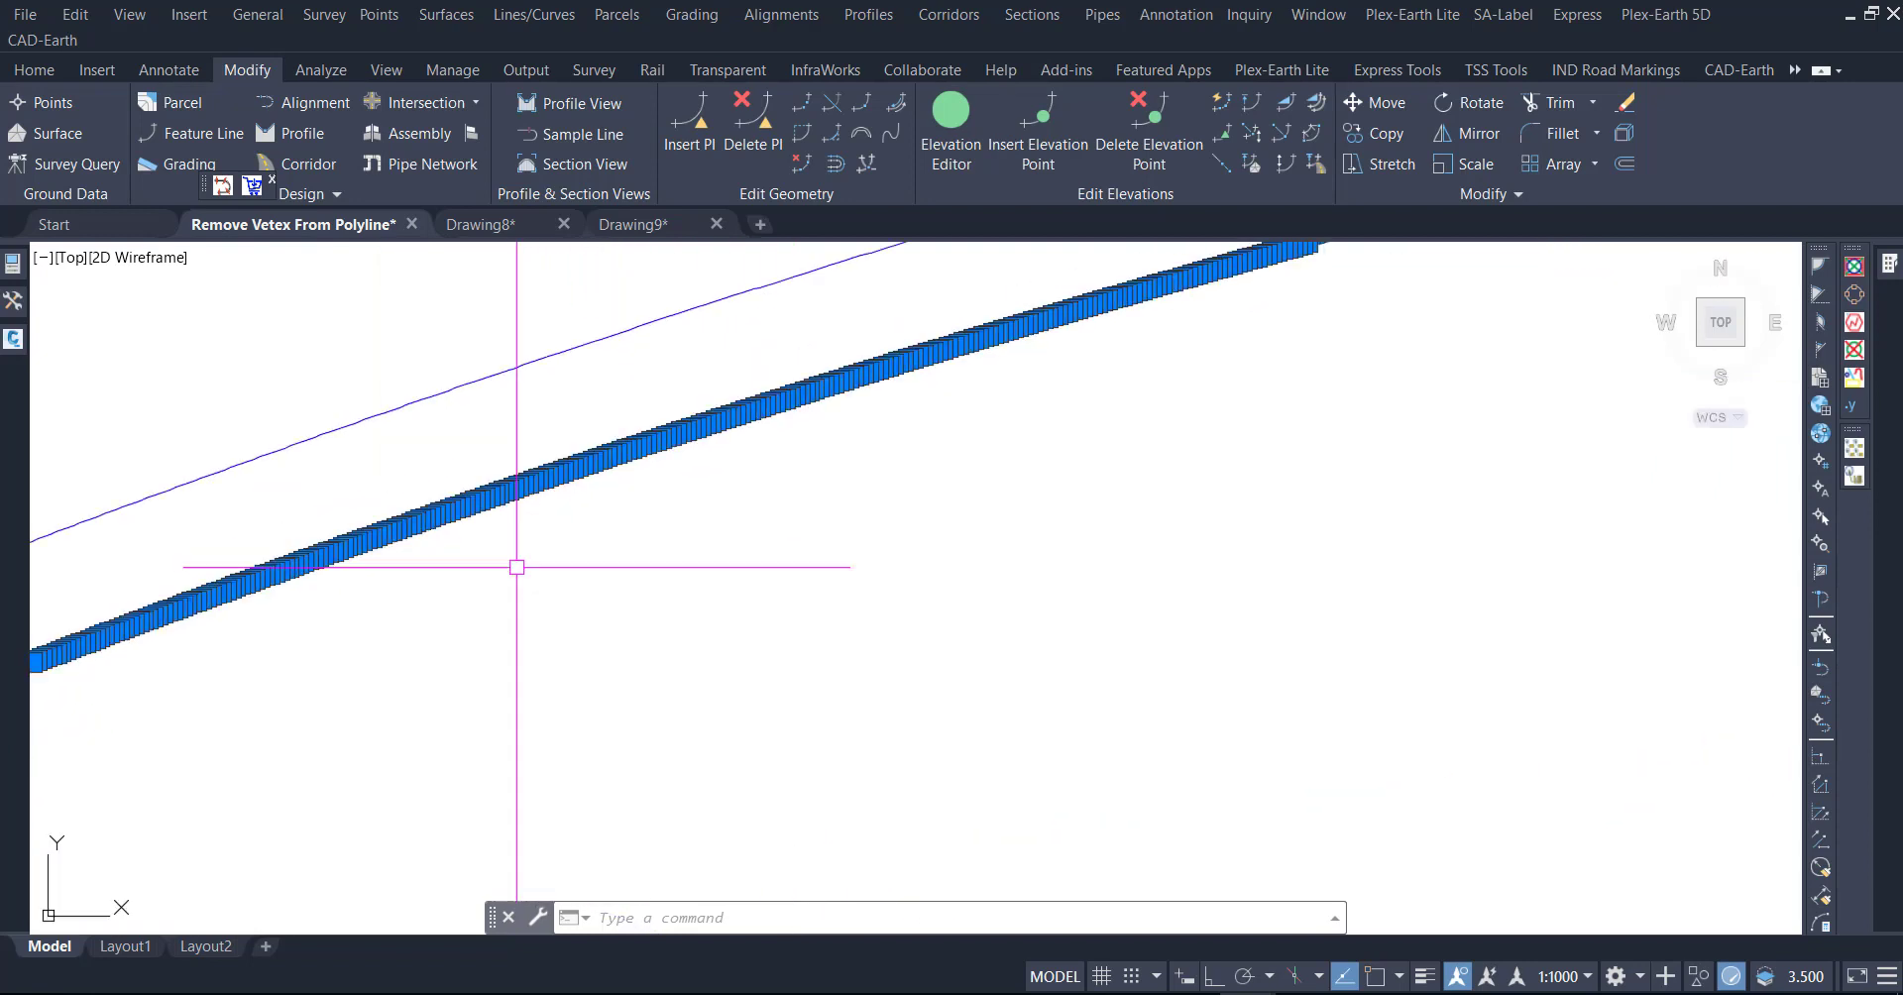
scroll(582, 544, "down", 2)
scroll(628, 645, "down", 2)
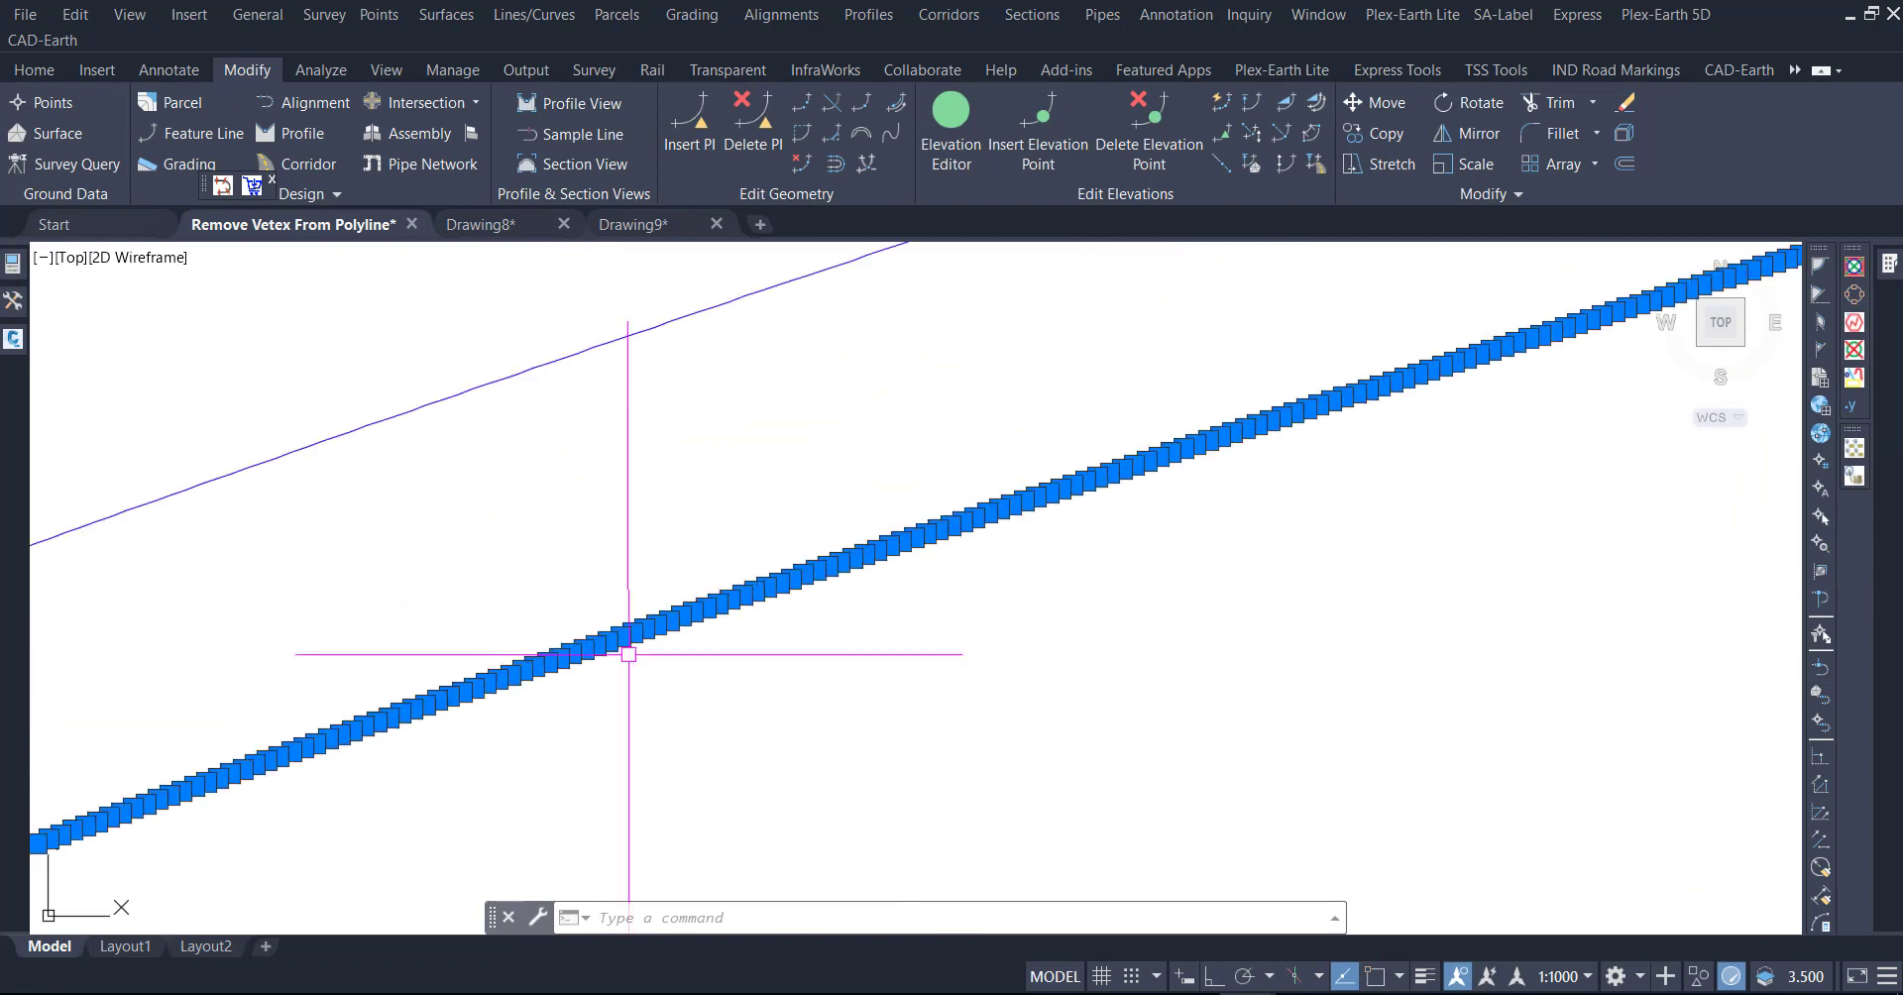
scroll(539, 628, "down", 2)
scroll(527, 650, "down", 2)
scroll(527, 651, "down", 2)
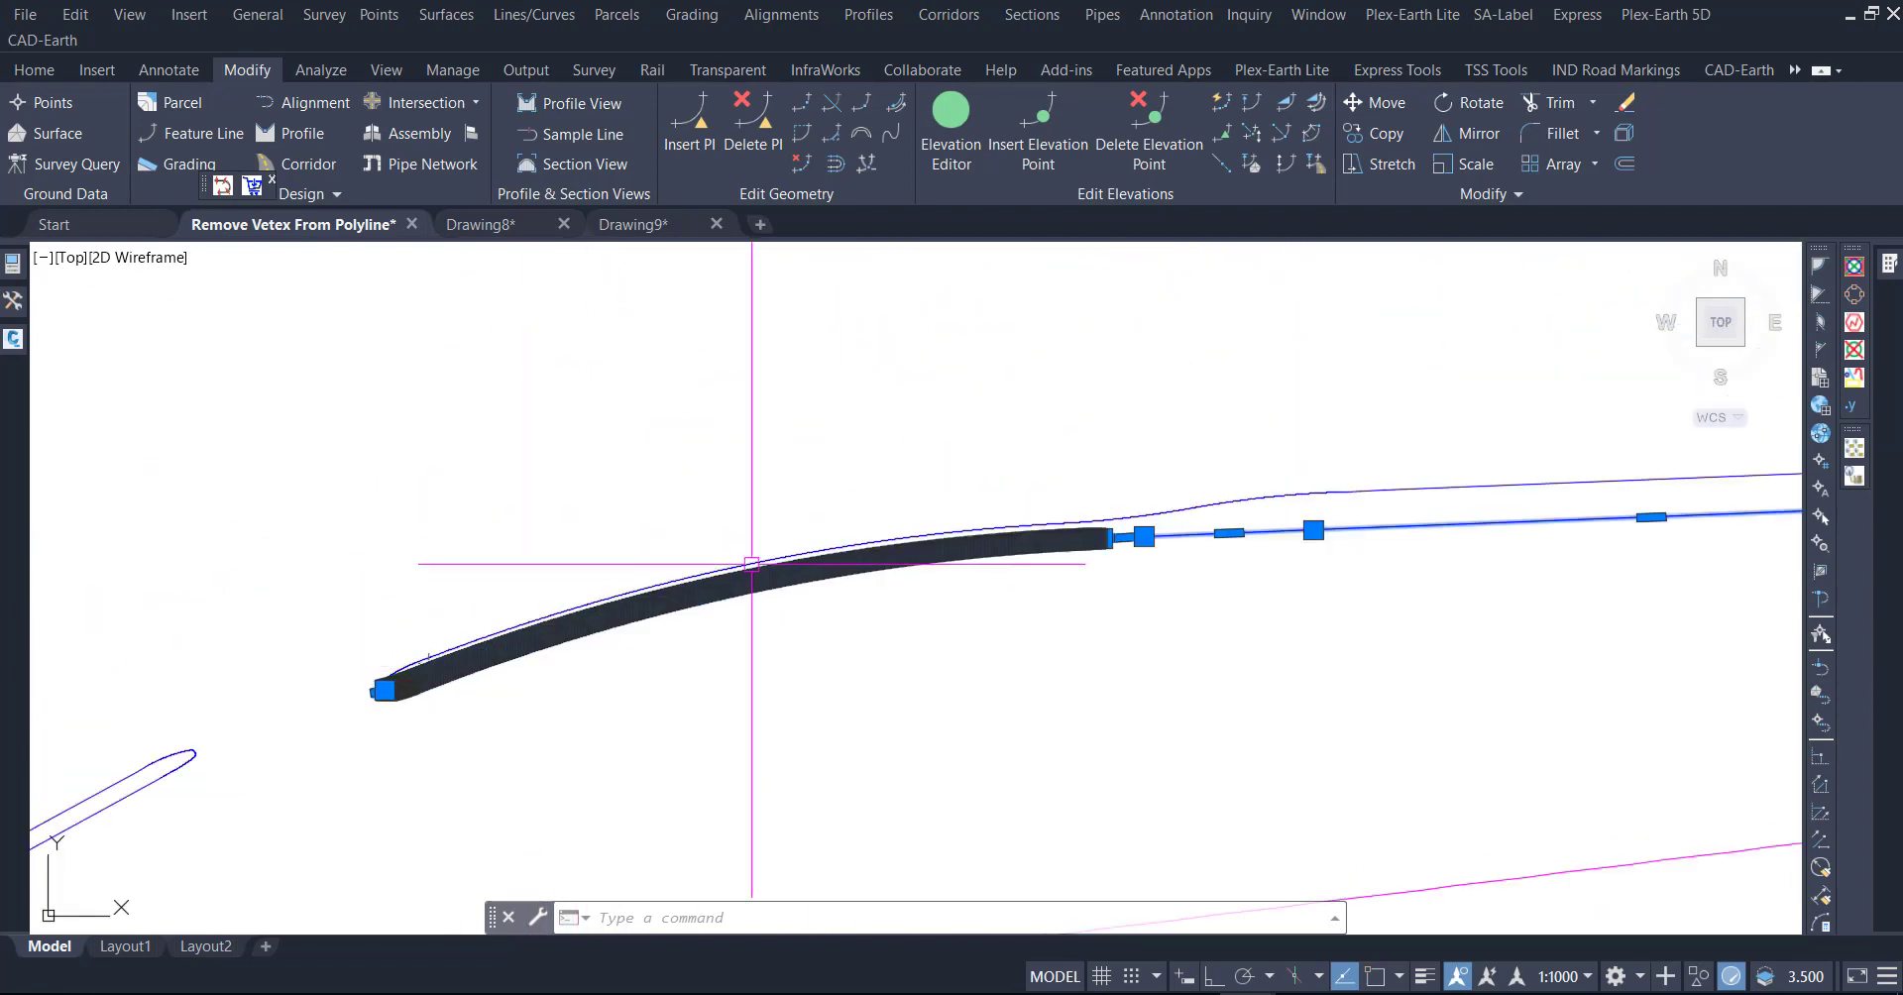
scroll(694, 535, "down", 2)
scroll(961, 516, "down", 2)
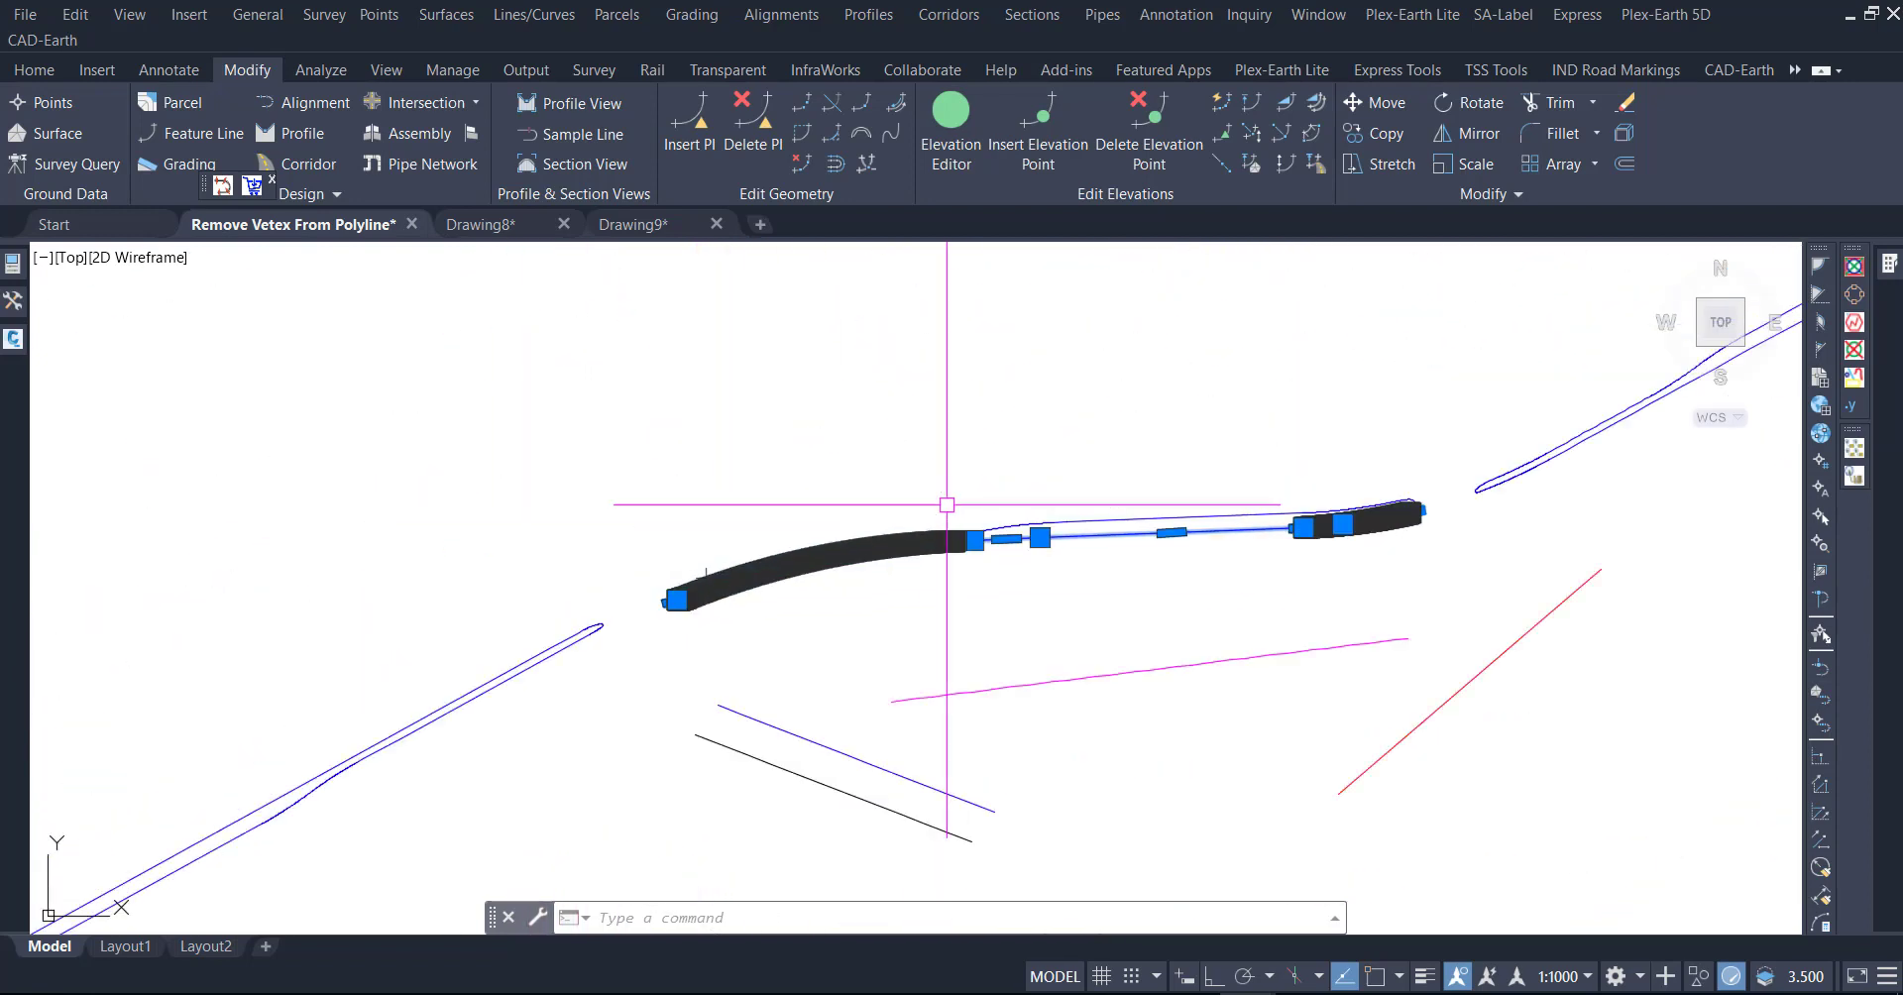
key("Escape")
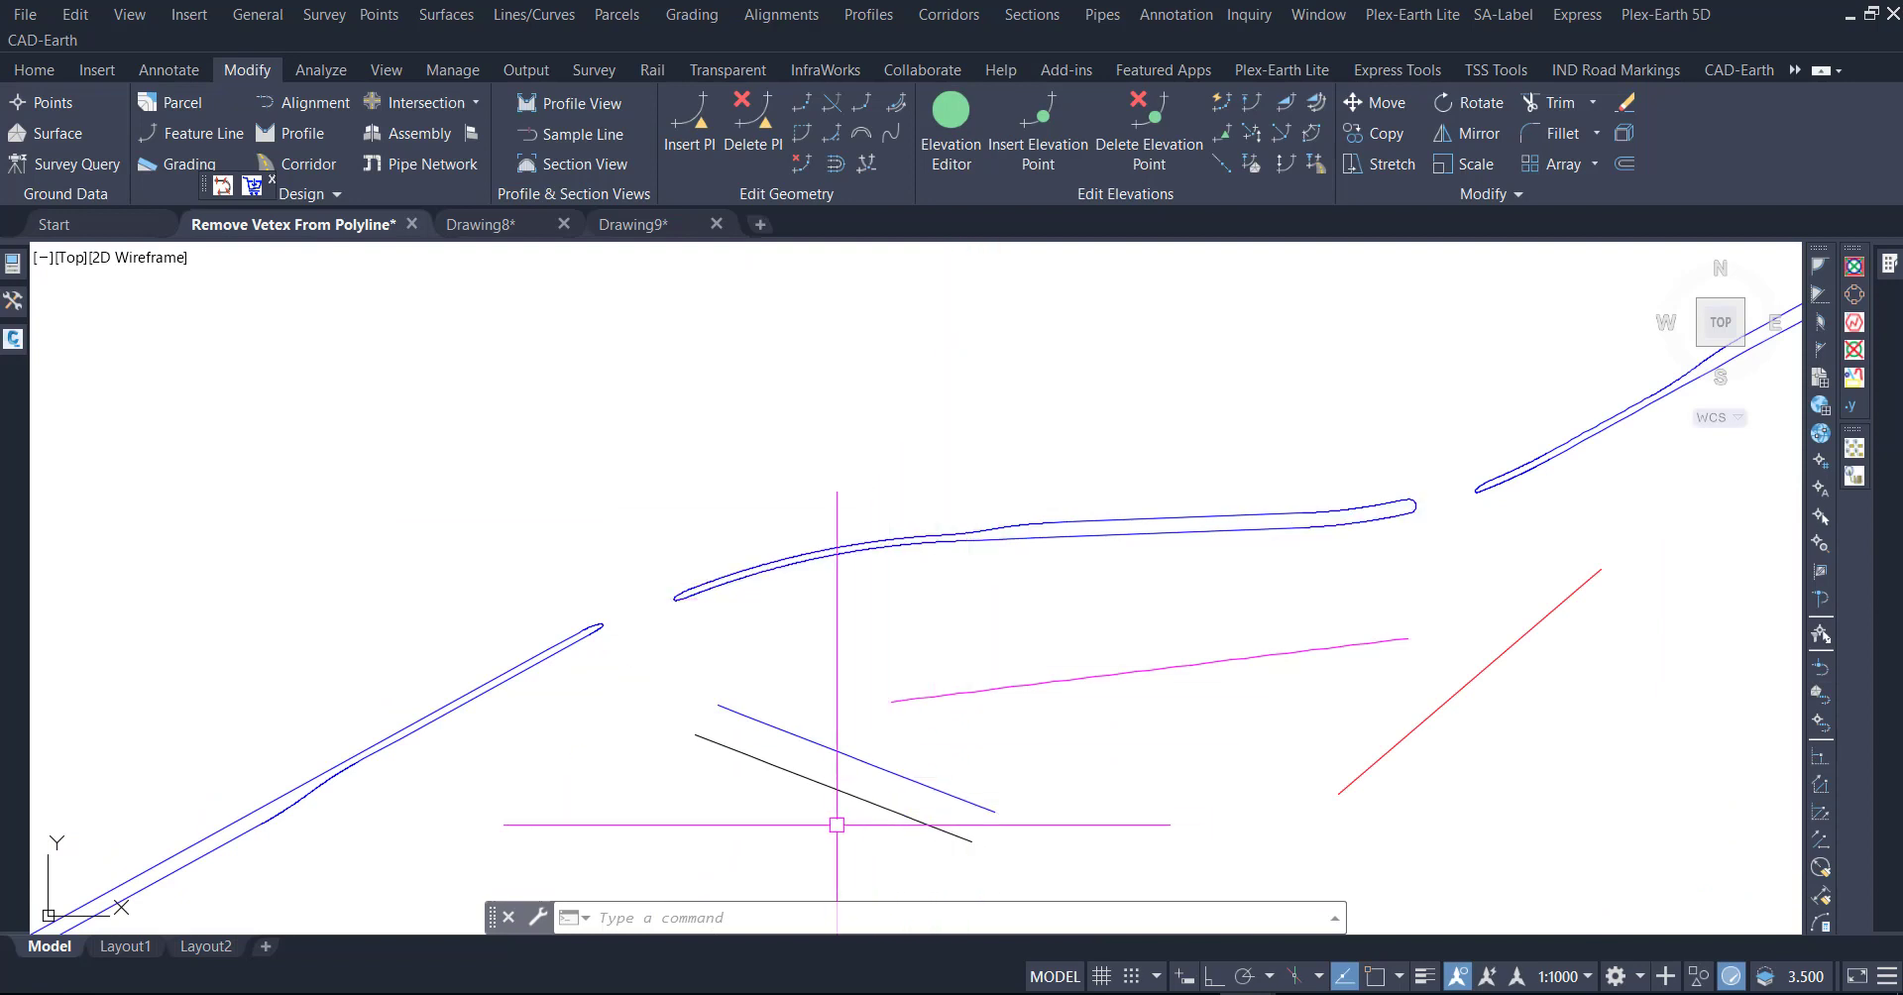
- Select the short straight polyline and recentre the view to check its vertices
left_click(784, 769)
scroll(799, 793, "up", 4)
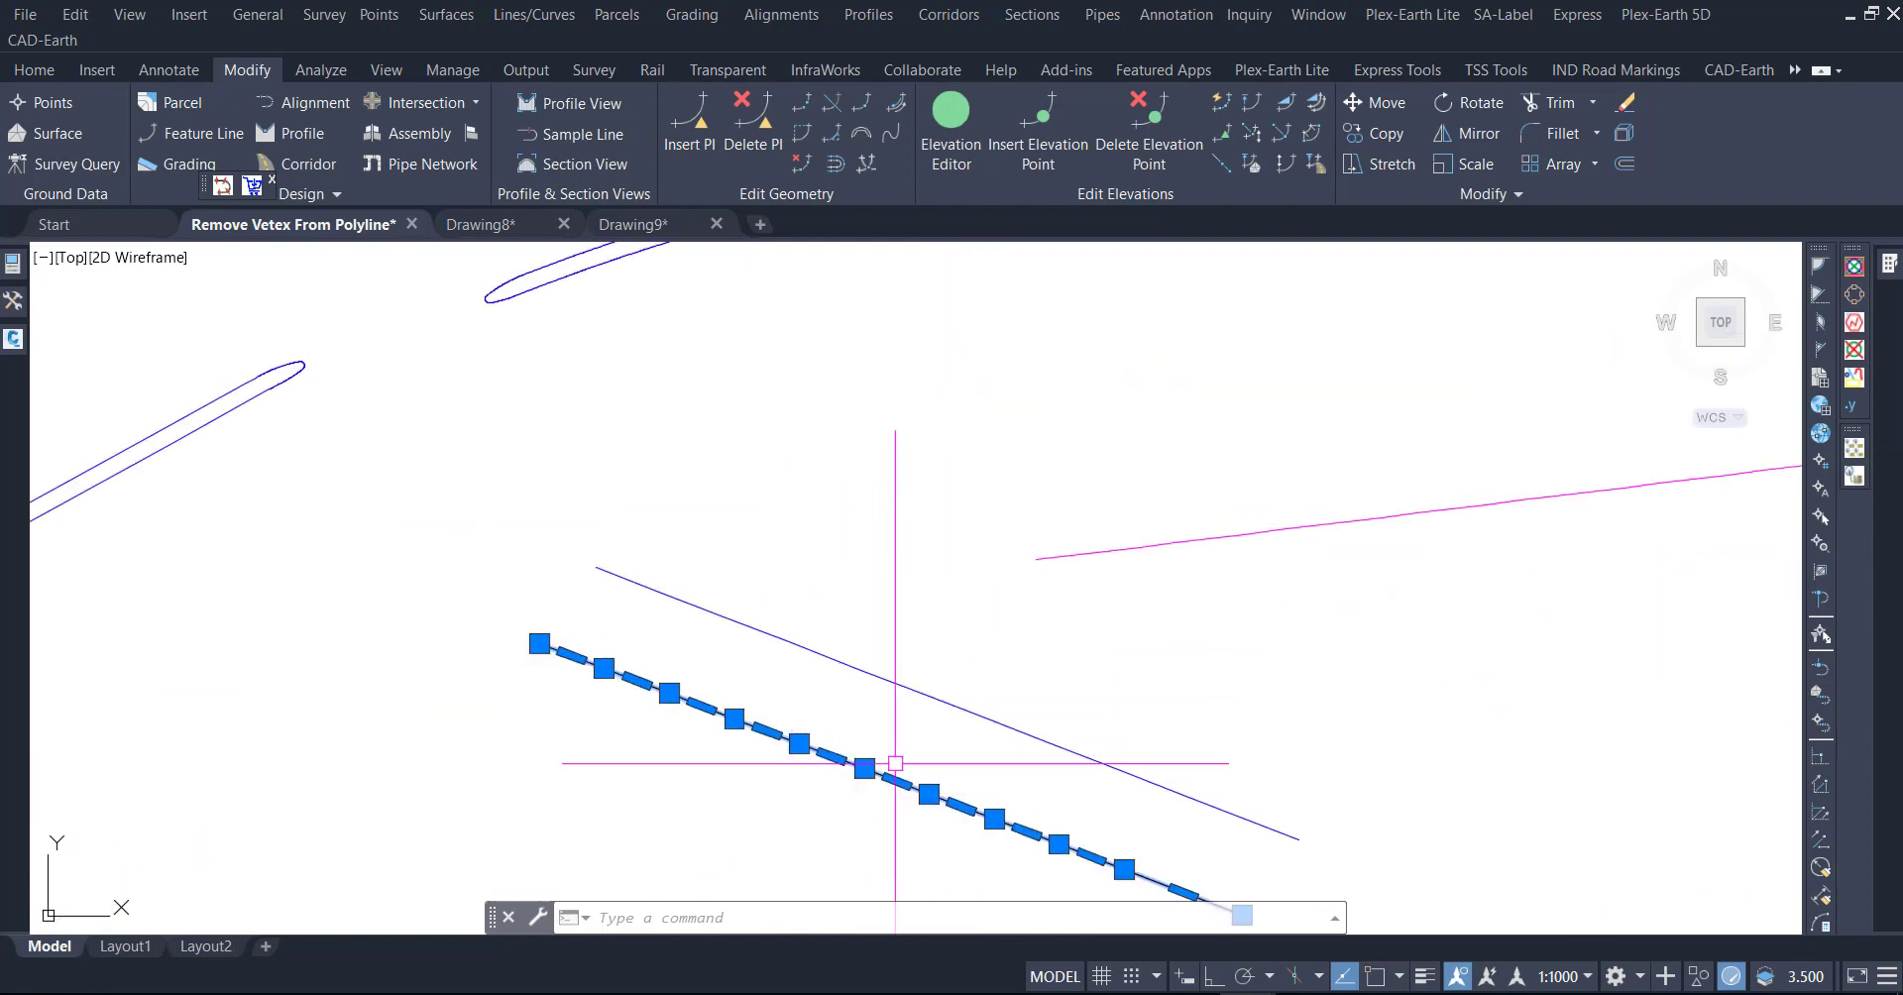
scroll(771, 474, "down", 2)
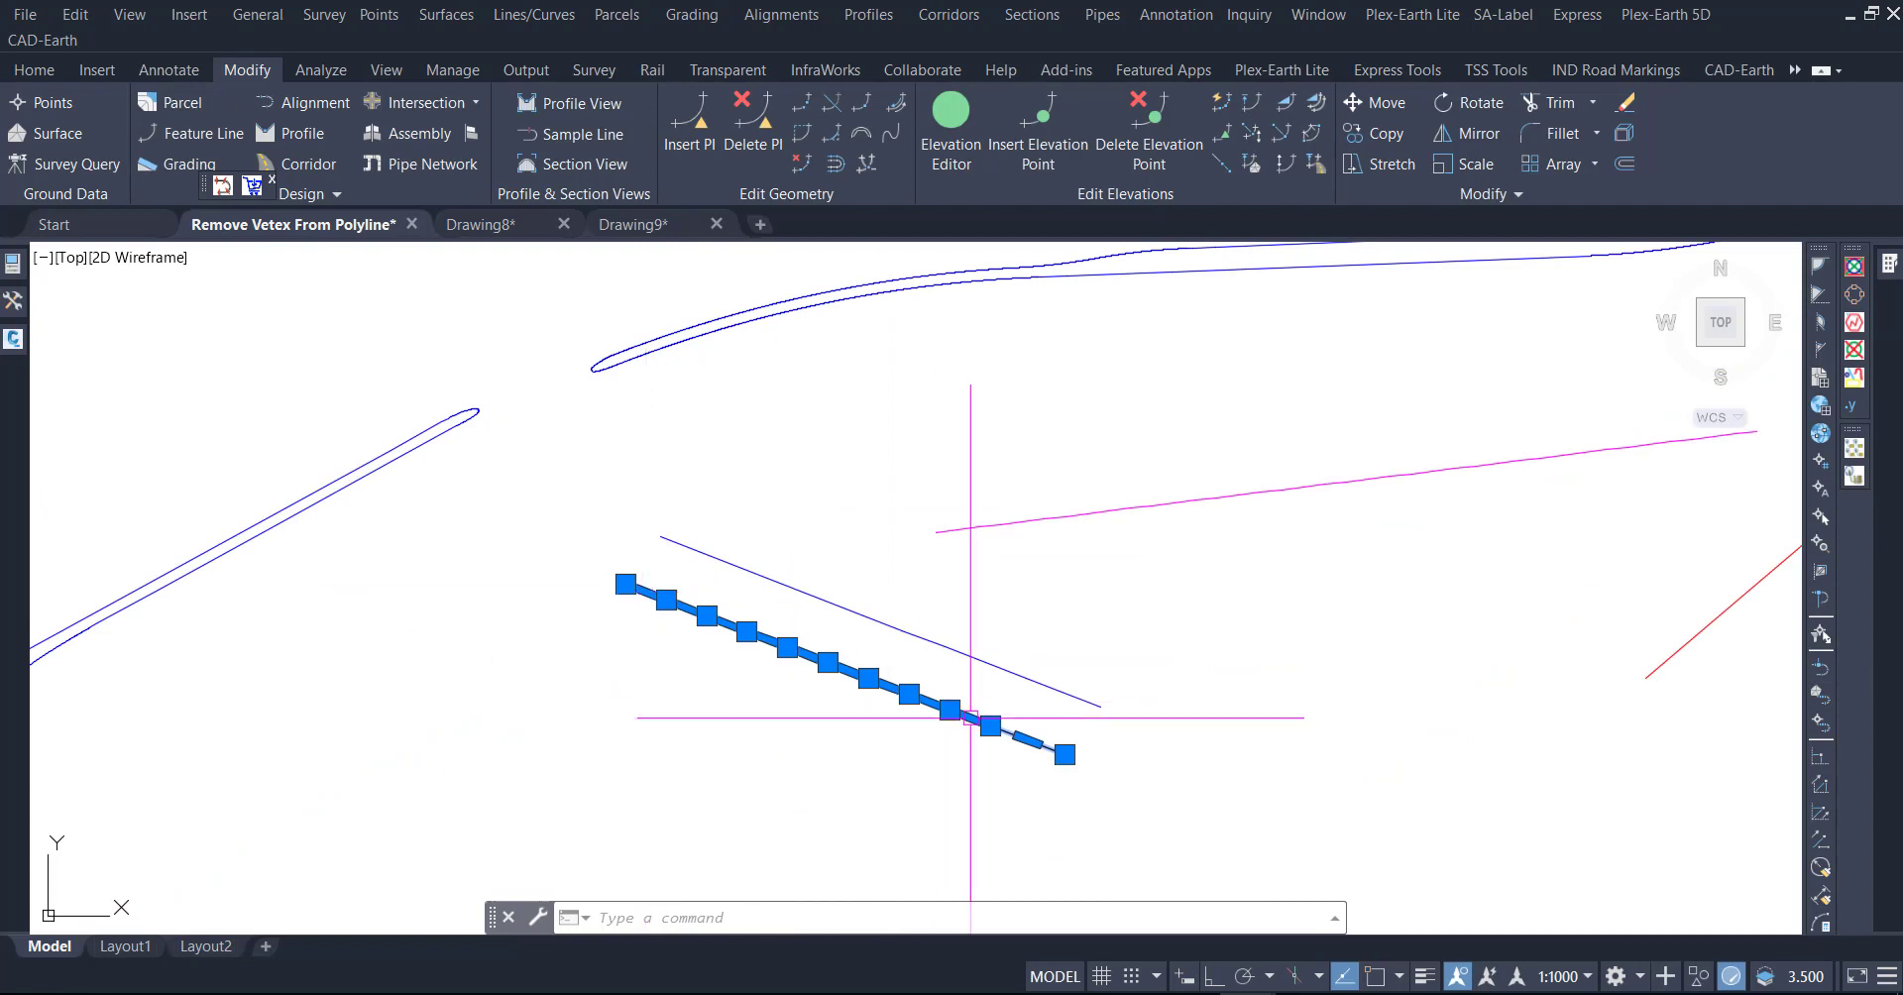
middle_click_drag(1239, 630, 982, 636)
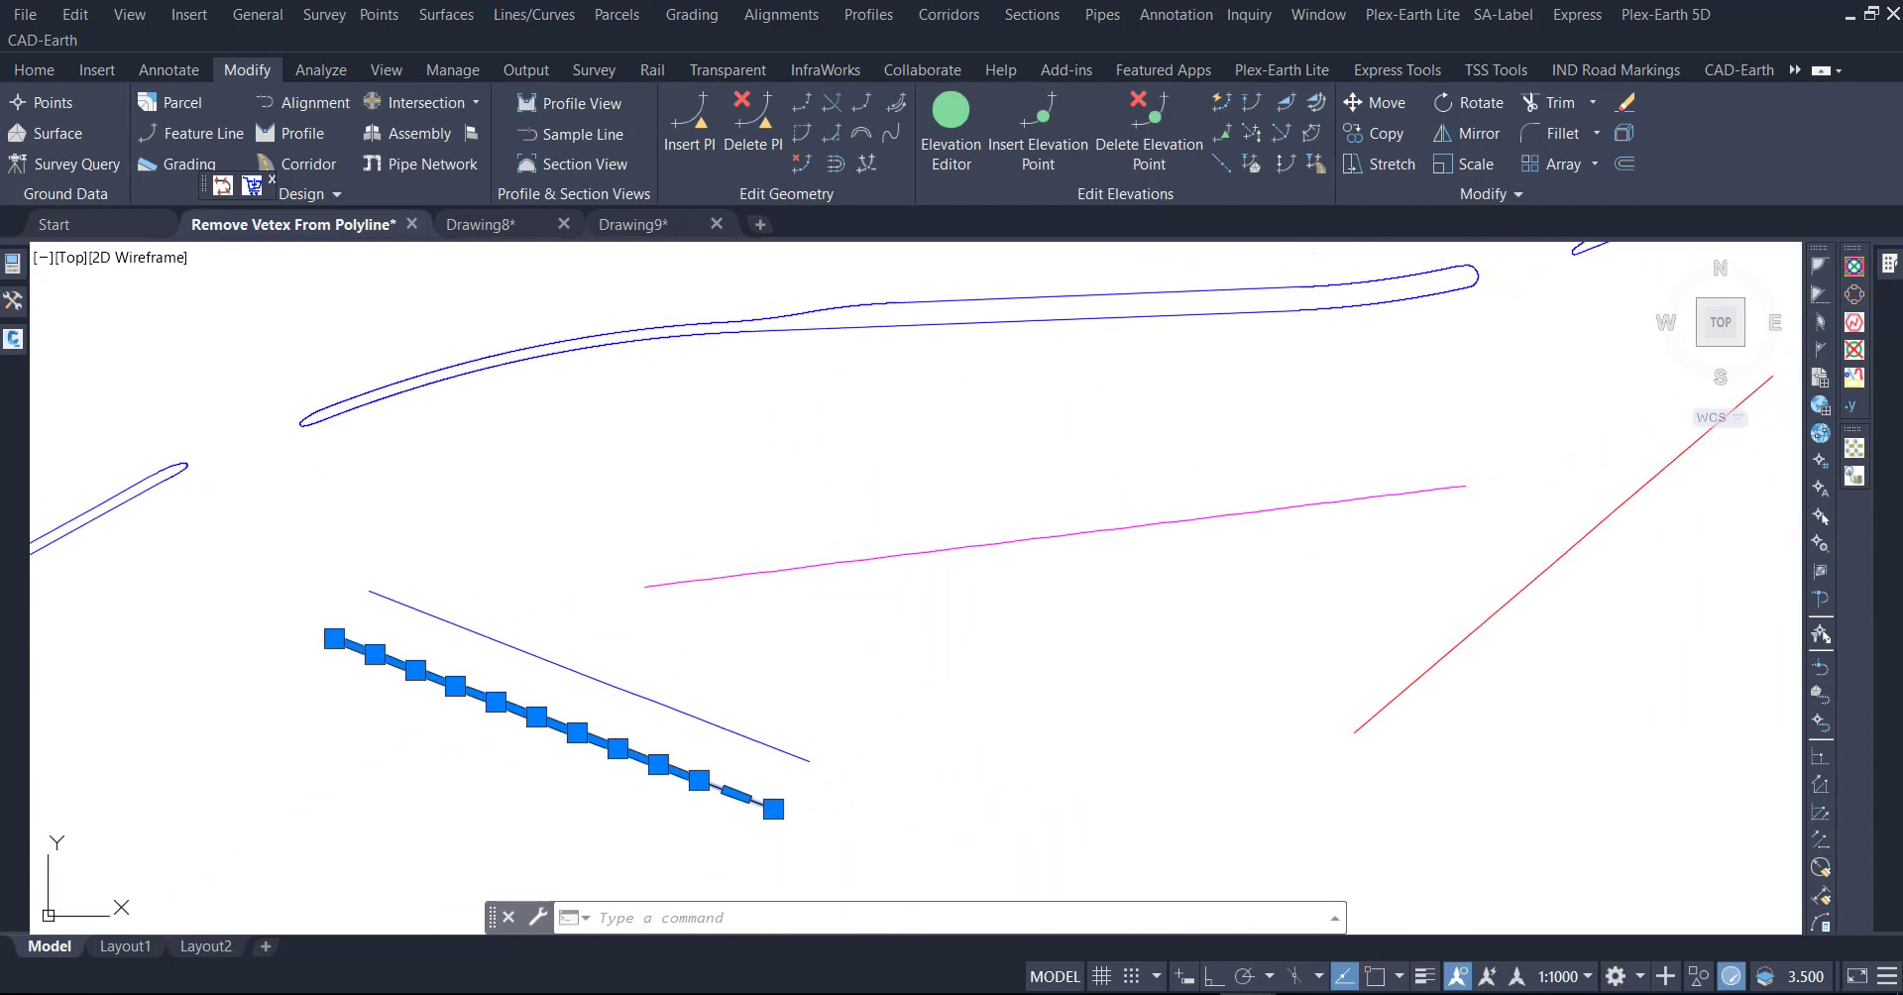
key("Escape")
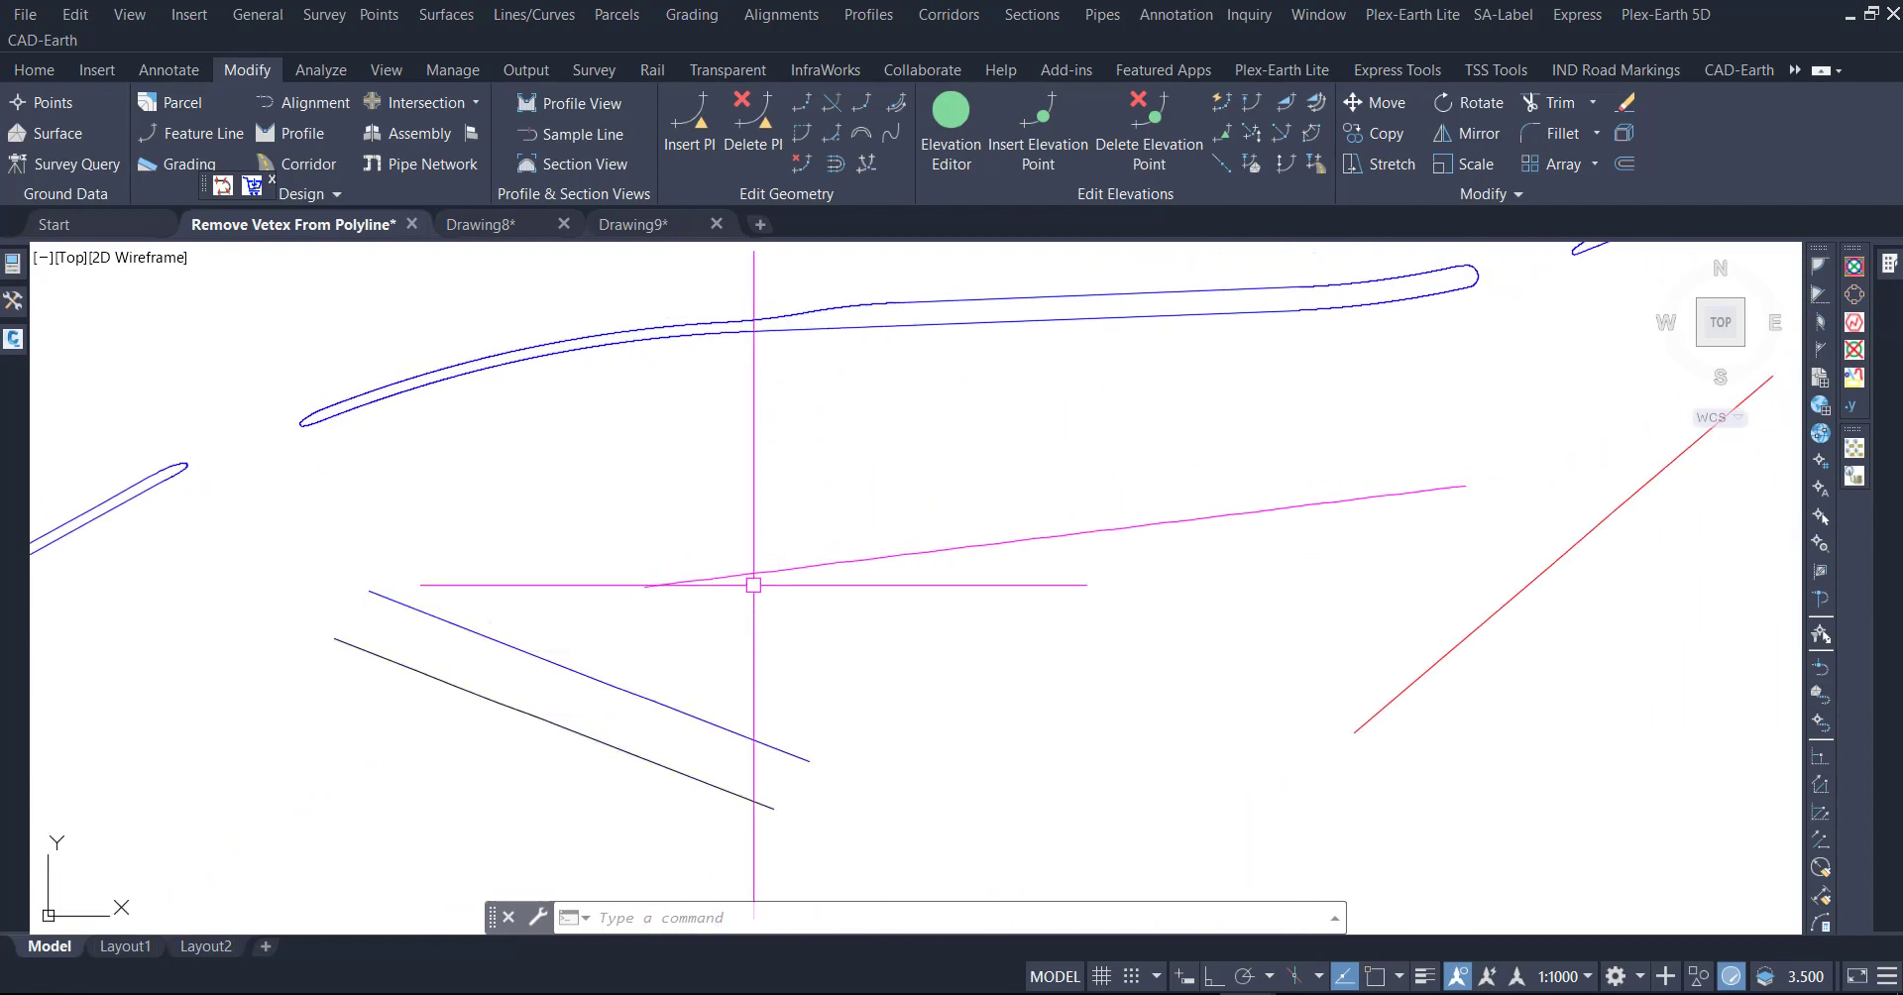
- Check the red line's vertices, then recentre on all the linework
left_click(1429, 666)
key("Escape")
scroll(1079, 694, "down", 2)
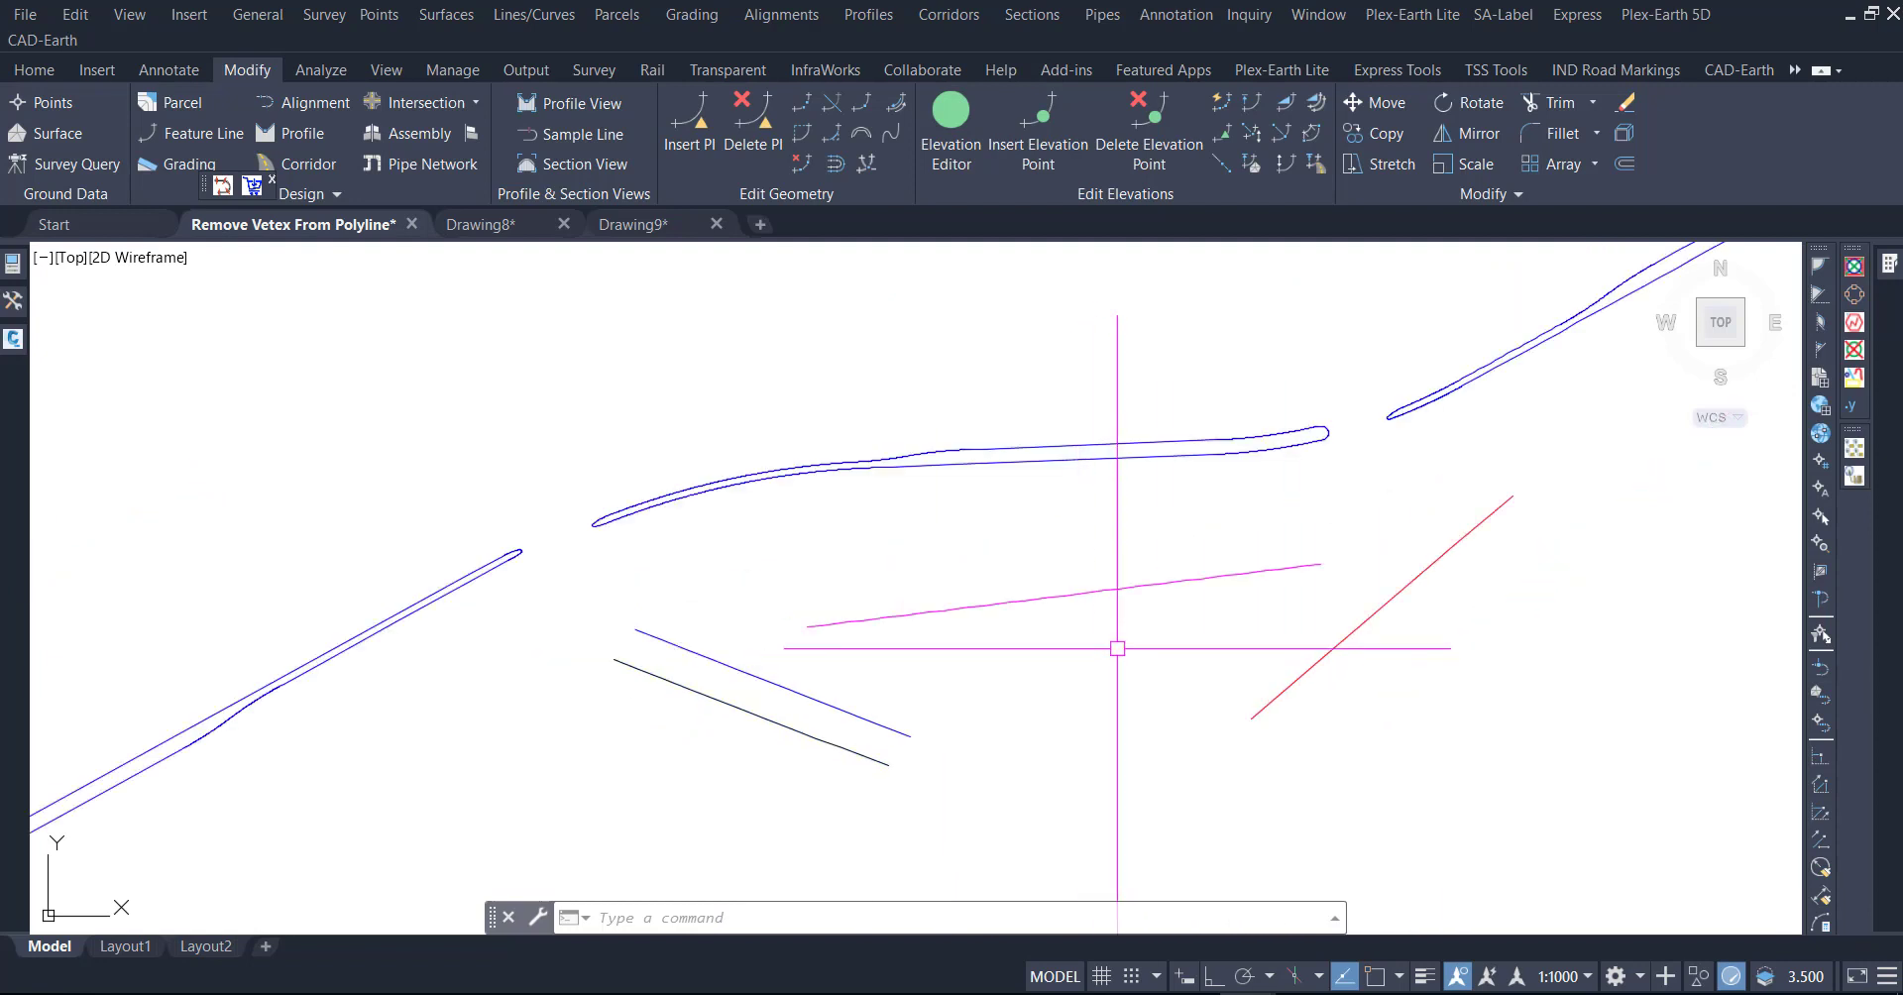
middle_click_drag(1112, 649, 1213, 639)
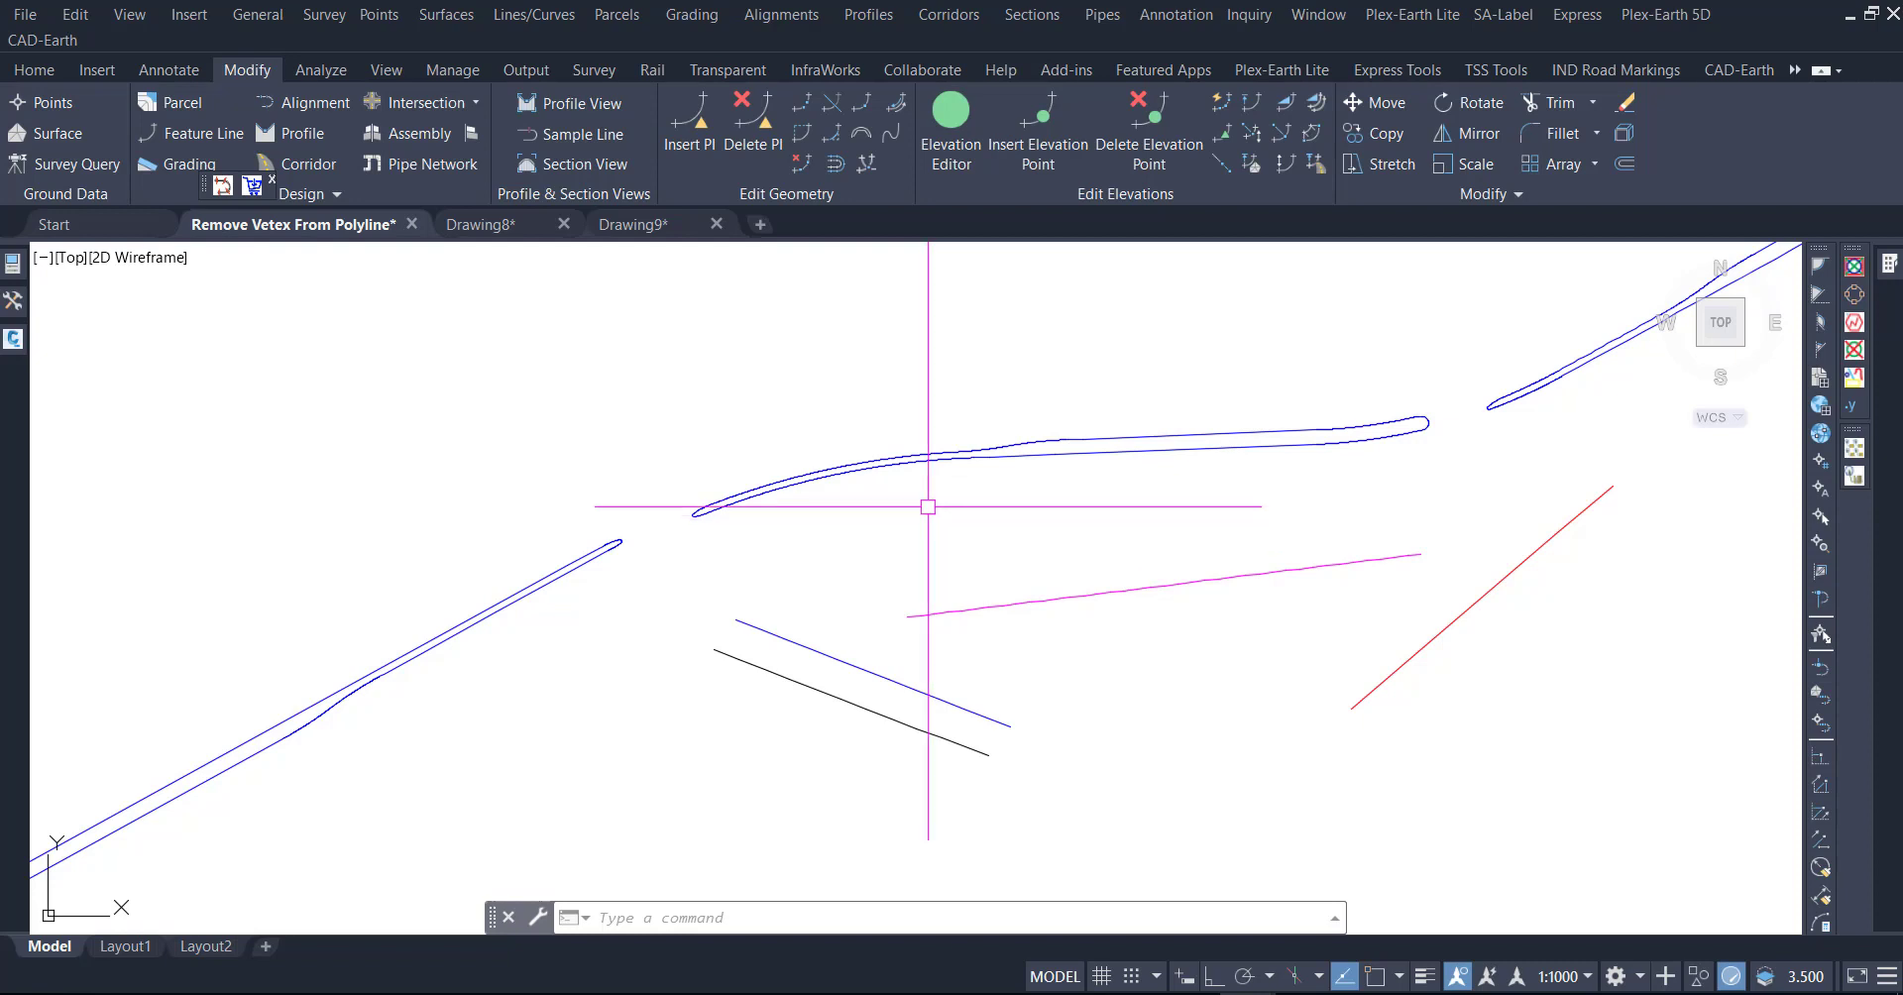
- Select the long curved polyline and zoom toward its densely packed left-end grips
scroll(877, 471, "up", 2)
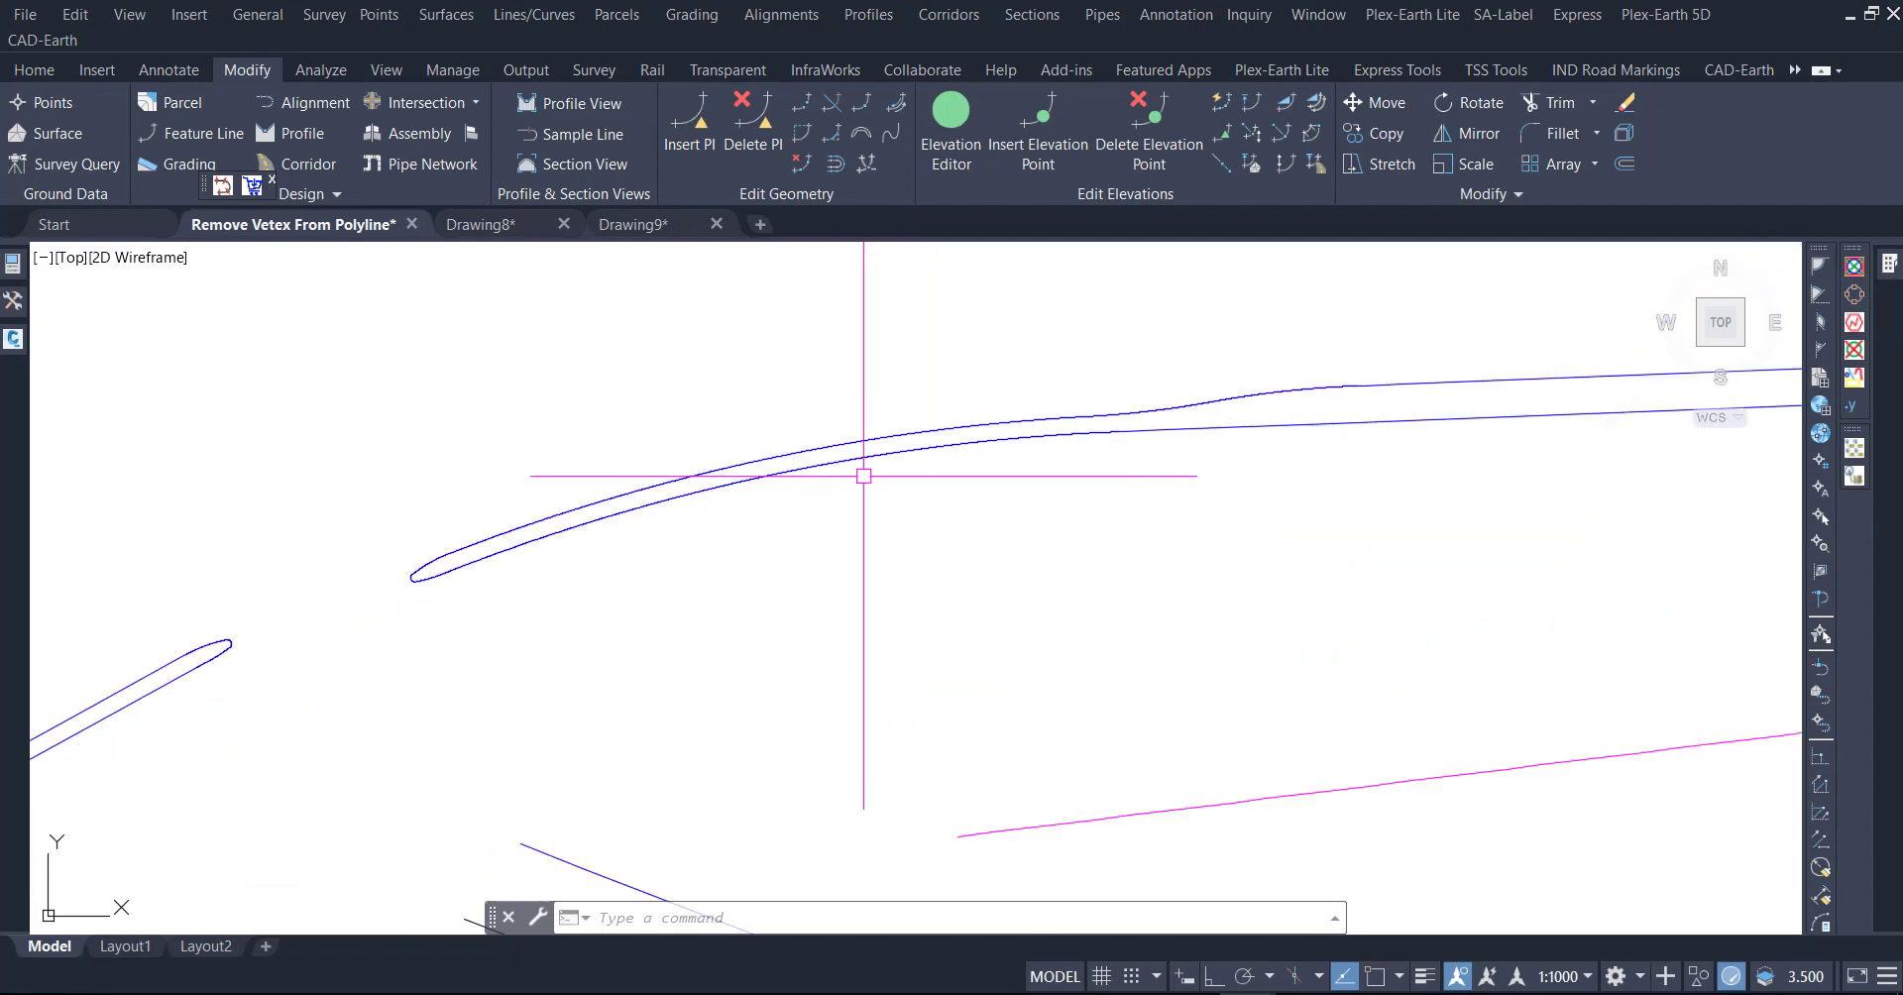
left_click(805, 472)
scroll(625, 662, "down", 1)
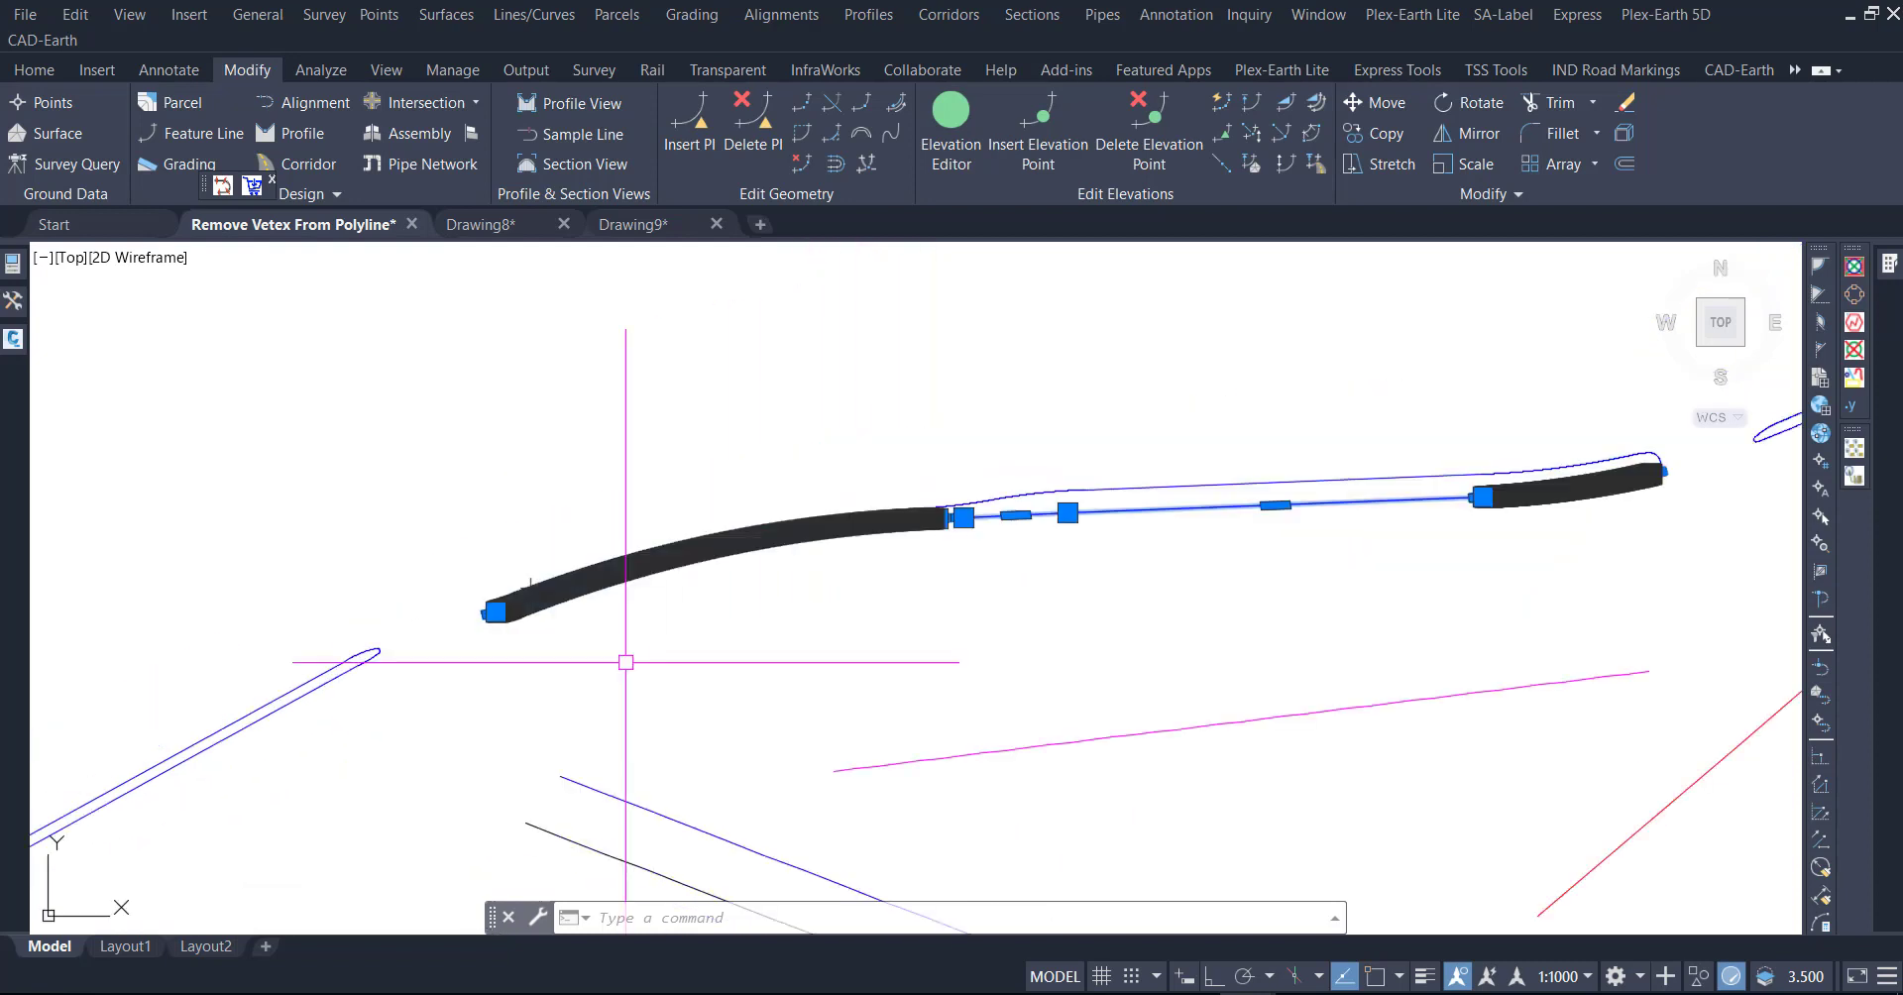
middle_click_drag(1128, 627, 1064, 667)
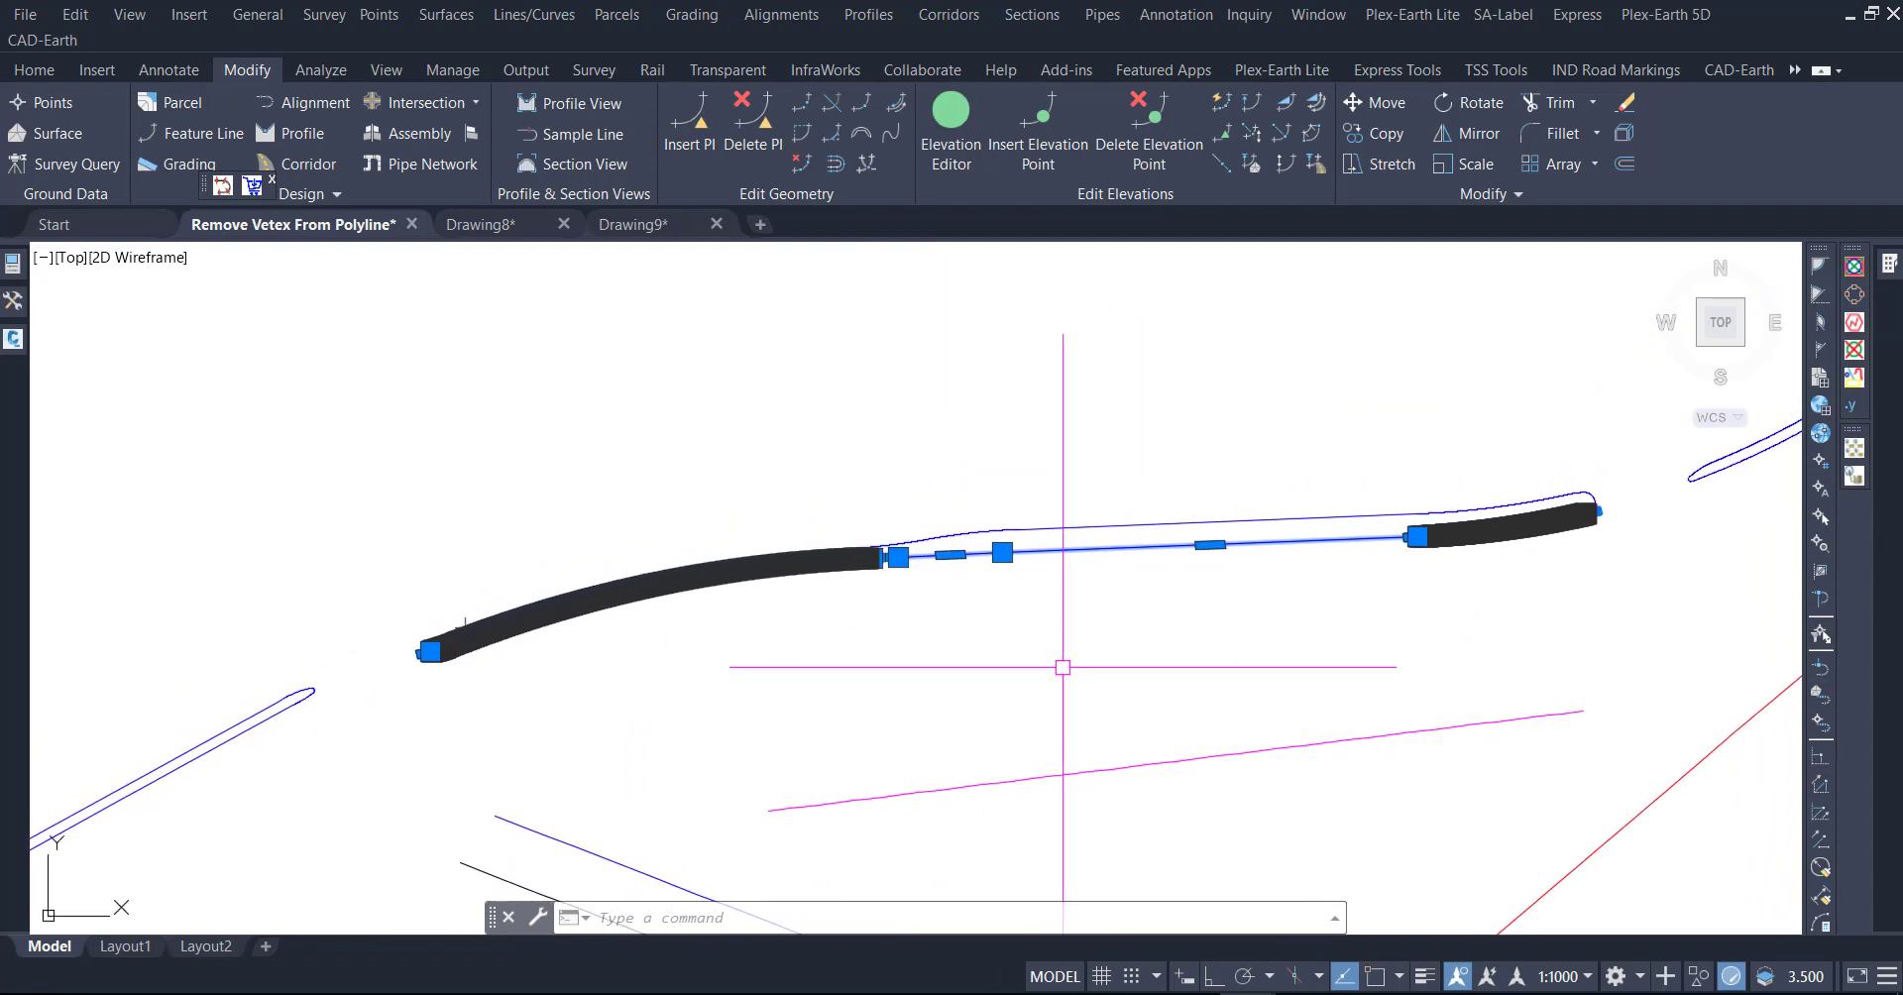
scroll(594, 619, "up", 1)
scroll(715, 646, "up", 1)
scroll(958, 632, "down", 1)
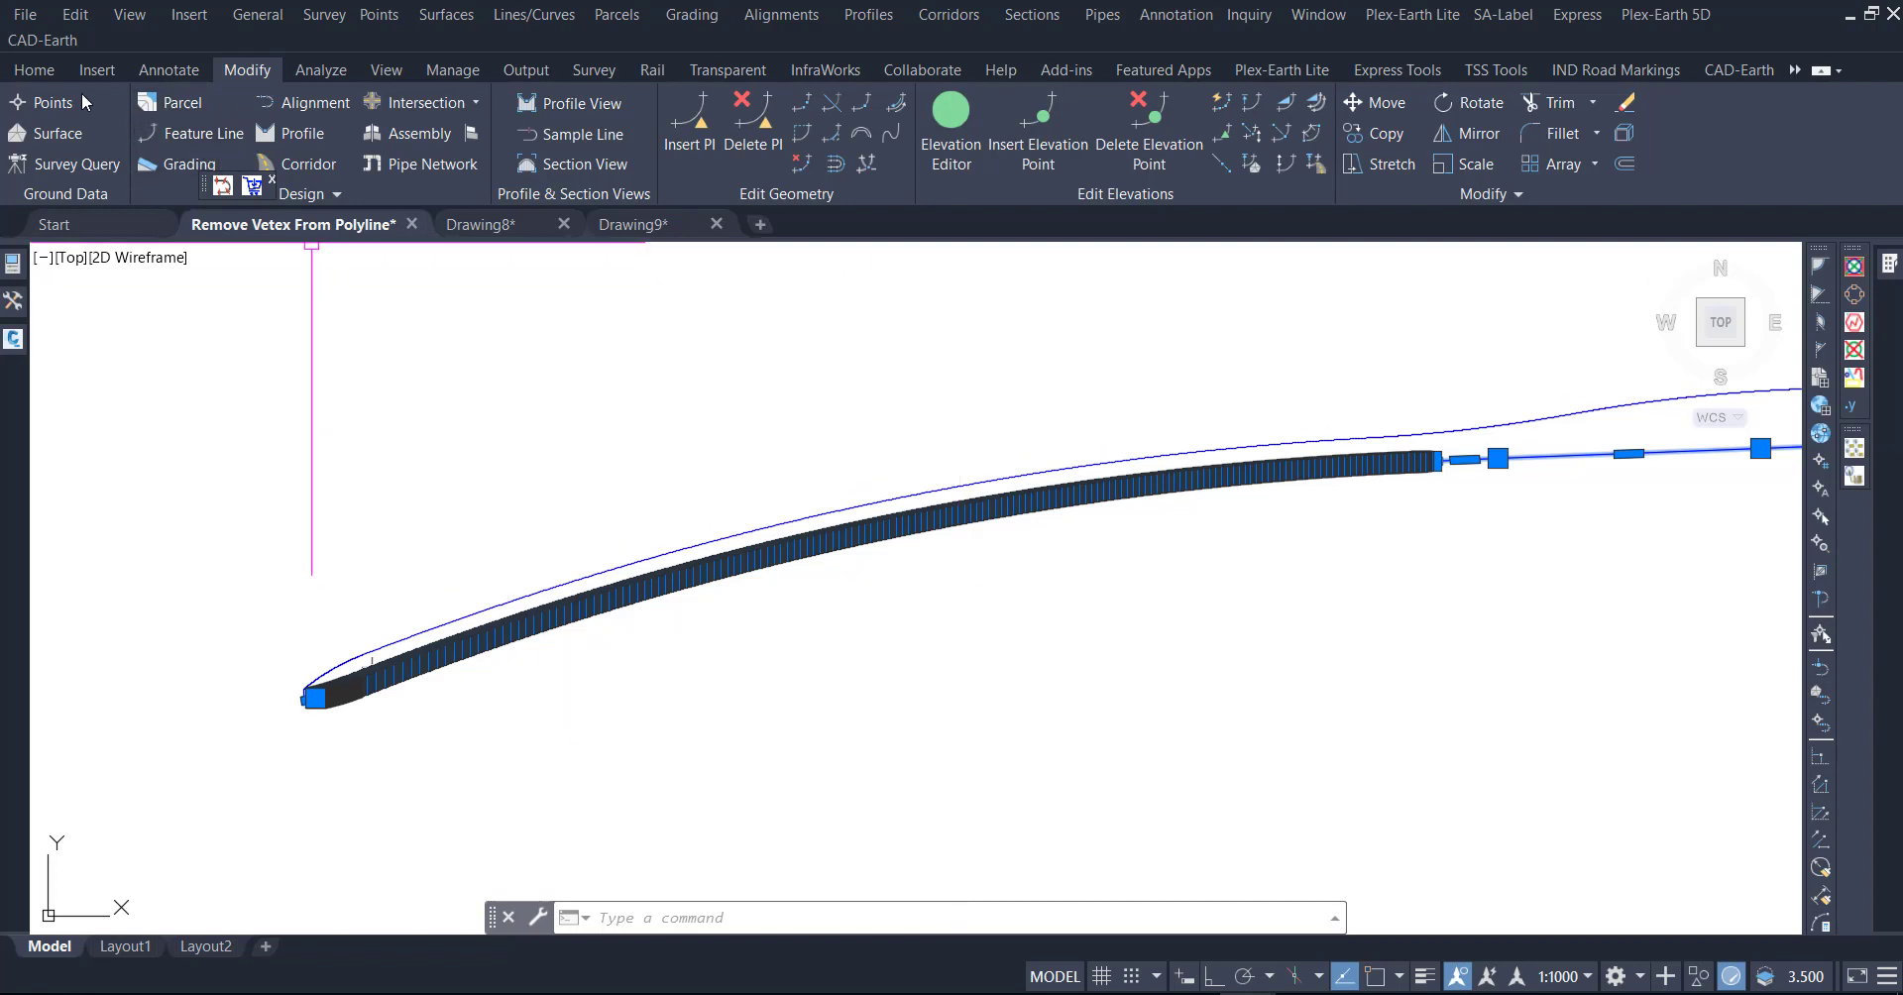
left_click(49, 79)
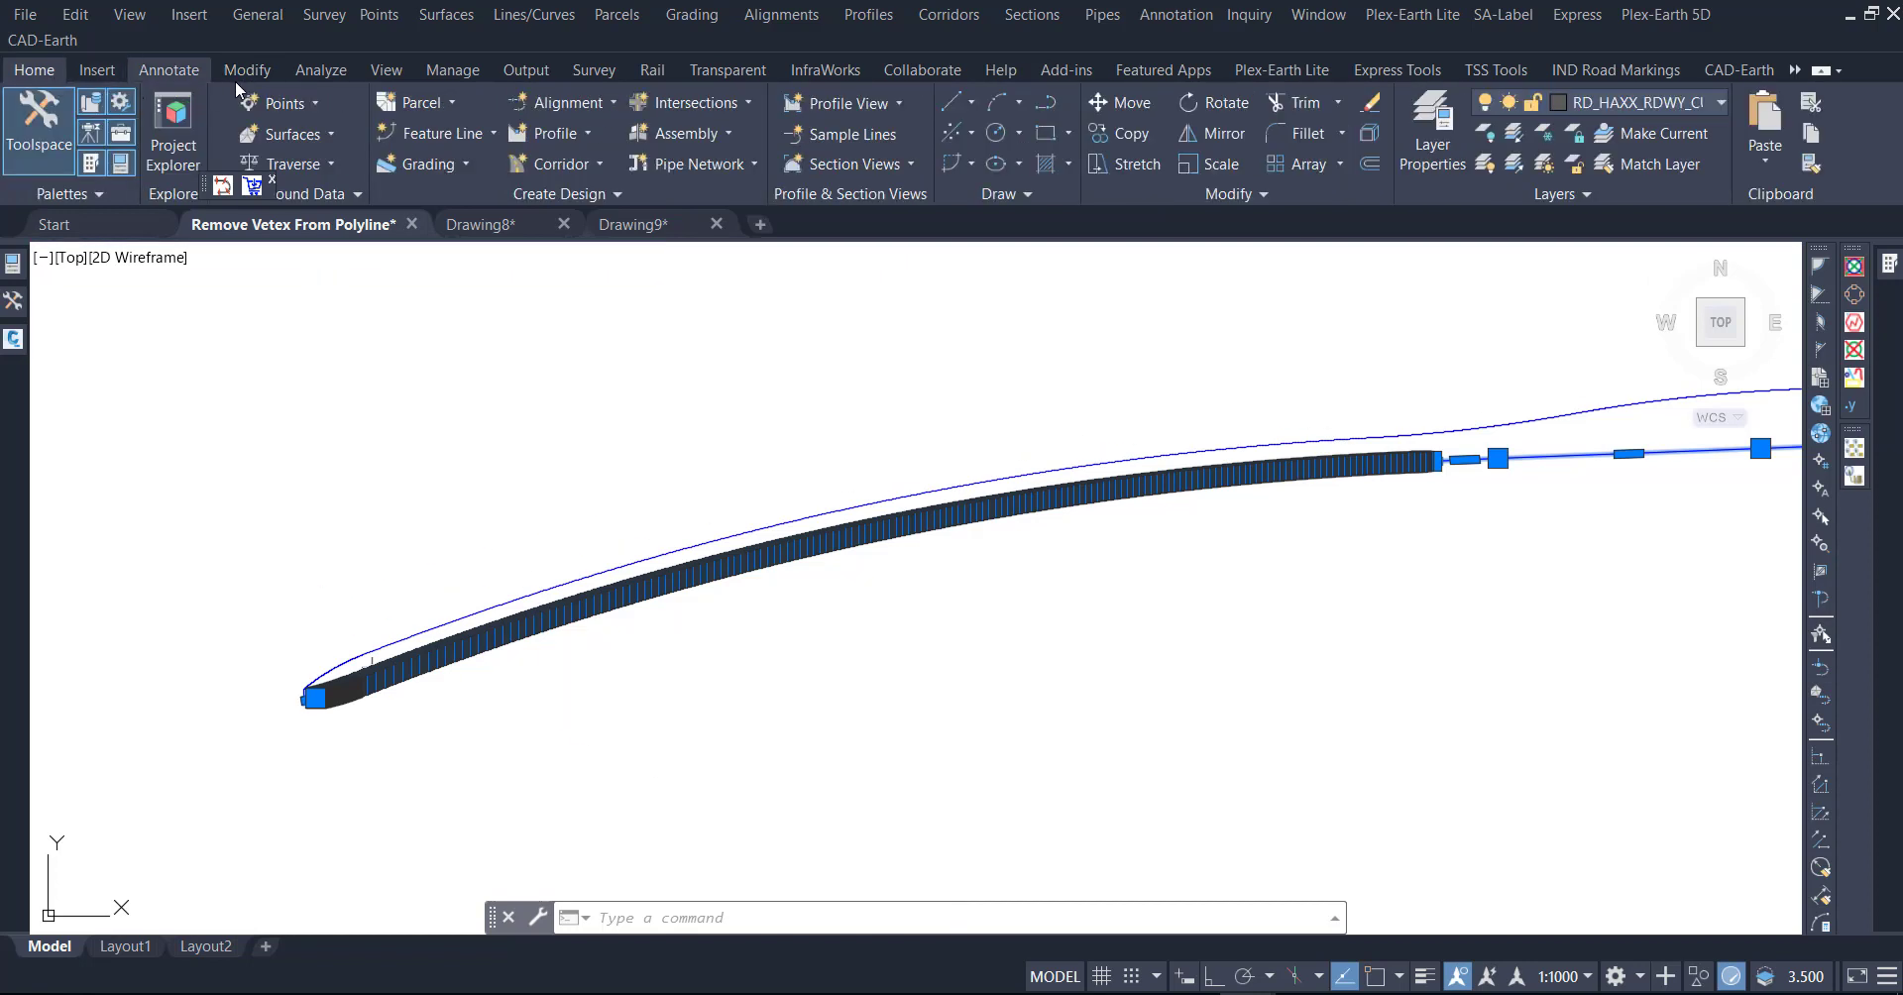
left_click(249, 79)
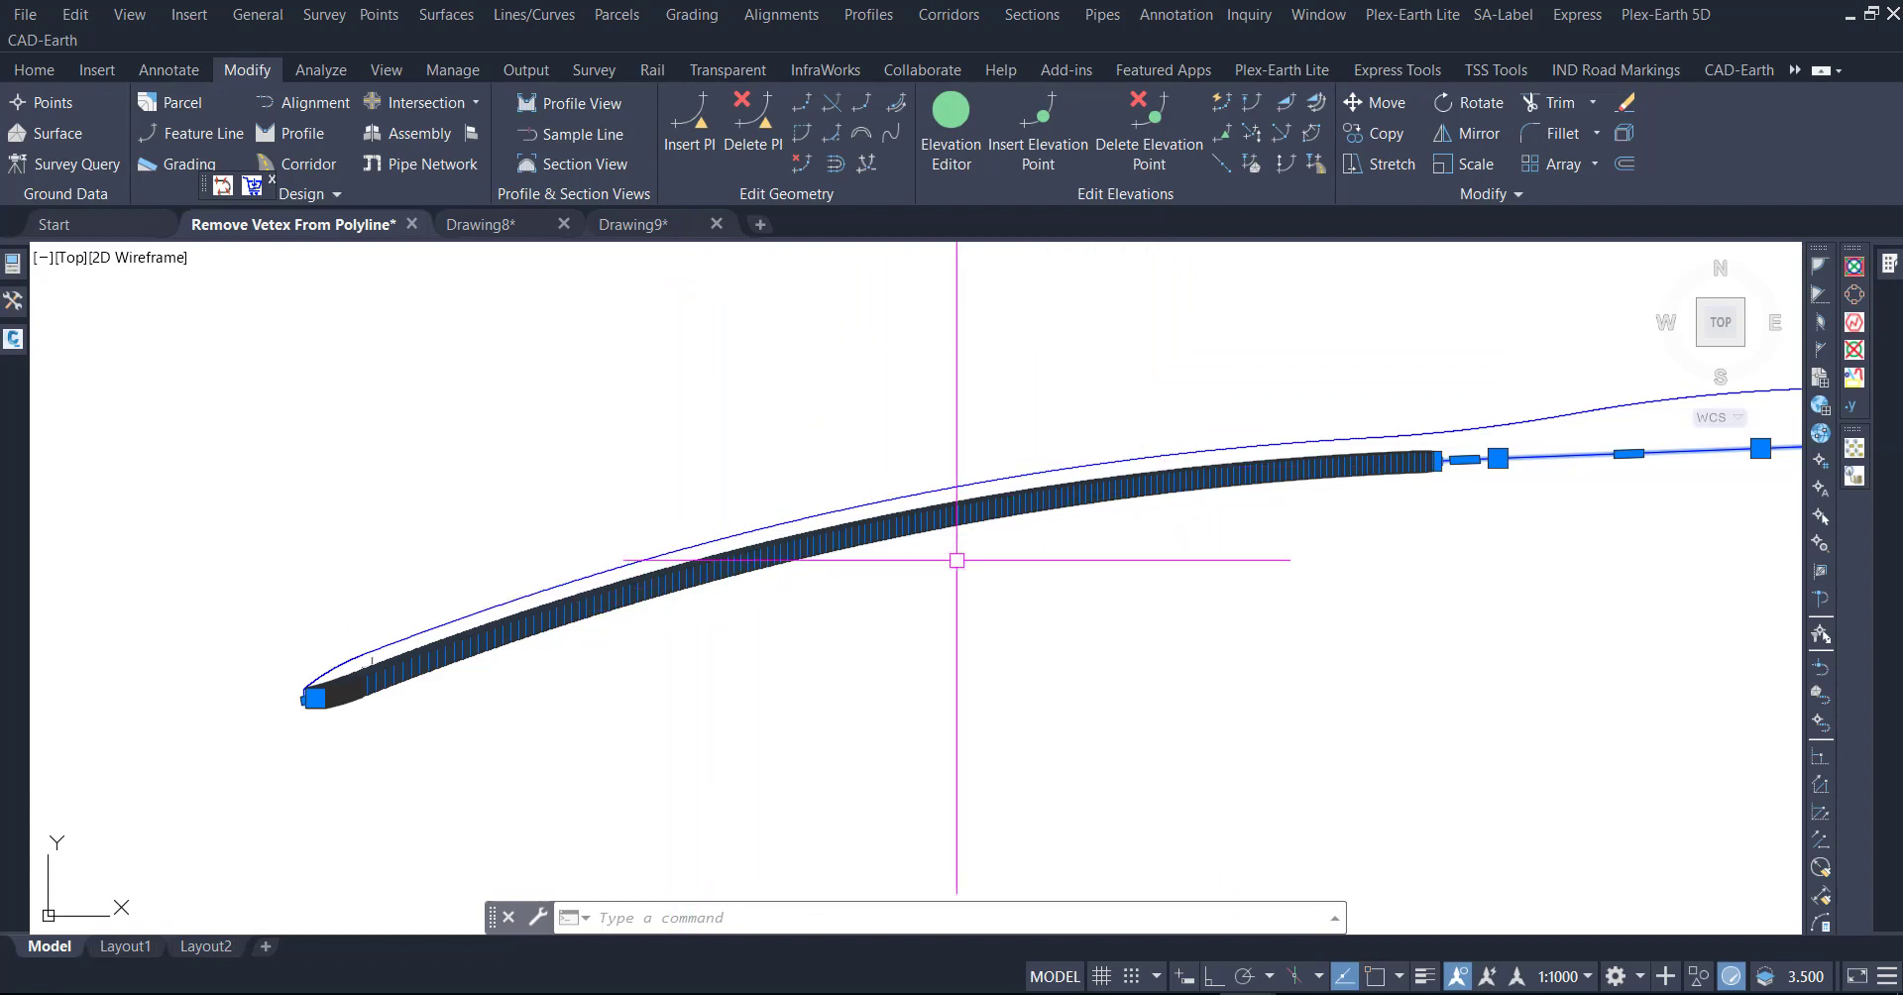
- Fit one arc of about 297 m radius along the dense left stretch, then check its grips
left_click(860, 133)
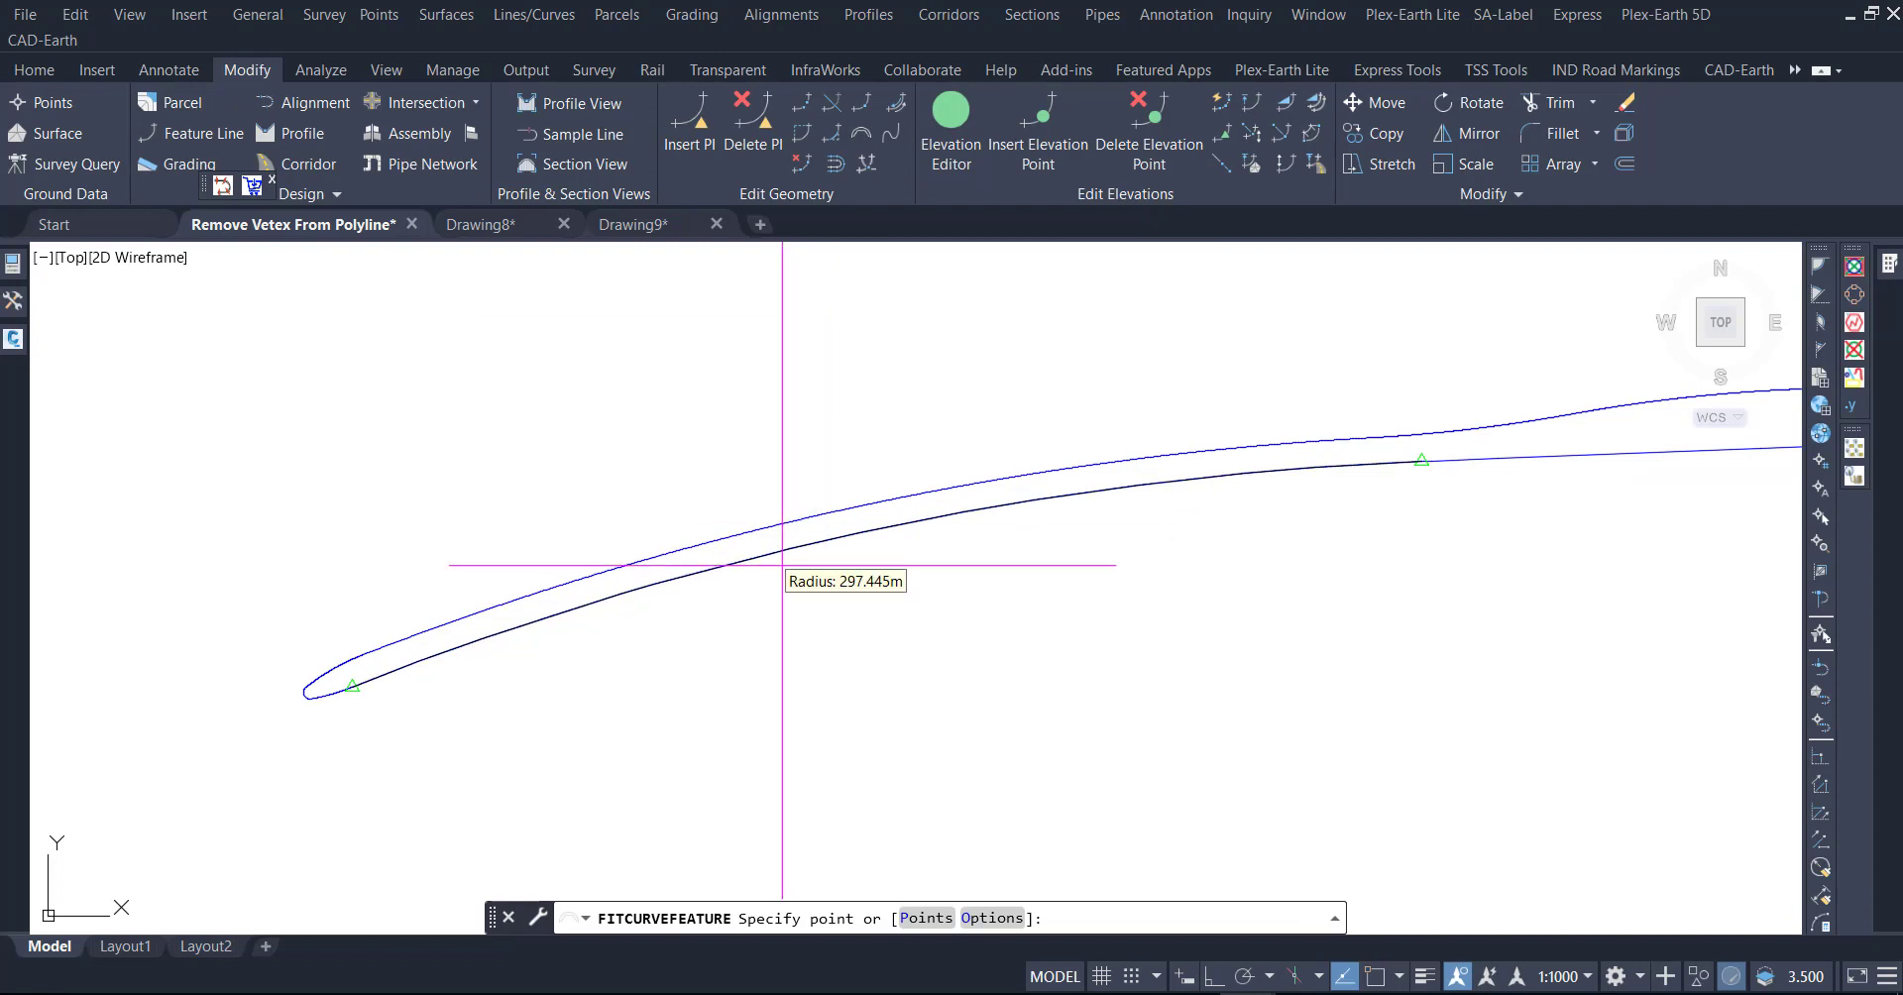
right_click(782, 565)
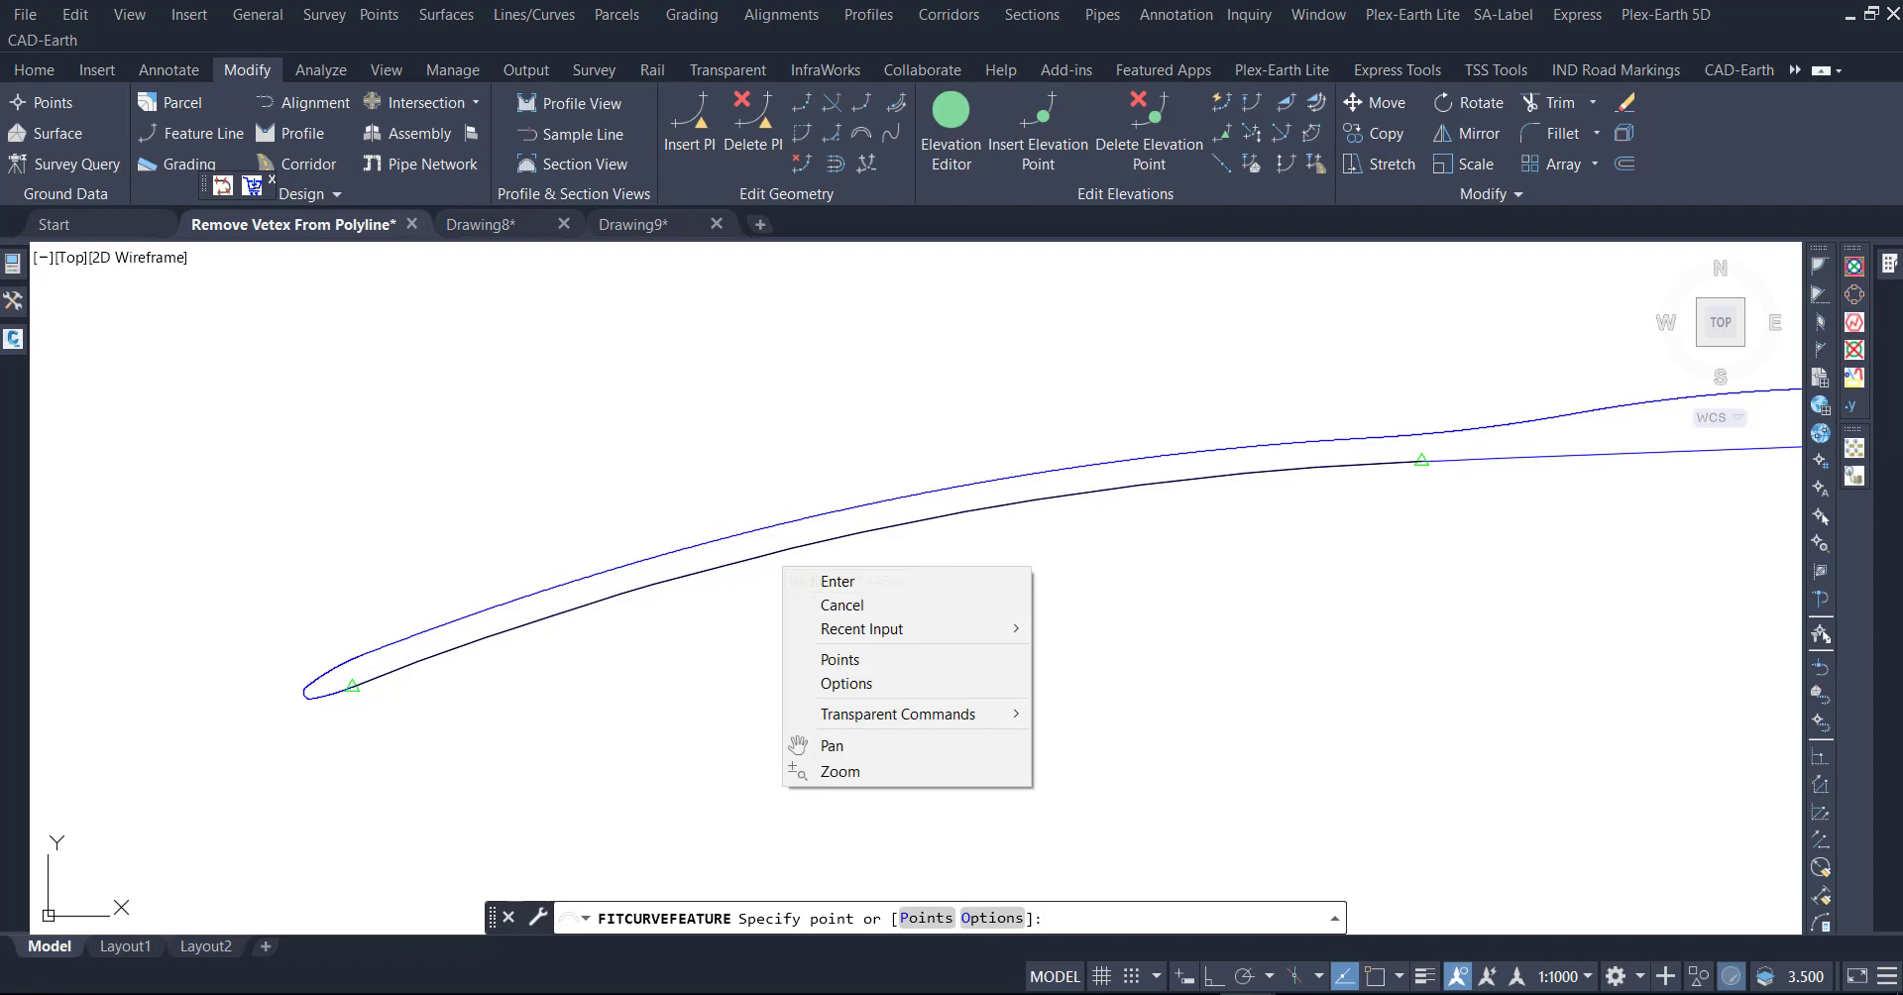
left_click(829, 583)
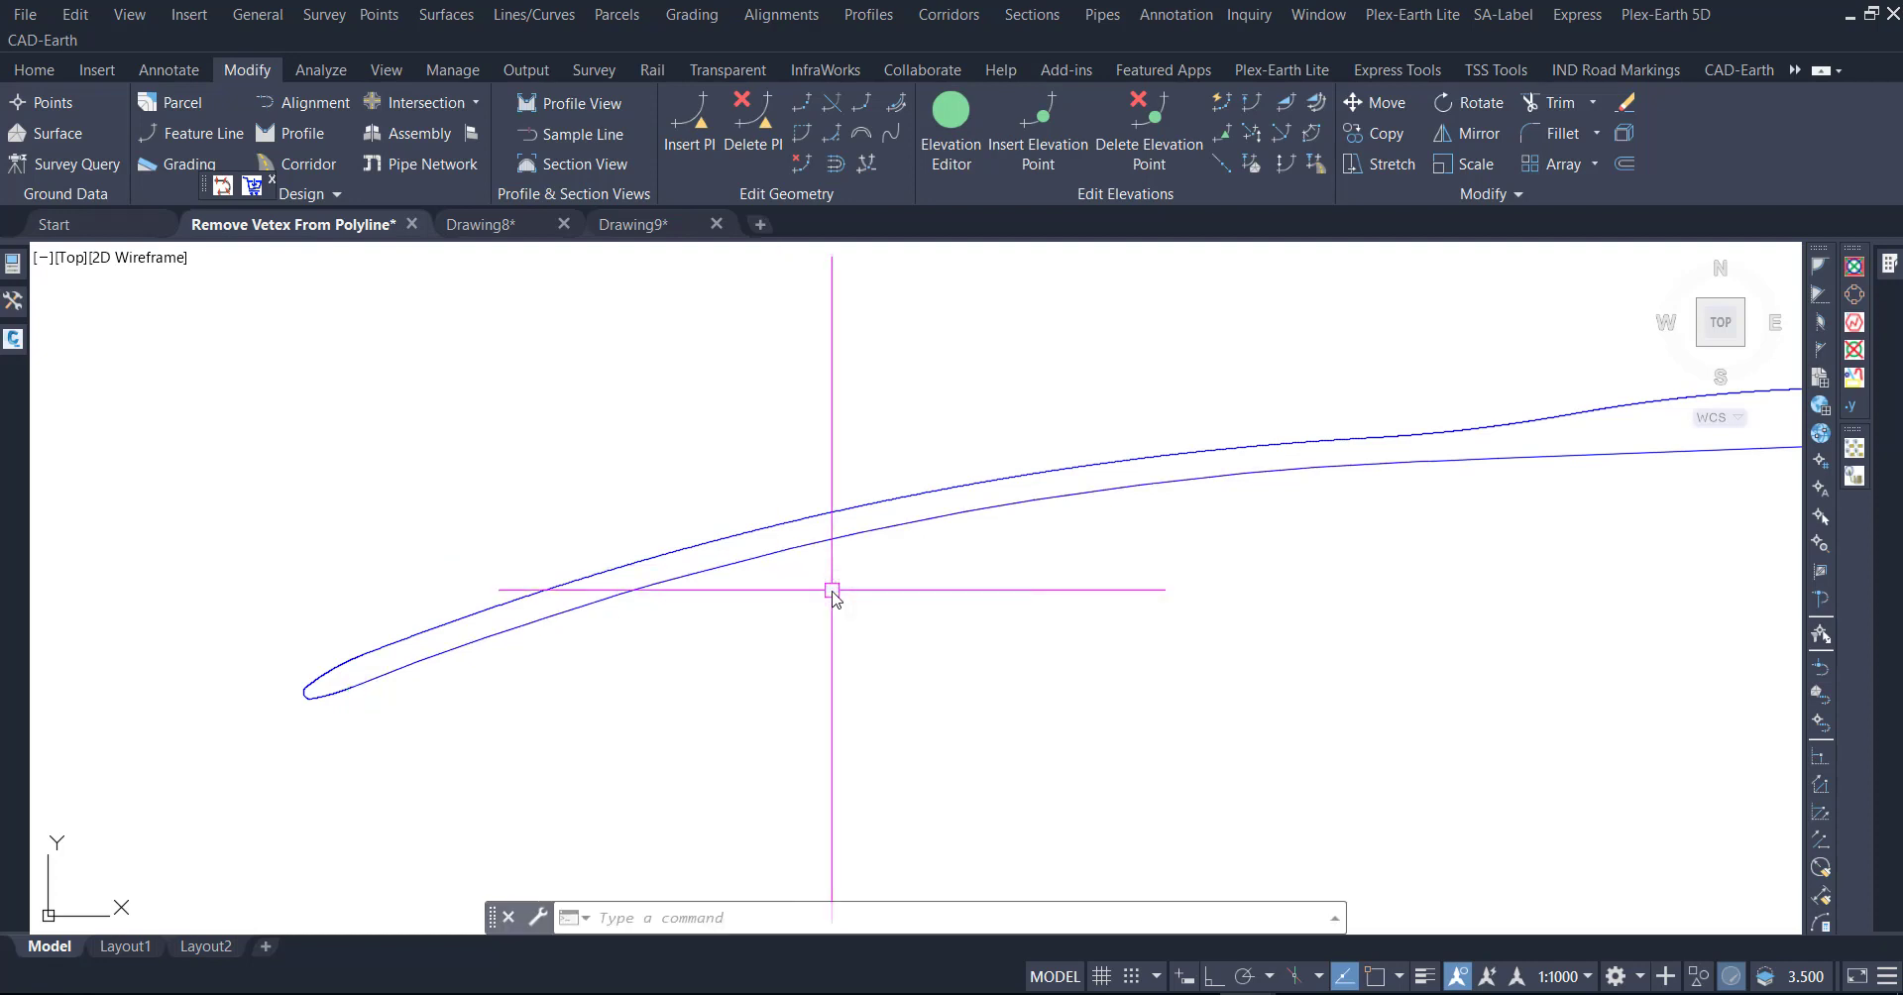
left_click(822, 539)
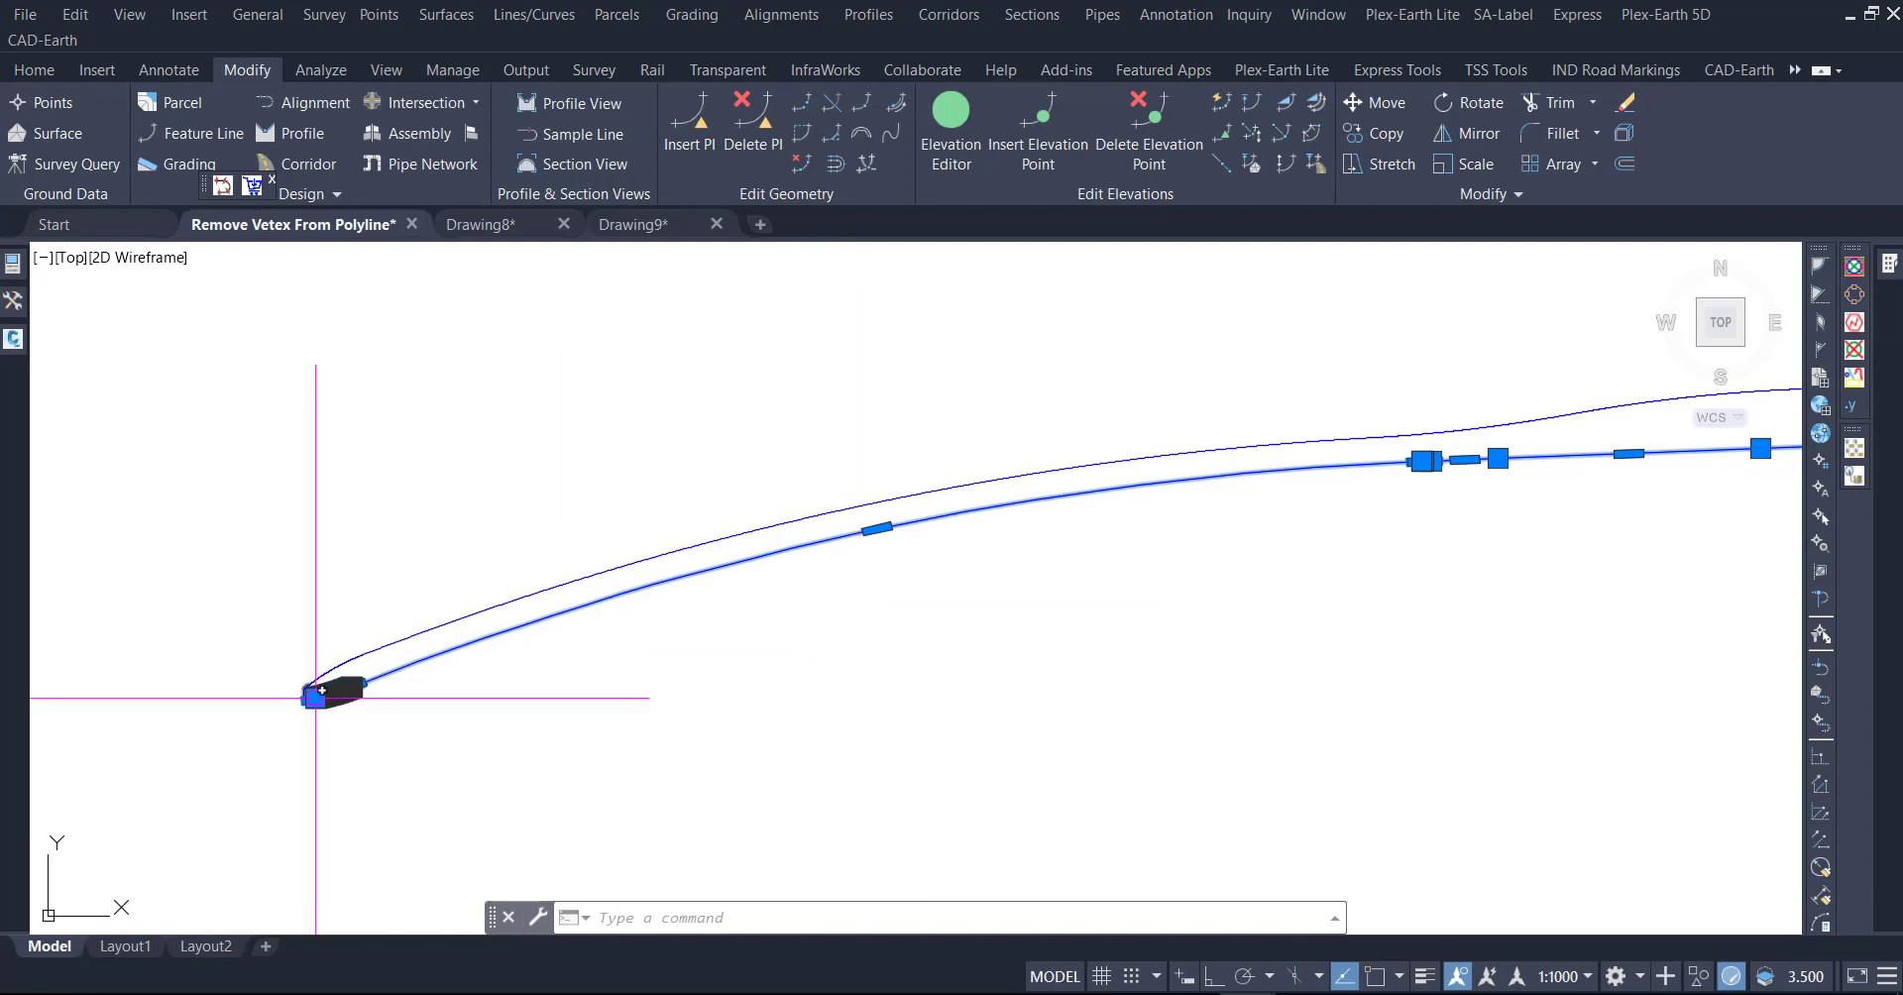
- Fit an arc at the polyline's tight end near the hairpin loop
scroll(311, 688, "up", 4)
scroll(413, 654, "up", 2)
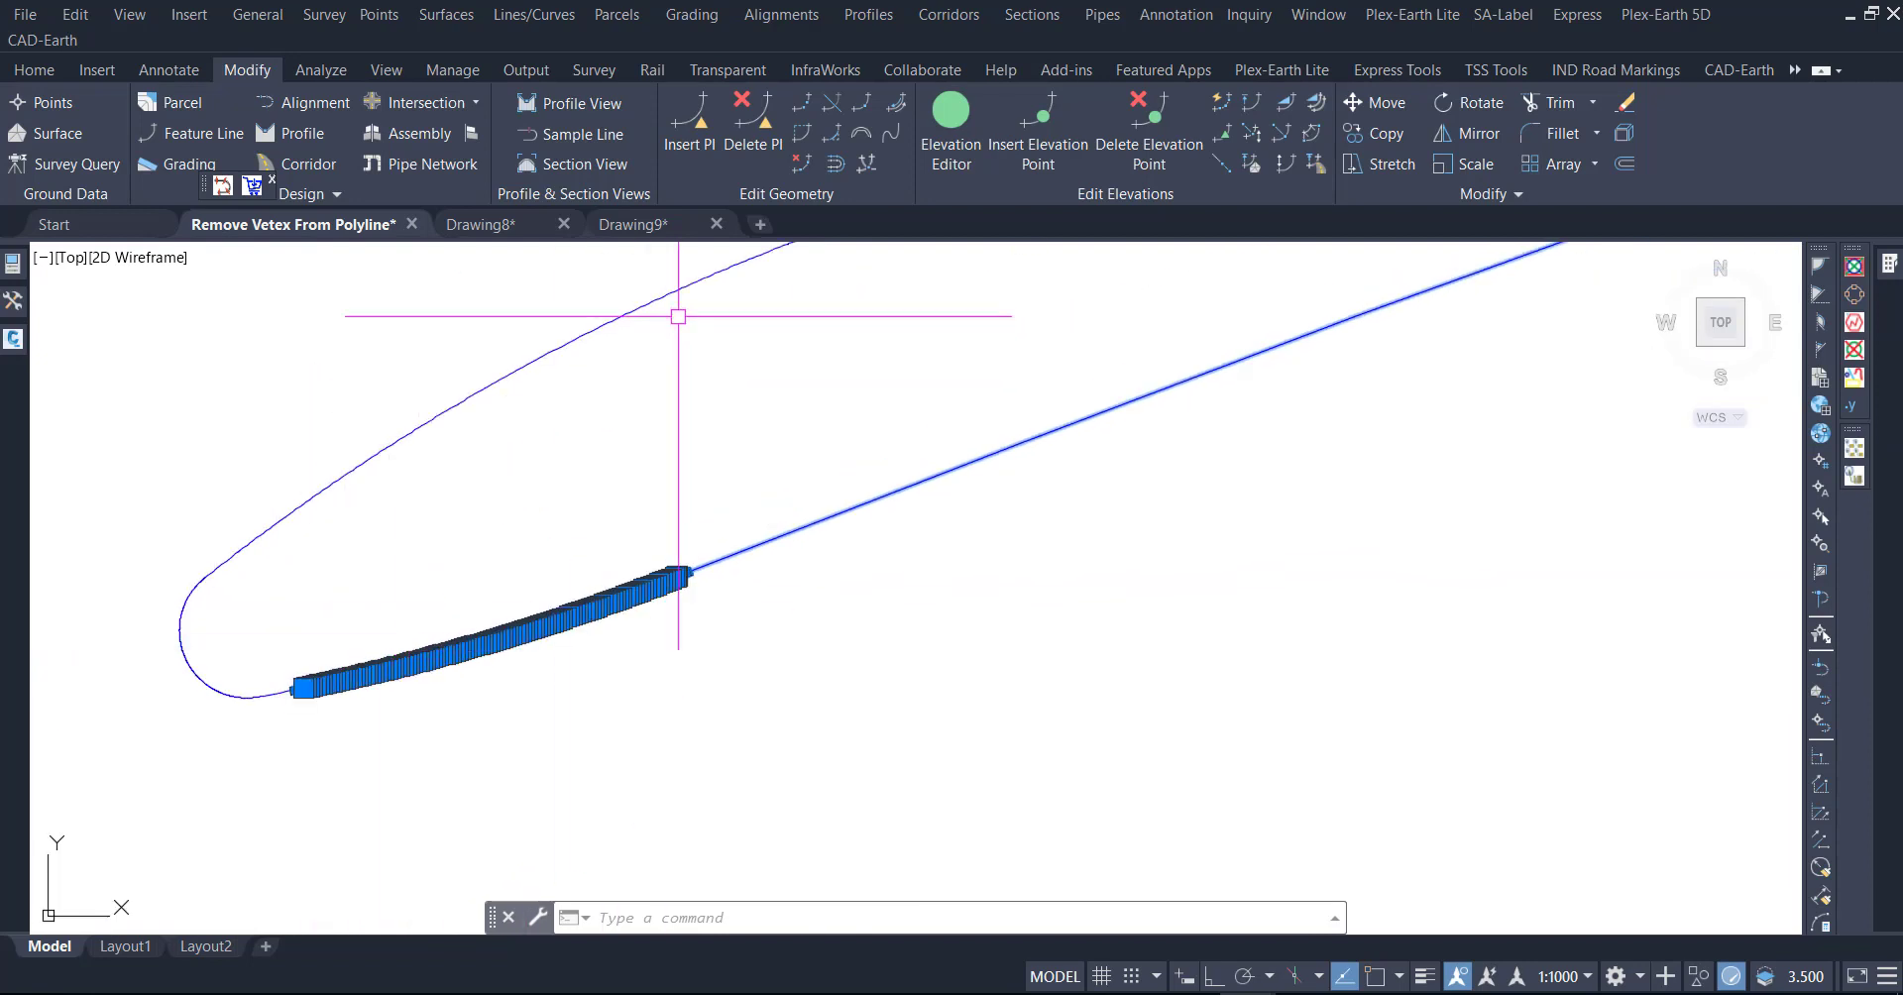
left_click(860, 143)
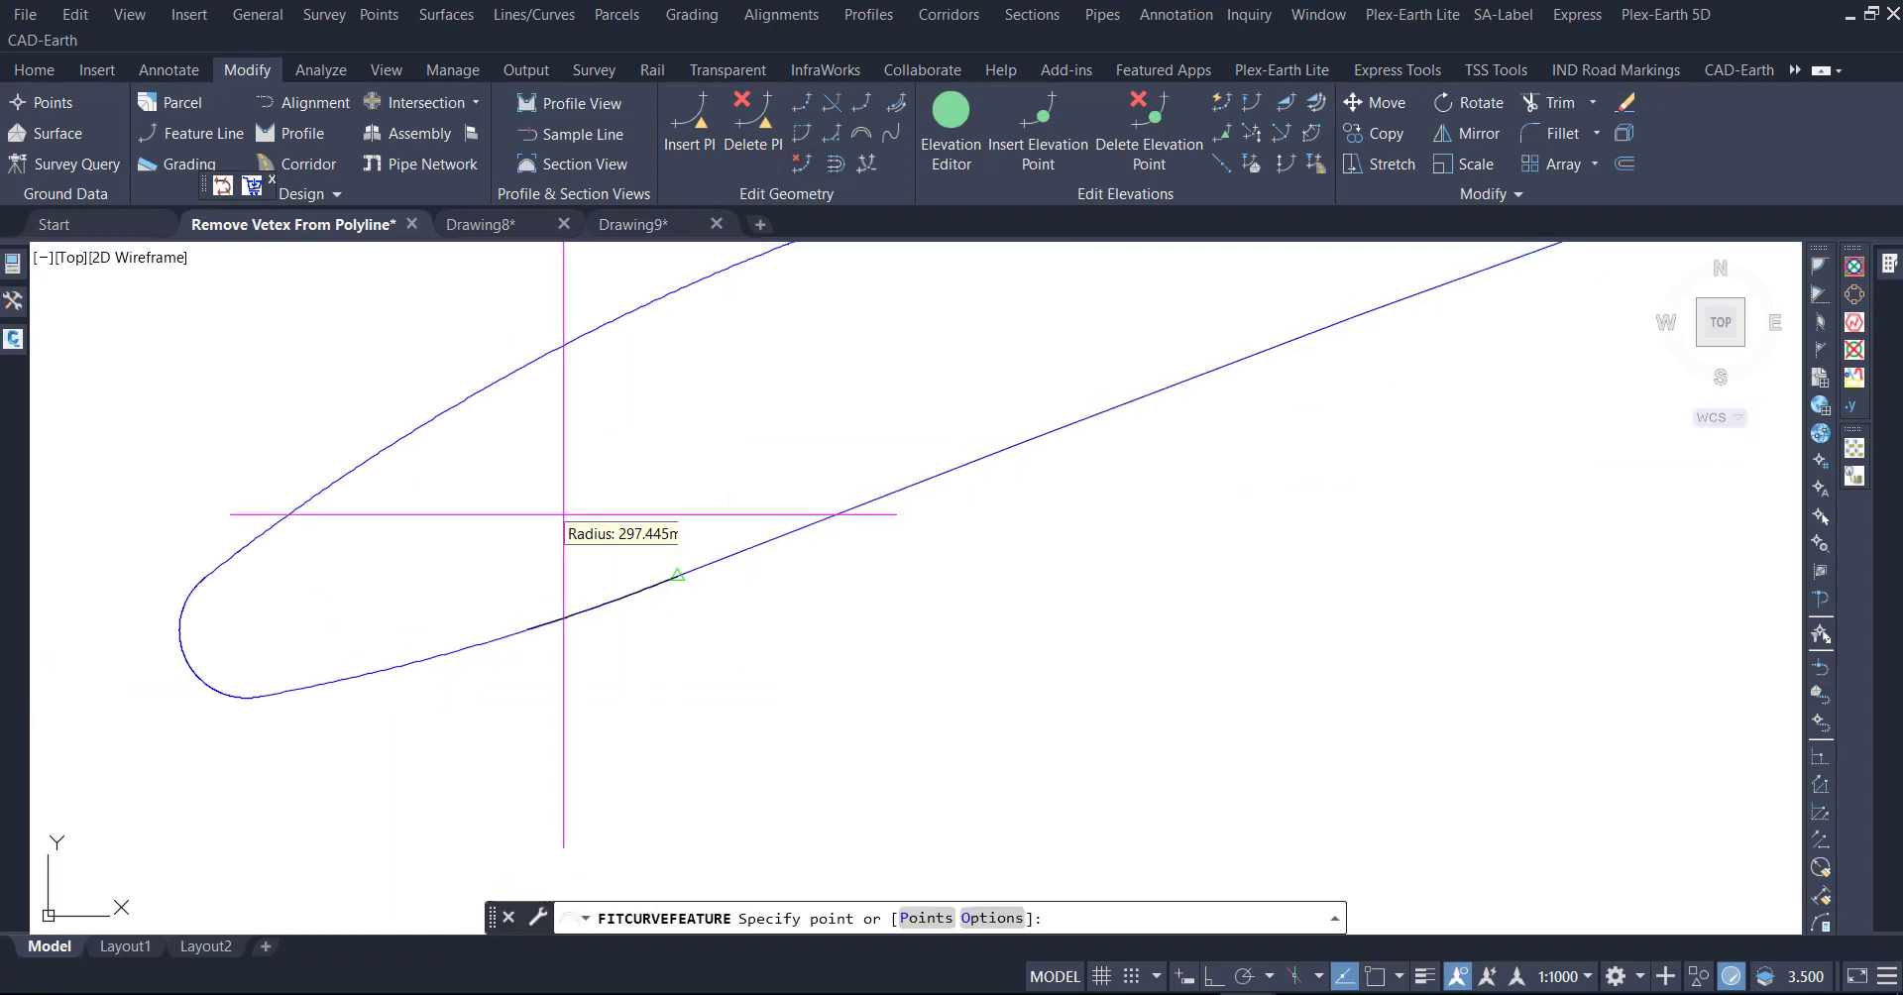
right_click(506, 580)
left_click(525, 593)
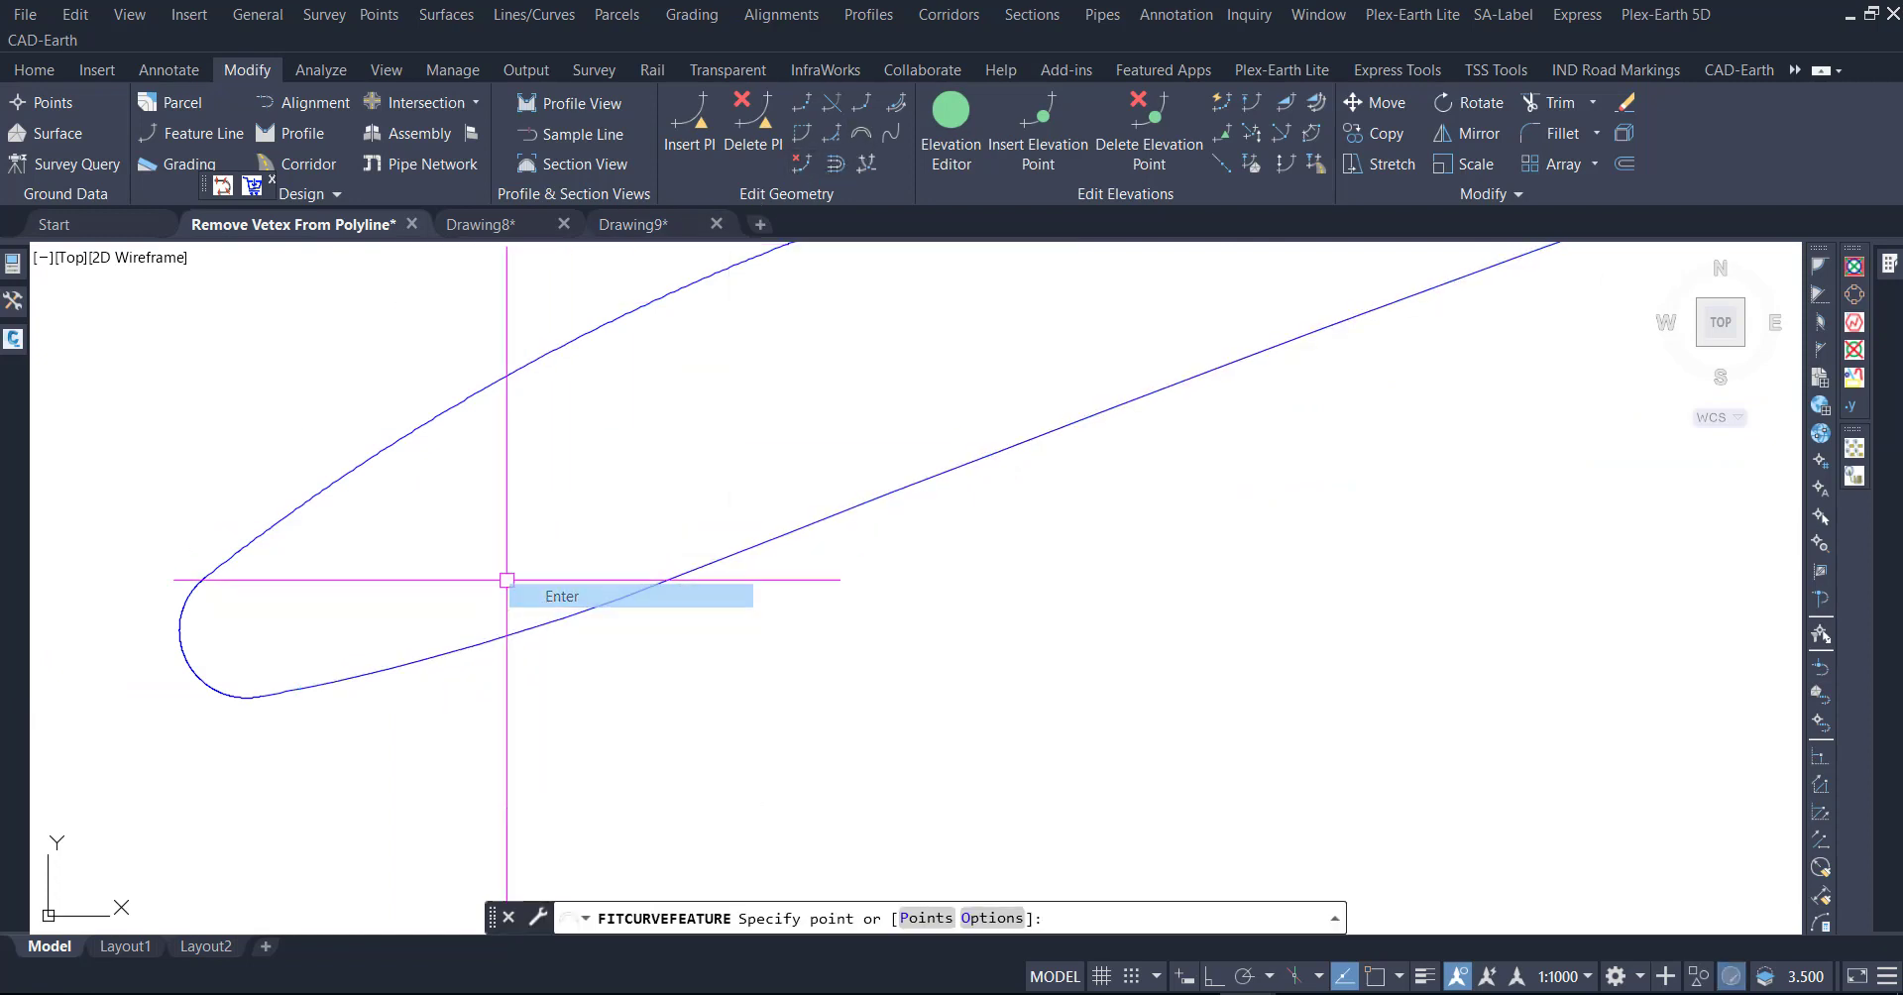
middle_click_drag(604, 515, 602, 704)
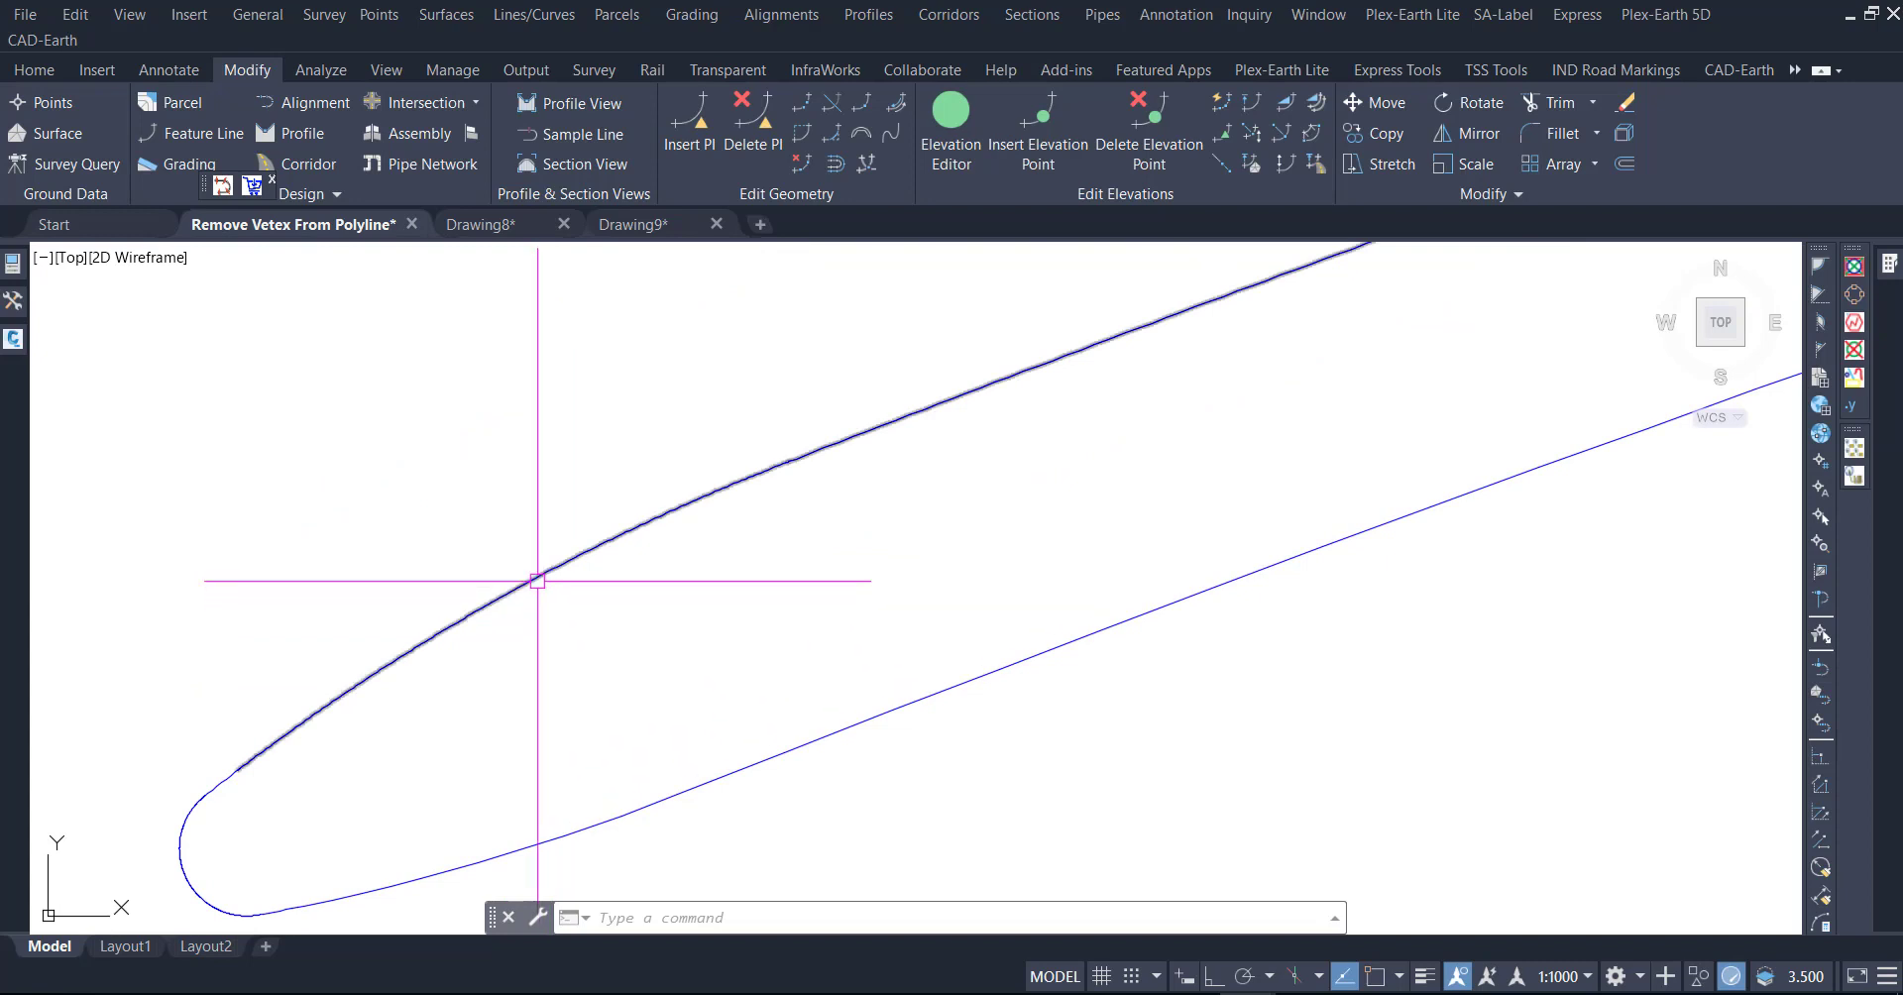
left_click(539, 570)
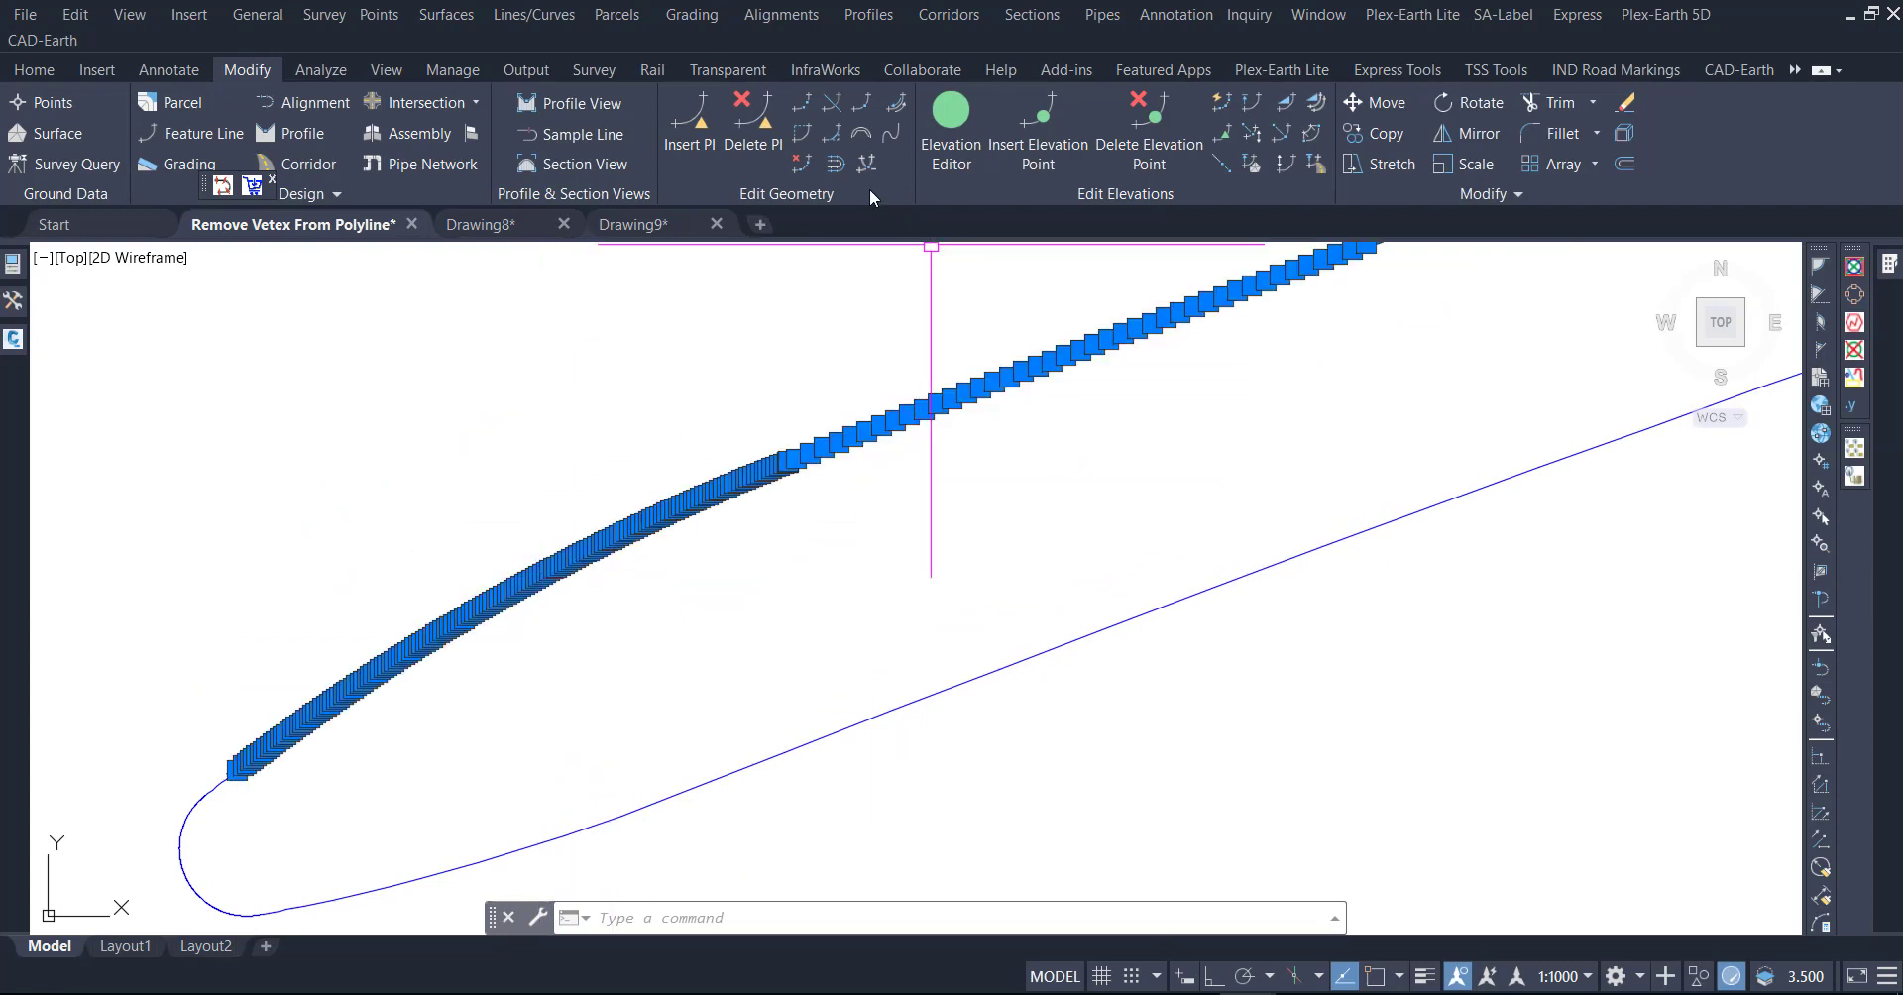
- Fit a smooth curve along the upper road edge leading into the loop
left_click(858, 136)
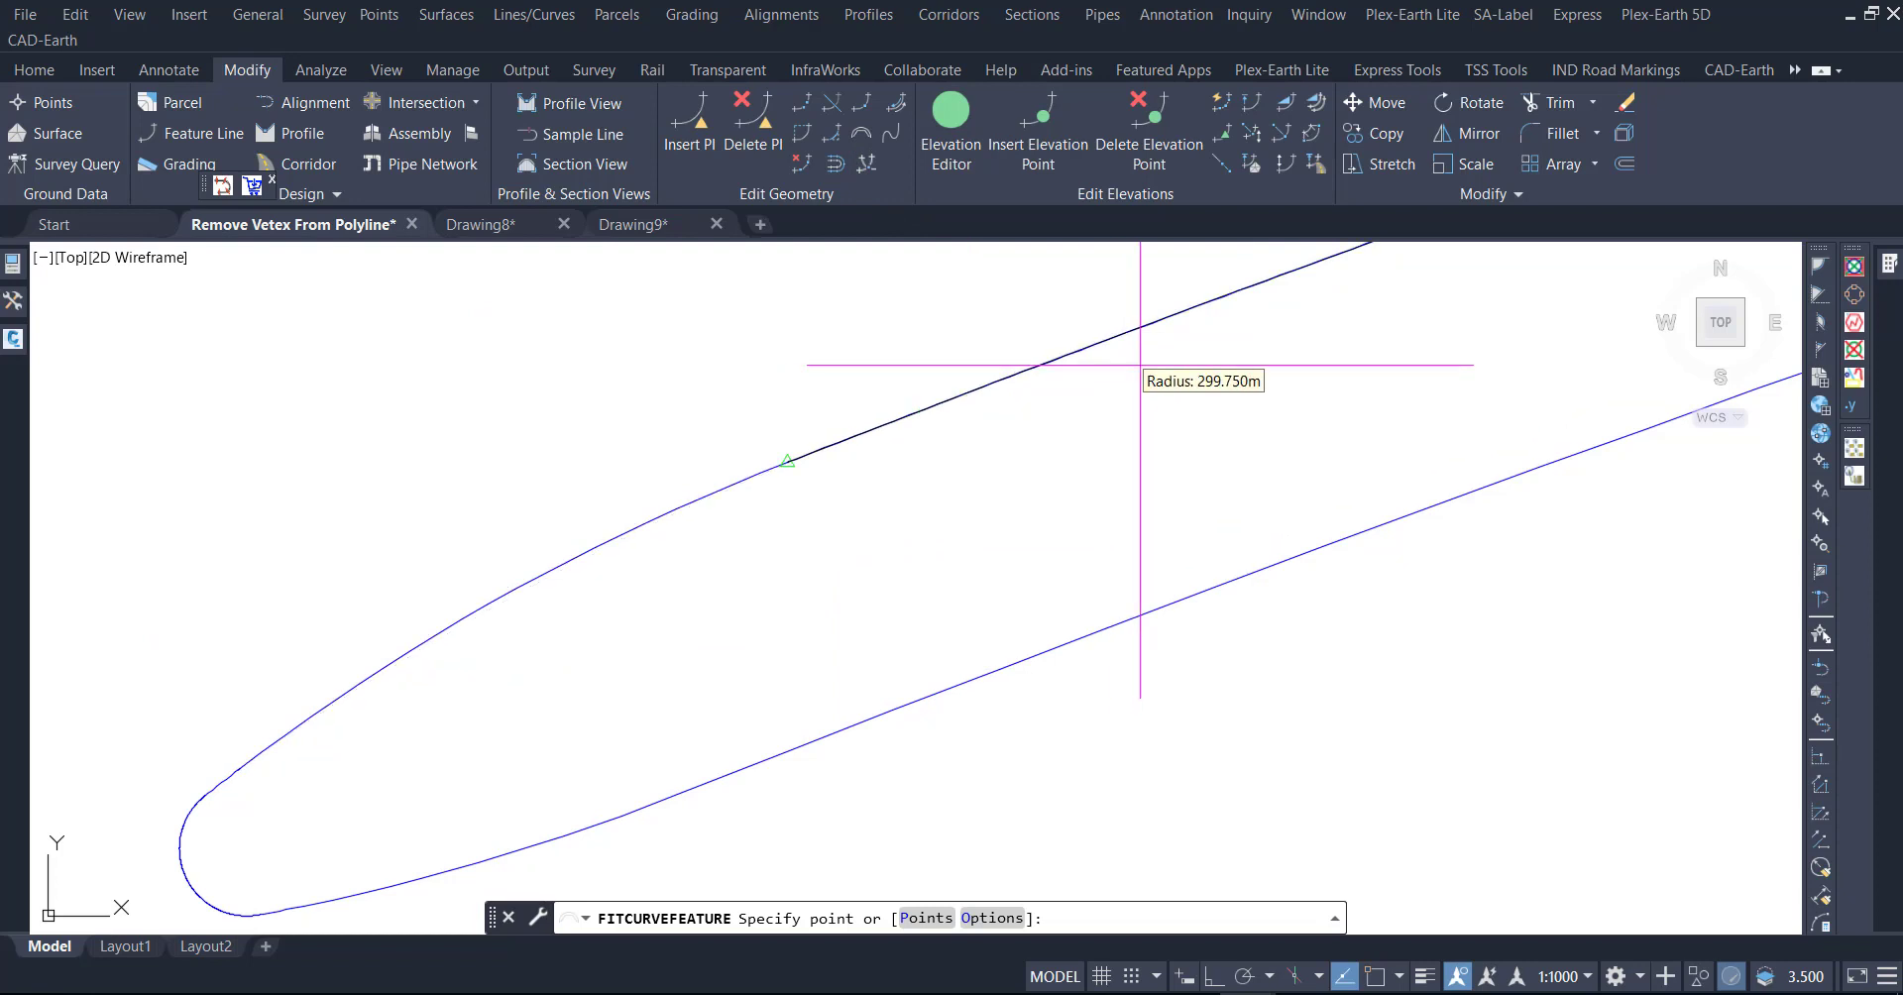
scroll(594, 629, "down", 5)
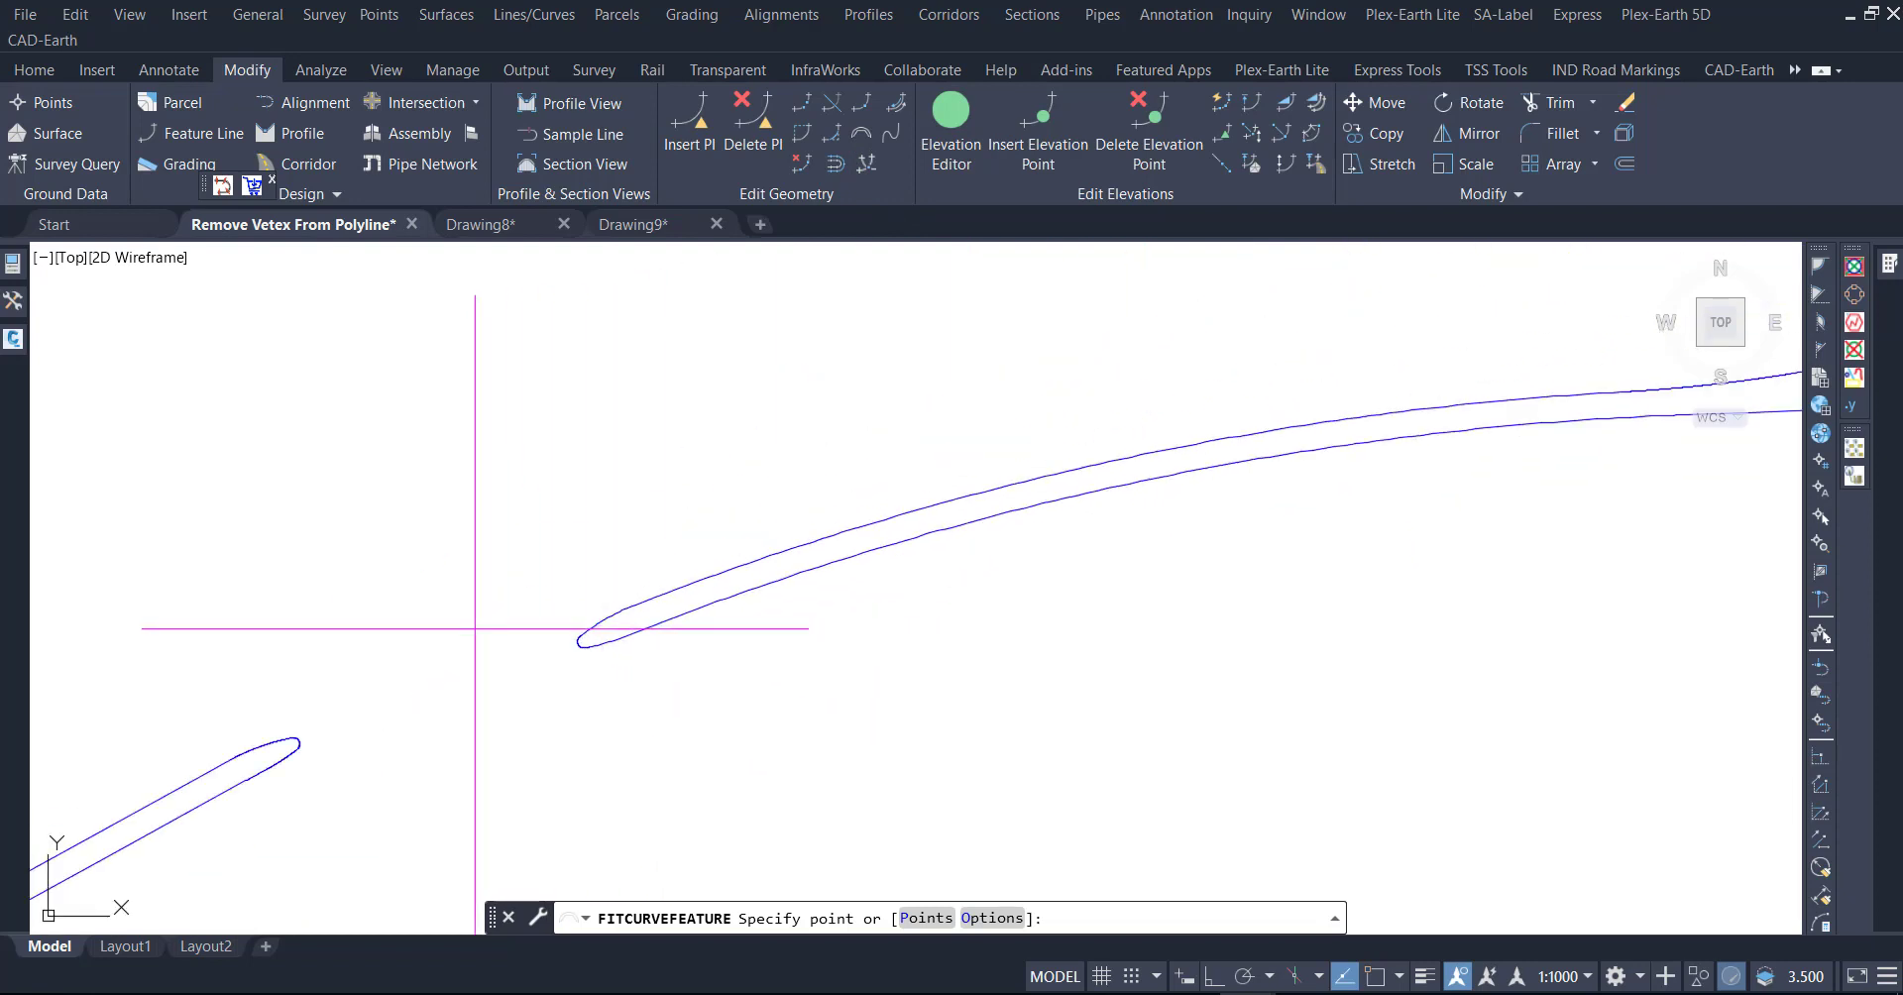
scroll(659, 629, "down", 2)
scroll(1002, 527, "up", 5)
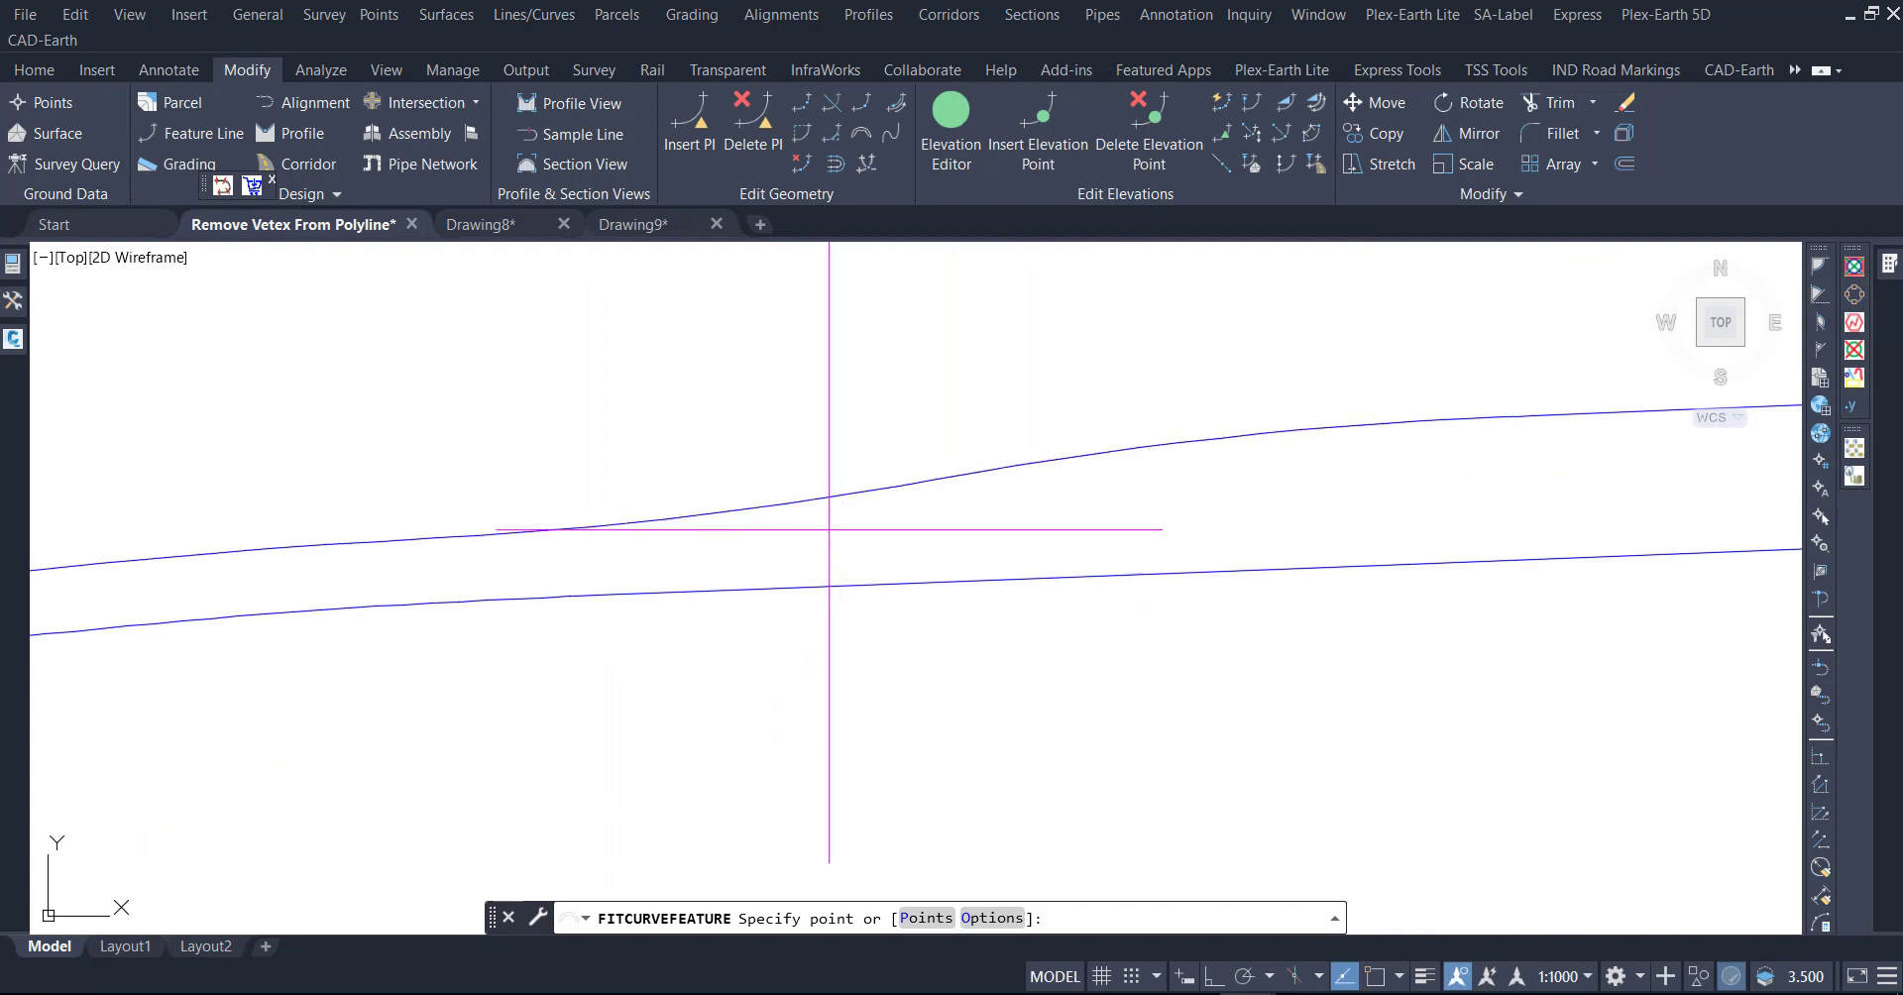
scroll(383, 535, "down", 3)
scroll(757, 536, "down", 2)
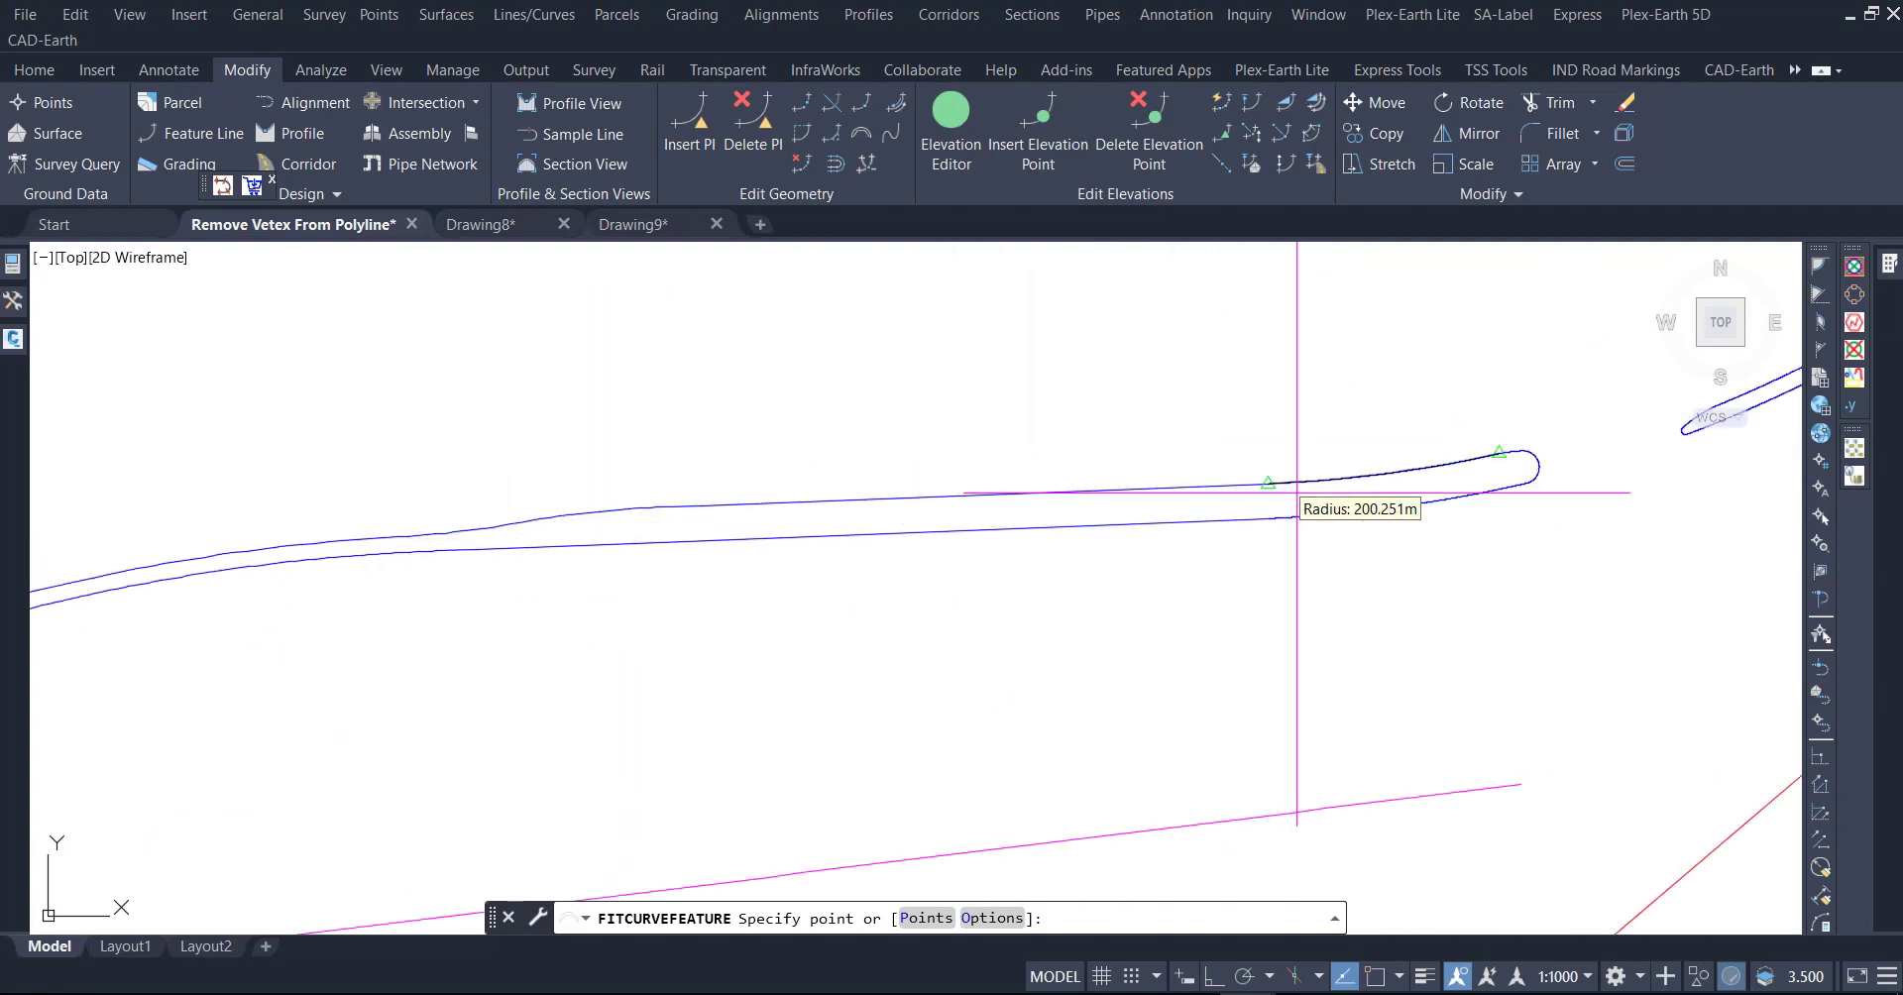
scroll(1366, 484, "up", 2)
scroll(1327, 488, "up", 2)
key("Escape")
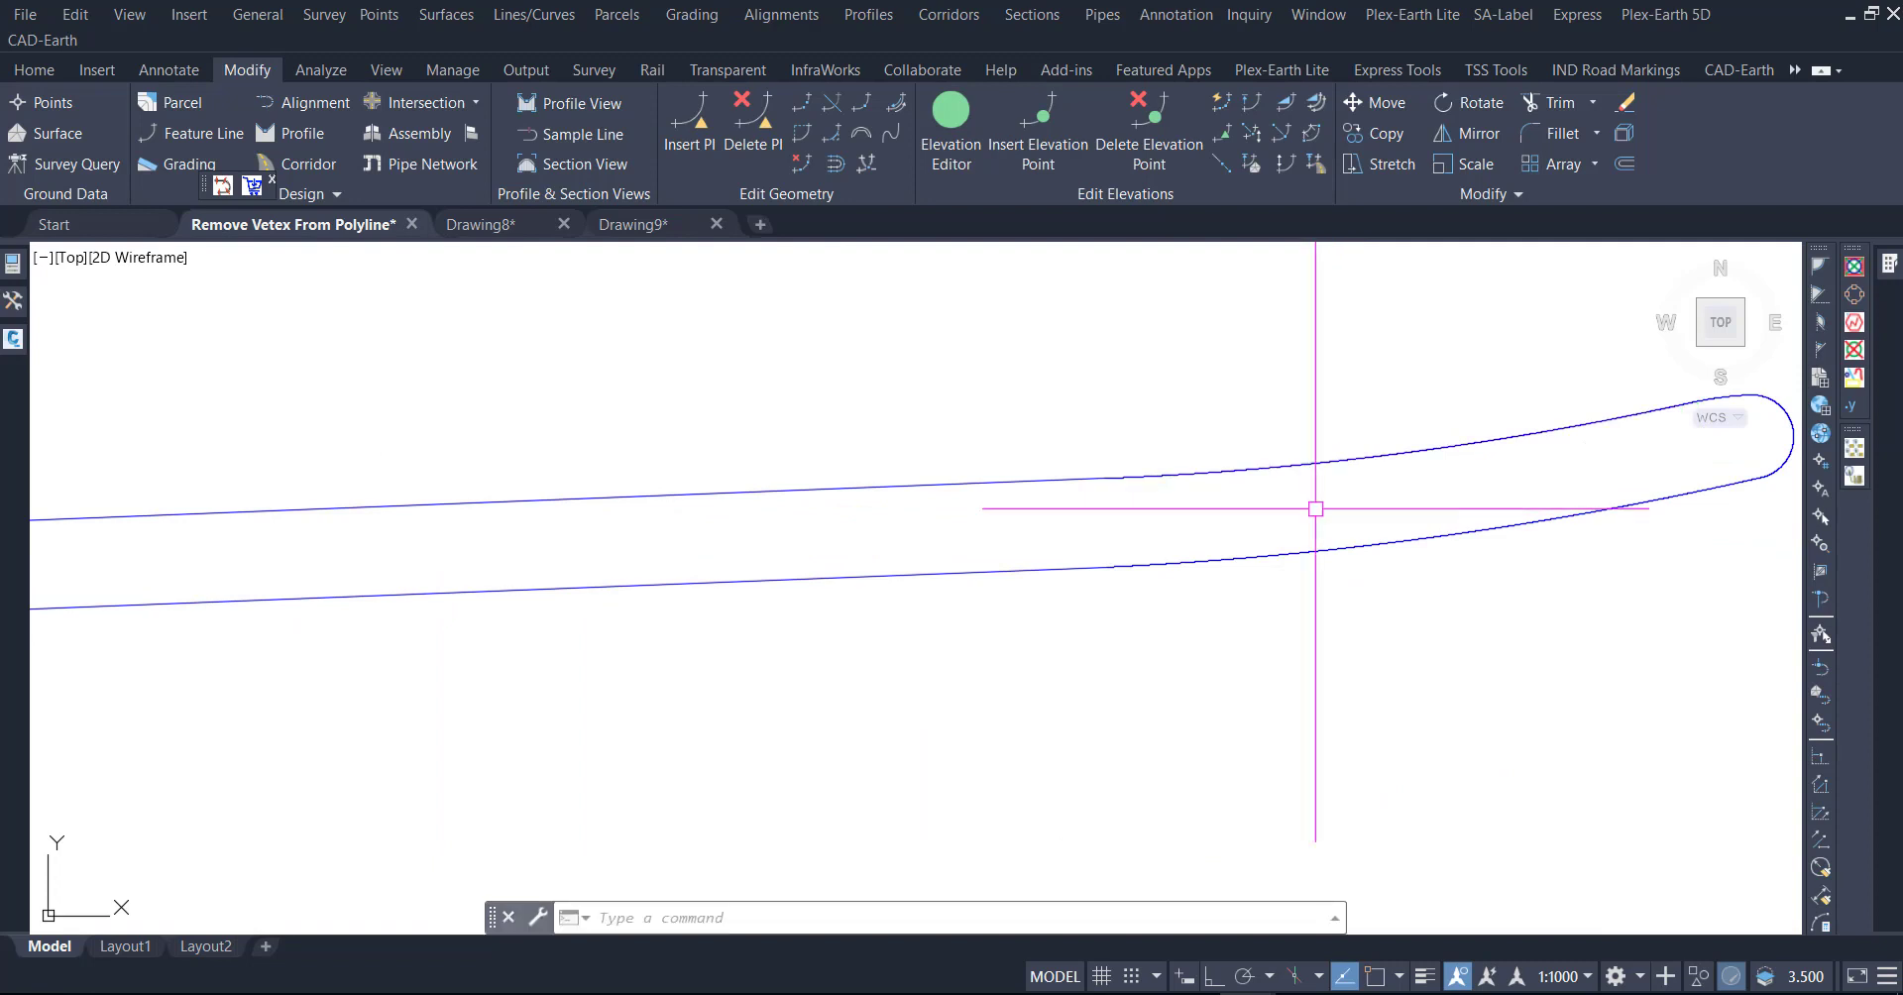
left_click(1328, 462)
- Fit a curve to the road edge beside the hairpin loop
scroll(1090, 535, "down", 2)
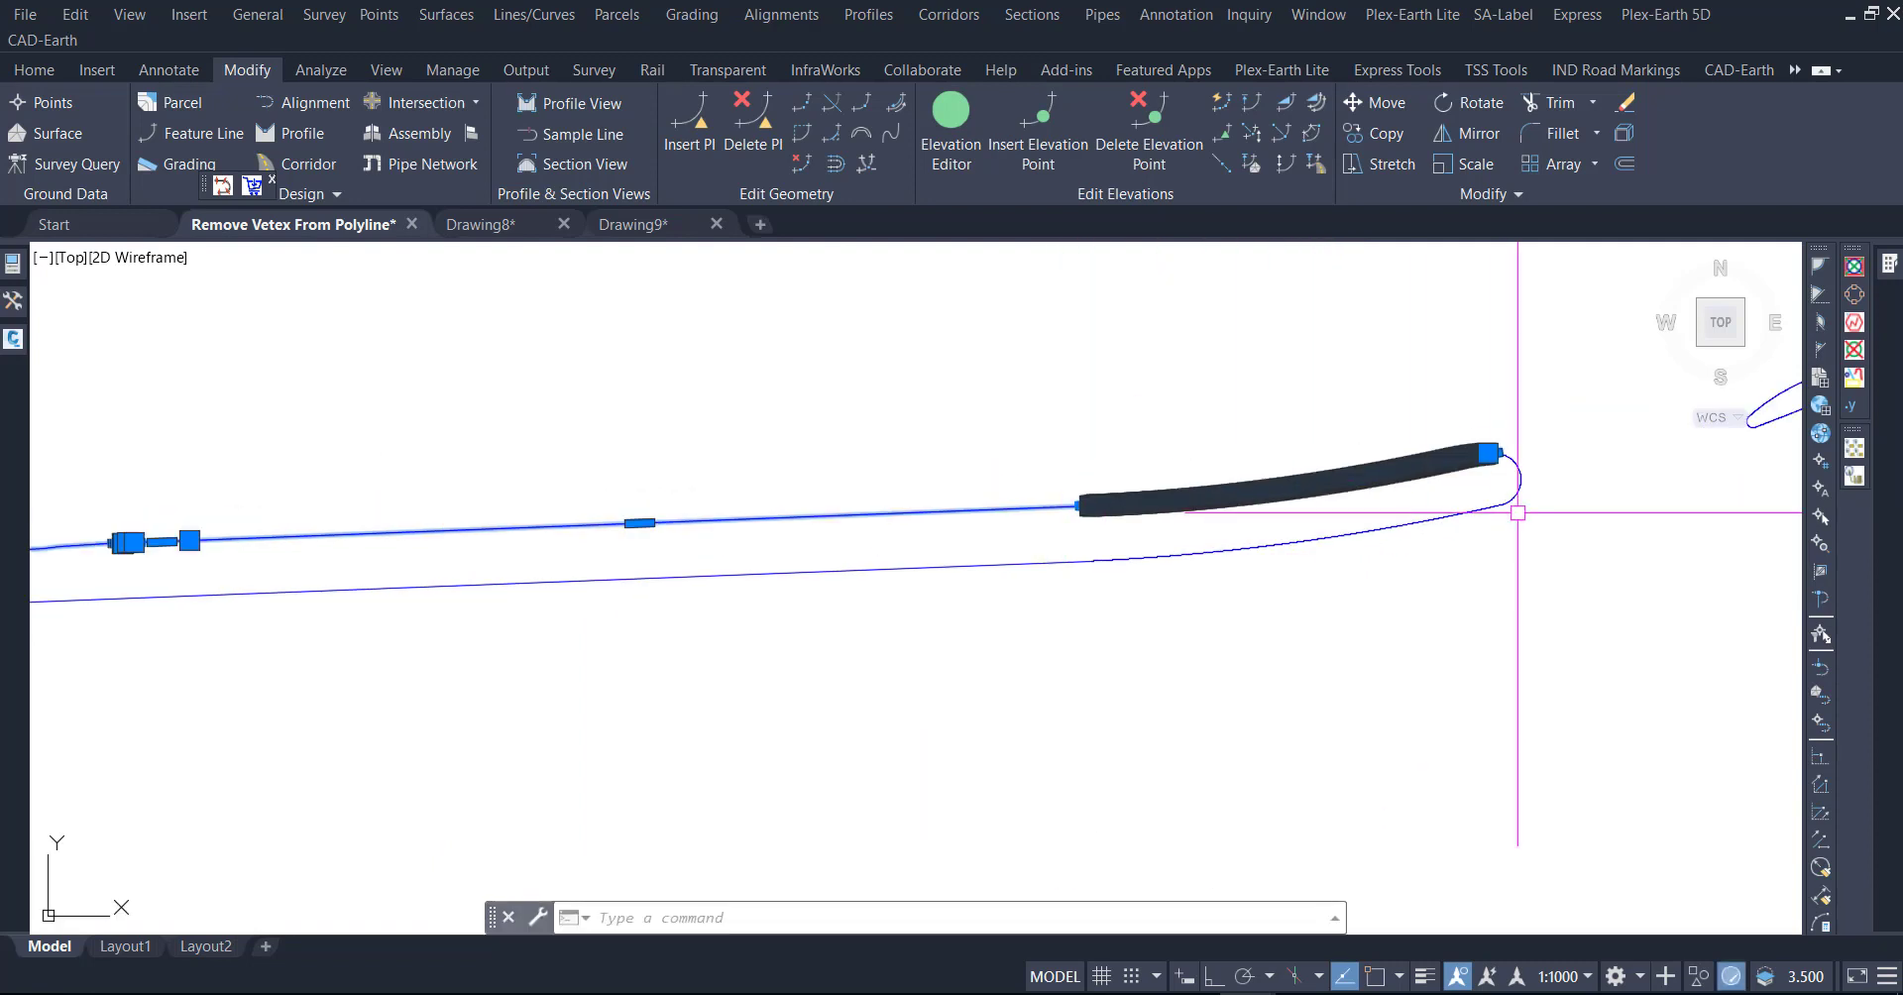
scroll(1517, 501, "up", 2)
scroll(1516, 475, "up", 2)
left_click(862, 137)
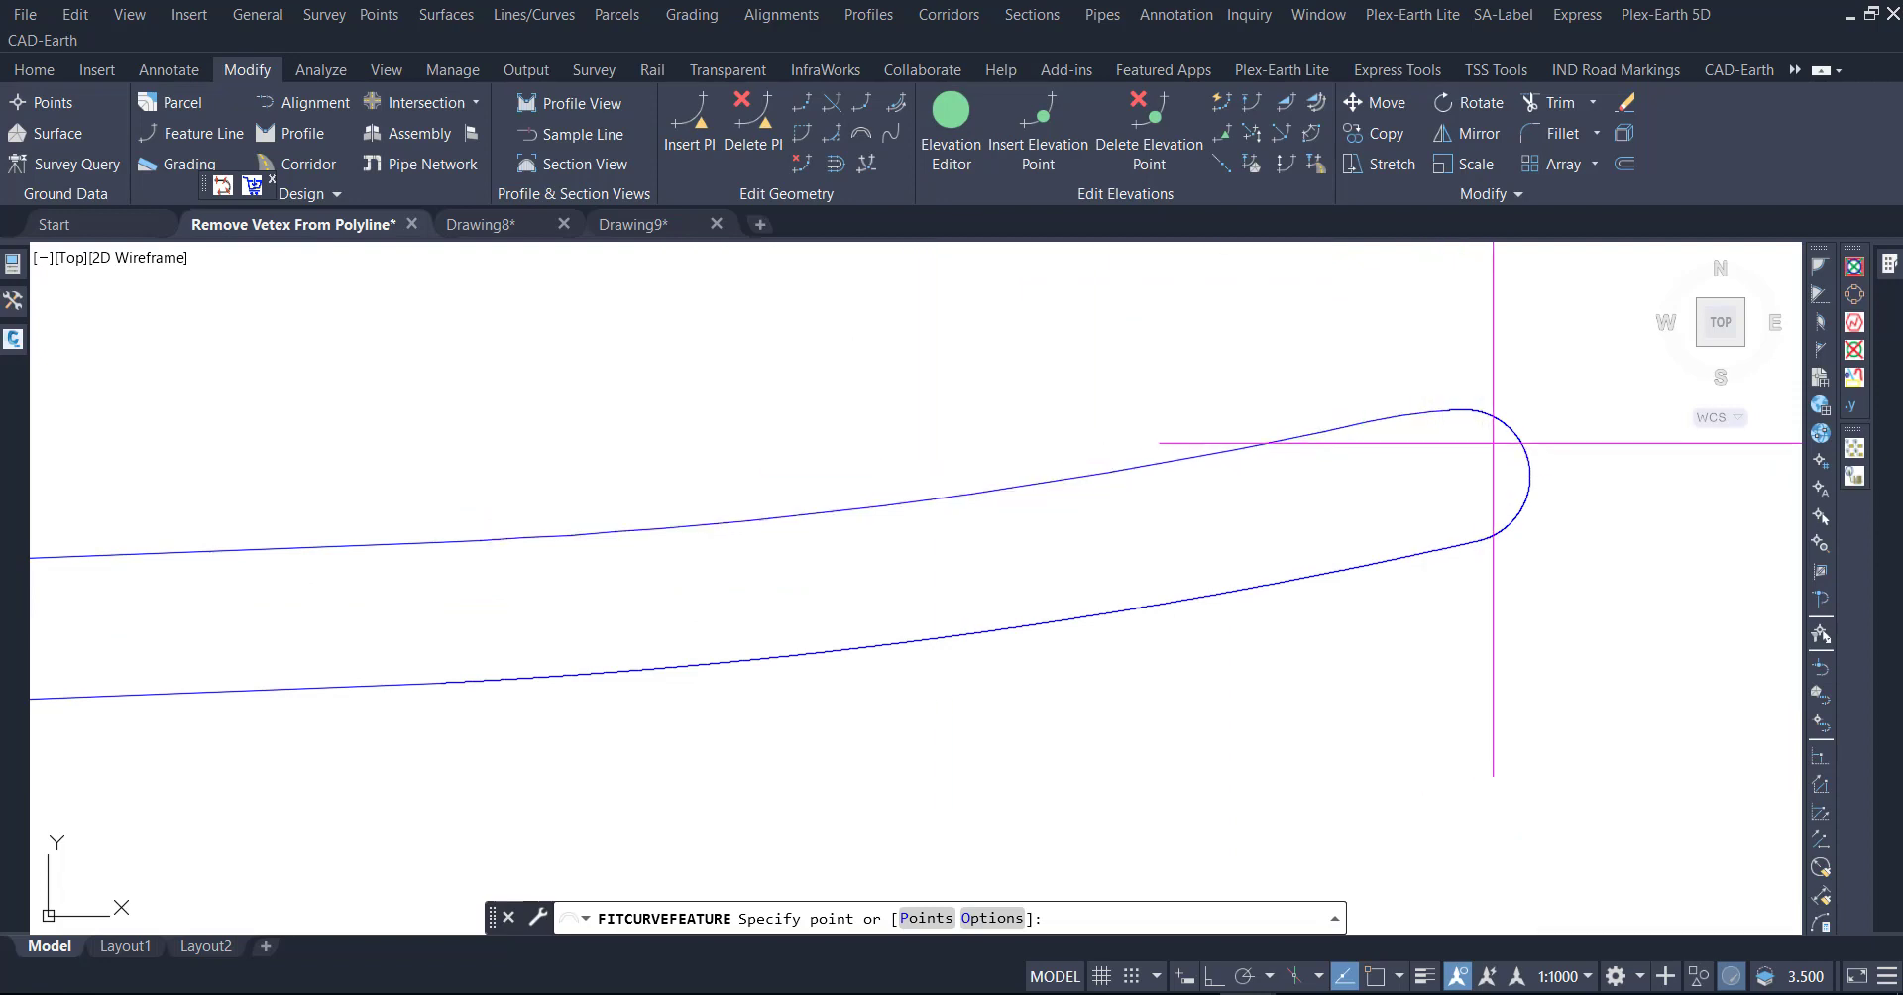
right_click(1335, 505)
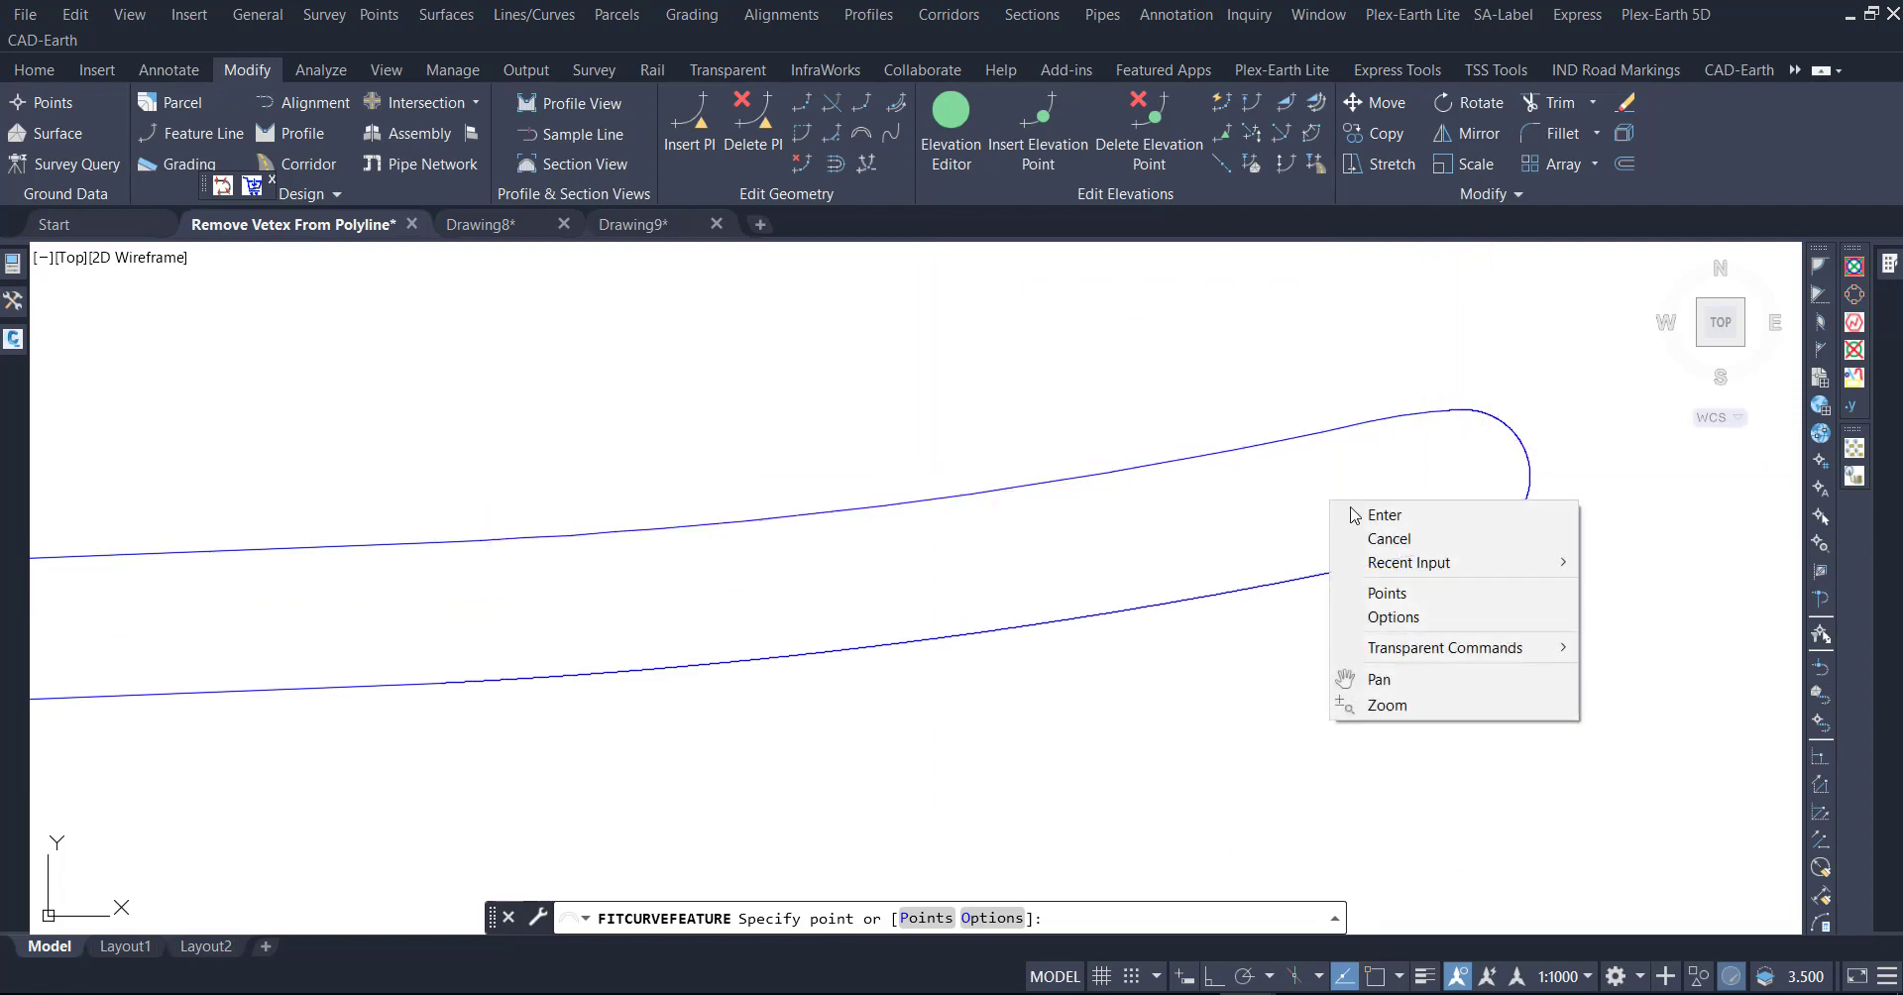
left_click(1362, 511)
- Fit a smooth curve to the lower road edge near the loop and check its vertices
left_click(1427, 553)
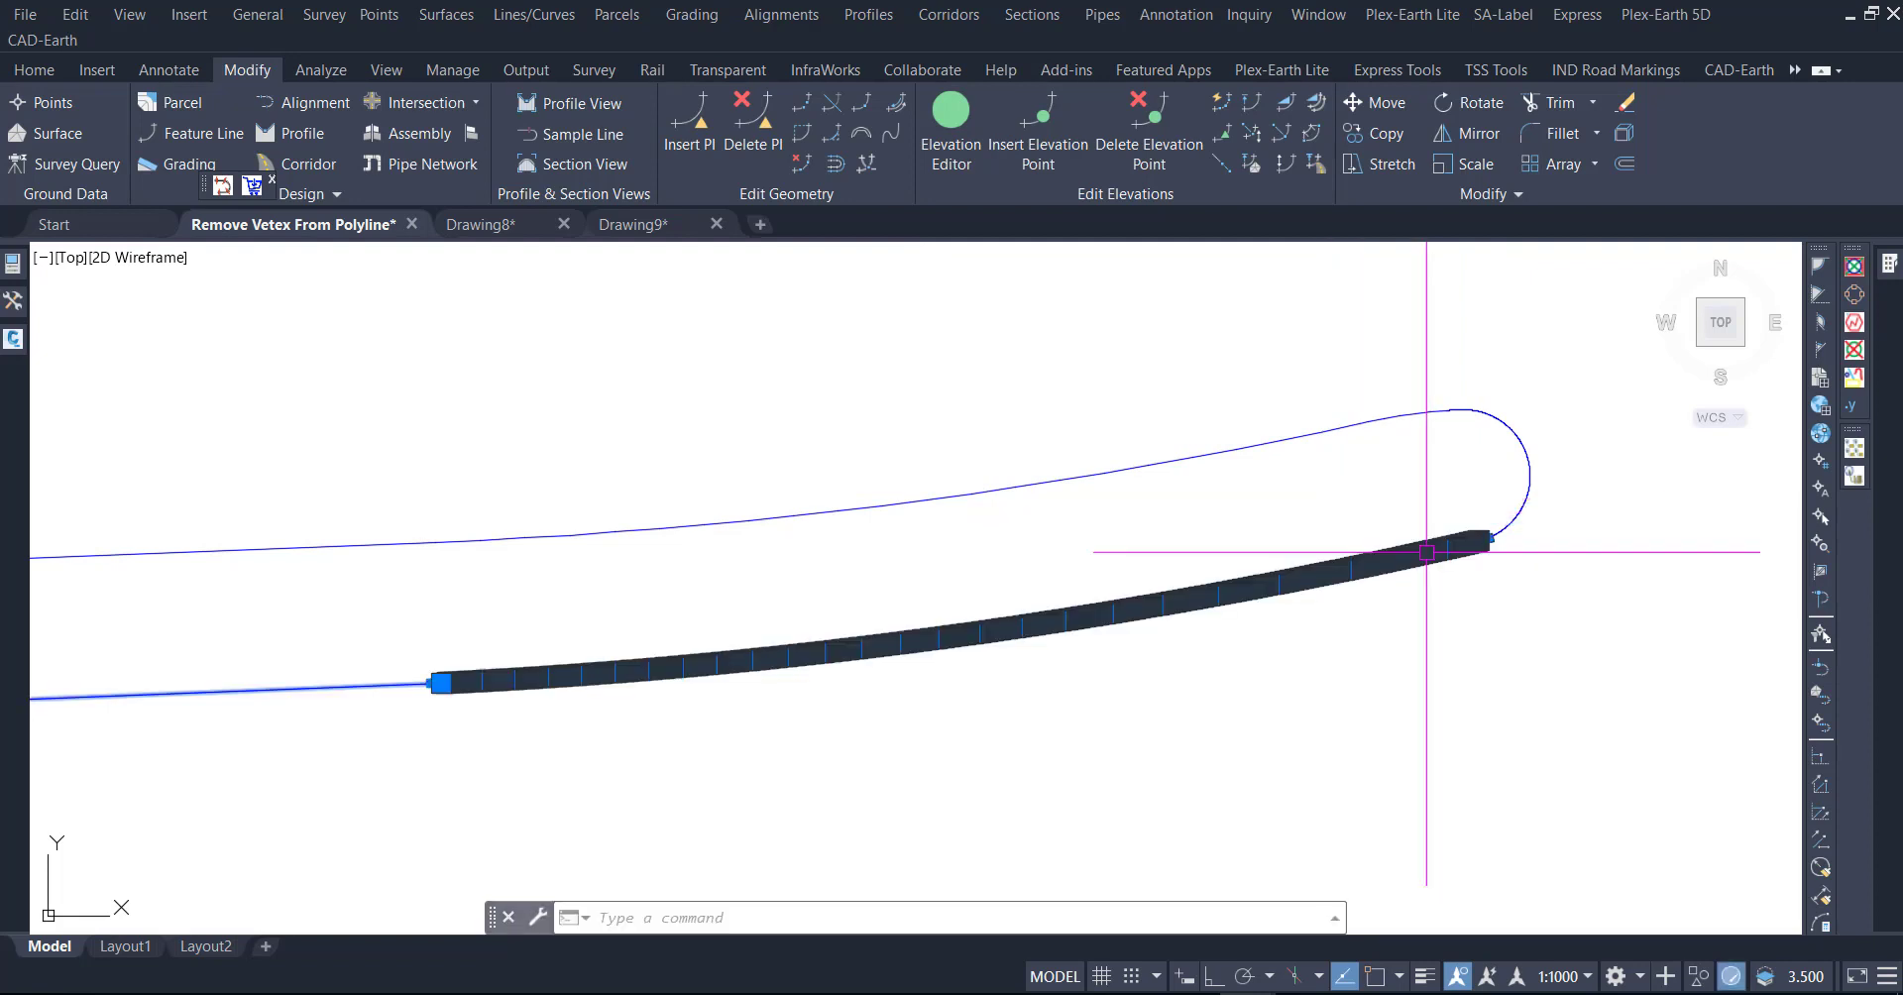
left_click(864, 141)
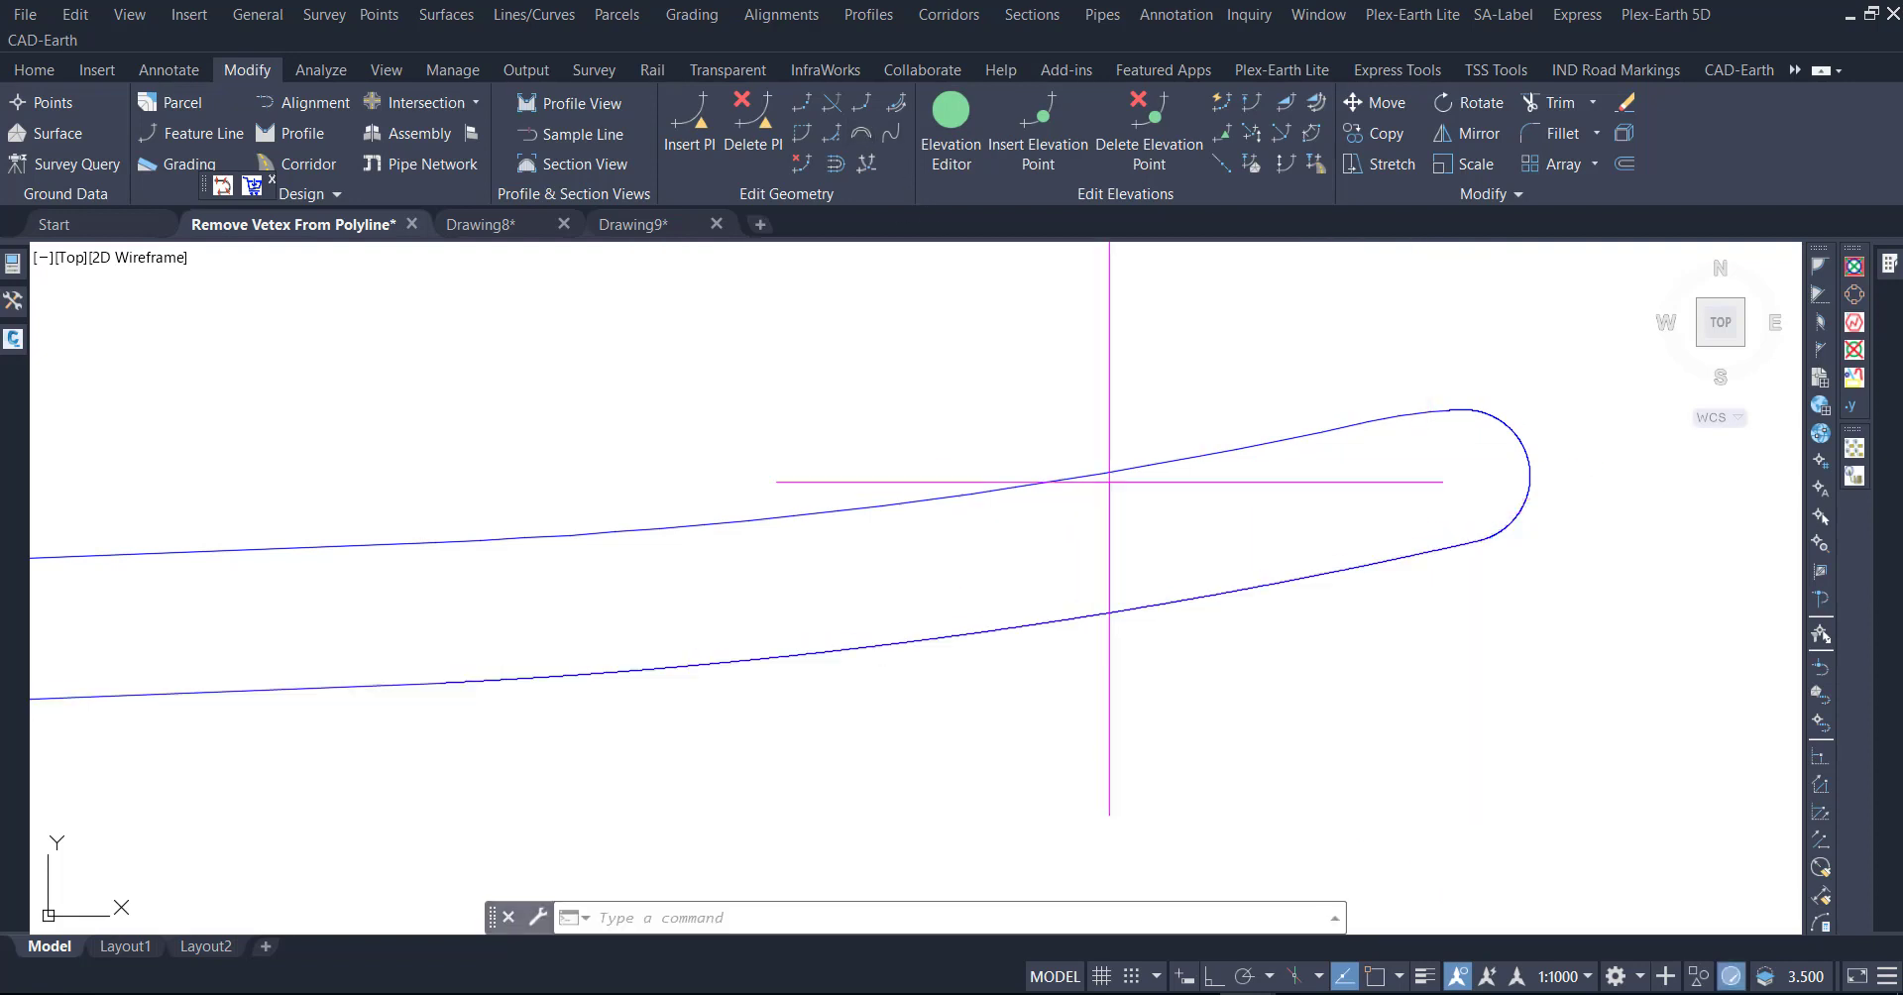
key("Return")
right_click(1220, 642)
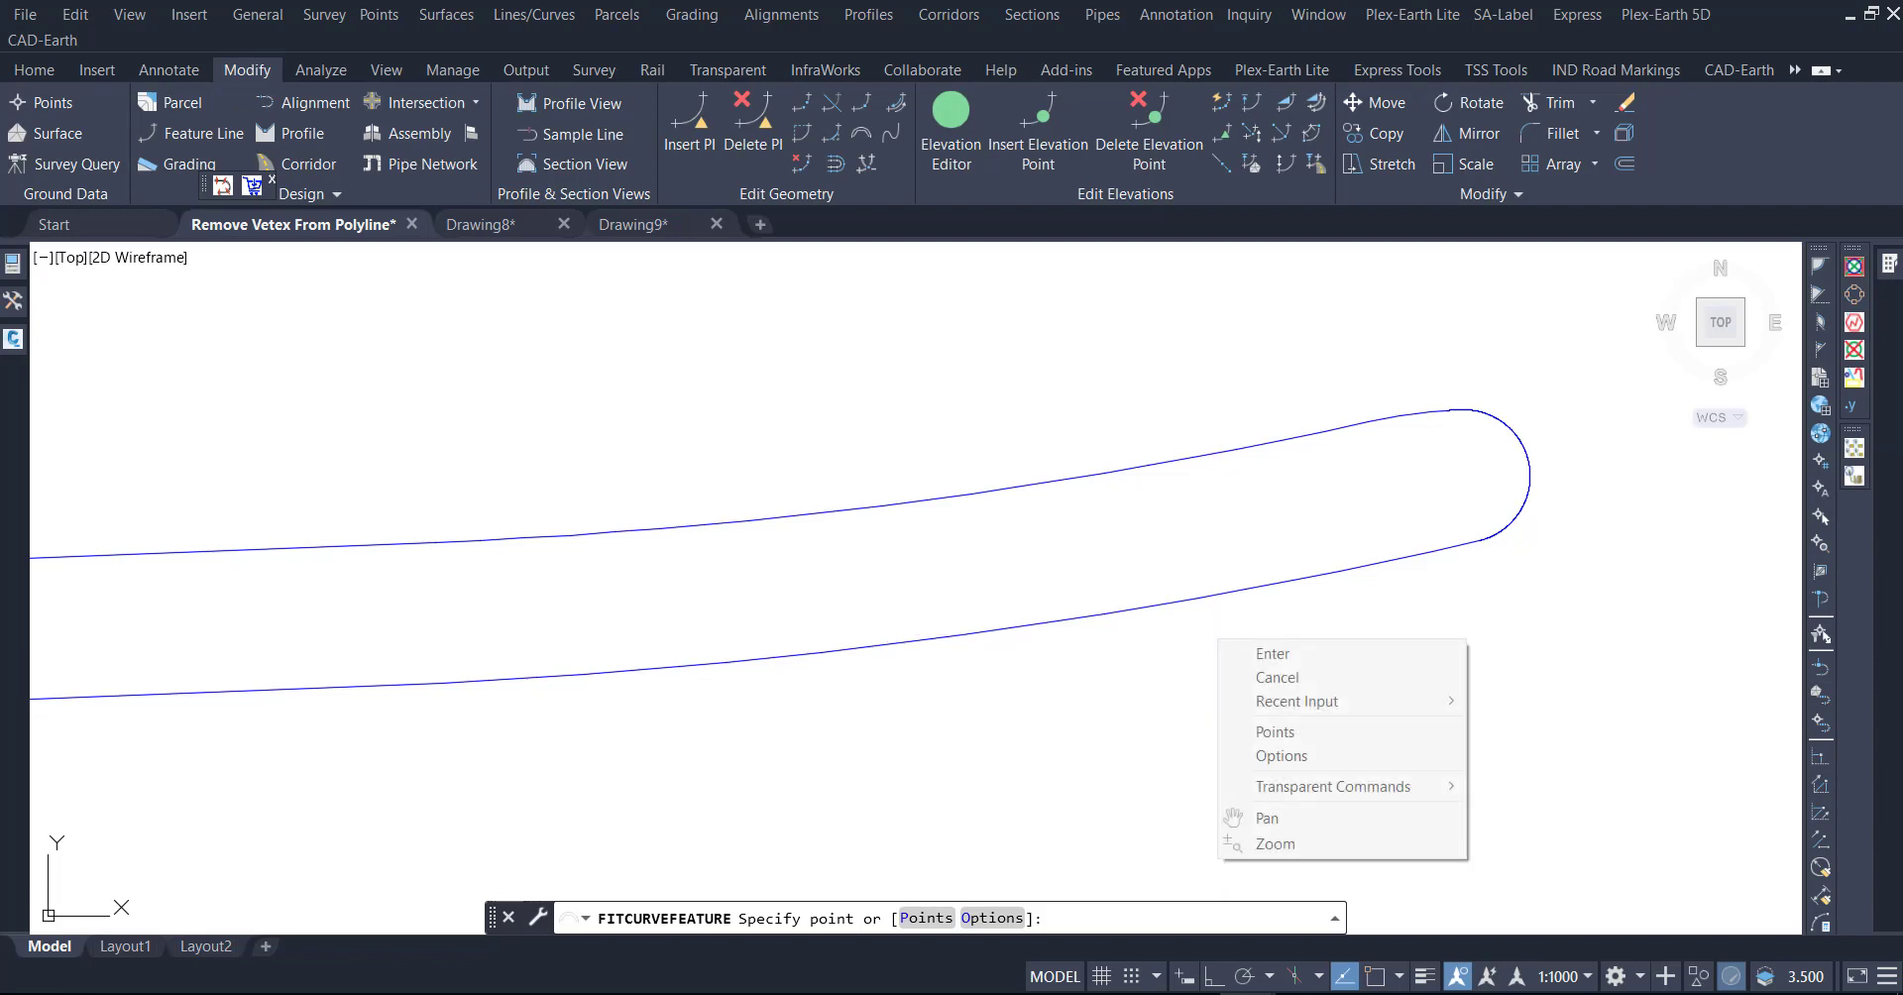
left_click(1261, 654)
left_click(1289, 578)
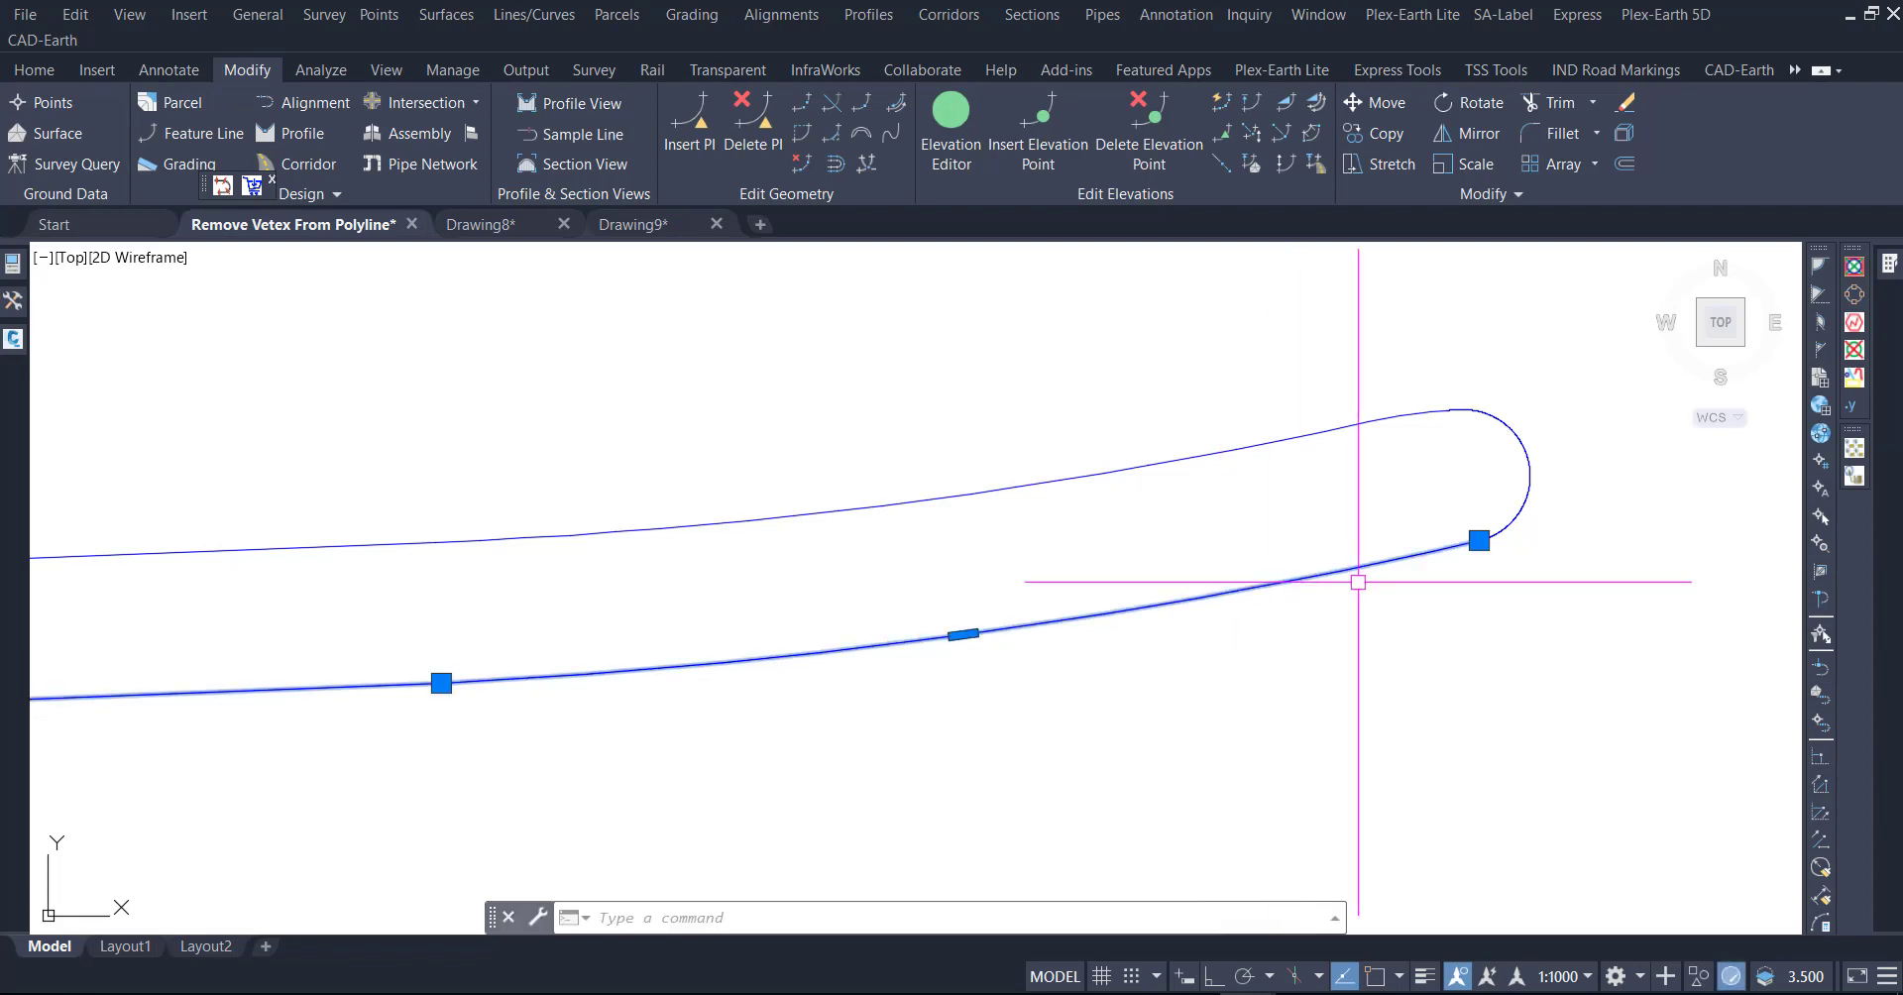
key("Escape")
- Fit the loop-end tip with small arcs of roughly 3.7 m and 2.6 m radius
left_click(1524, 432)
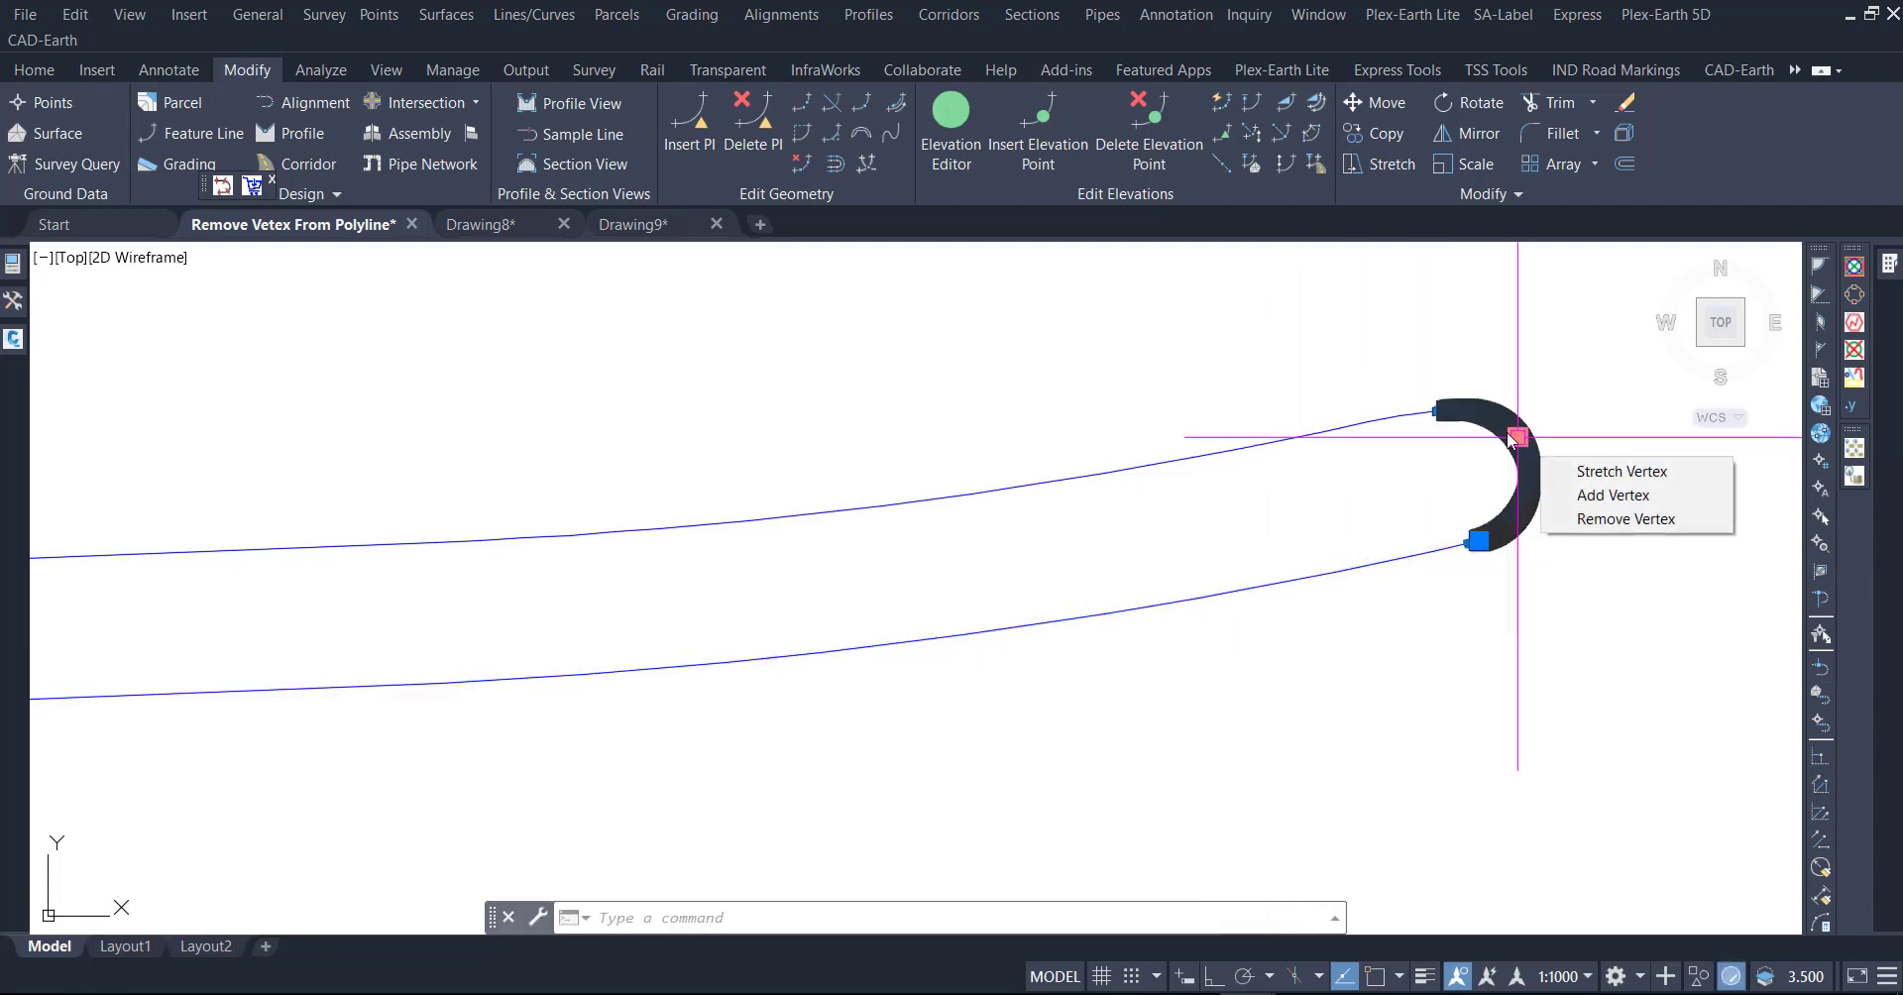
left_click(877, 159)
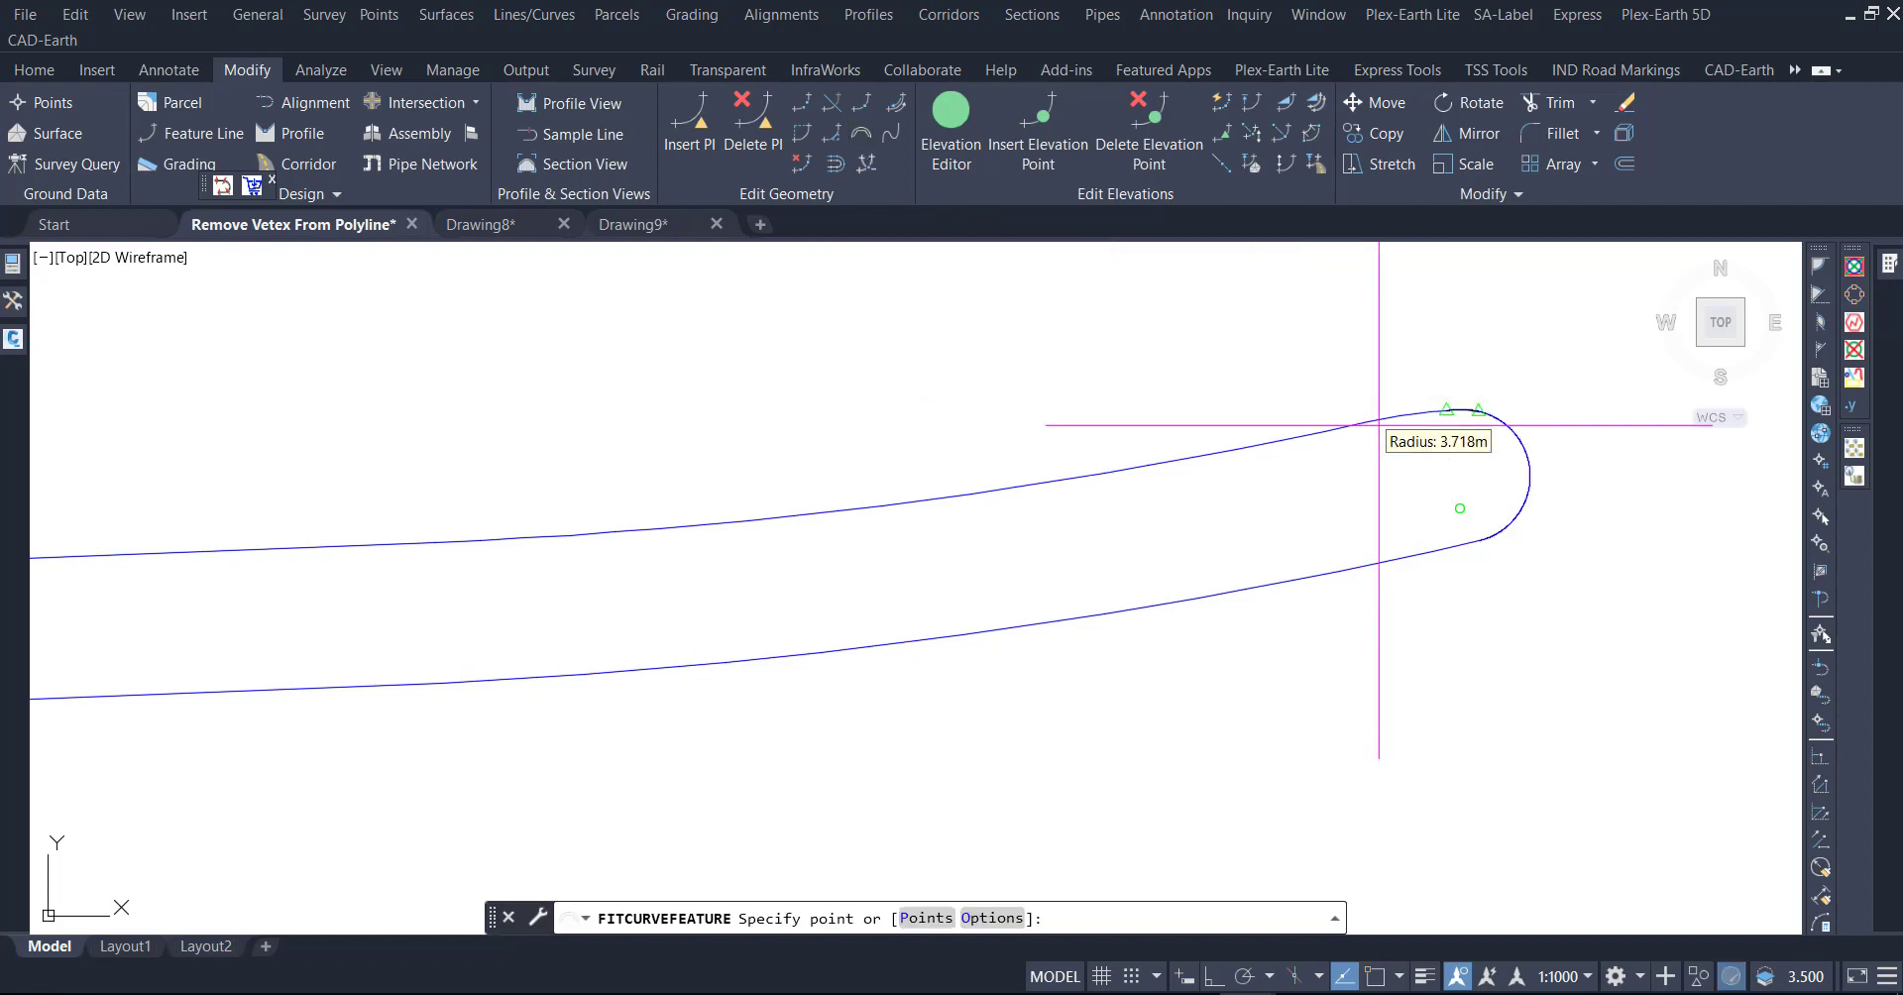
right_click(1505, 483)
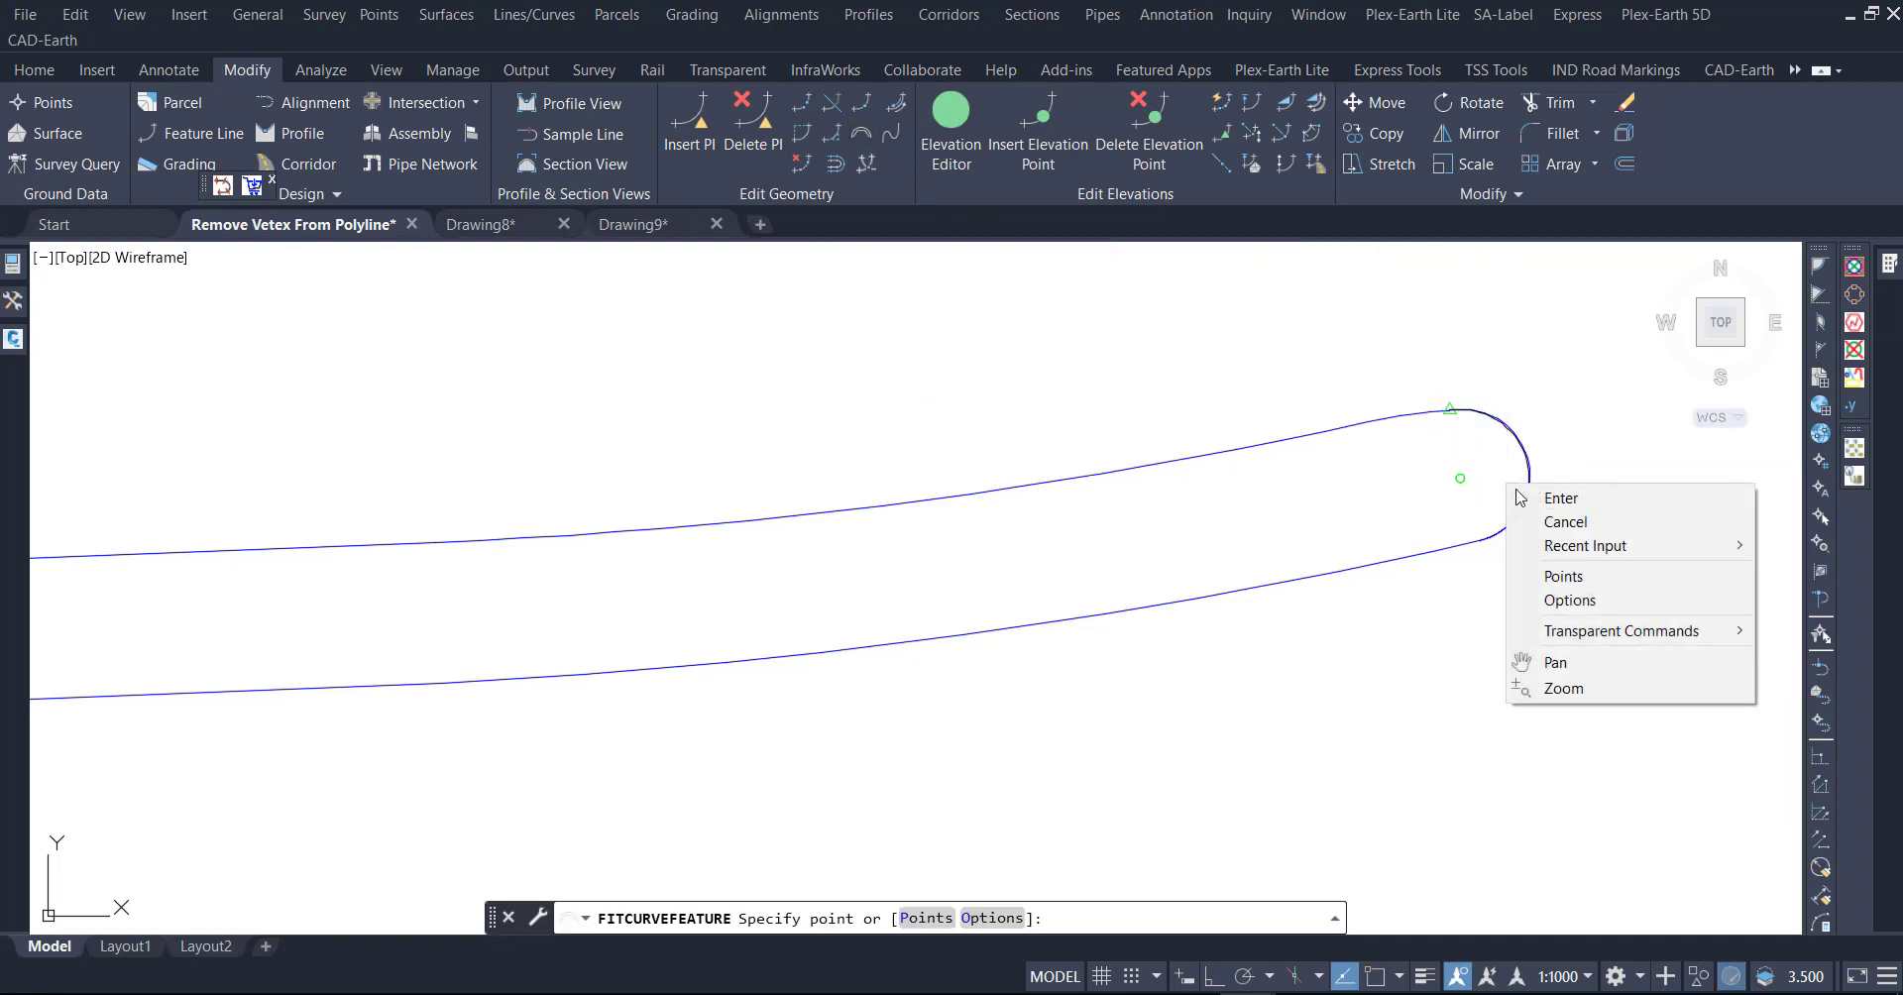
left_click(1546, 496)
left_click(1527, 445)
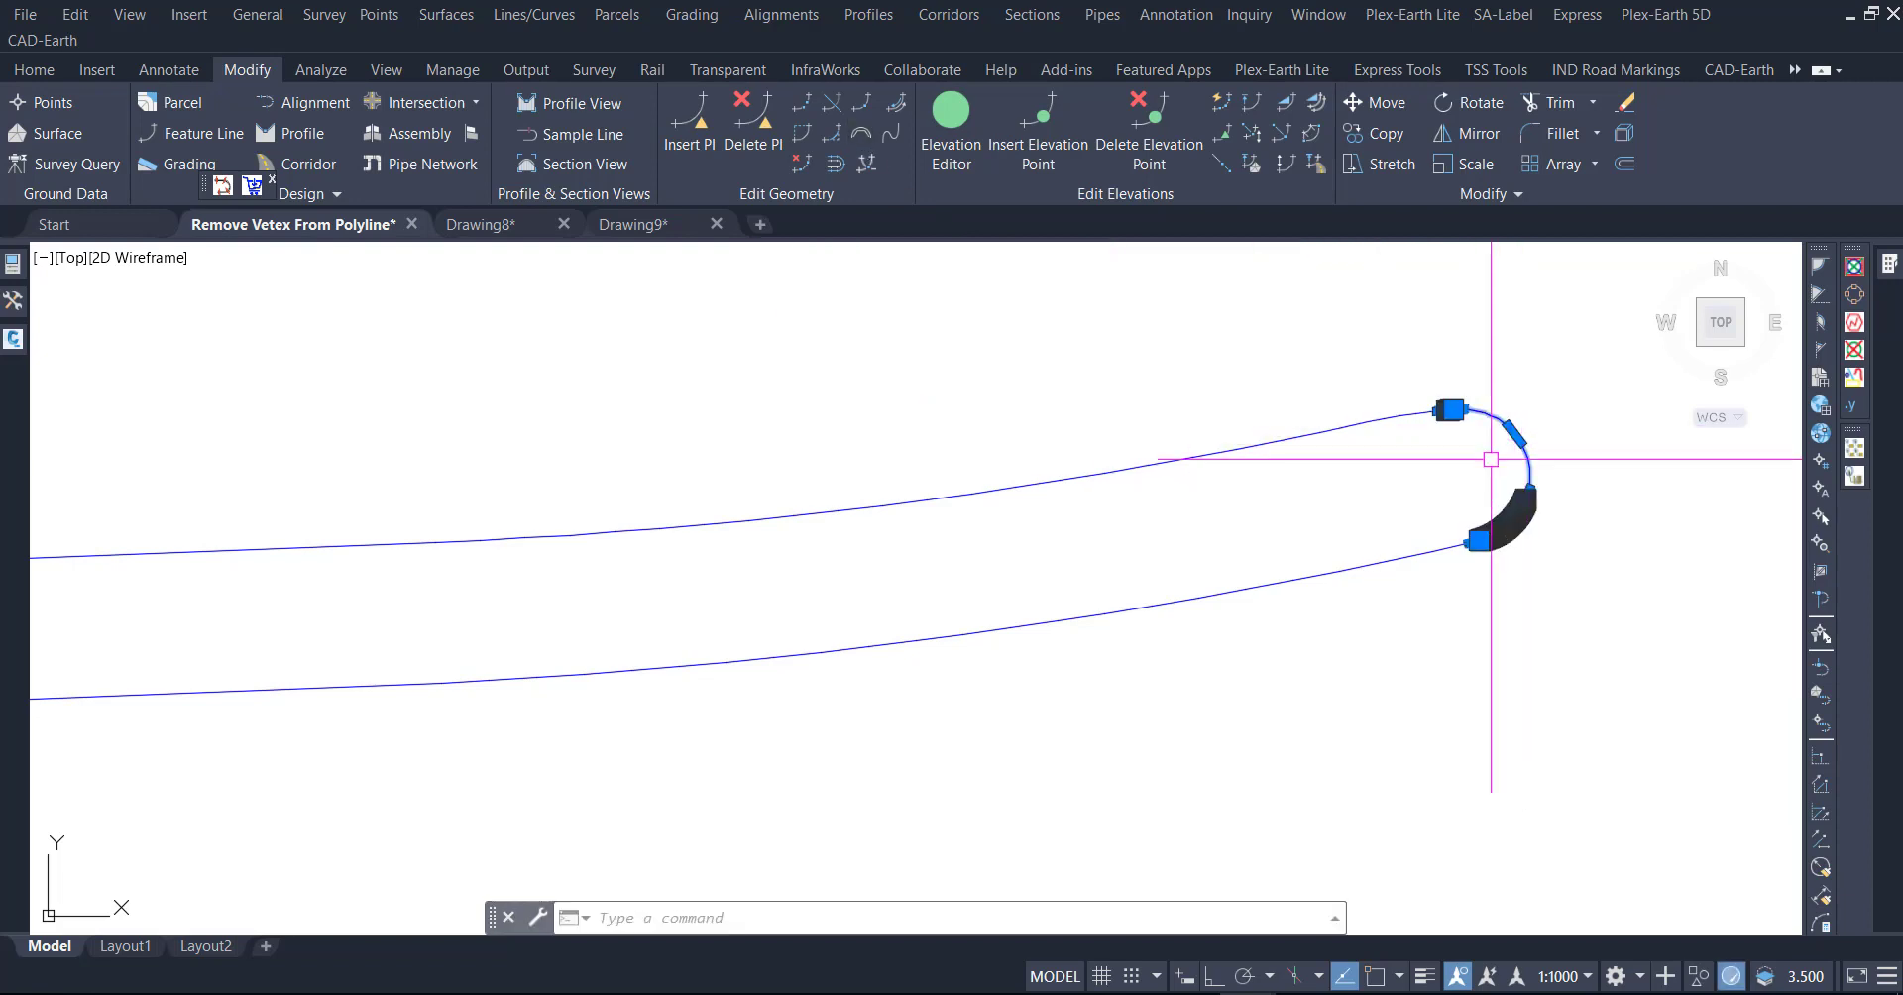
left_click(863, 146)
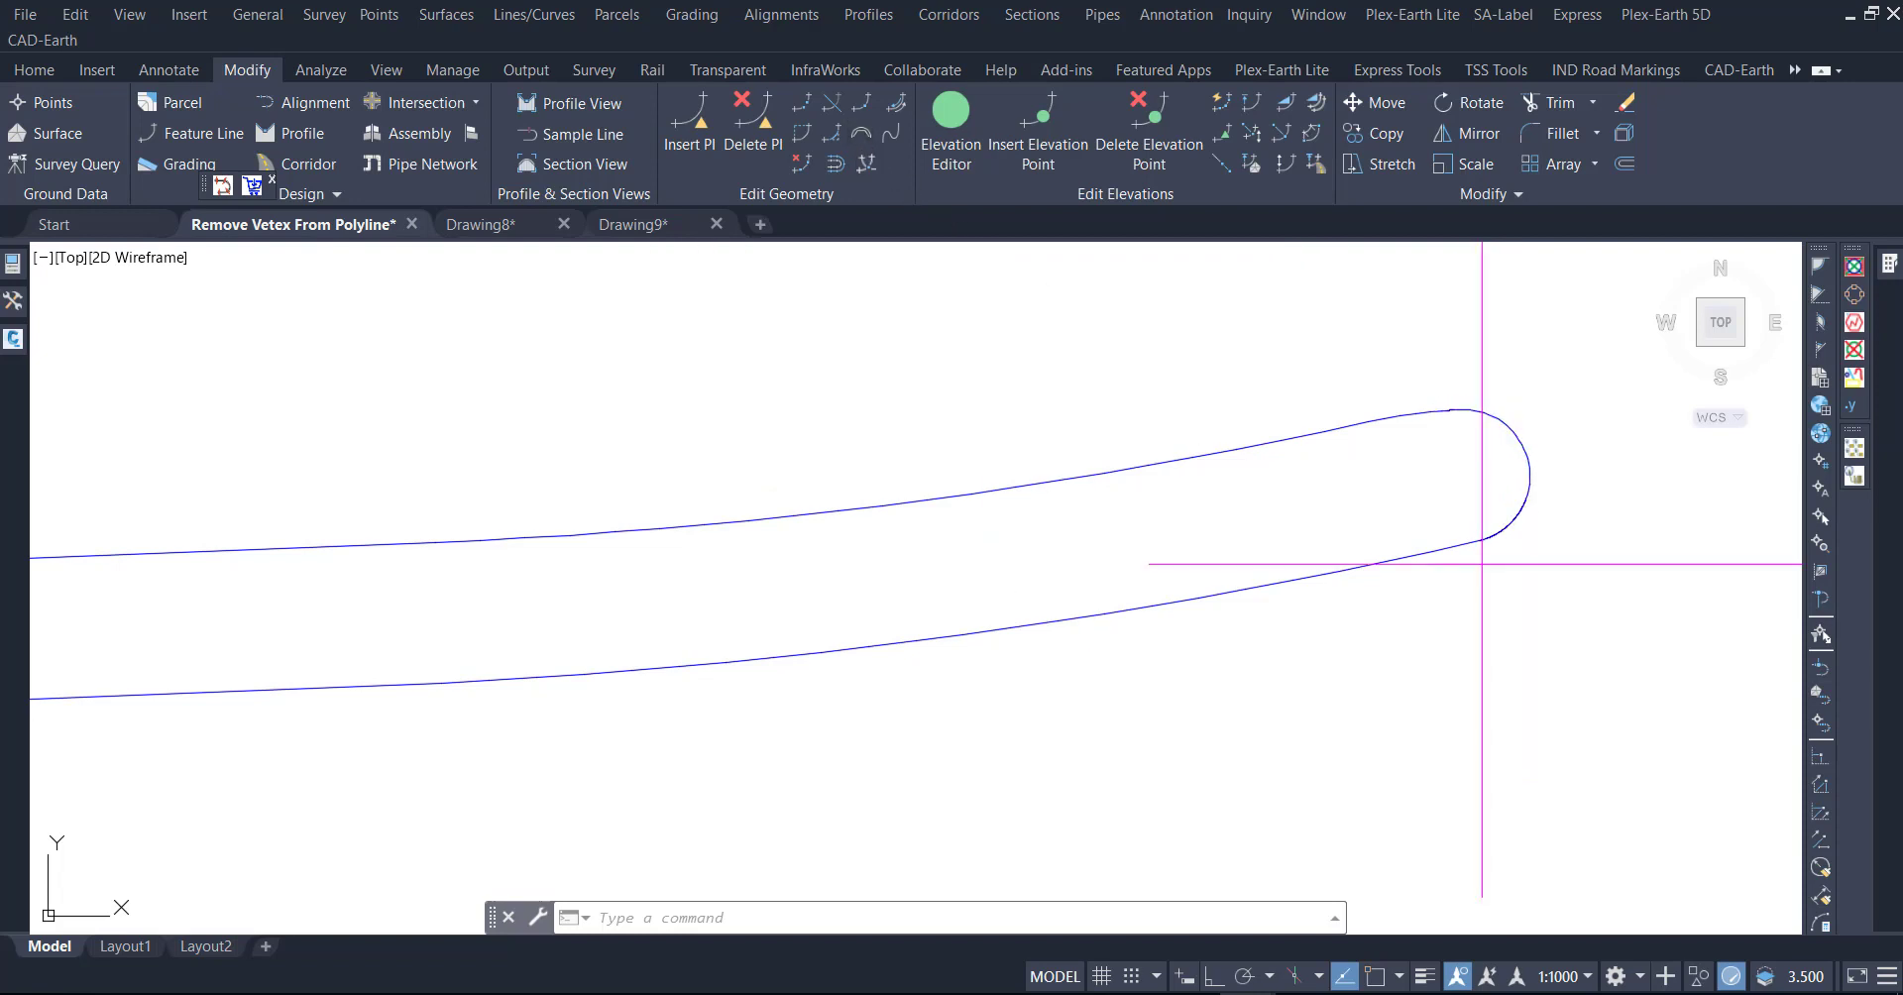
right_click(1535, 553)
left_click(1588, 565)
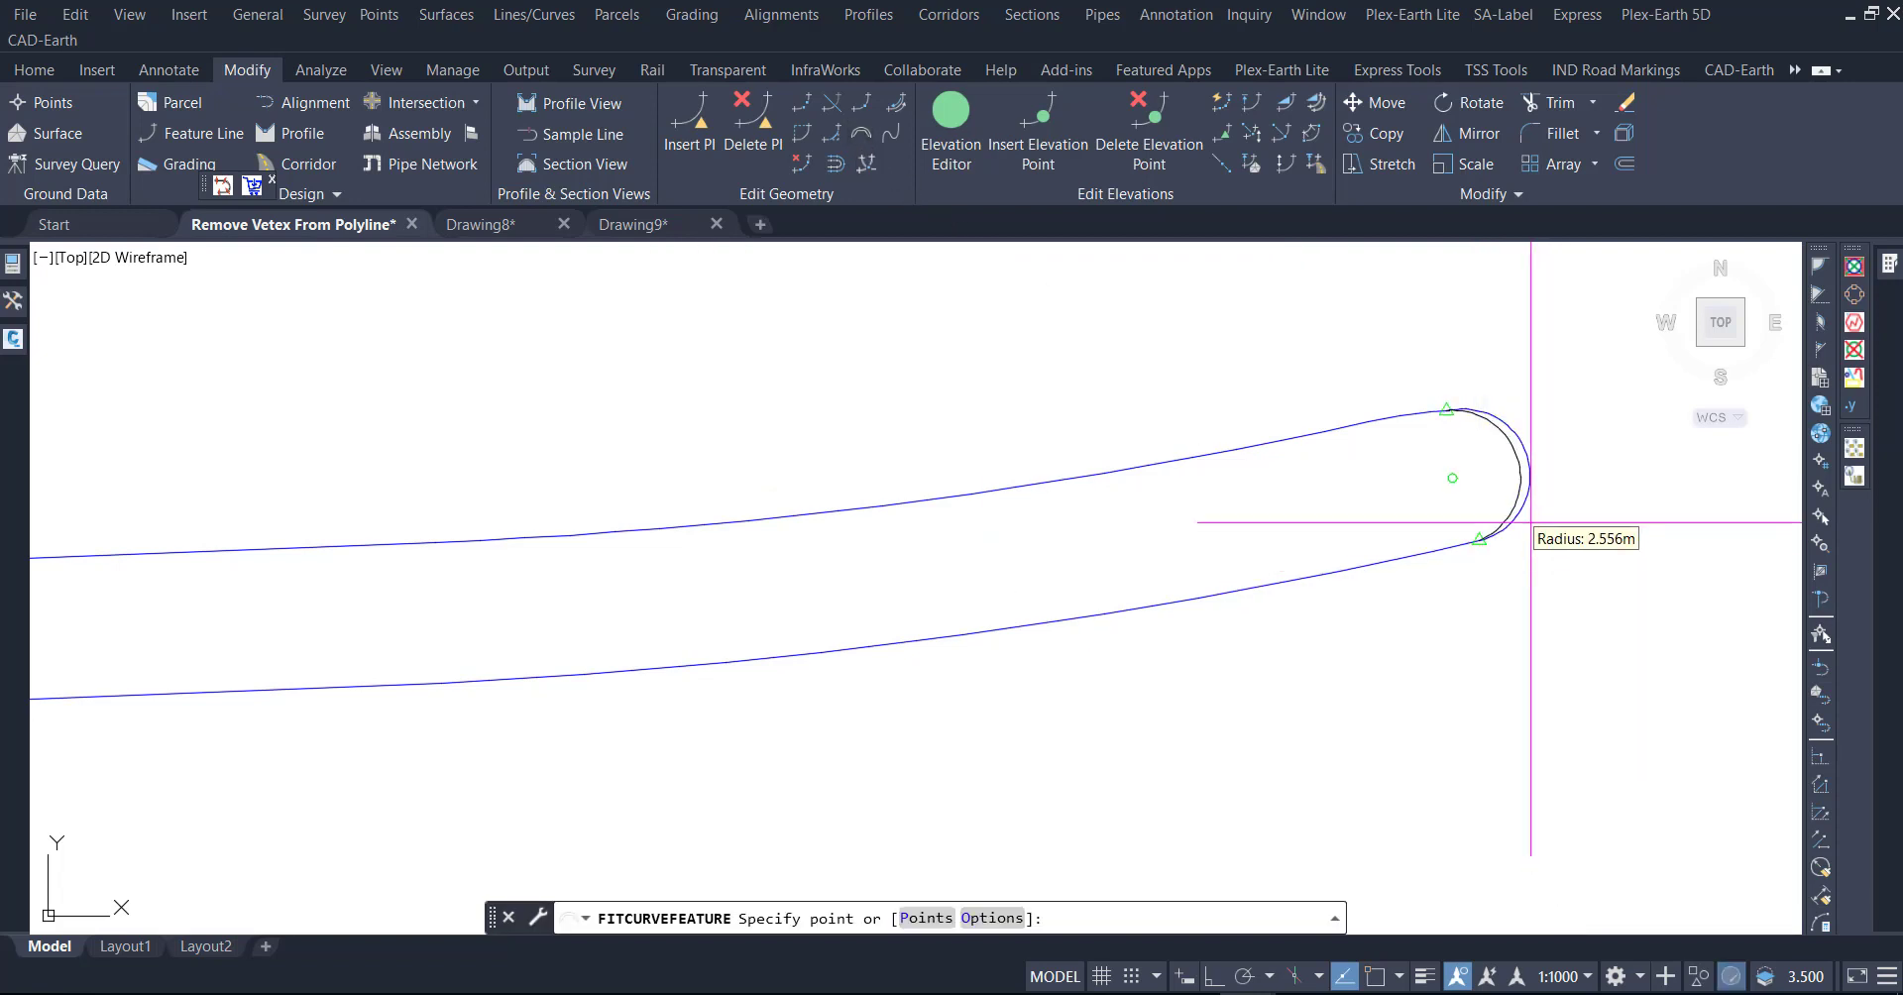
left_click(1523, 458)
scroll(1450, 409, "up", 2)
scroll(1449, 408, "up", 2)
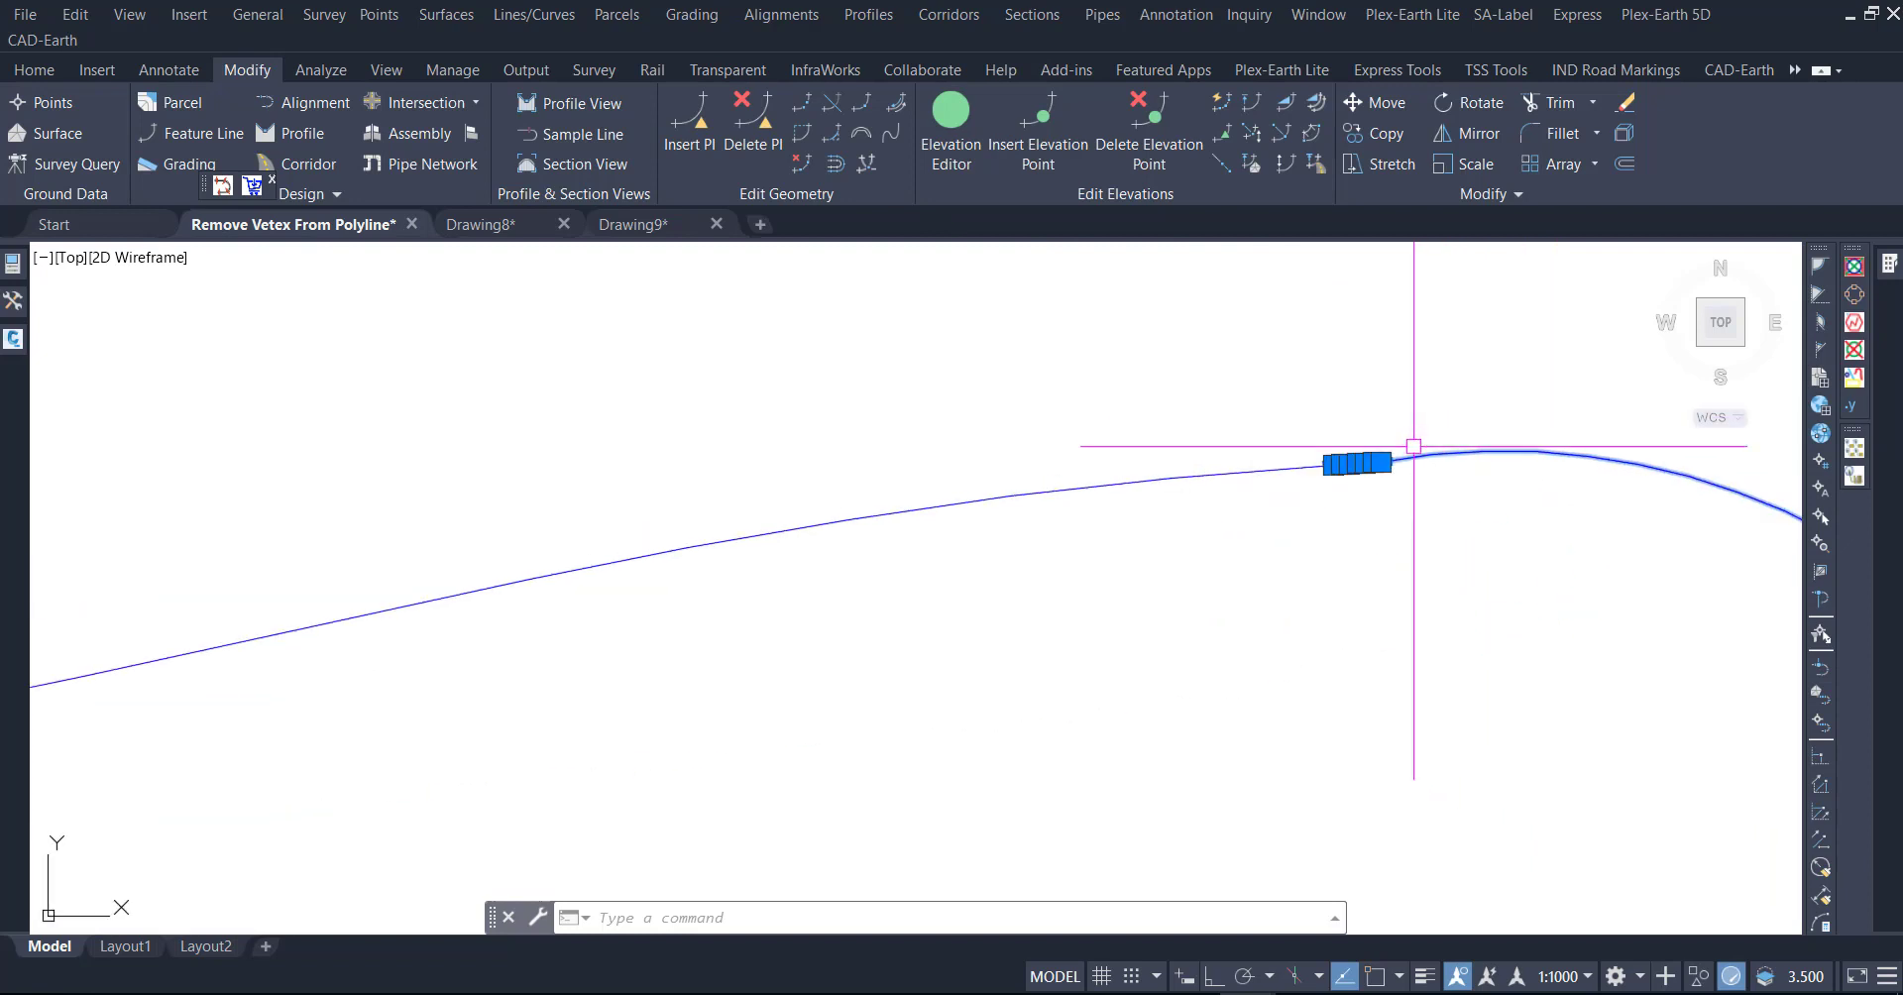
scroll(1401, 447, "up", 3)
key("Escape")
scroll(1066, 416, "down", 1)
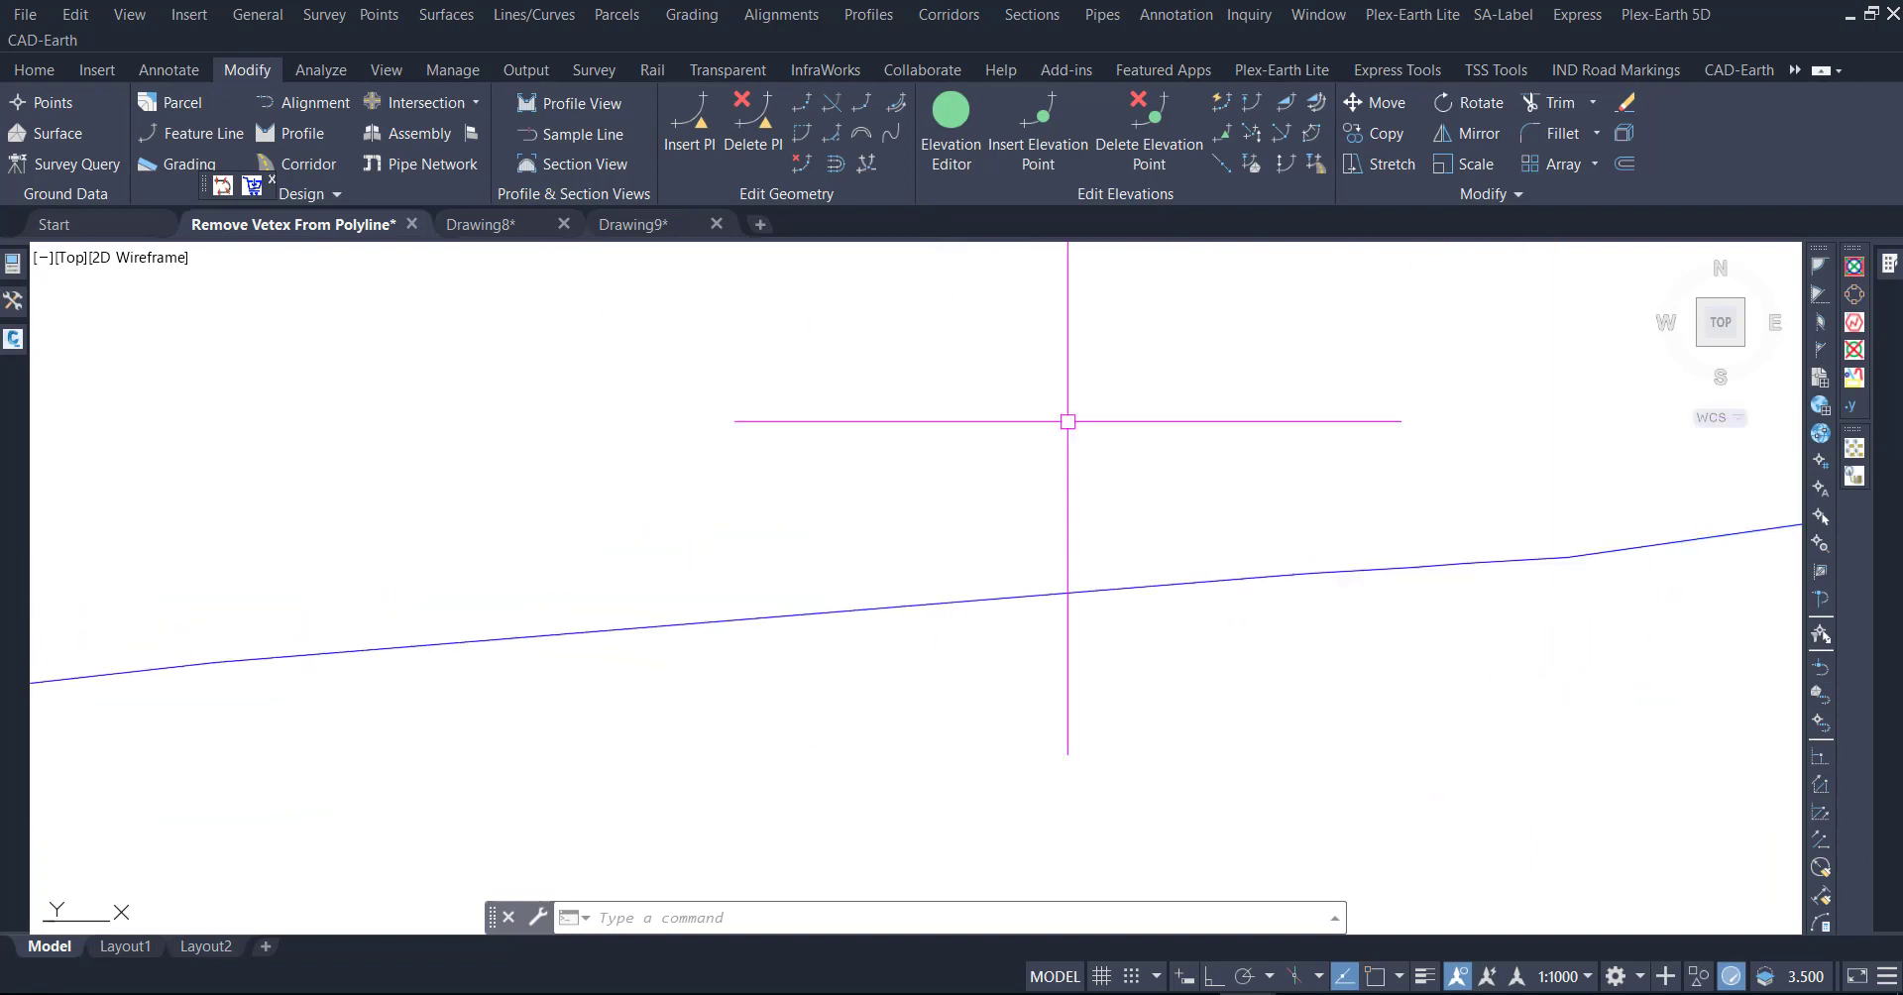
scroll(1261, 505, "down", 2)
scroll(1202, 472, "down", 2)
scroll(945, 484, "down", 1)
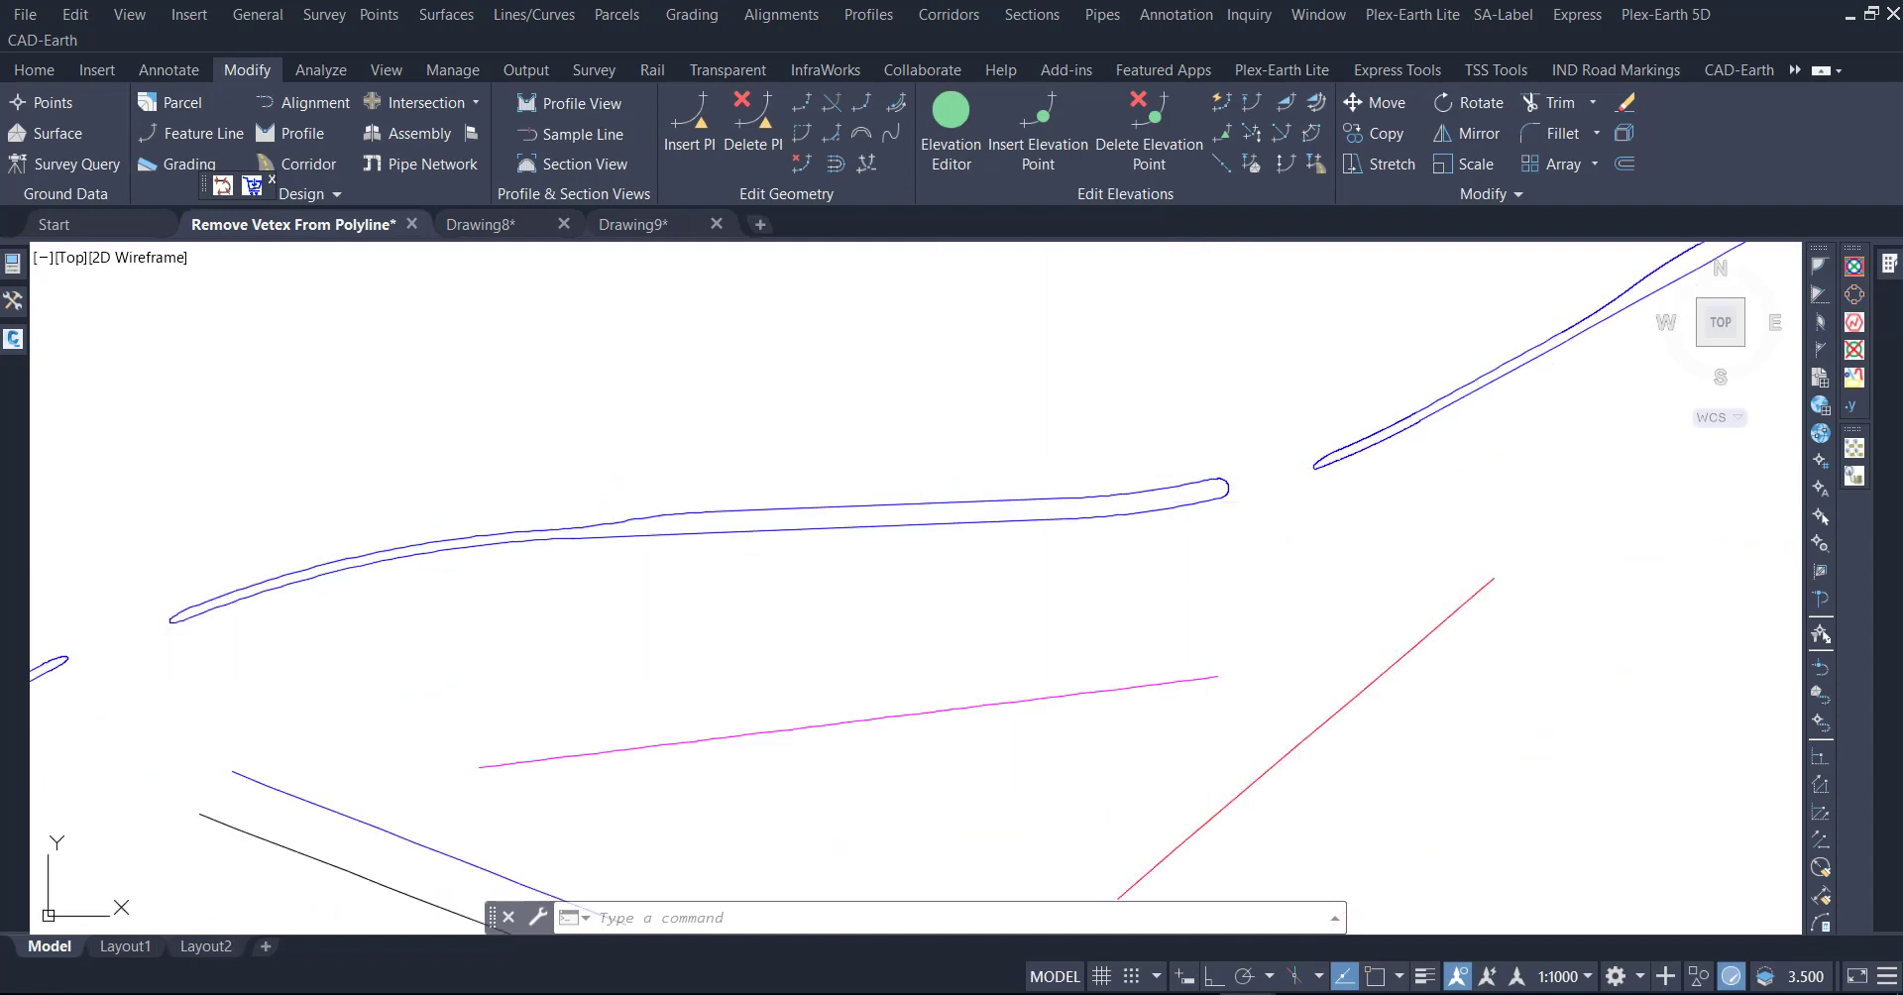
left_click(723, 512)
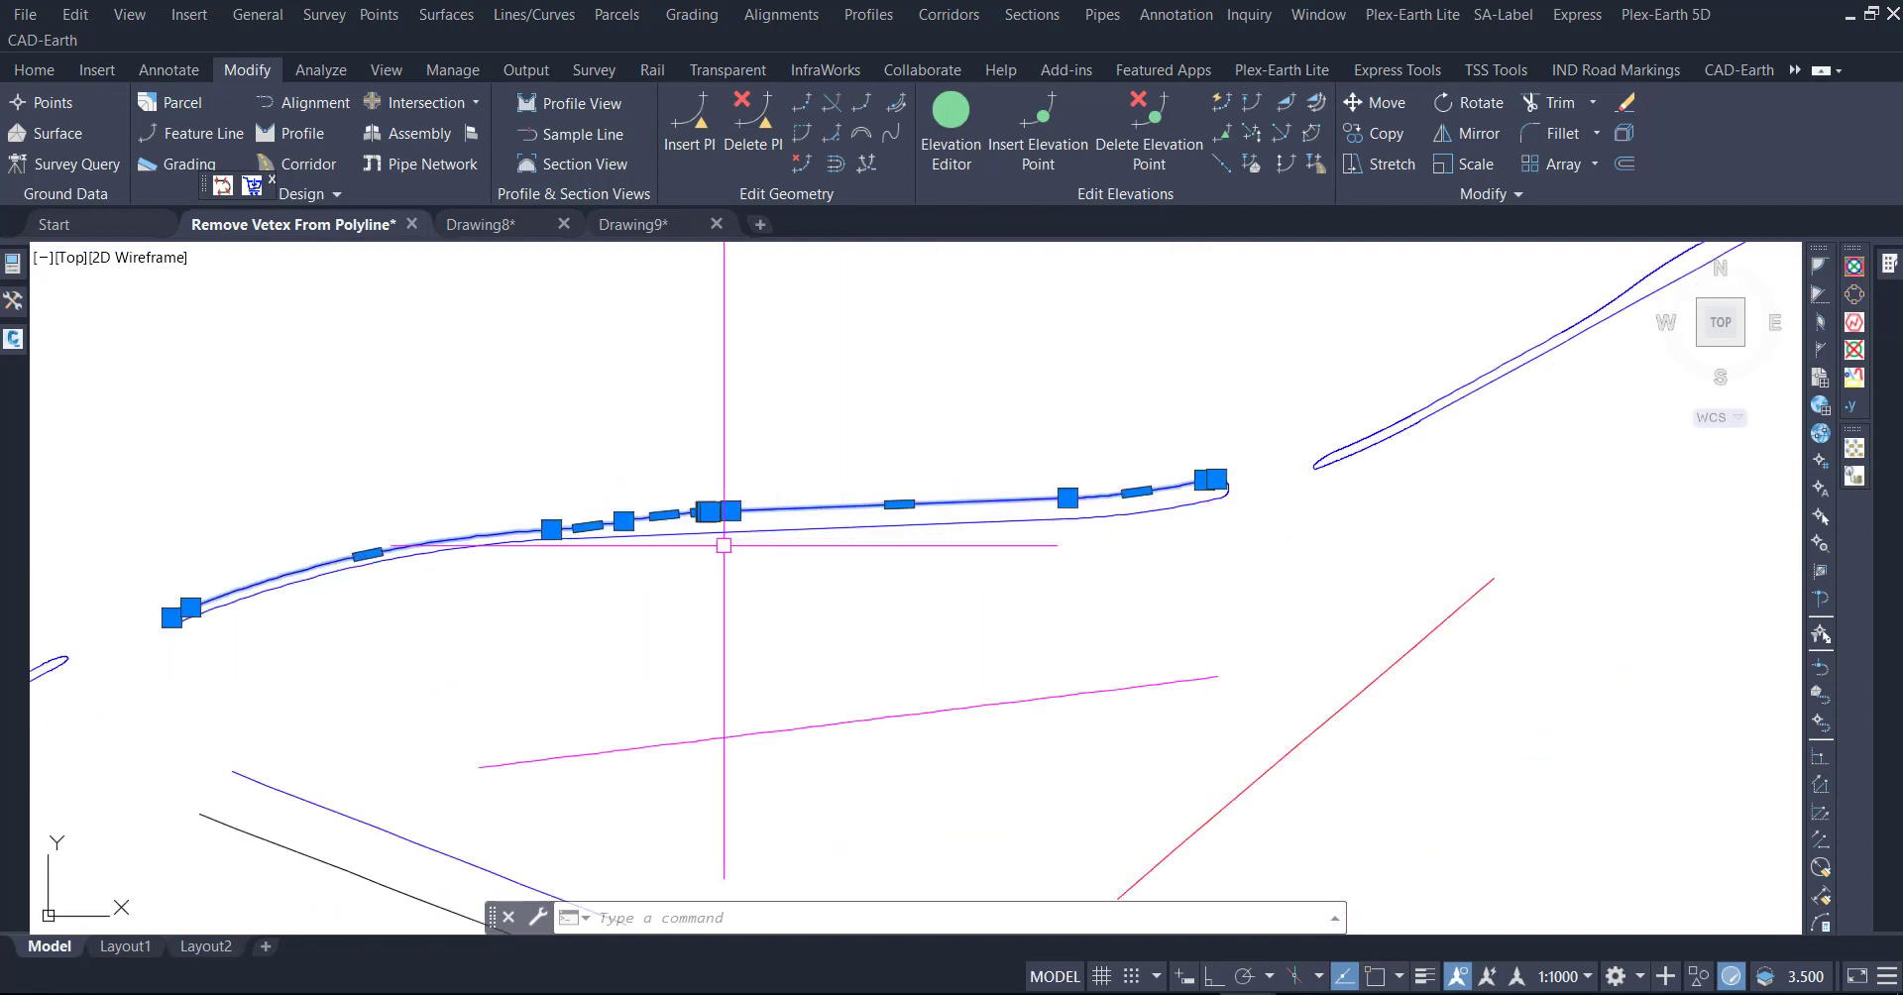
left_click(654, 535)
scroll(684, 525, "up", 5)
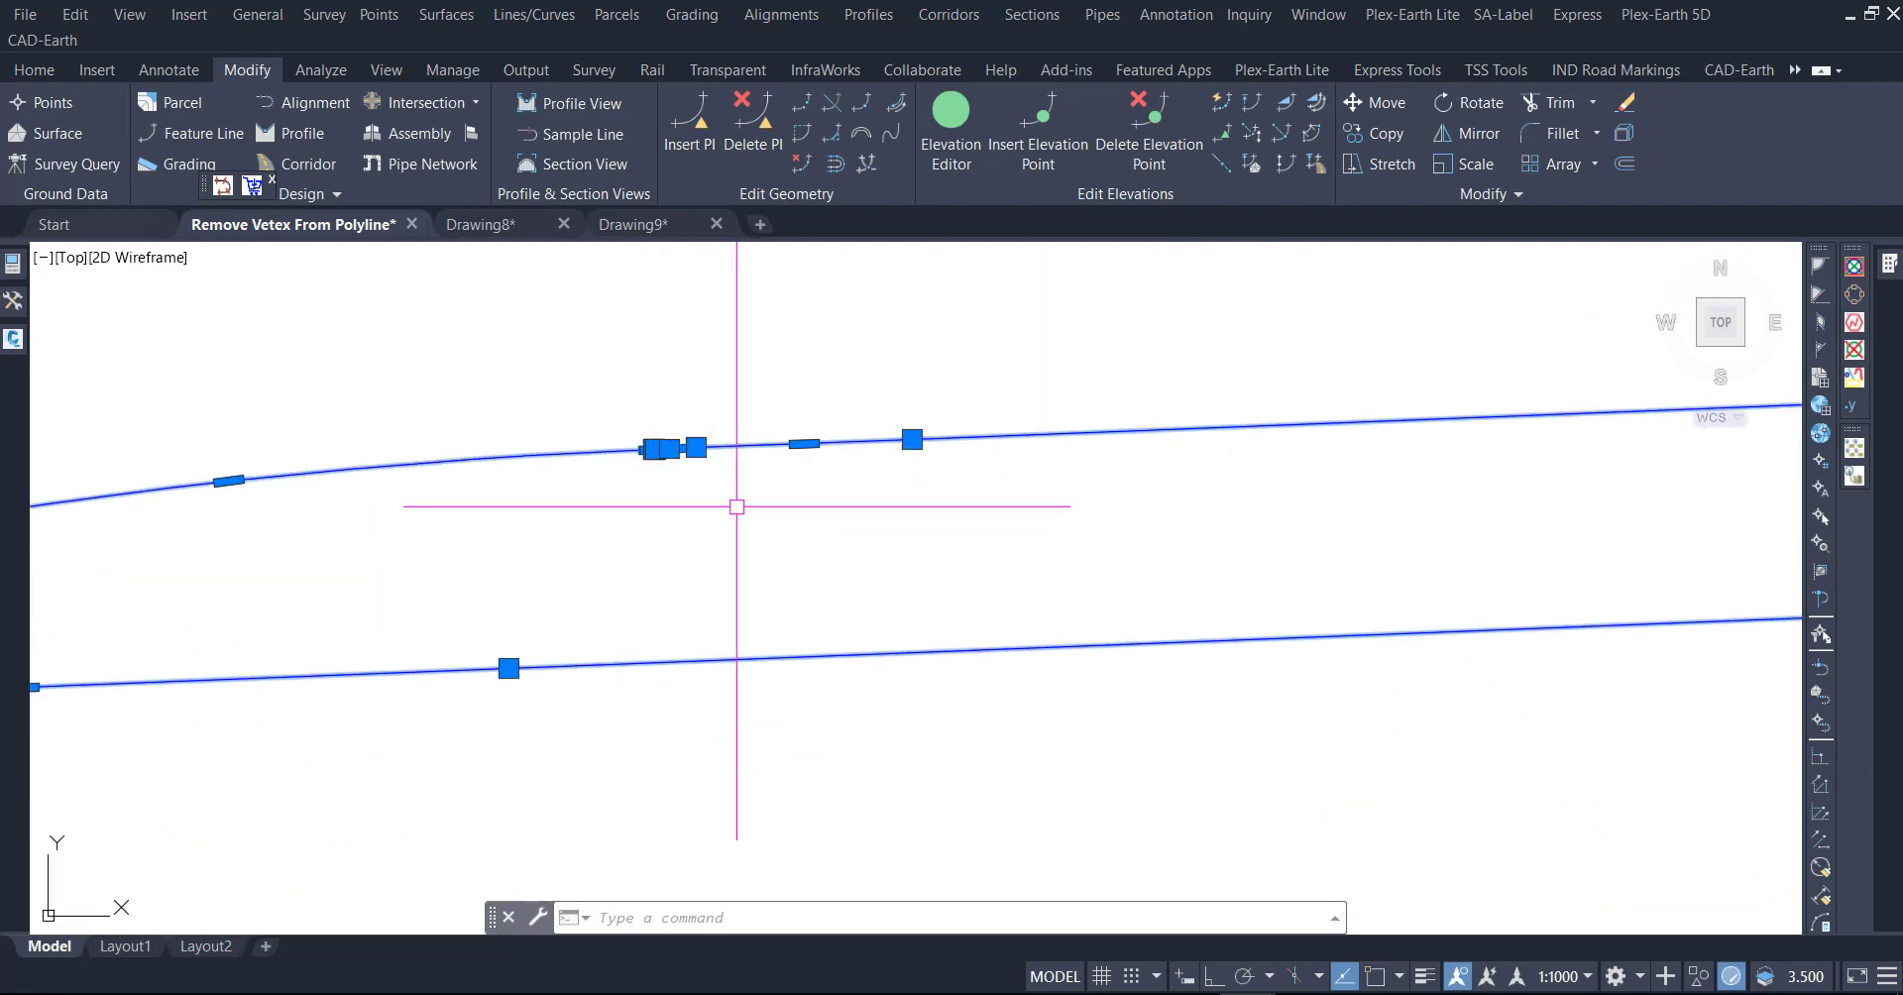
scroll(806, 541, "down", 4)
scroll(797, 560, "down", 4)
key("Escape")
scroll(753, 562, "down", 4)
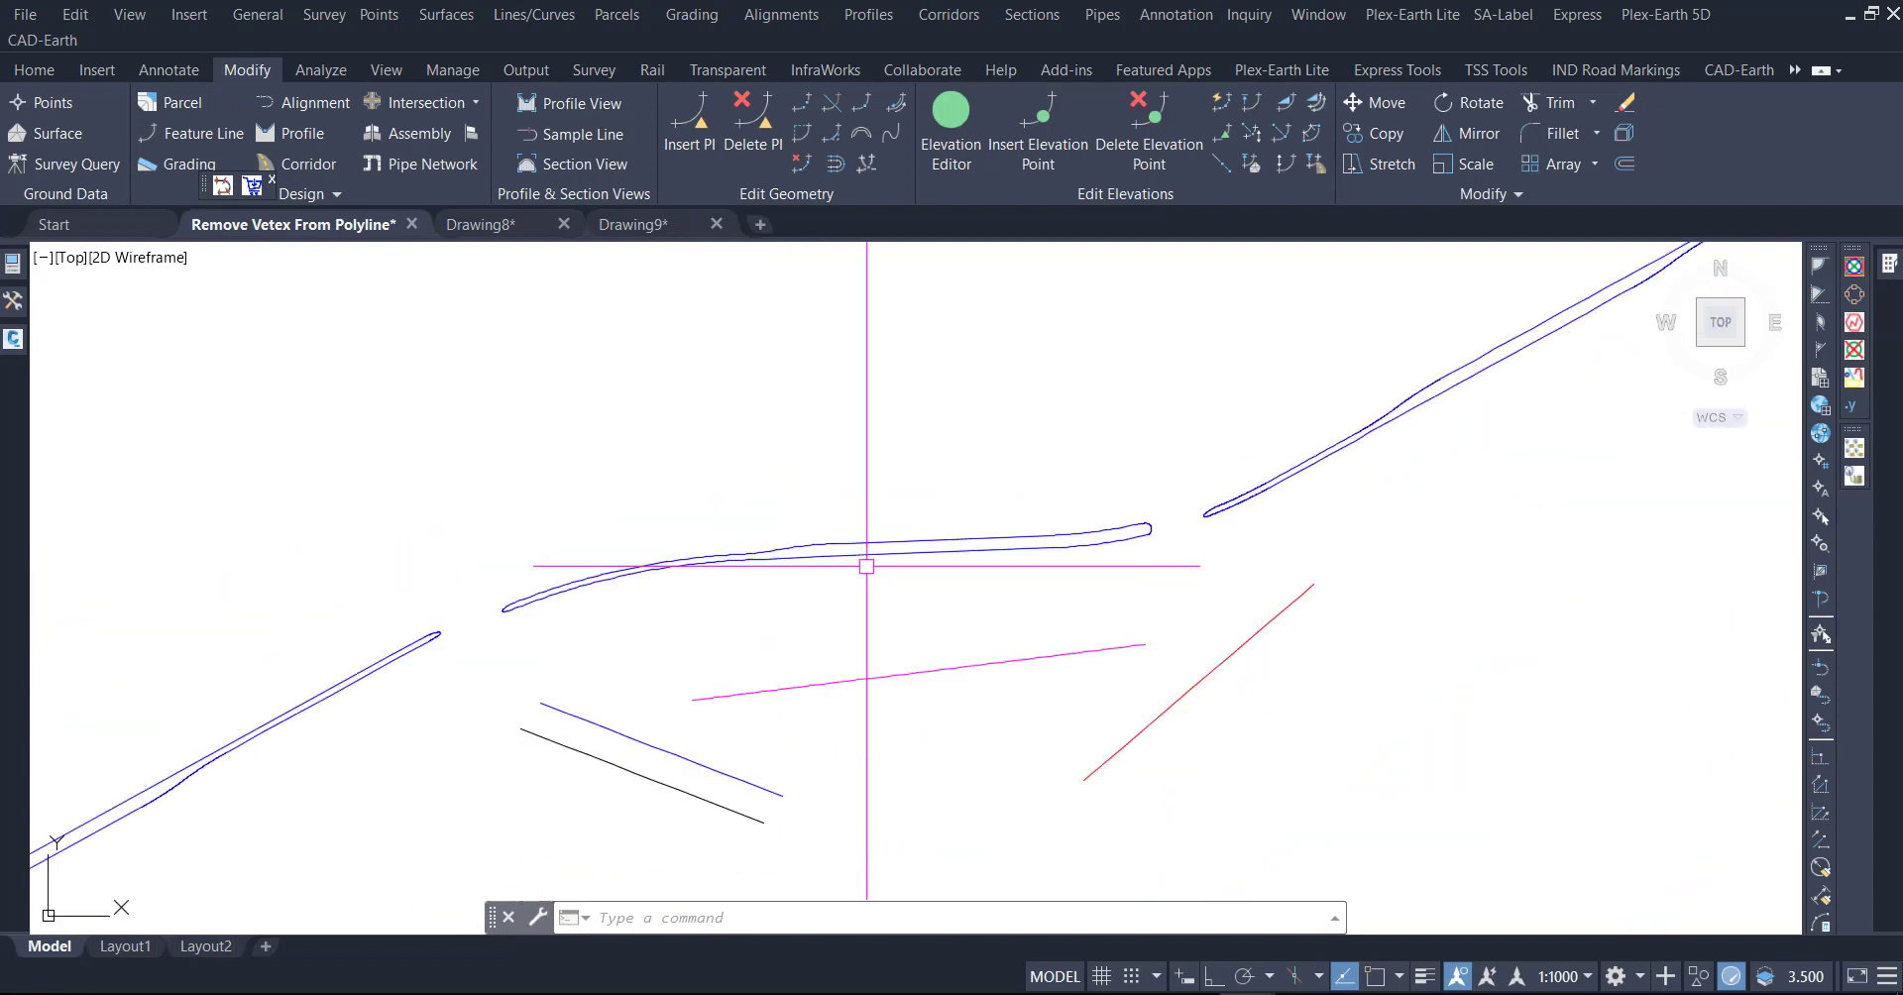
scroll(699, 587, "up", 3)
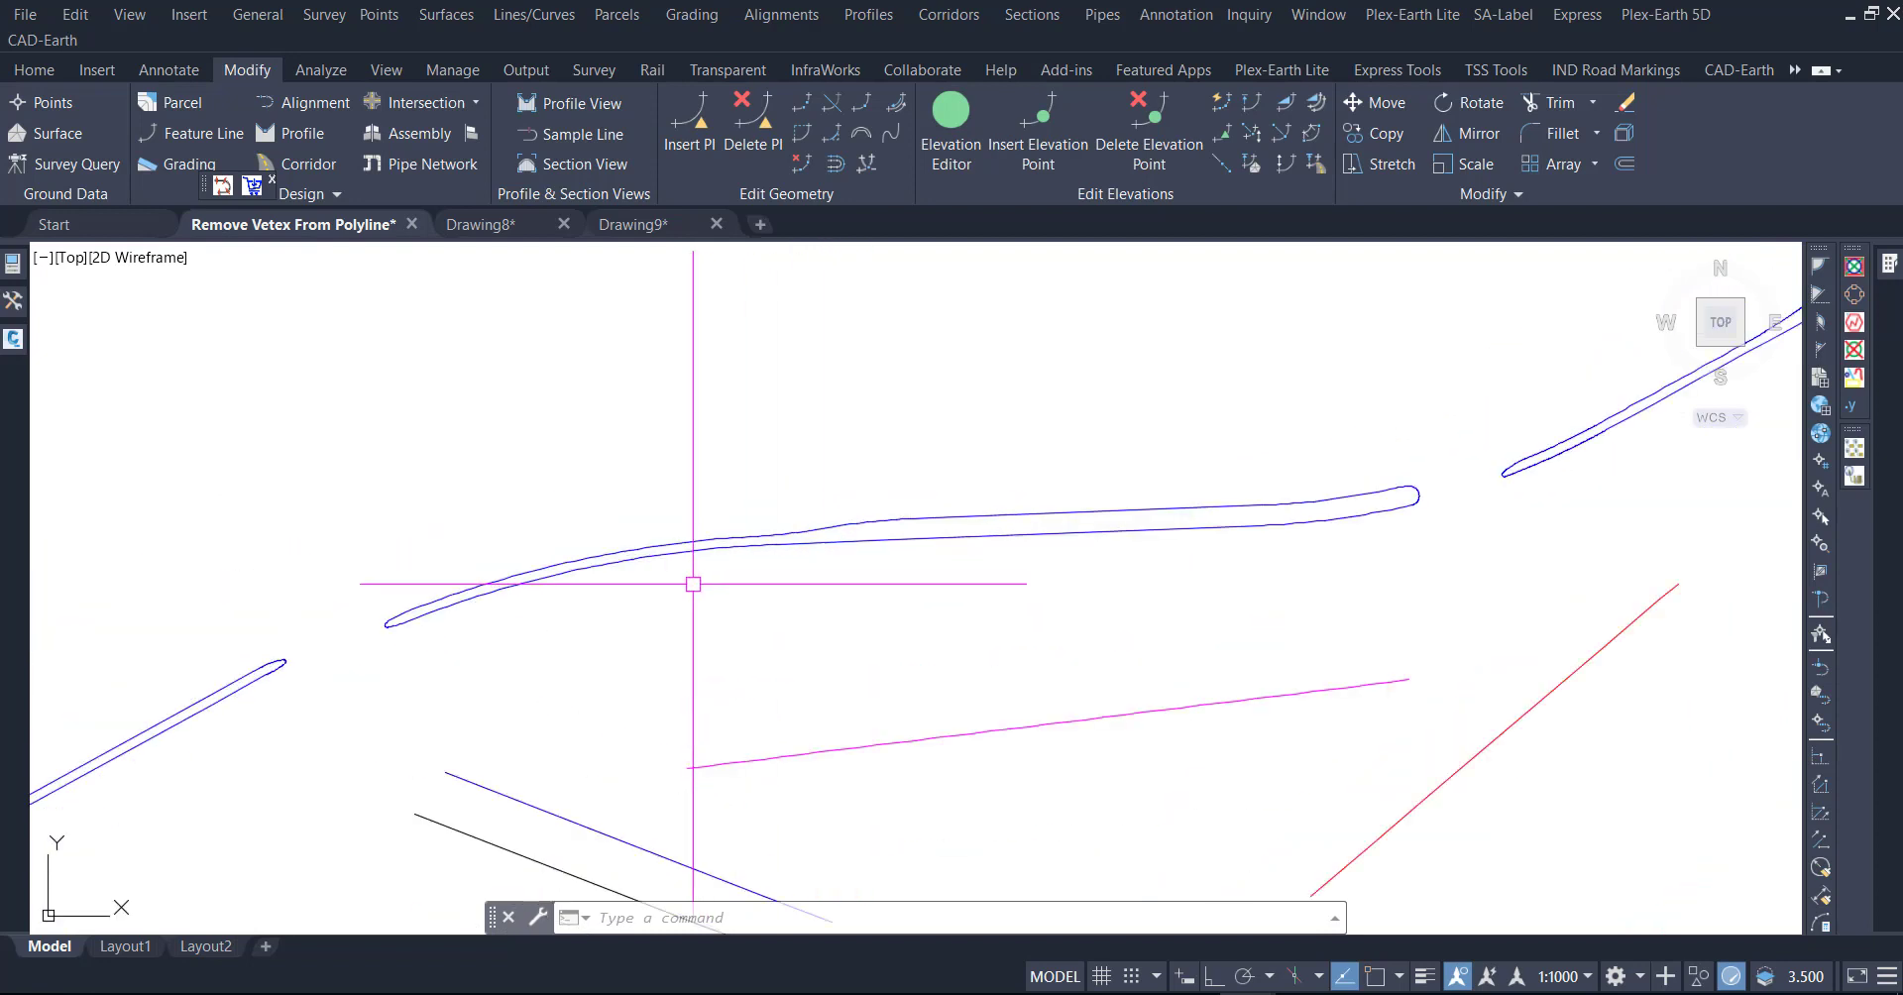
- Copy the yellow road lines from Drawing9 and return to the Remove Vetex From Polyline drawing
left_click(634, 224)
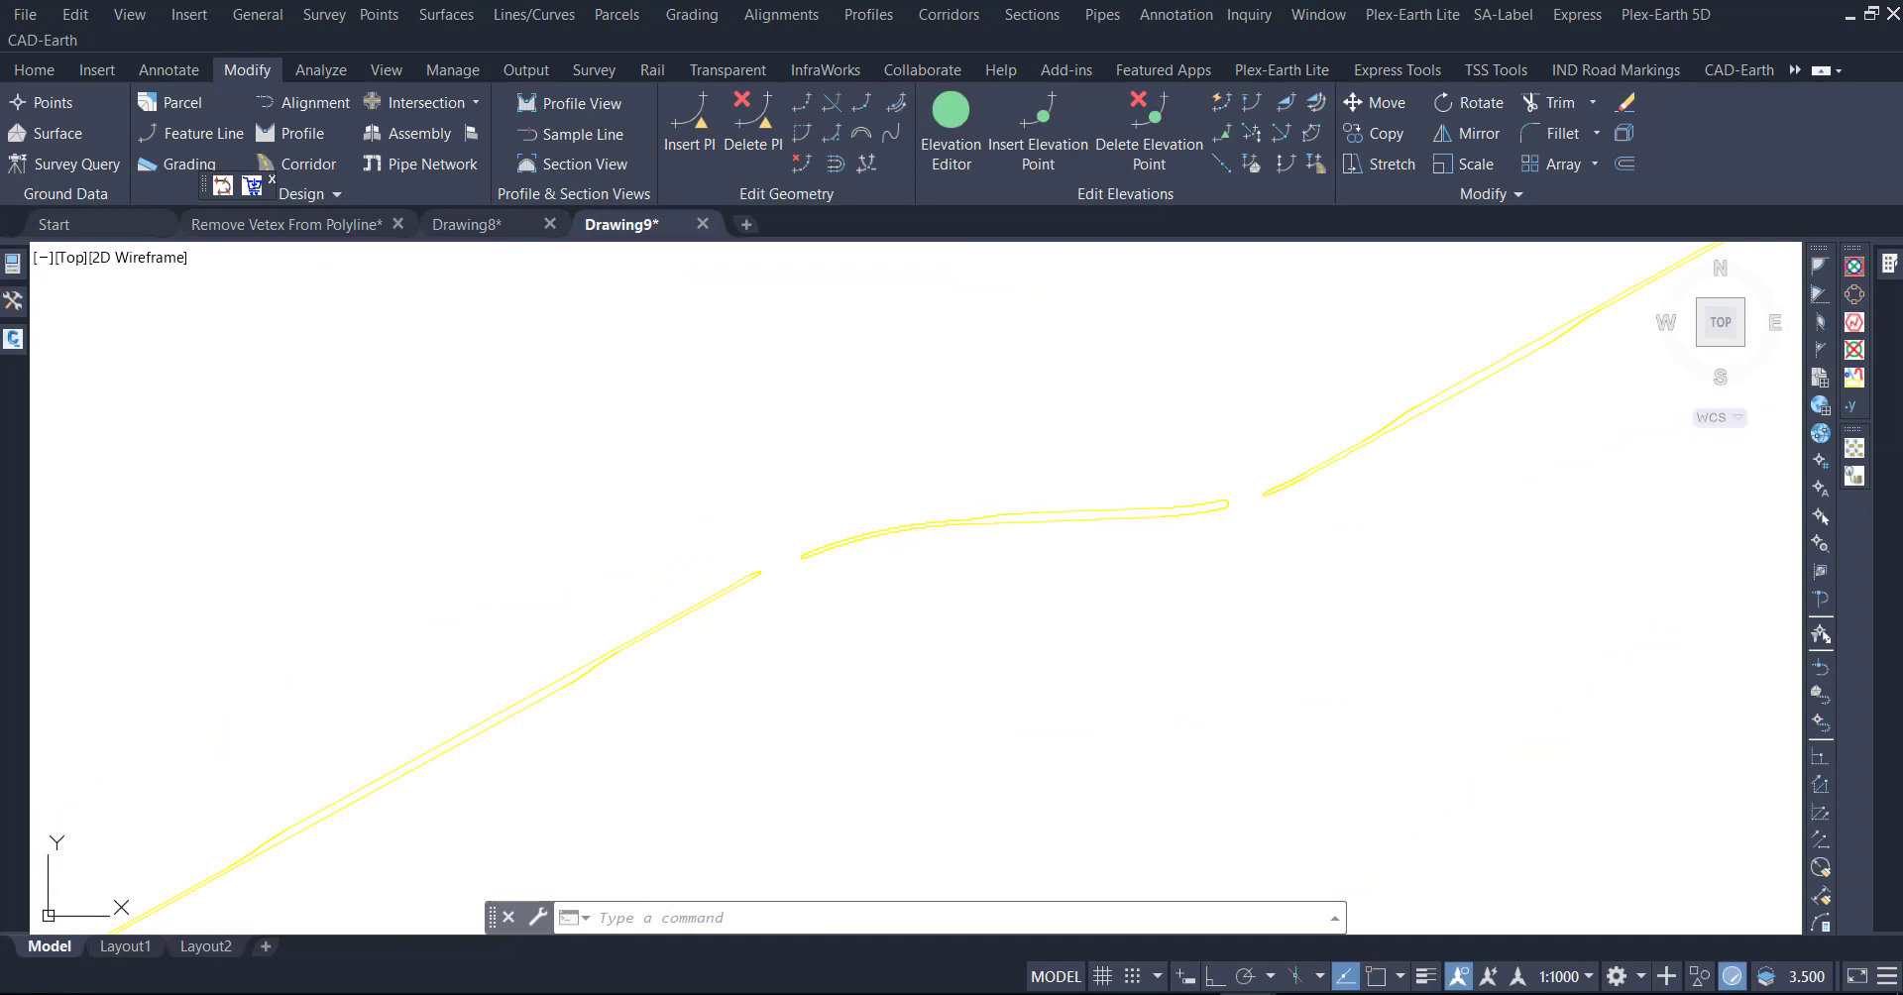
scroll(1020, 520, "up", 3)
scroll(1020, 540, "up", 3)
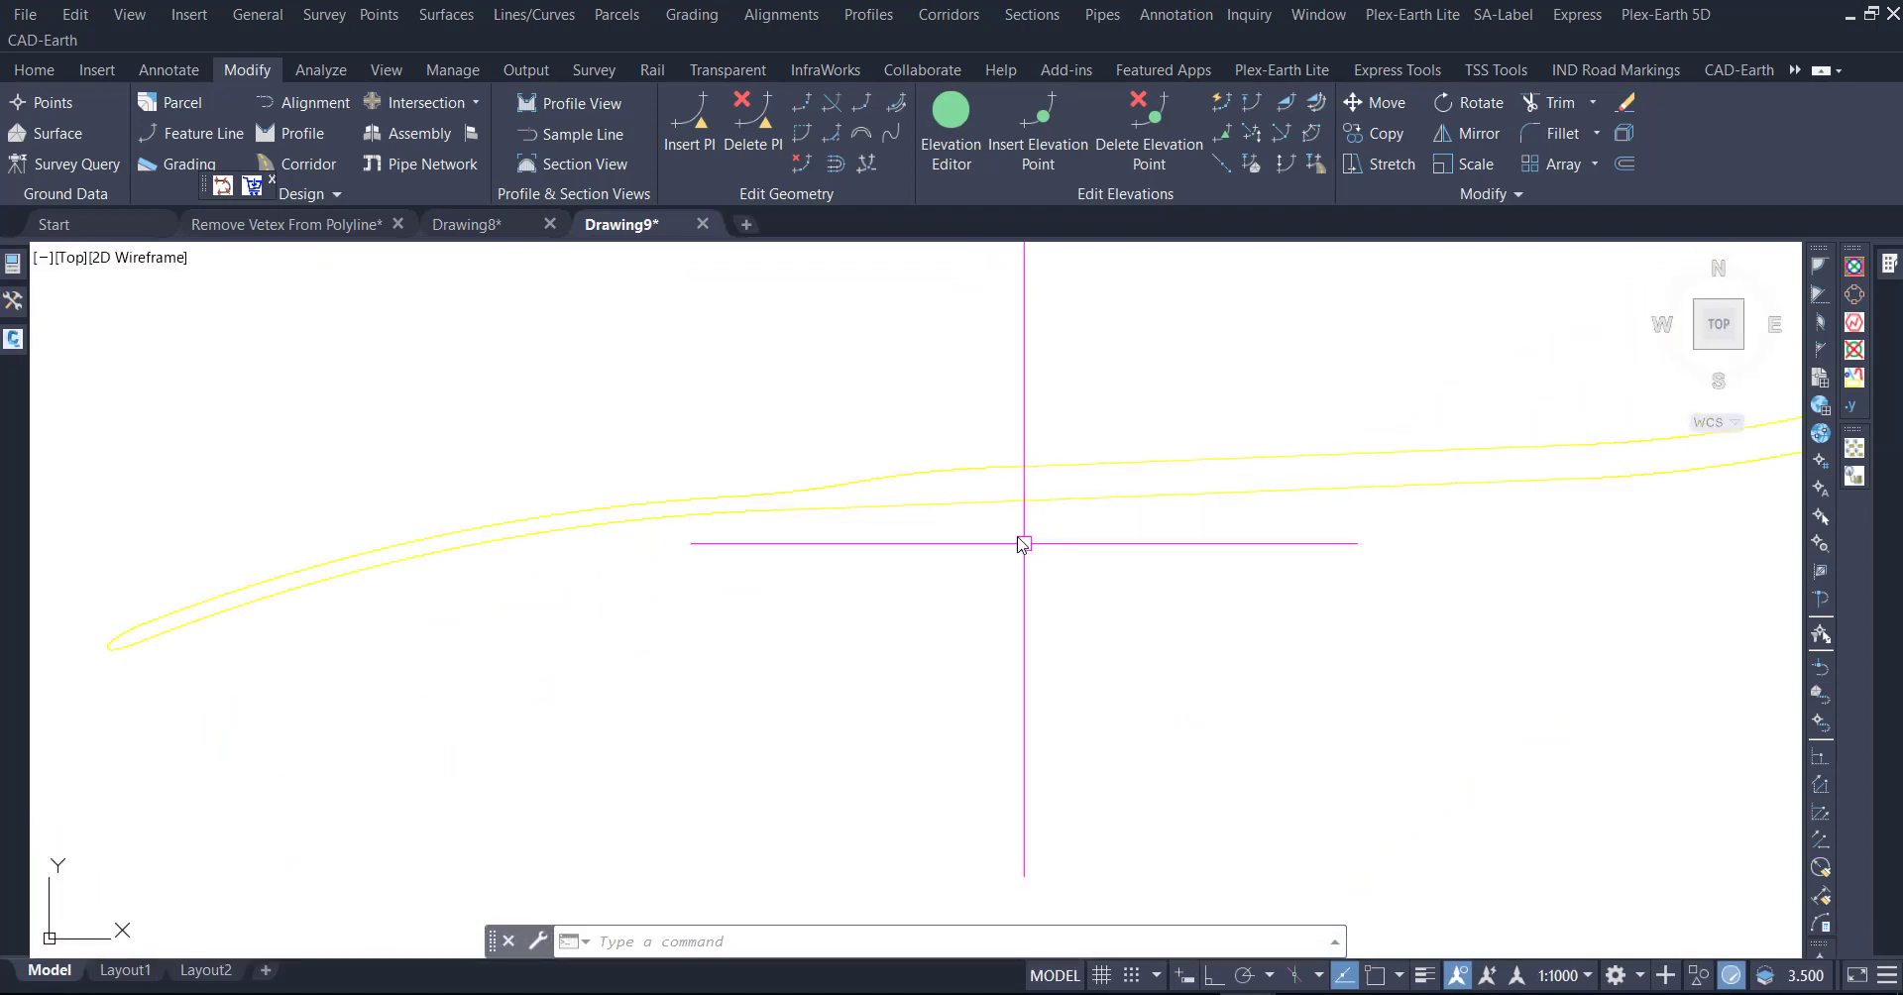
scroll(930, 560, "down", 2)
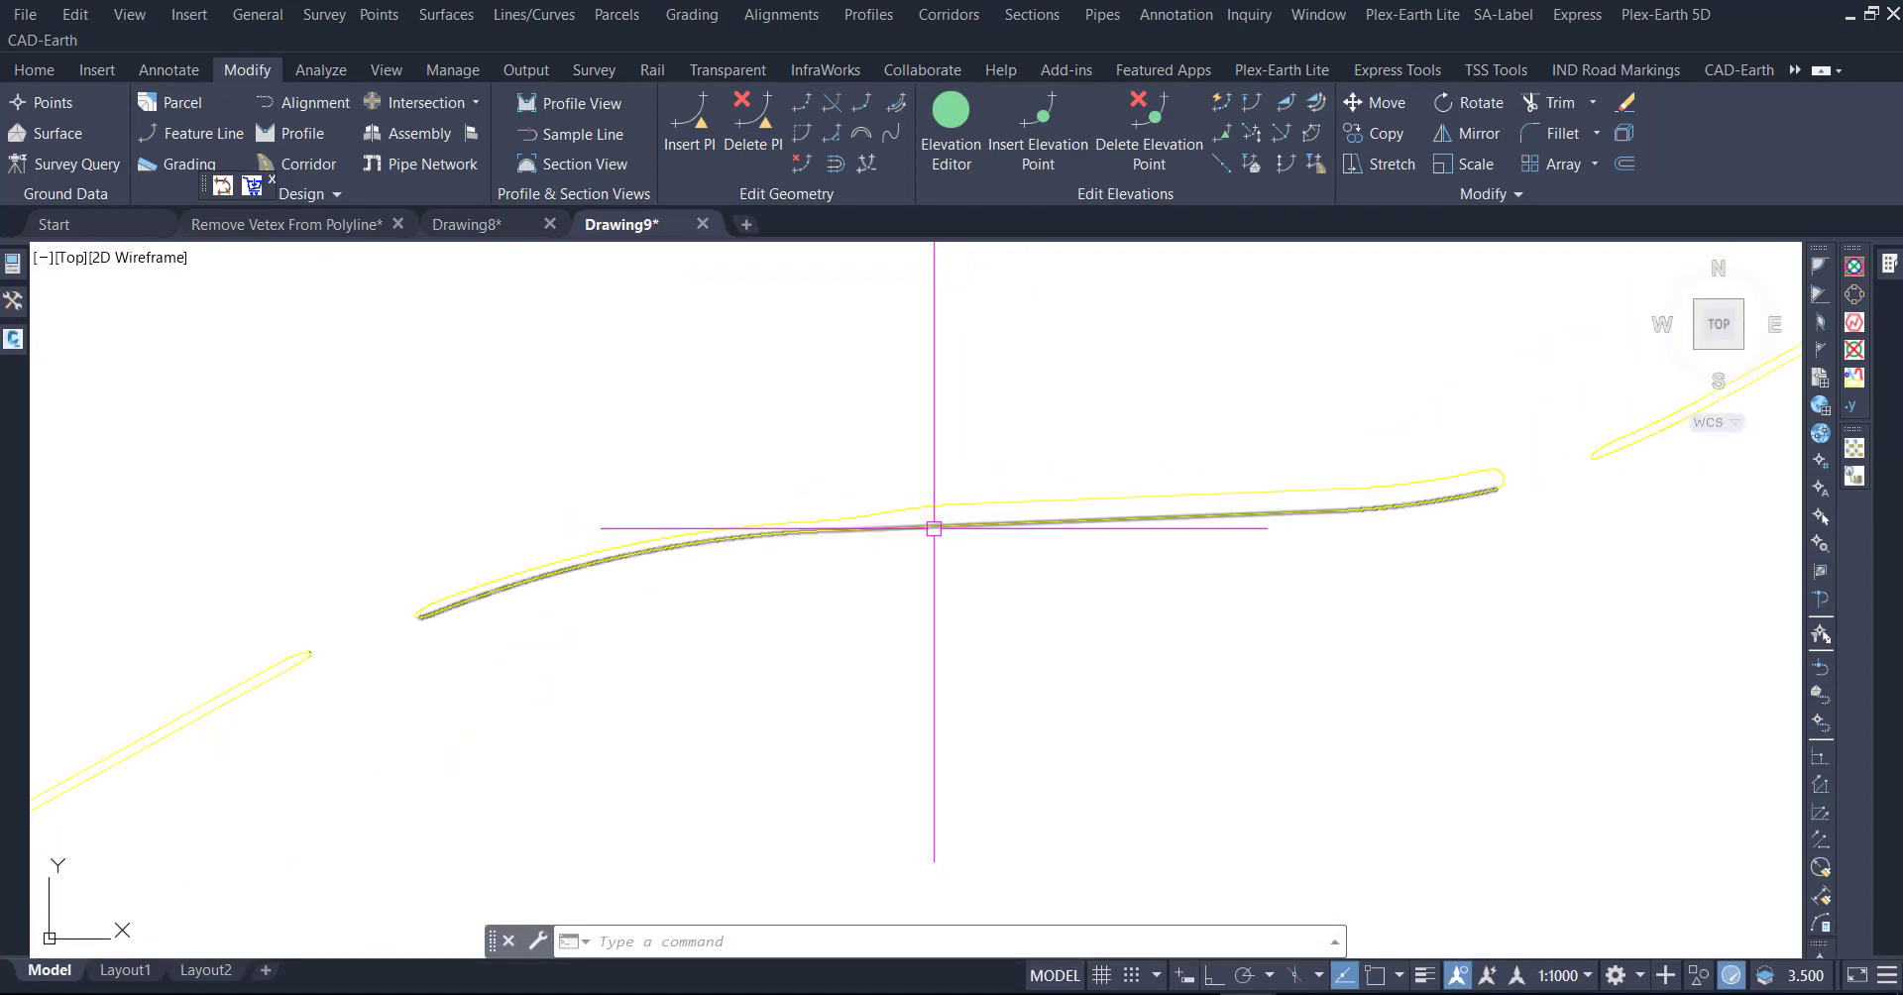
left_click(1521, 667)
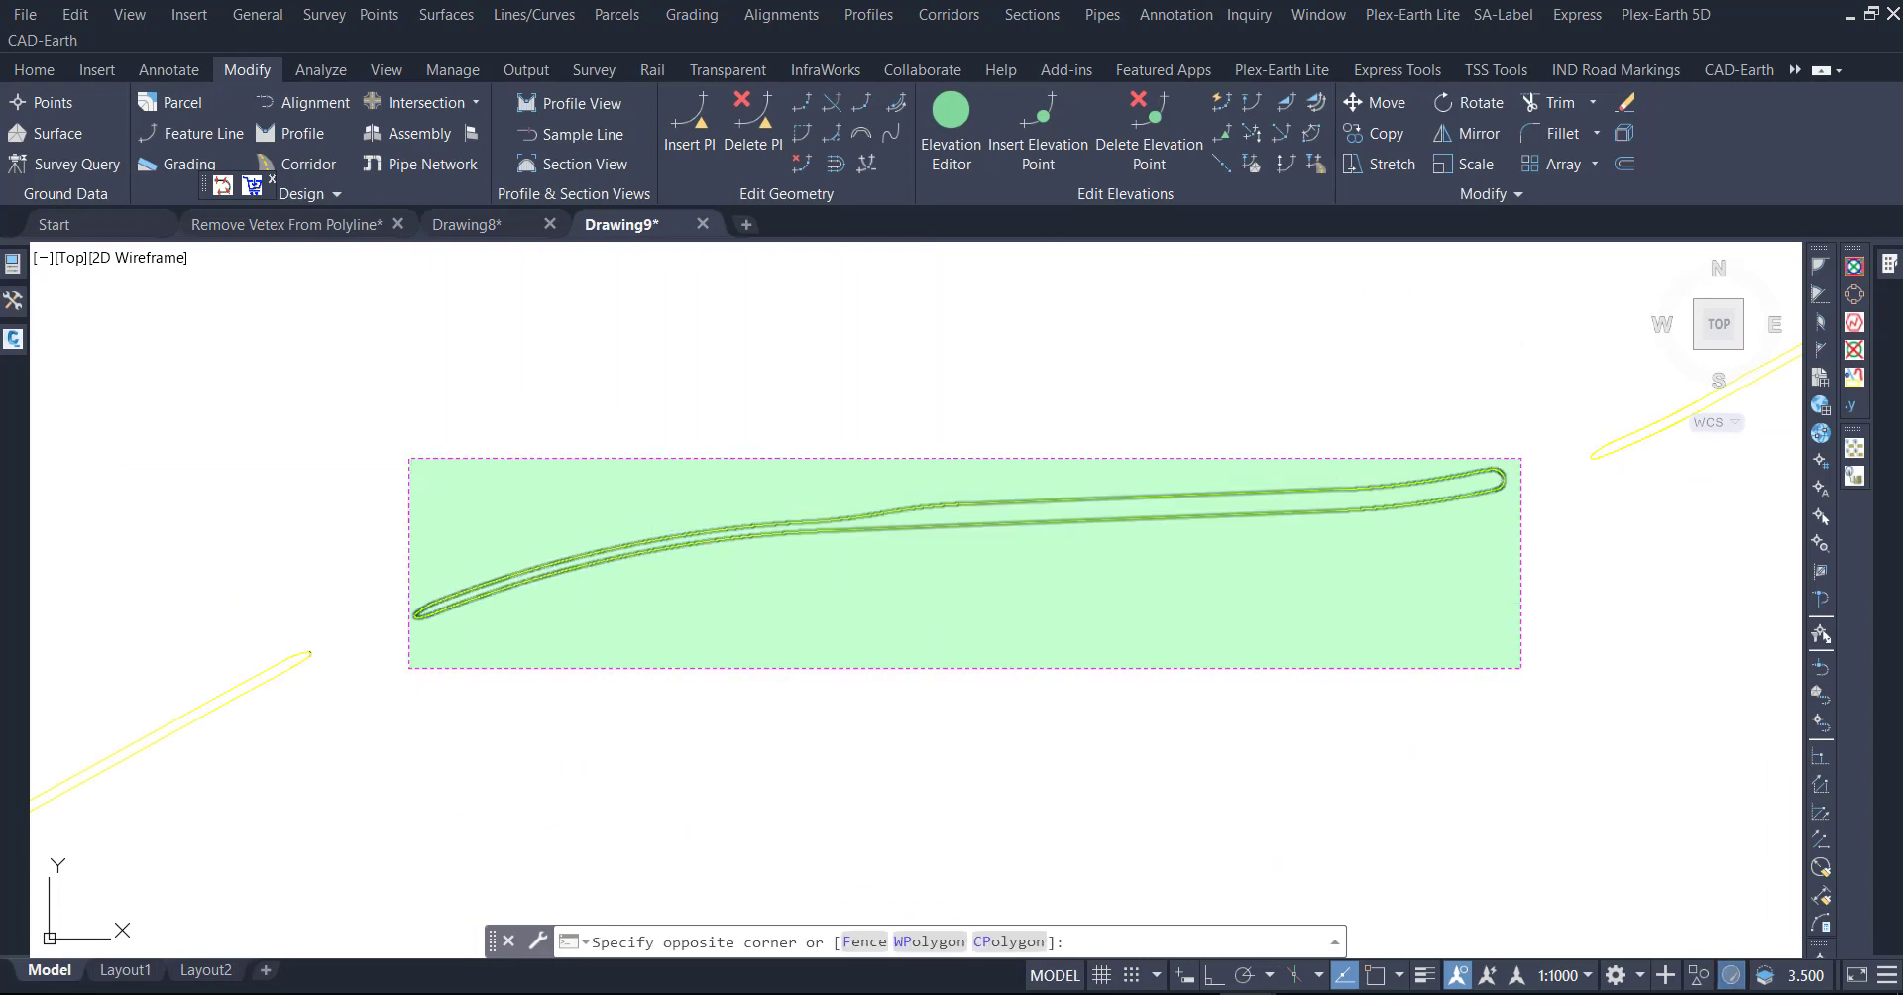
left_click(410, 459)
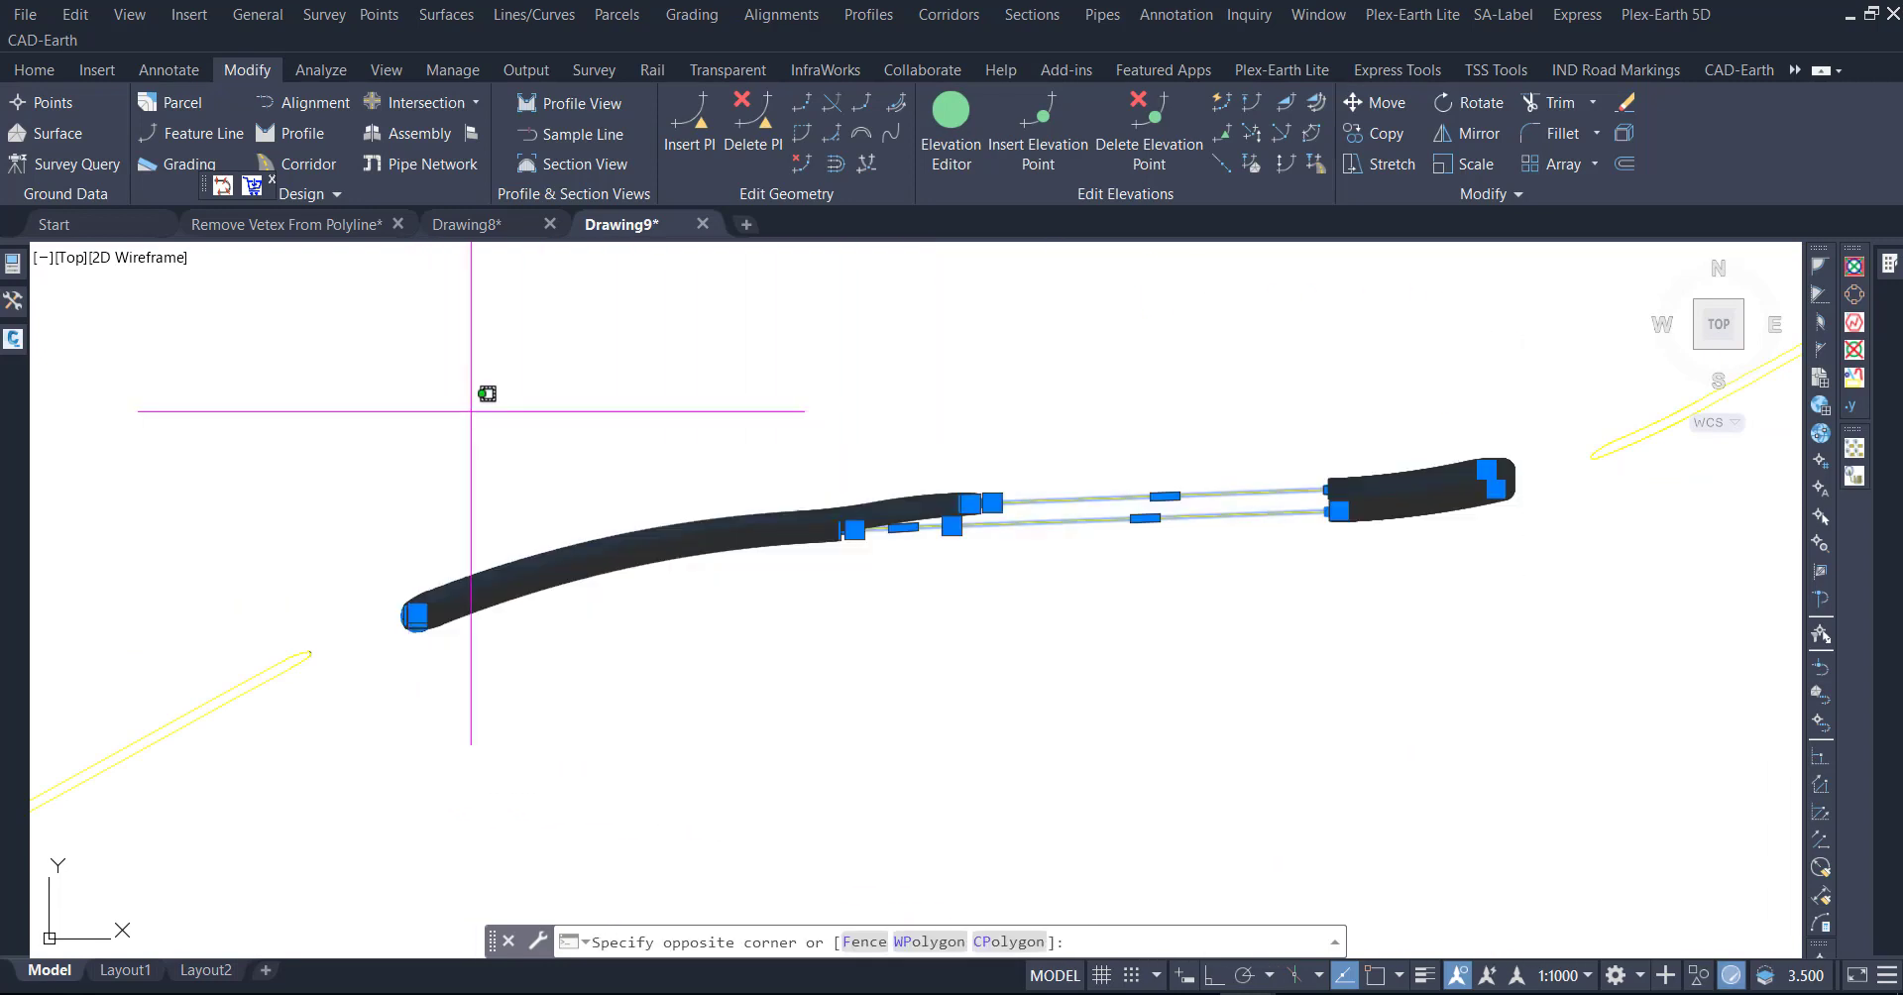
right_click(474, 410)
mouse_move(549, 509)
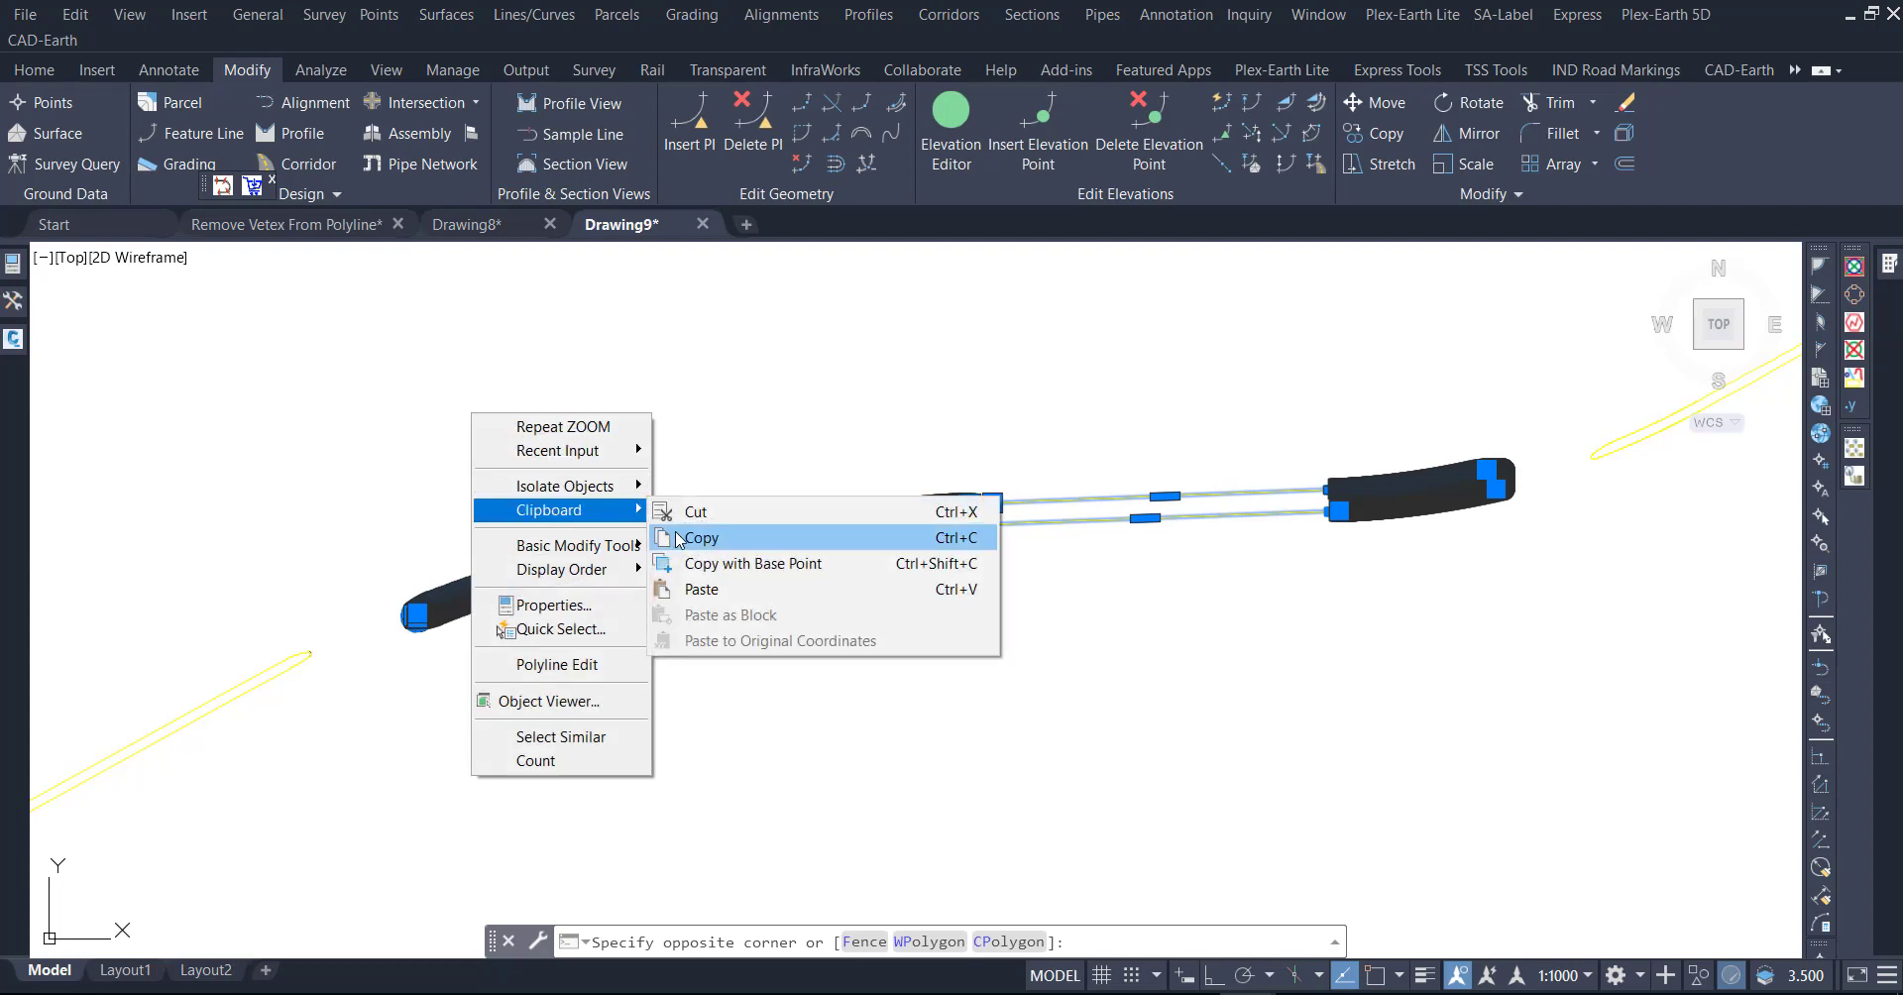
left_click(694, 526)
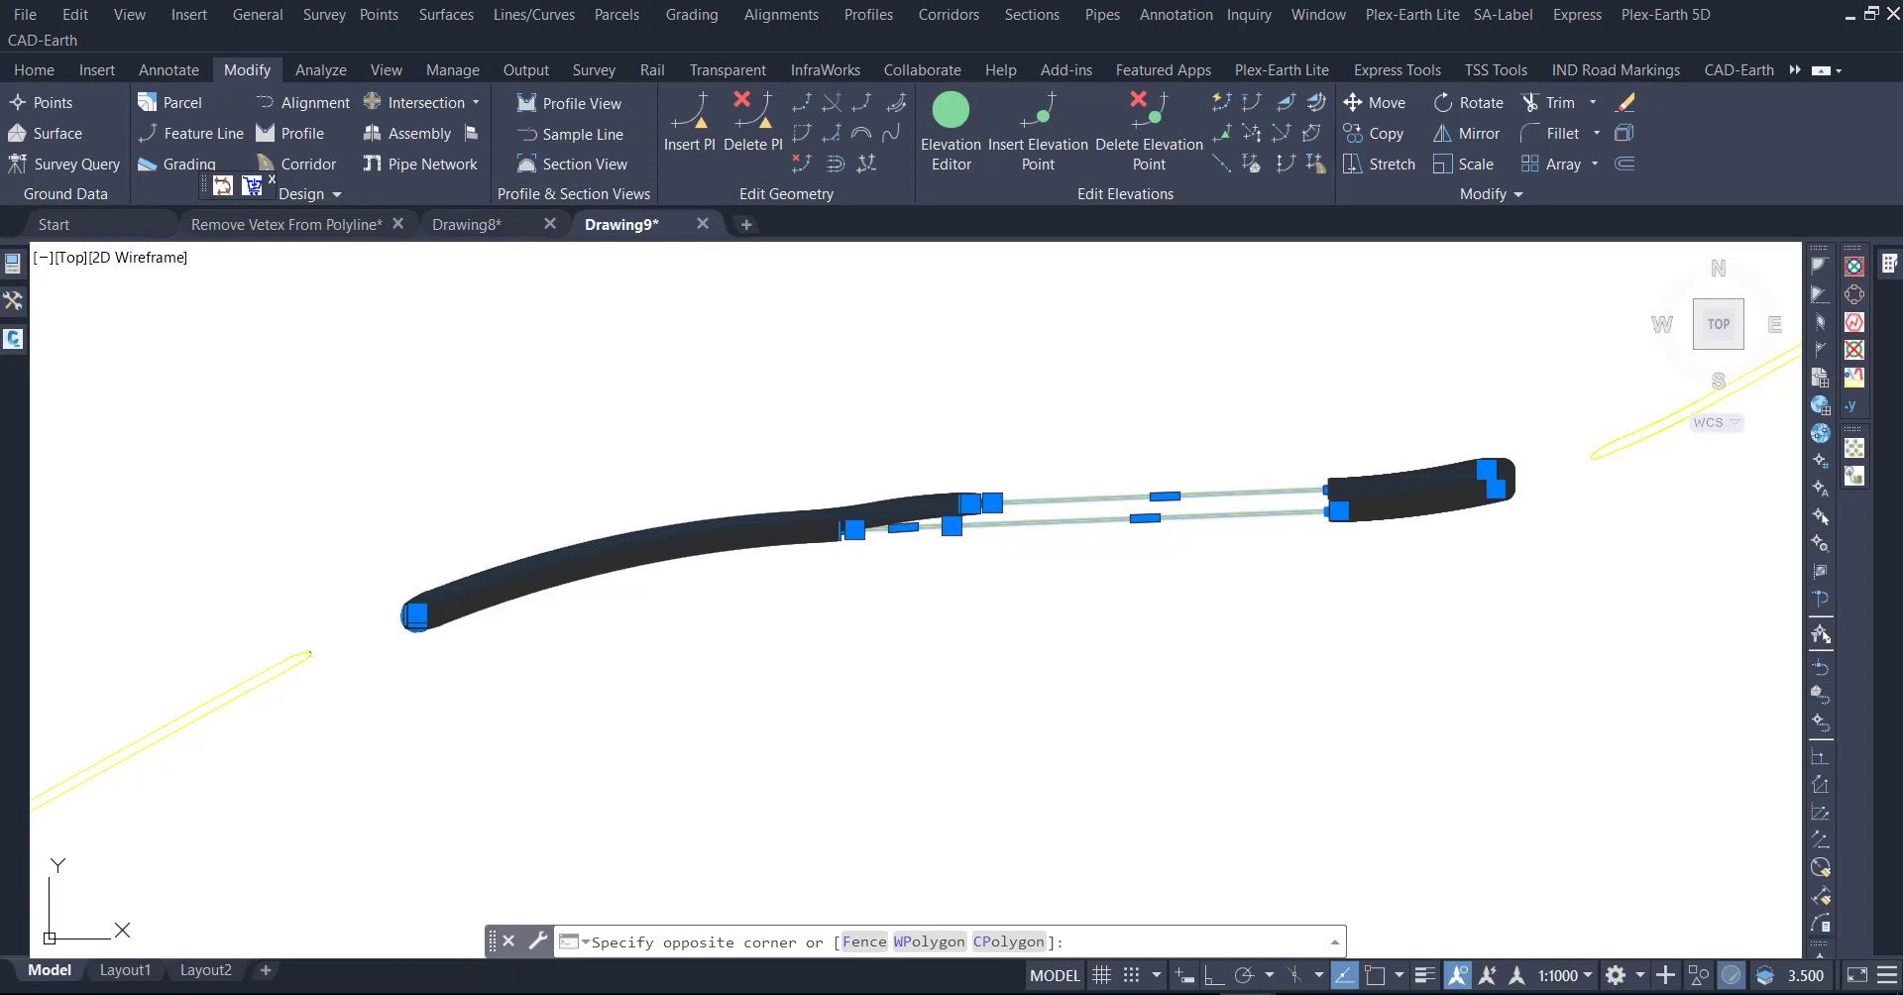
left_click(412, 659)
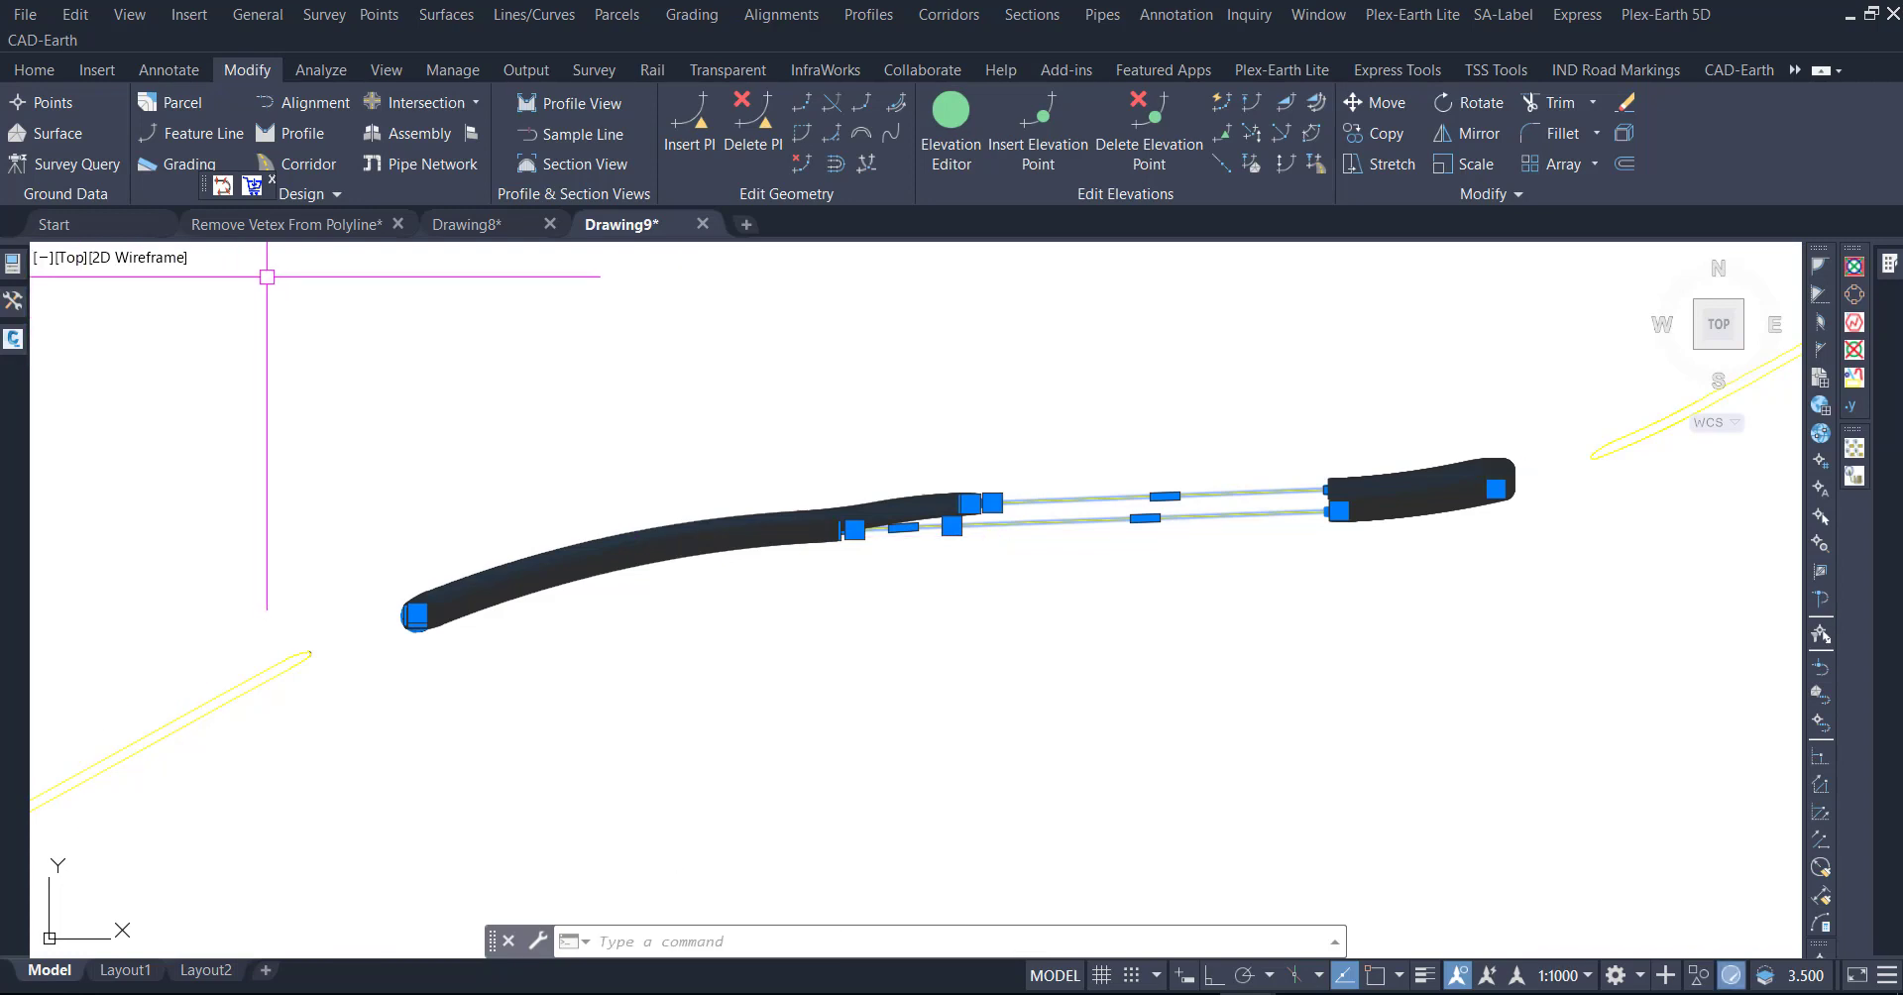
left_click(302, 226)
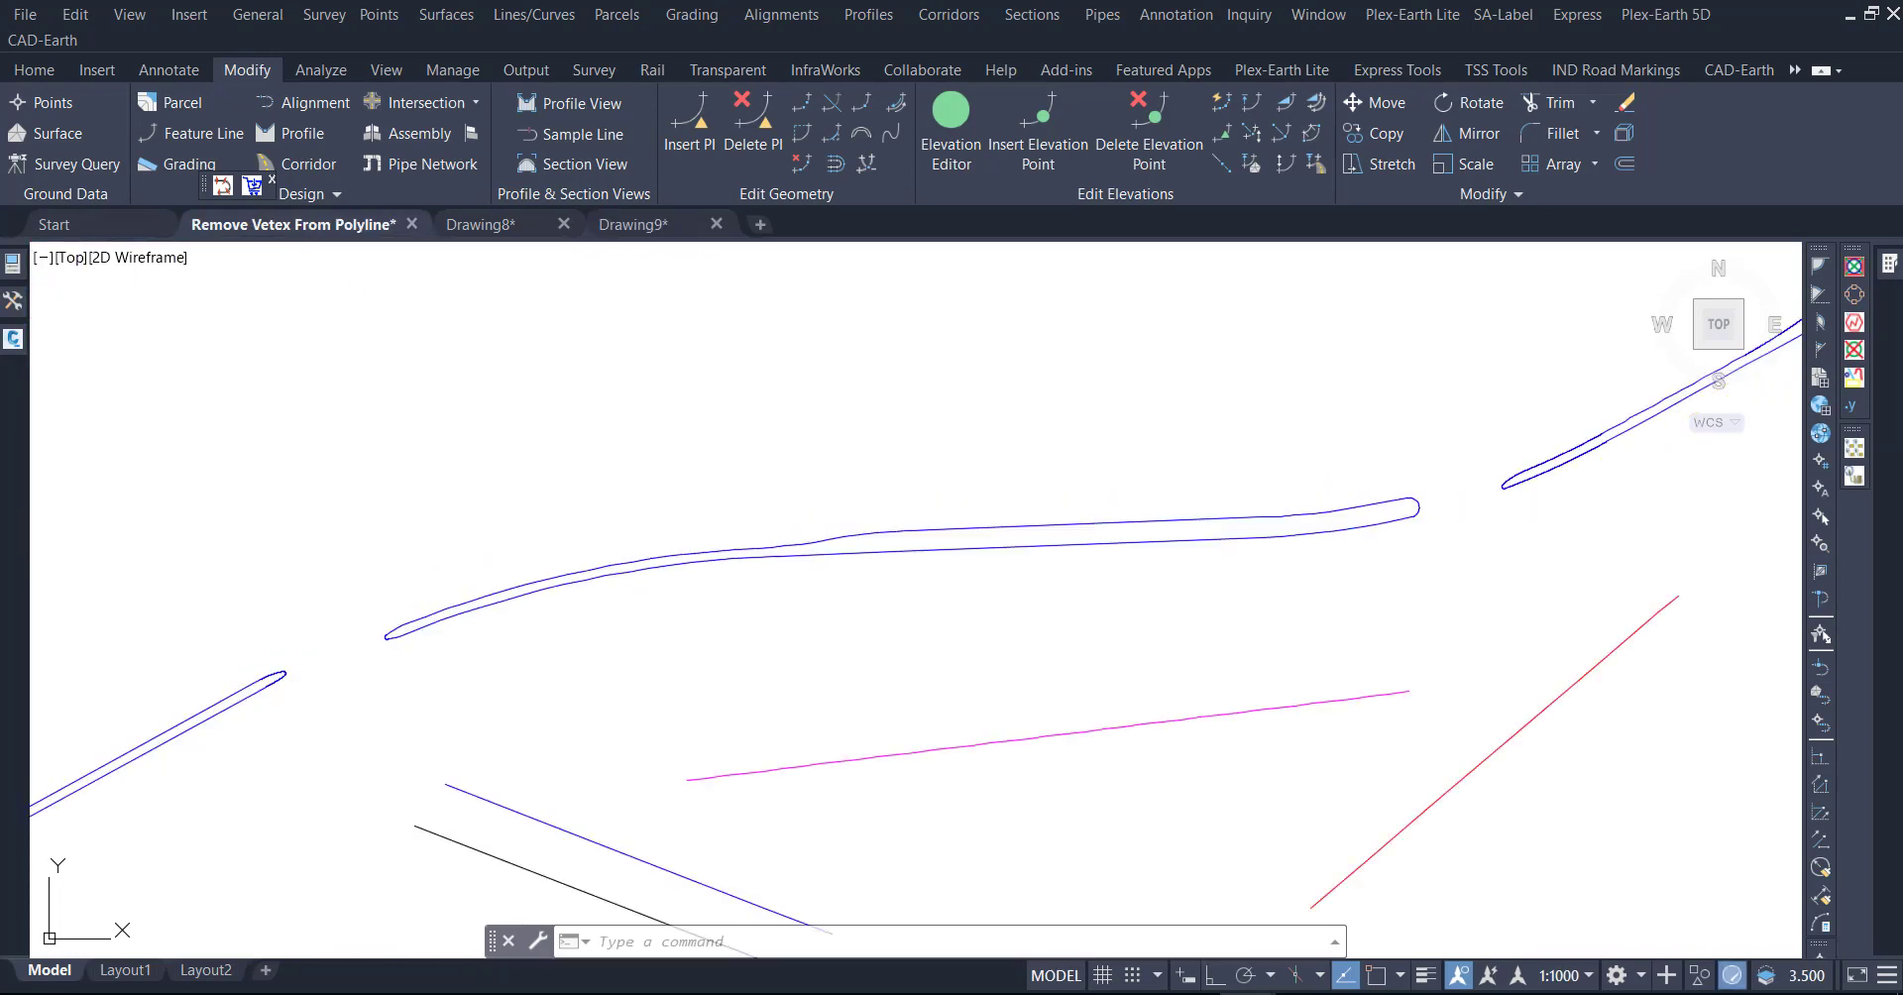
- Paste the copied yellow polyline at its original coordinates over the blue loop
right_click(542, 390)
mouse_move(640, 514)
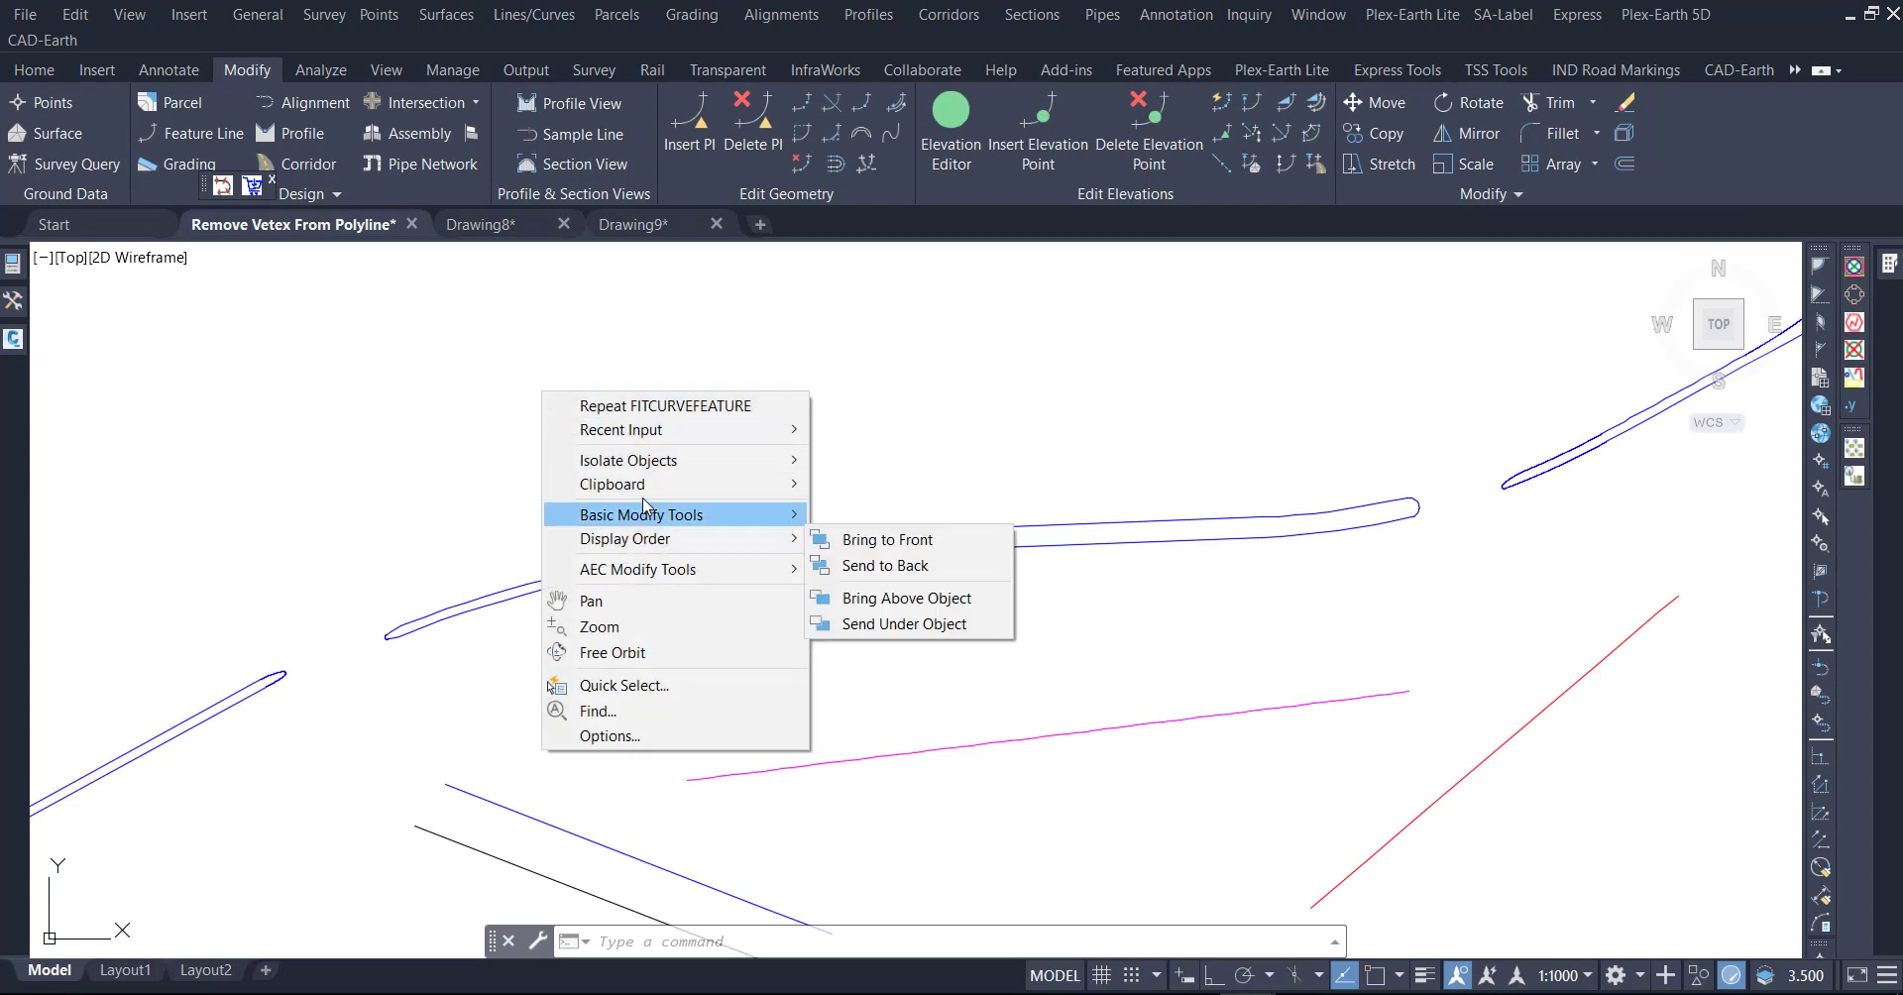
left_click(937, 614)
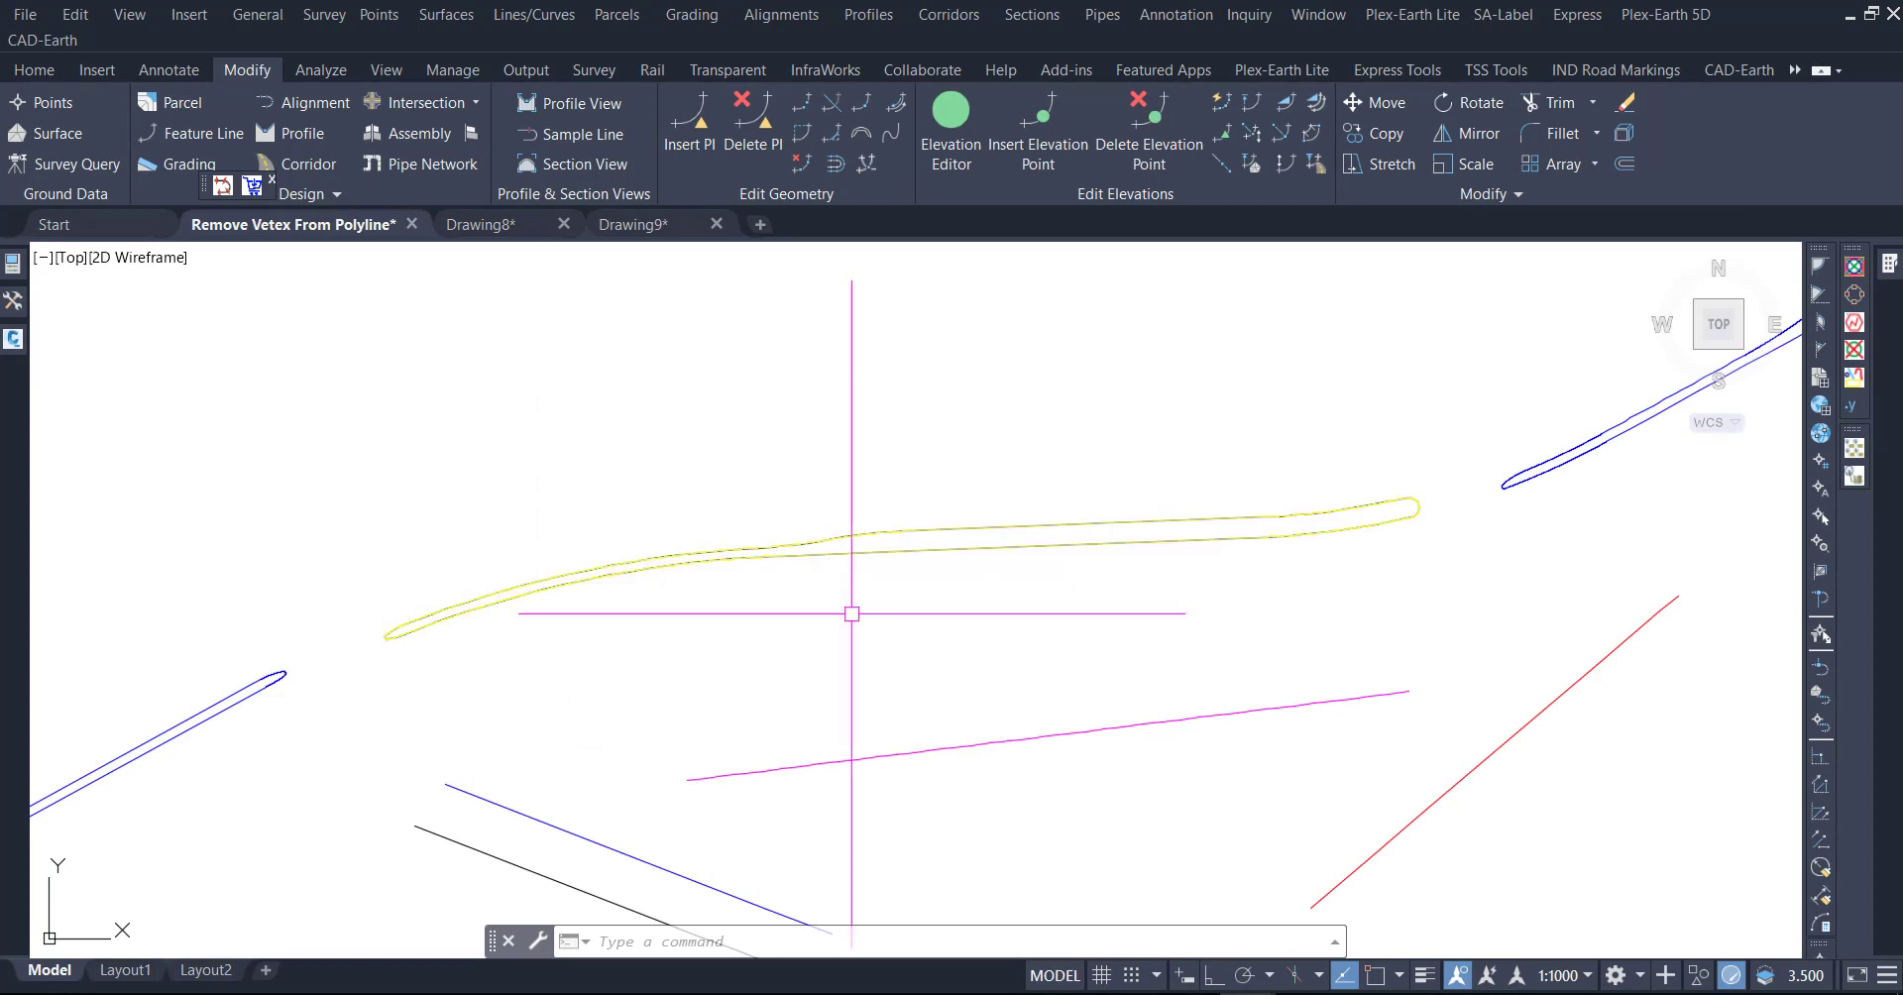
scroll(378, 647, "up", 3)
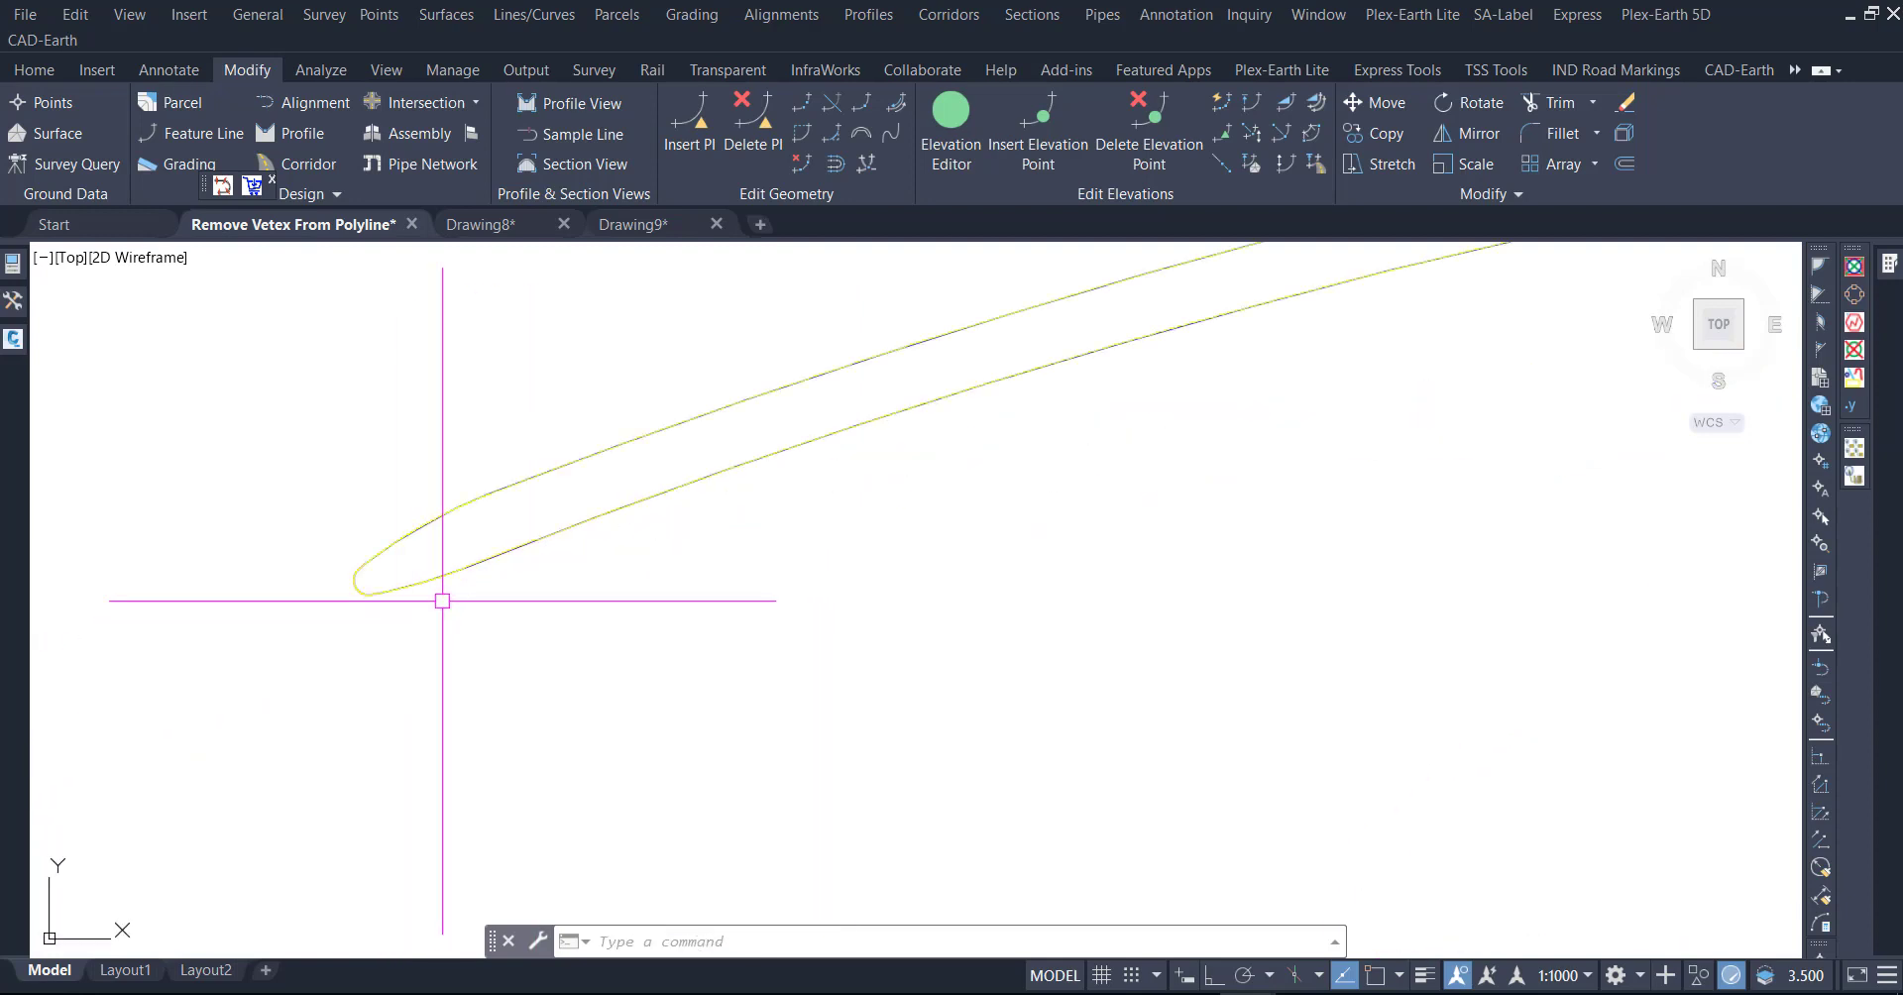
scroll(437, 595, "up", 3)
scroll(420, 578, "up", 3)
scroll(475, 585, "up", 2)
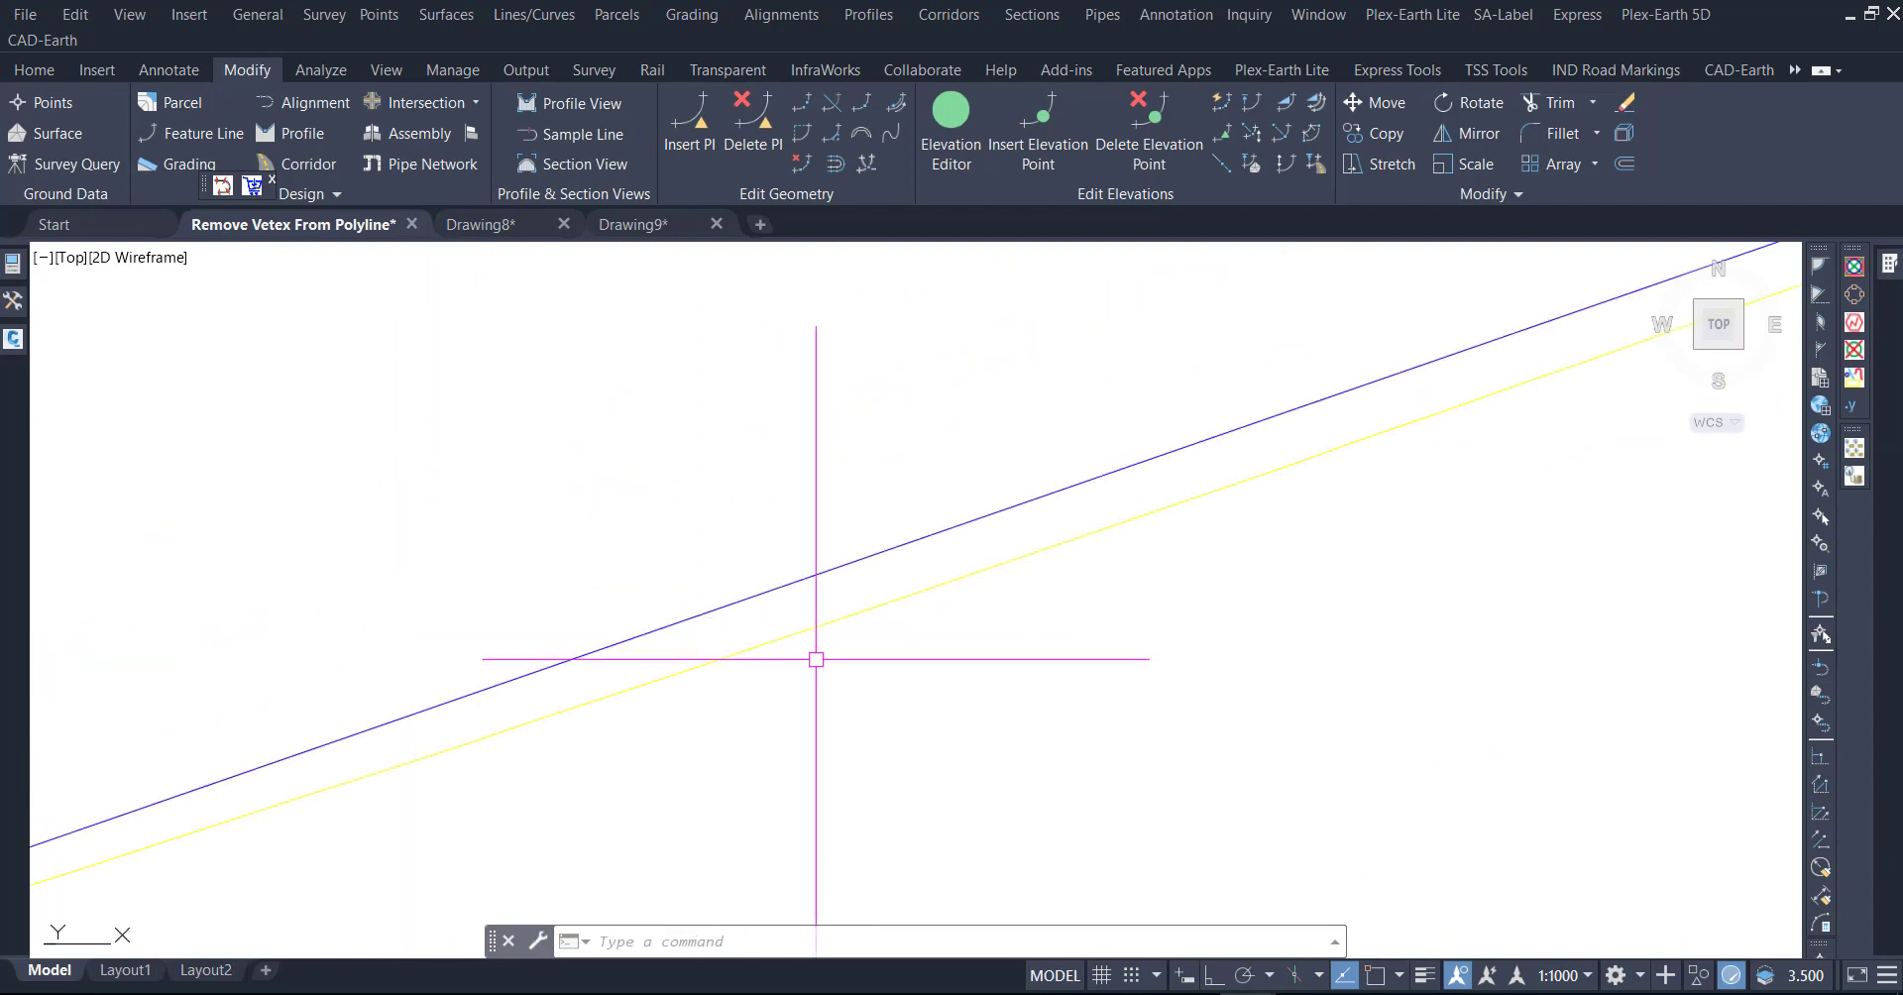
scroll(815, 654, "up", 2)
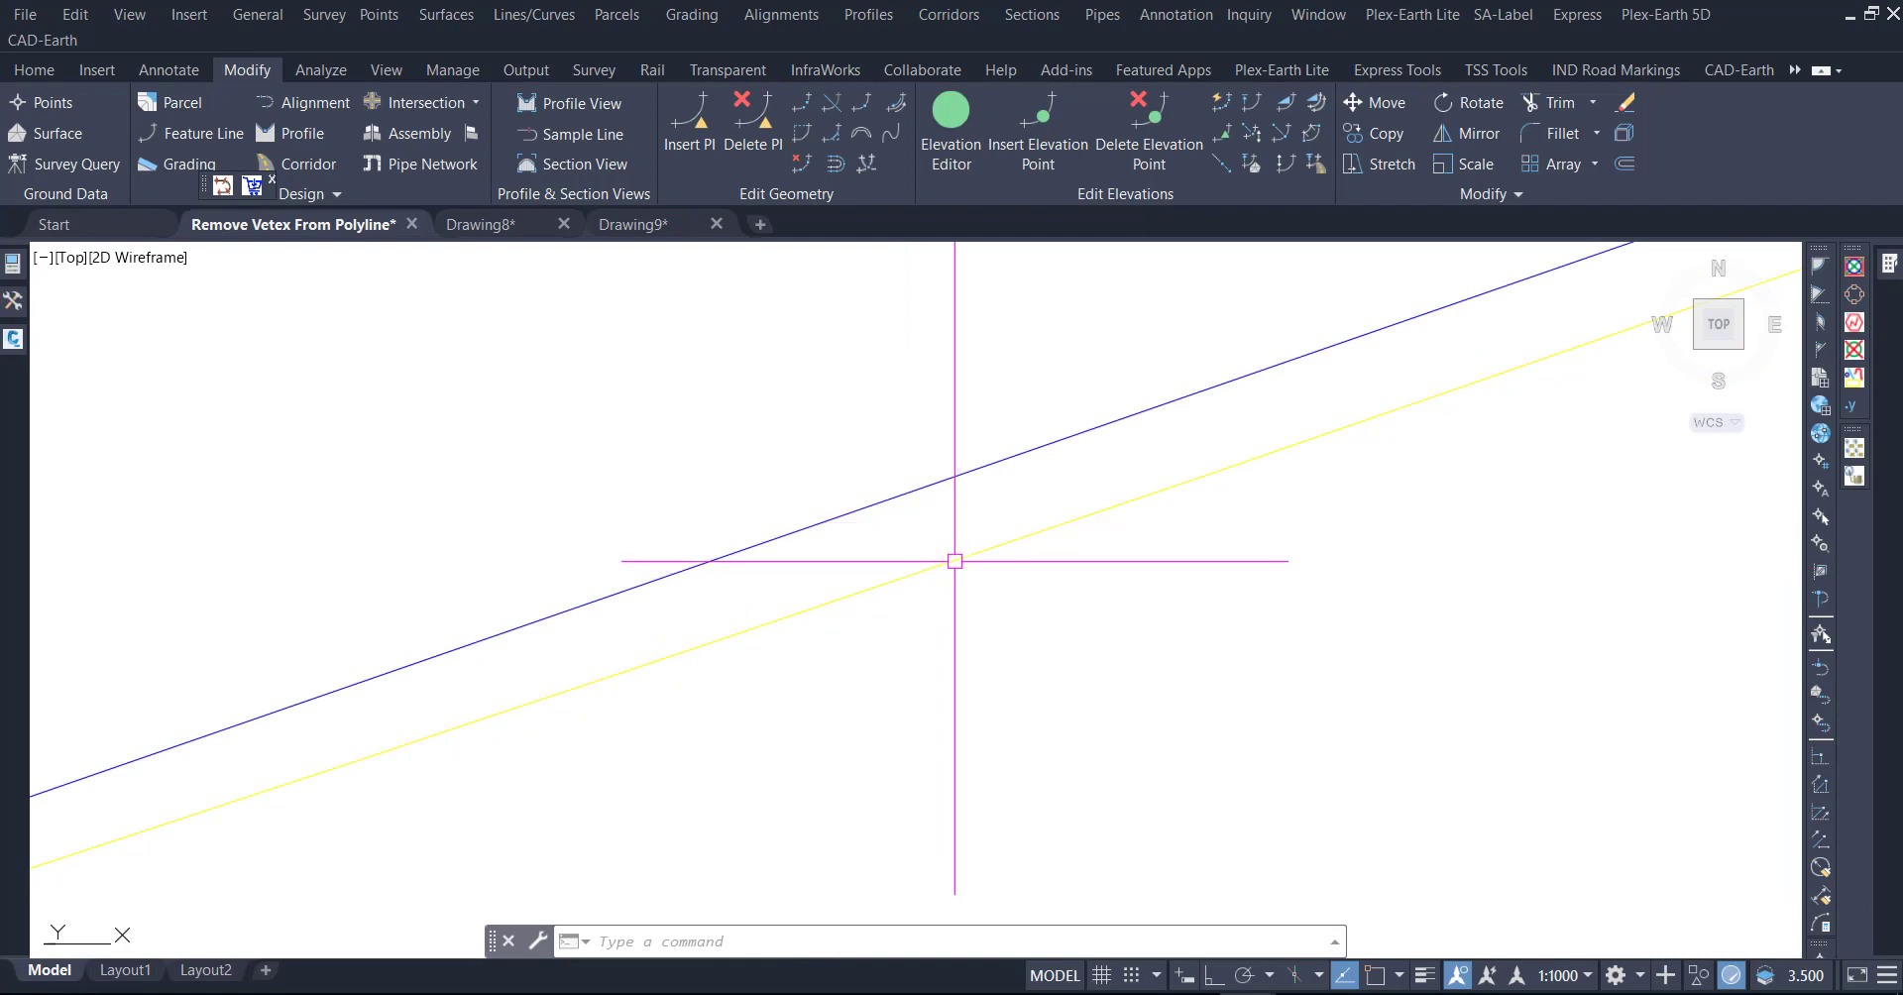
key("ctrl+z")
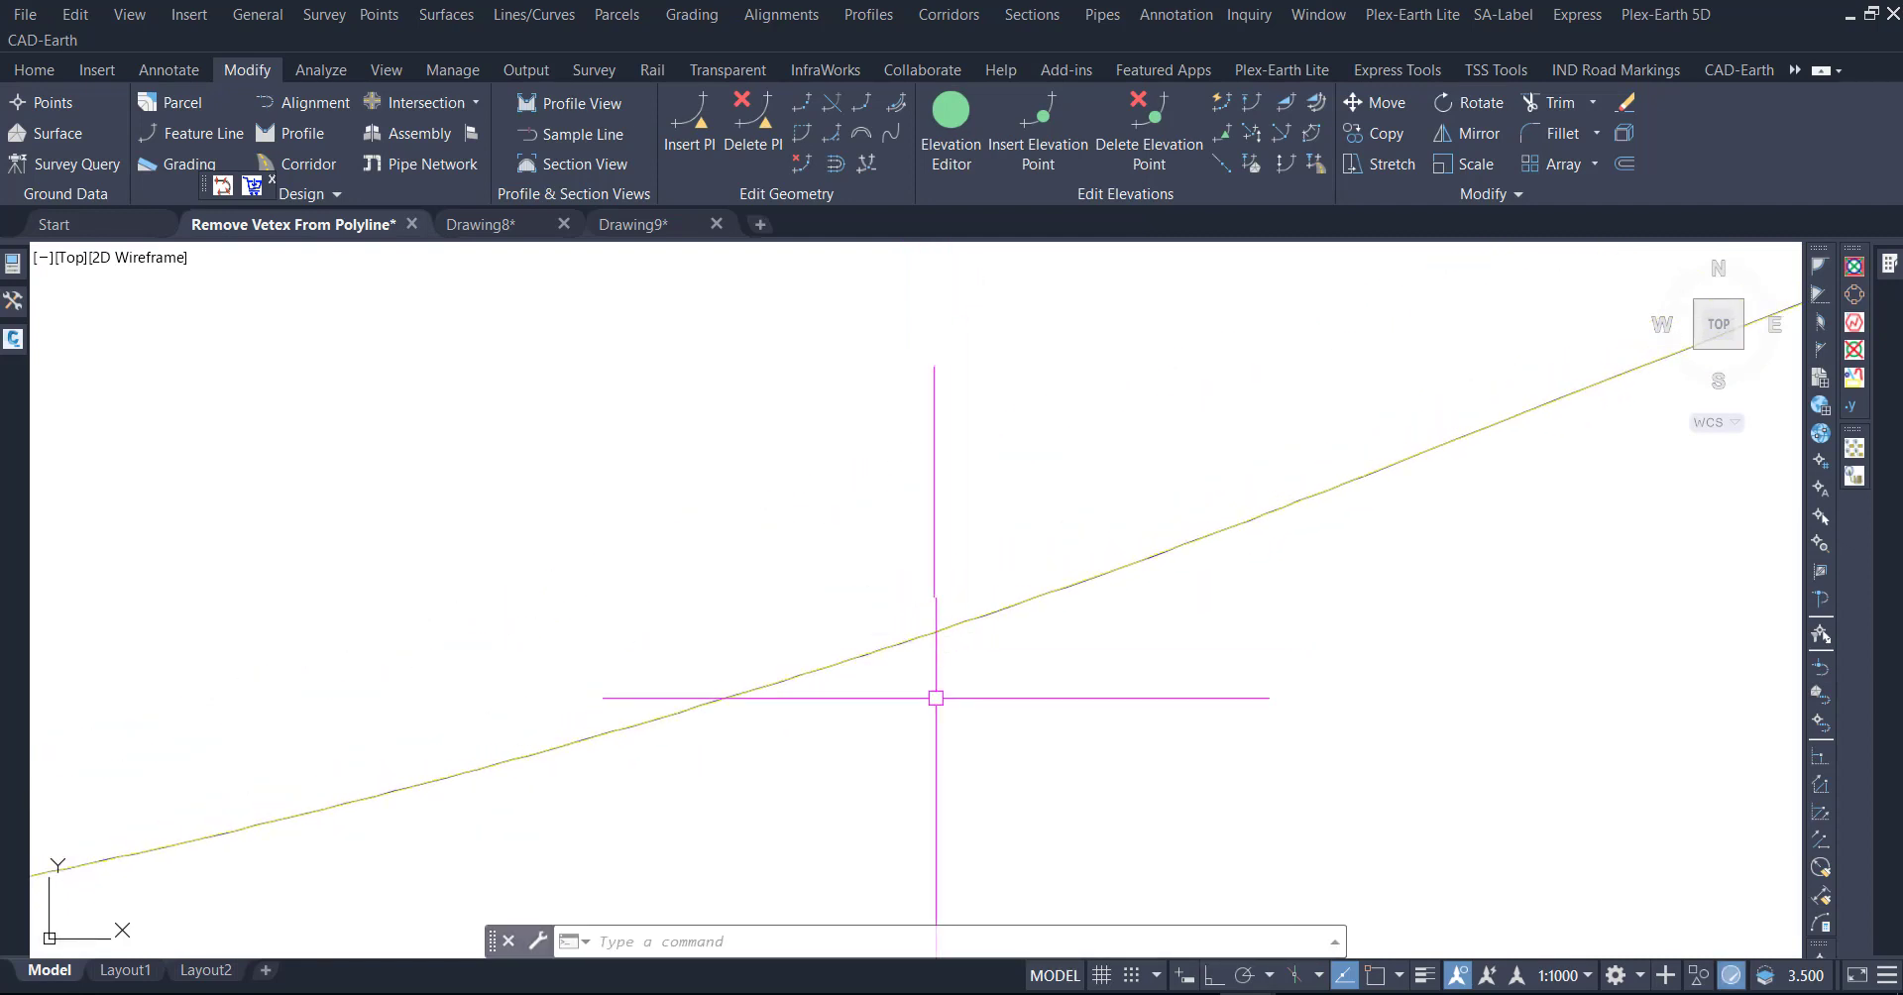
- Zoom and pan along the yellow copy to compare it against the original blue polyline
scroll(922, 710, "down", 3)
scroll(1080, 672, "up", 2)
scroll(1080, 673, "up", 4)
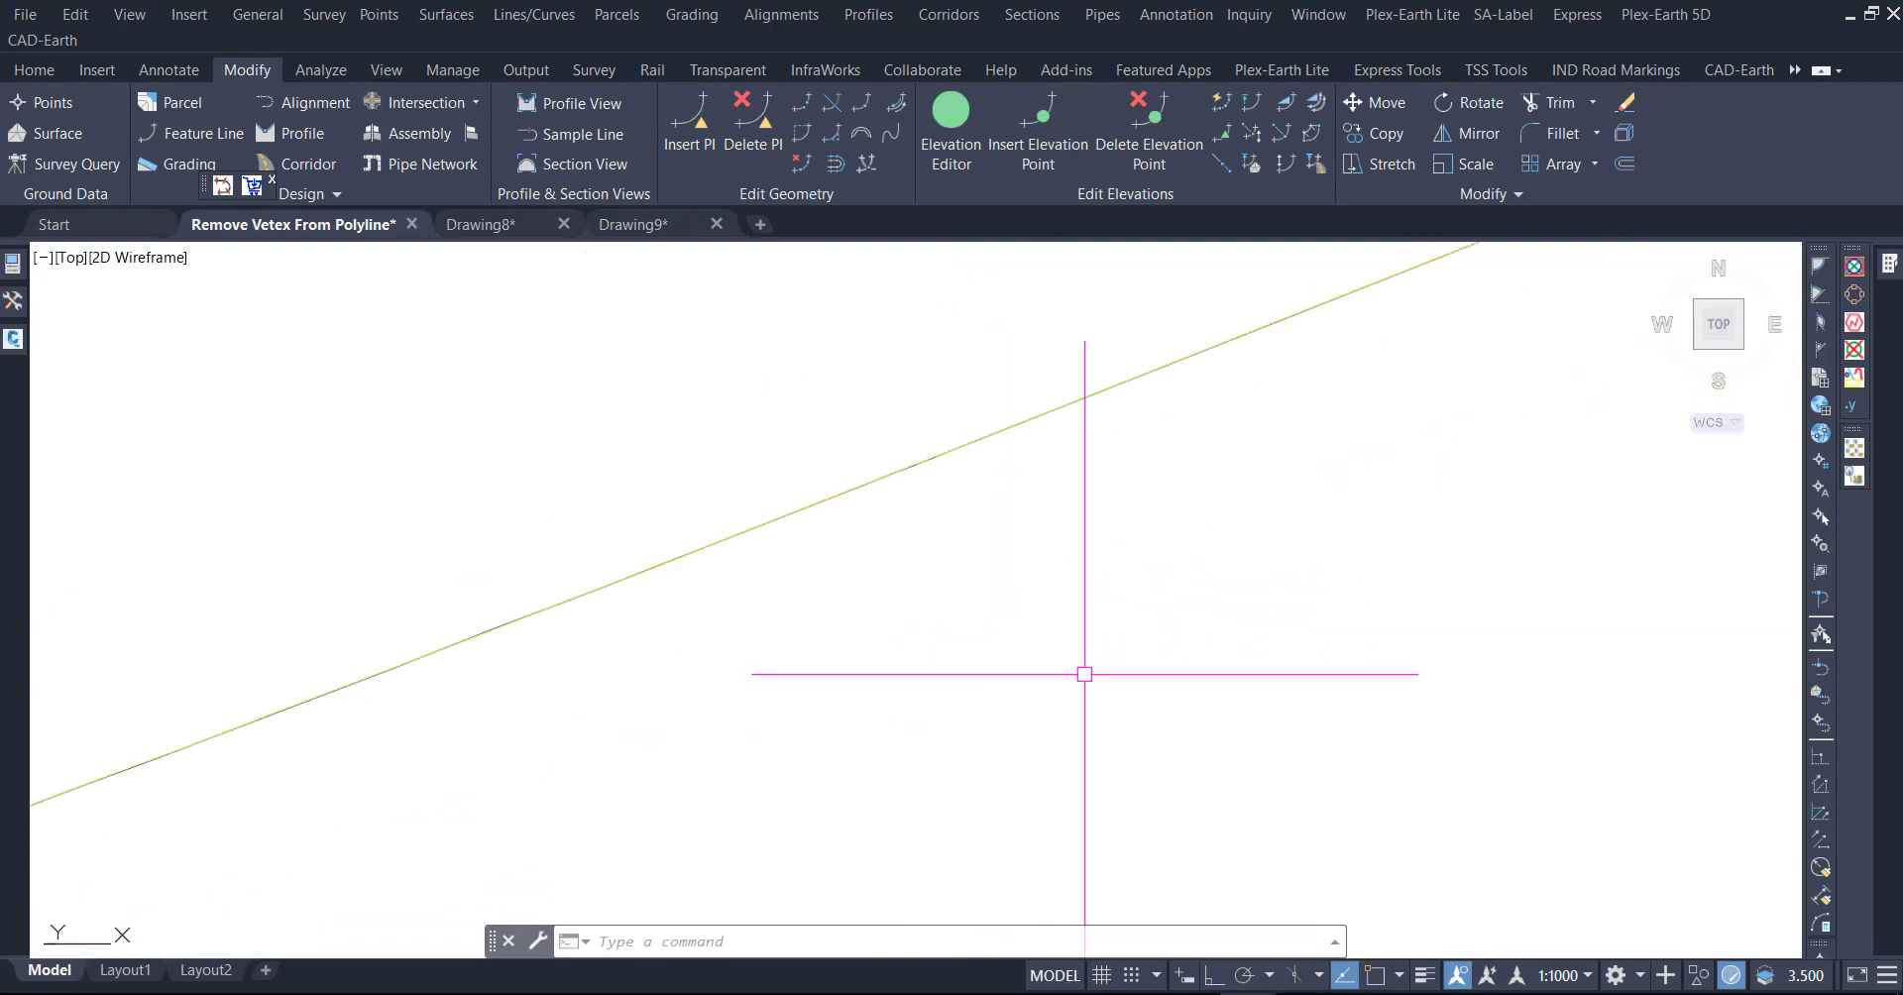
middle_click_drag(1080, 673, 682, 737)
scroll(488, 726, "down", 2)
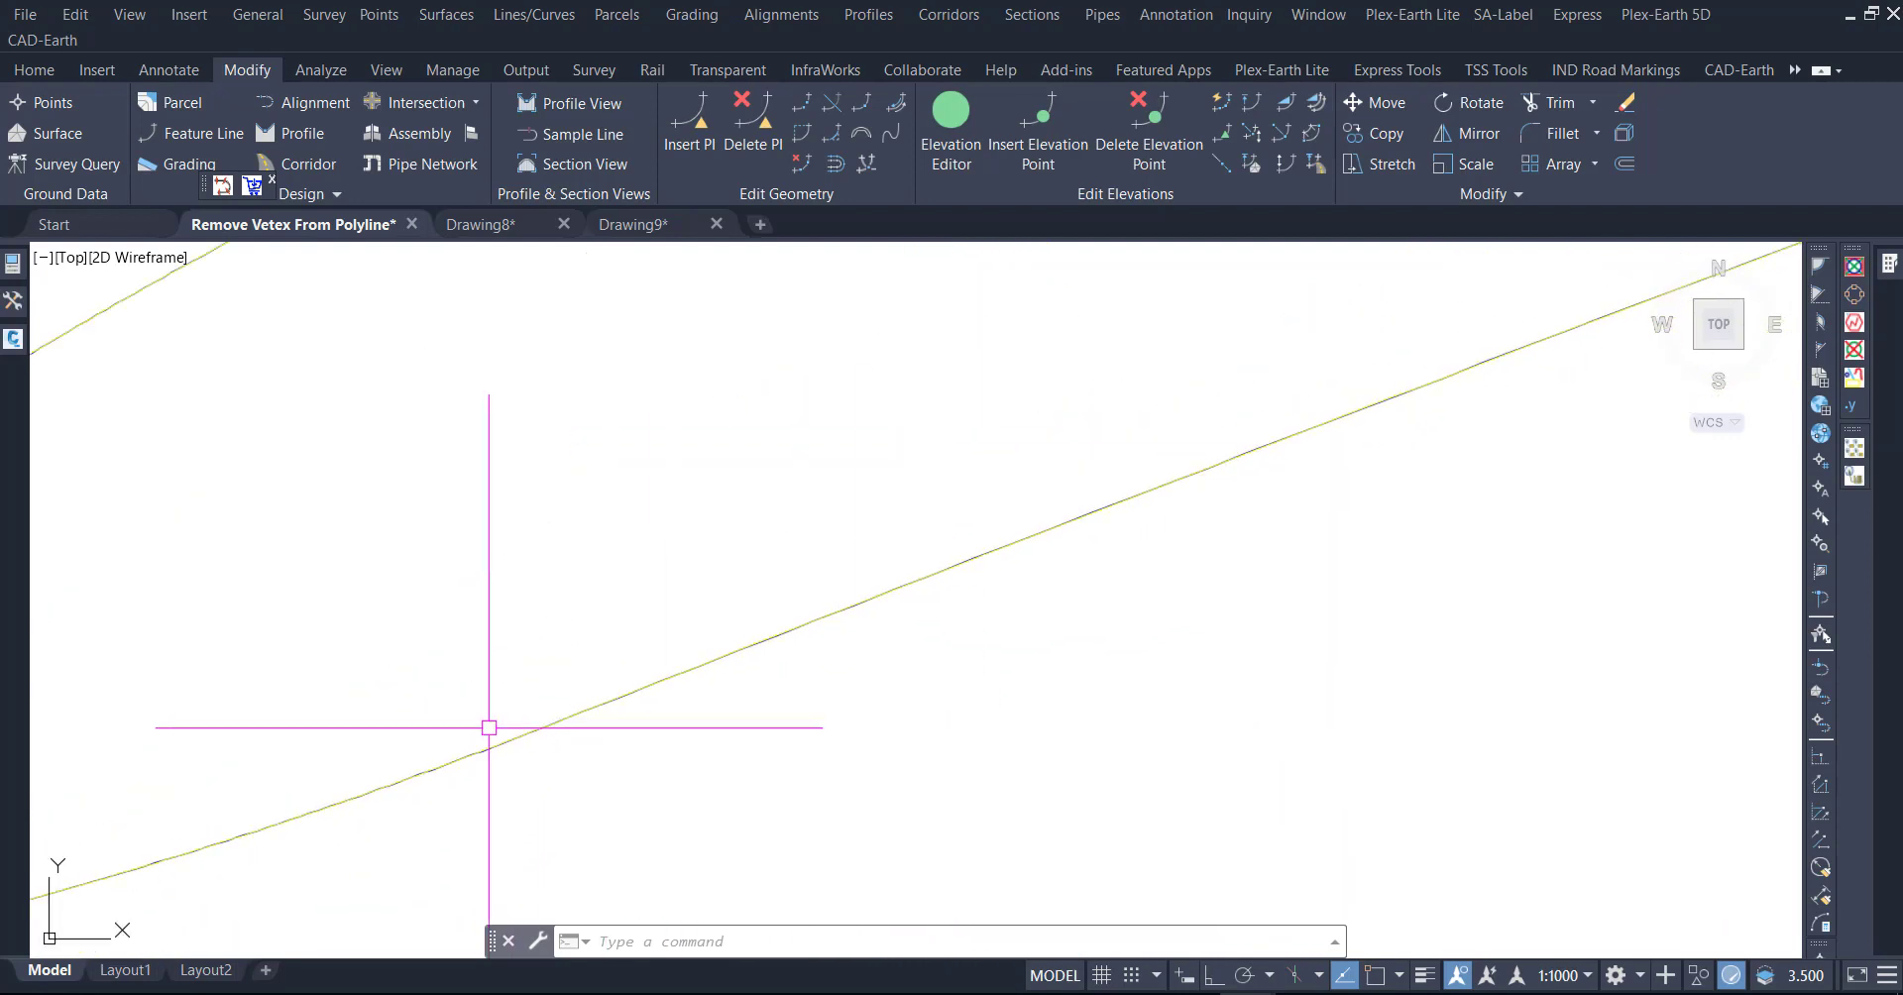
scroll(383, 734, "down", 2)
scroll(337, 738, "down", 2)
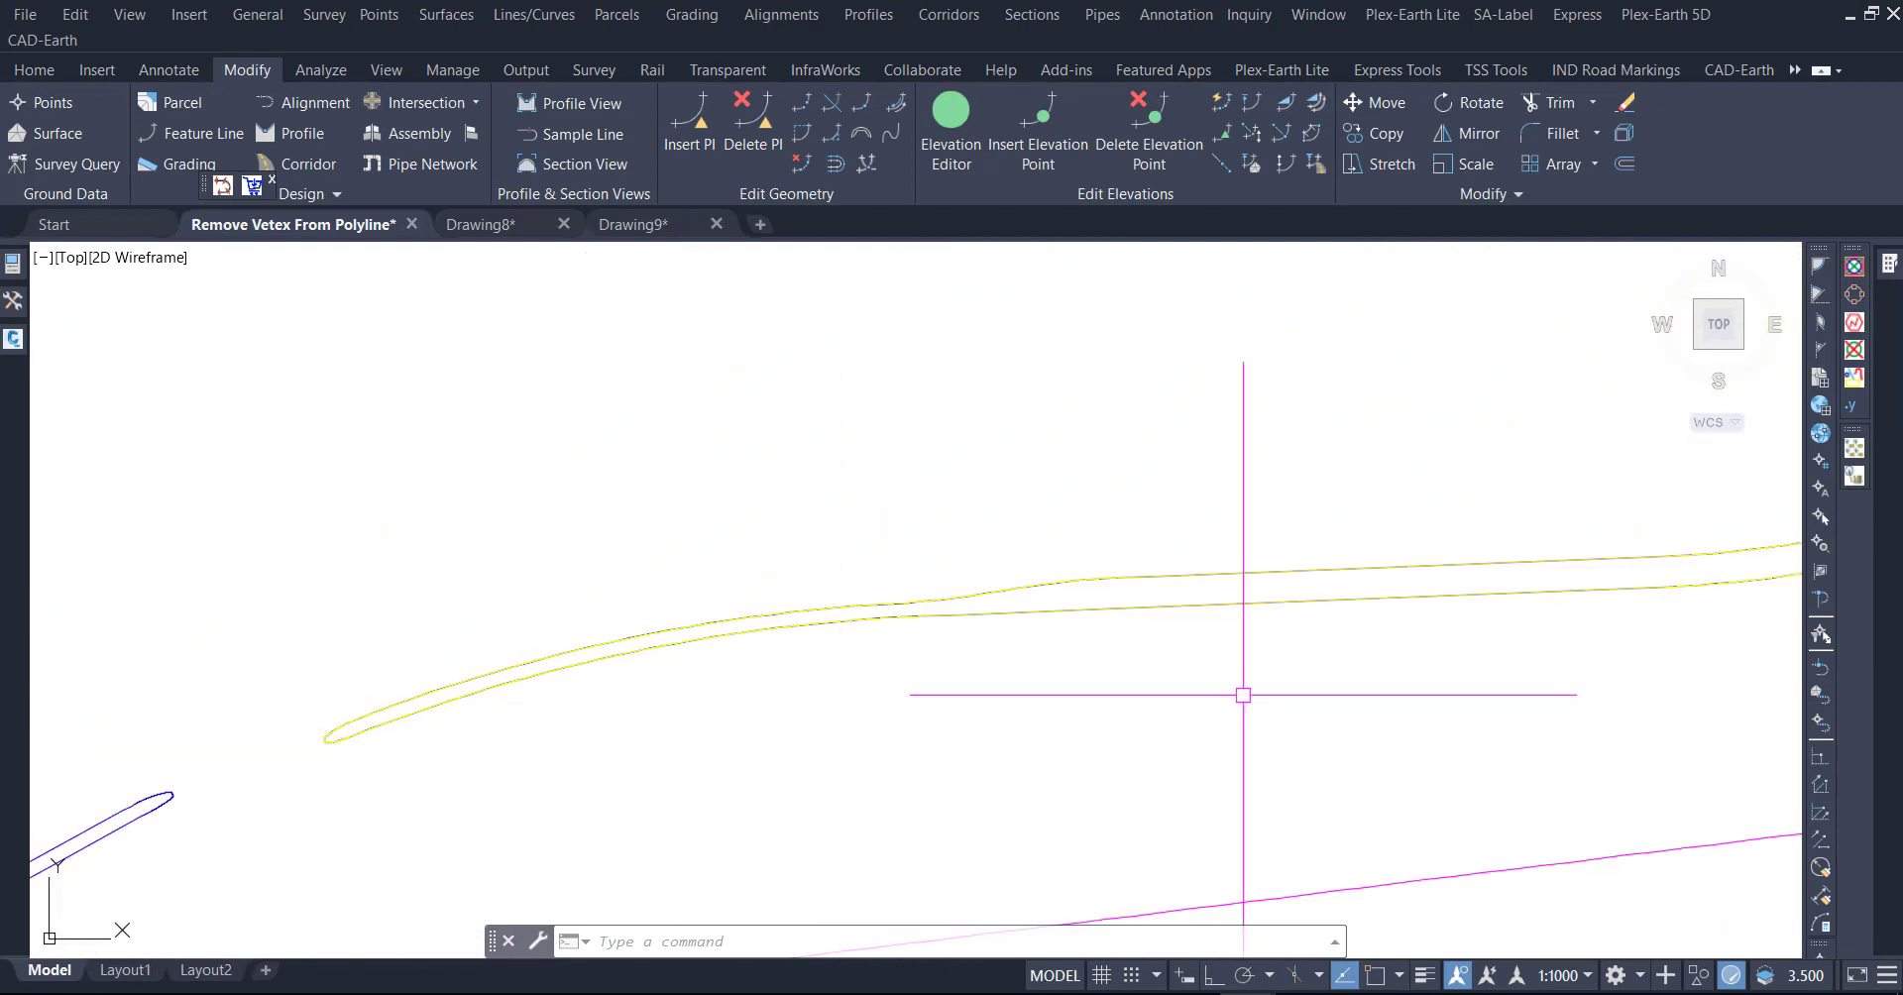
scroll(1040, 693, "down", 2)
scroll(1154, 581, "up", 2)
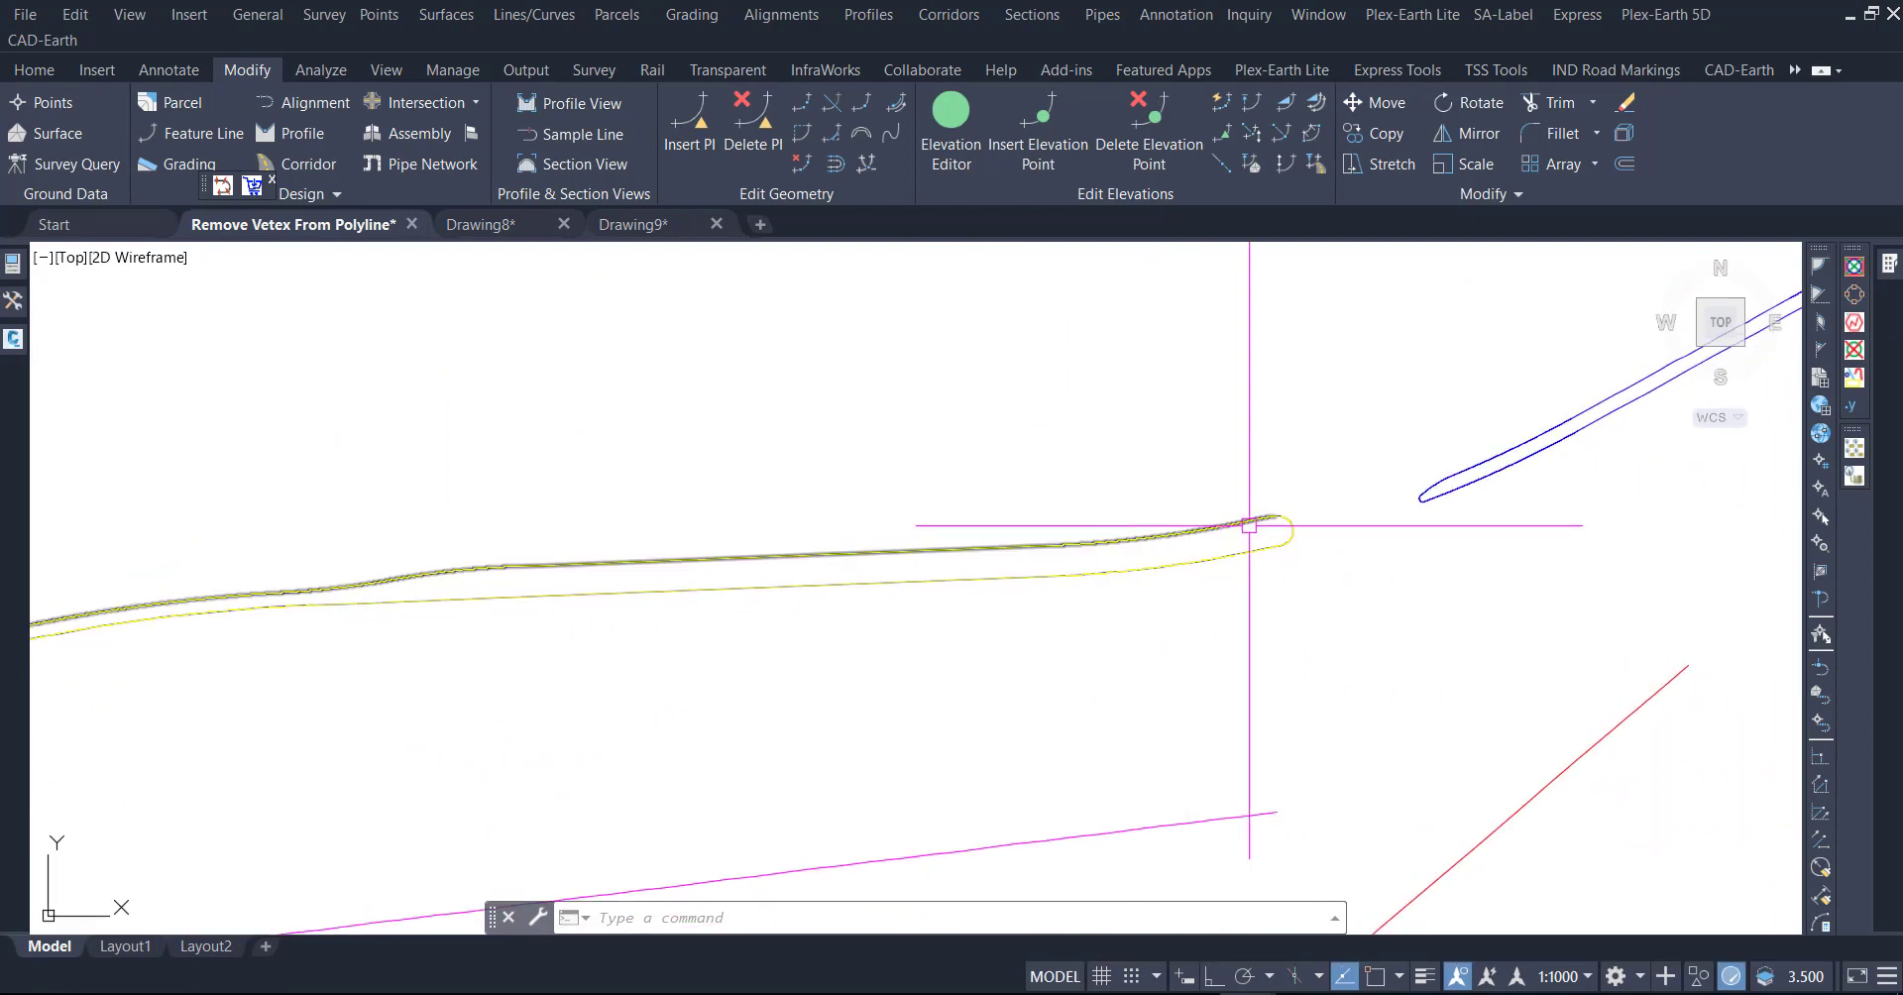
scroll(1261, 531, "up", 2)
scroll(1261, 535, "up", 2)
scroll(1265, 552, "up", 2)
scroll(1297, 629, "down", 3)
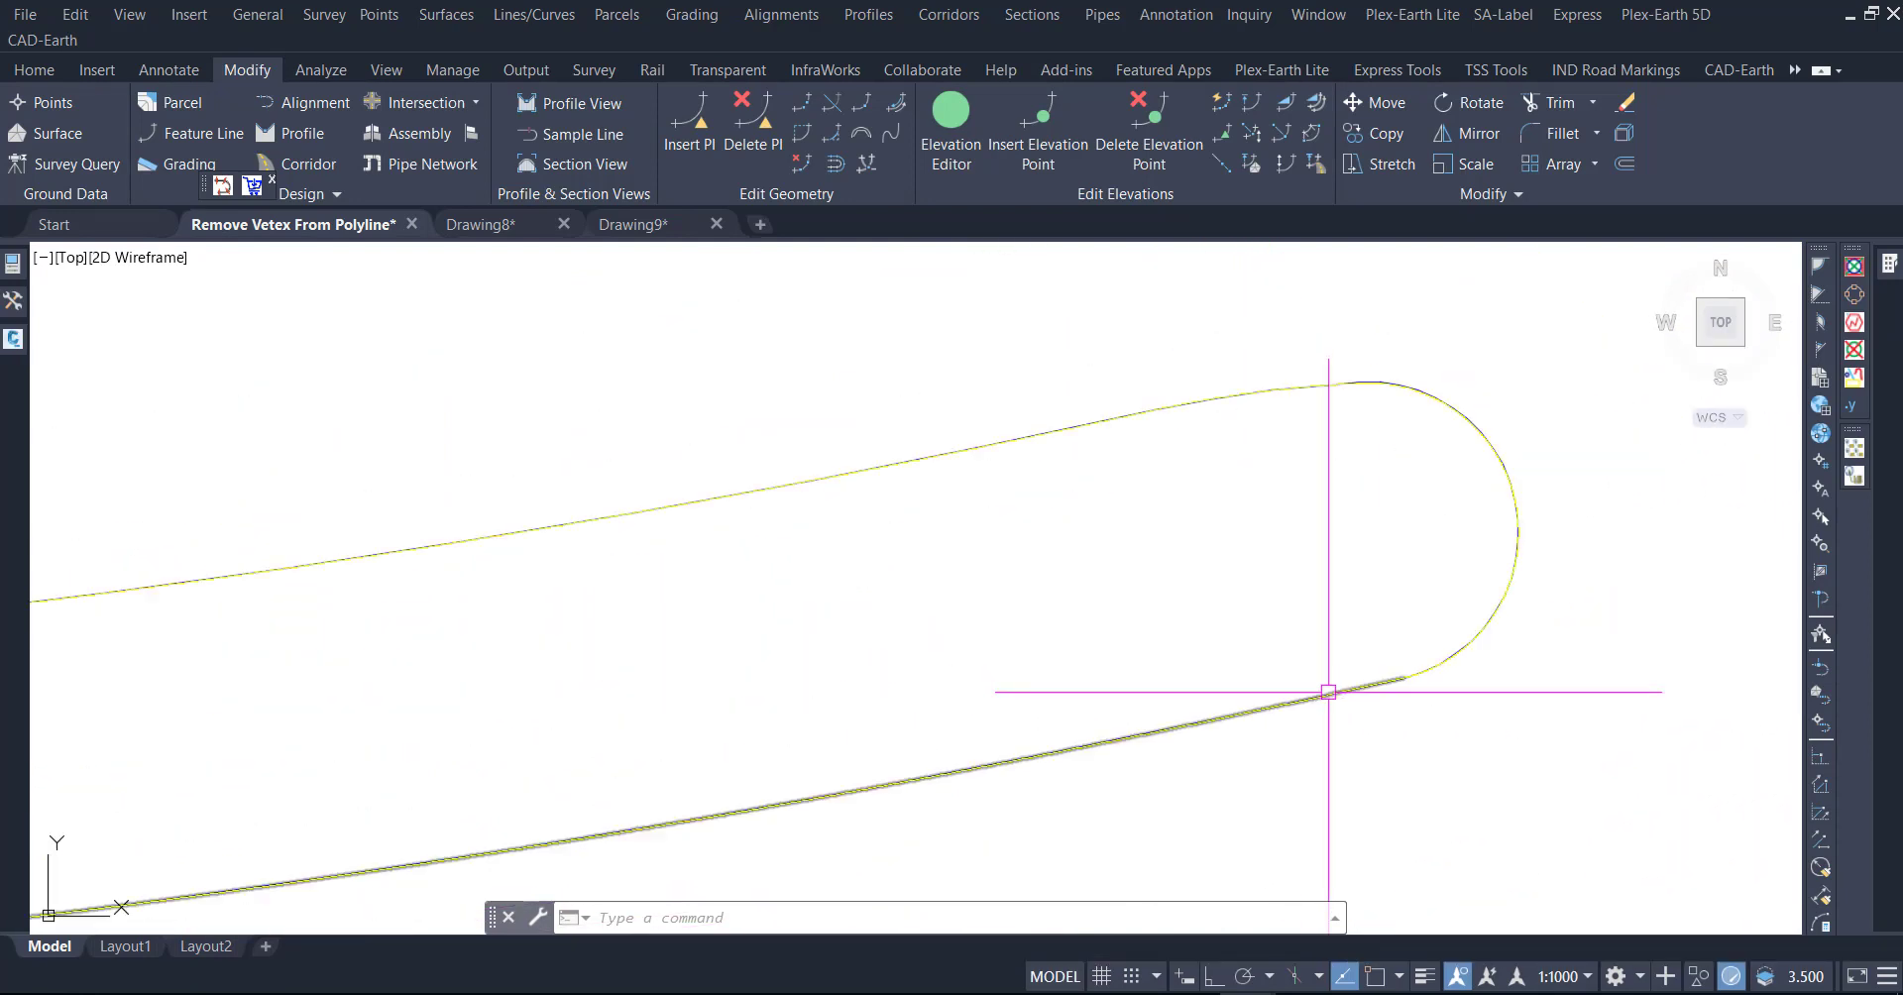
scroll(1311, 590, "up", 2)
- Regenerate the drawing with RE and inspect the smooth yellow loop toward its left end
type("re")
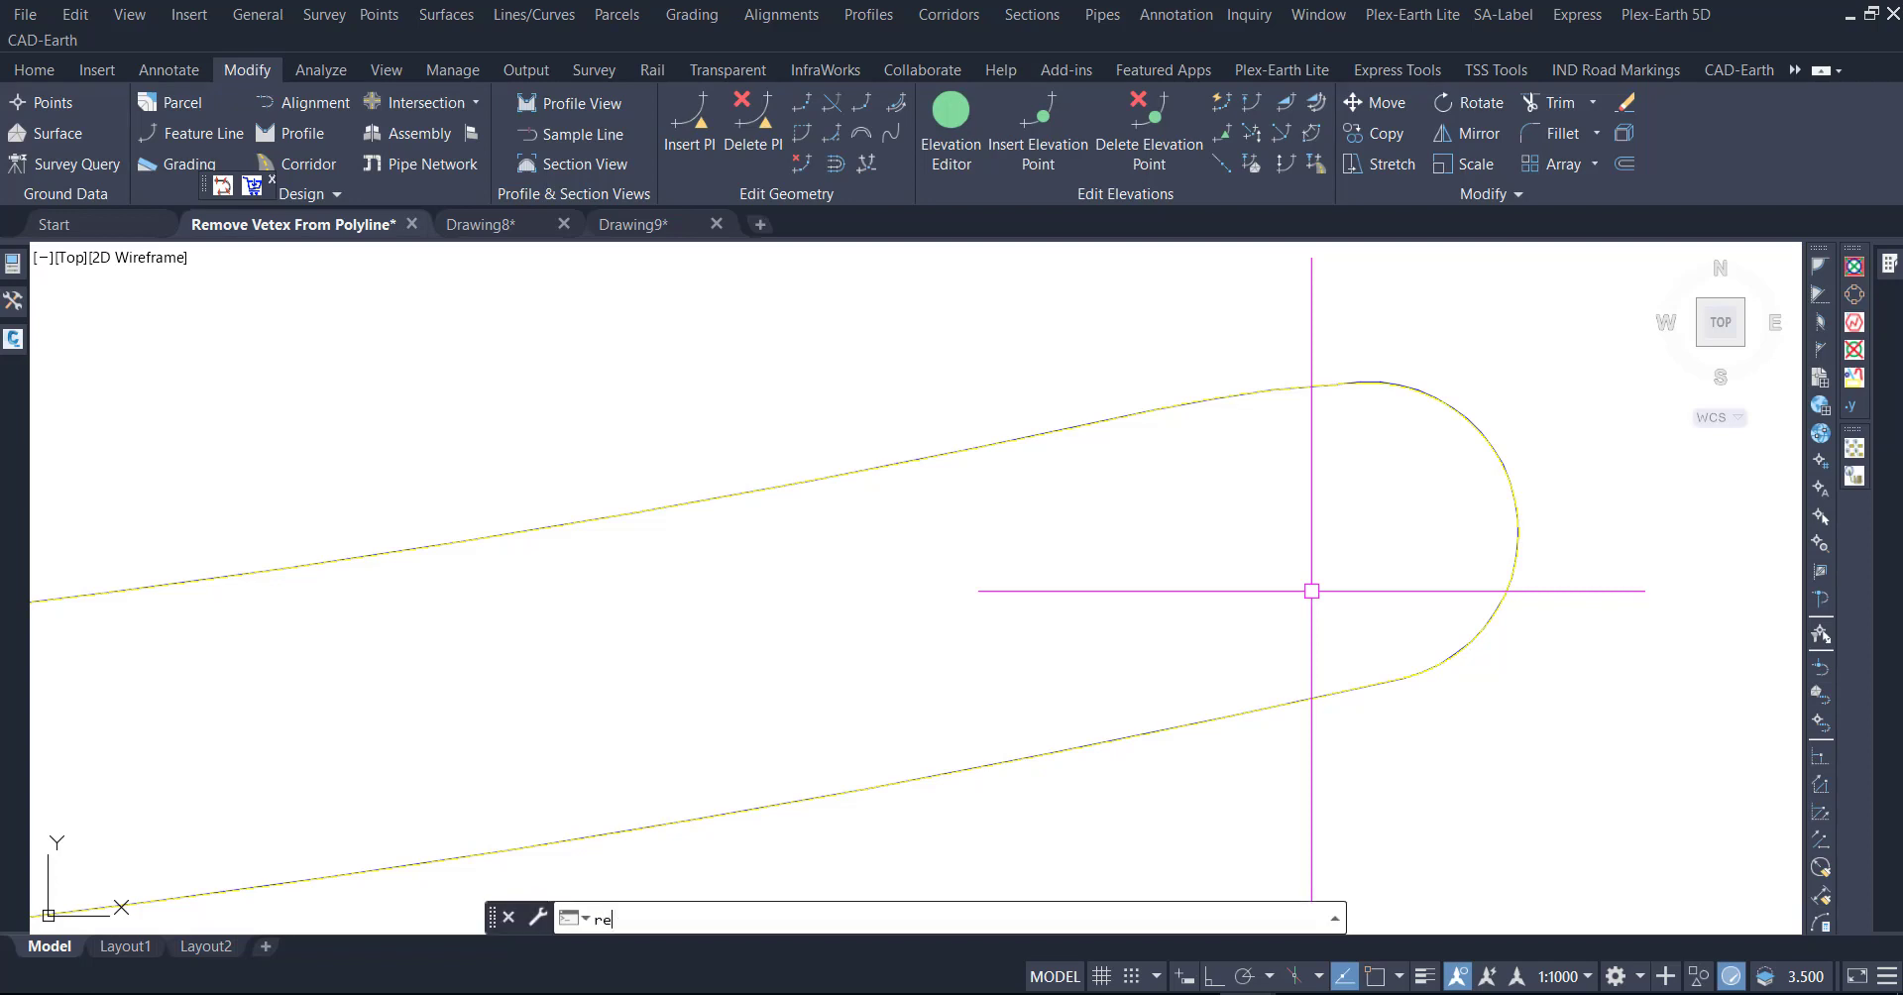
key("Return")
scroll(1311, 590, "down", 2)
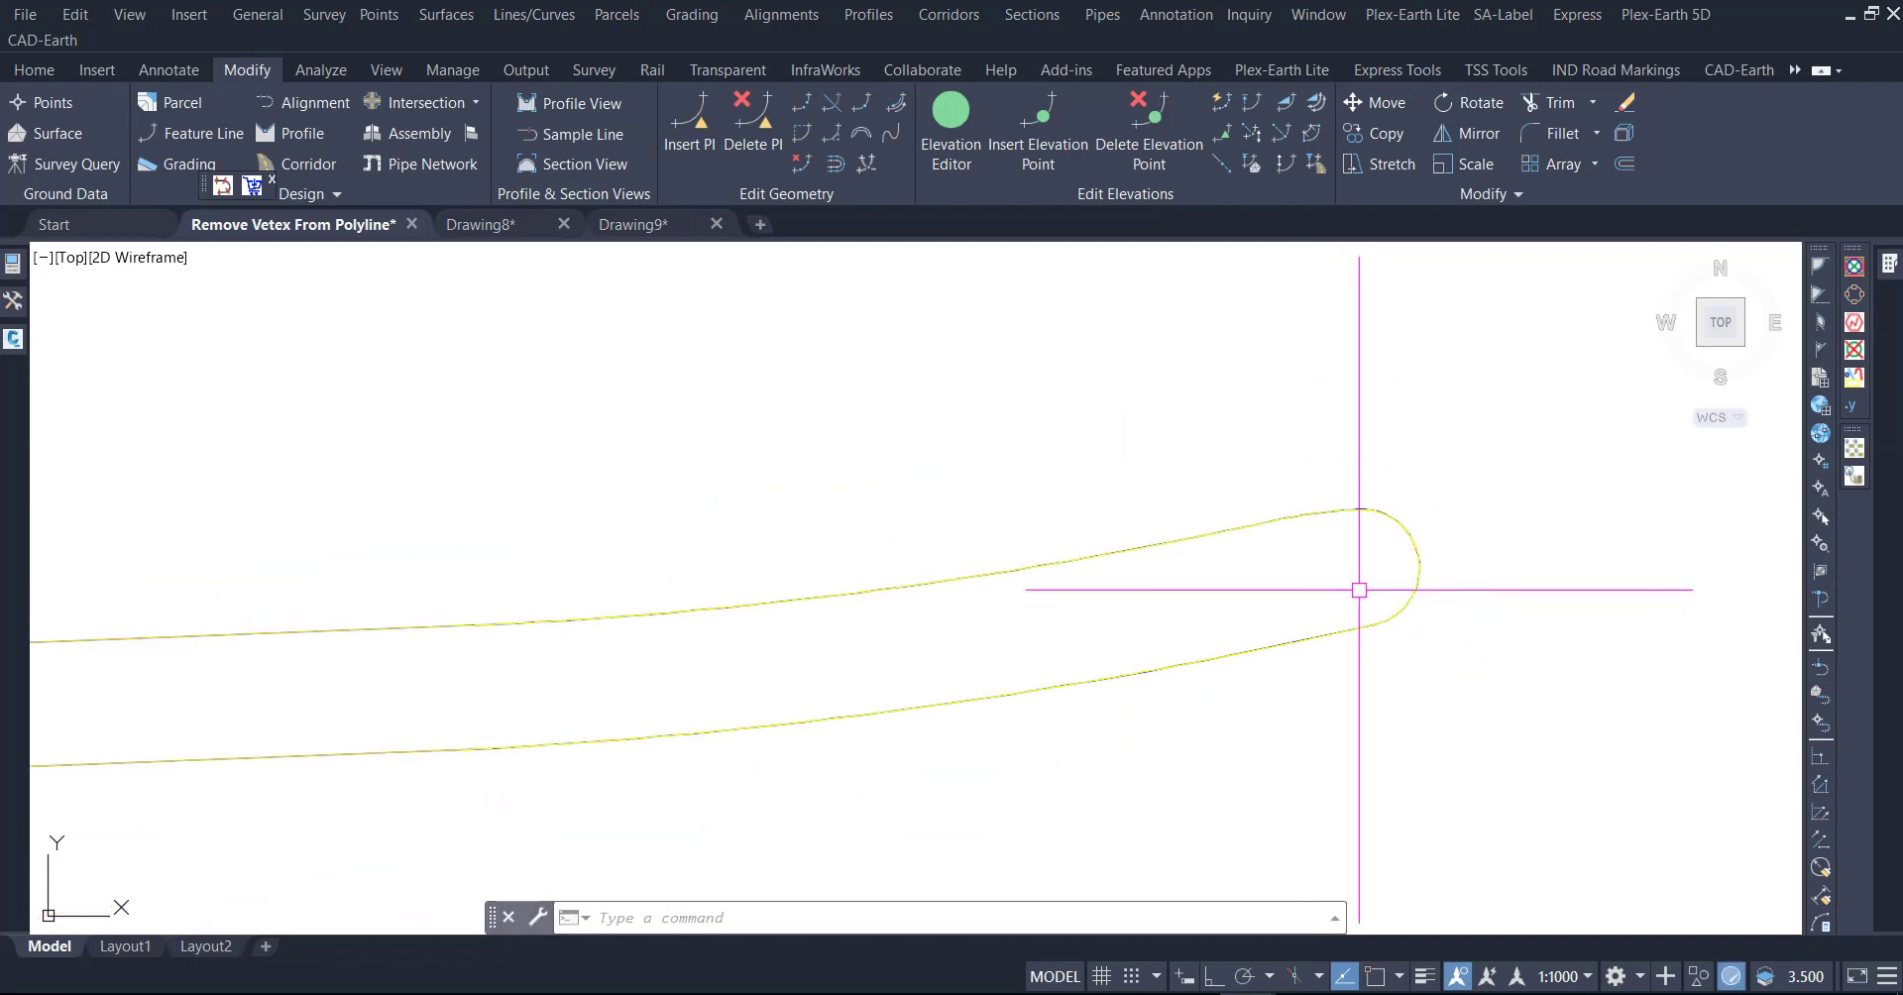
scroll(1299, 587, "down", 2)
scroll(918, 638, "down", 2)
middle_click_drag(769, 643, 1125, 598)
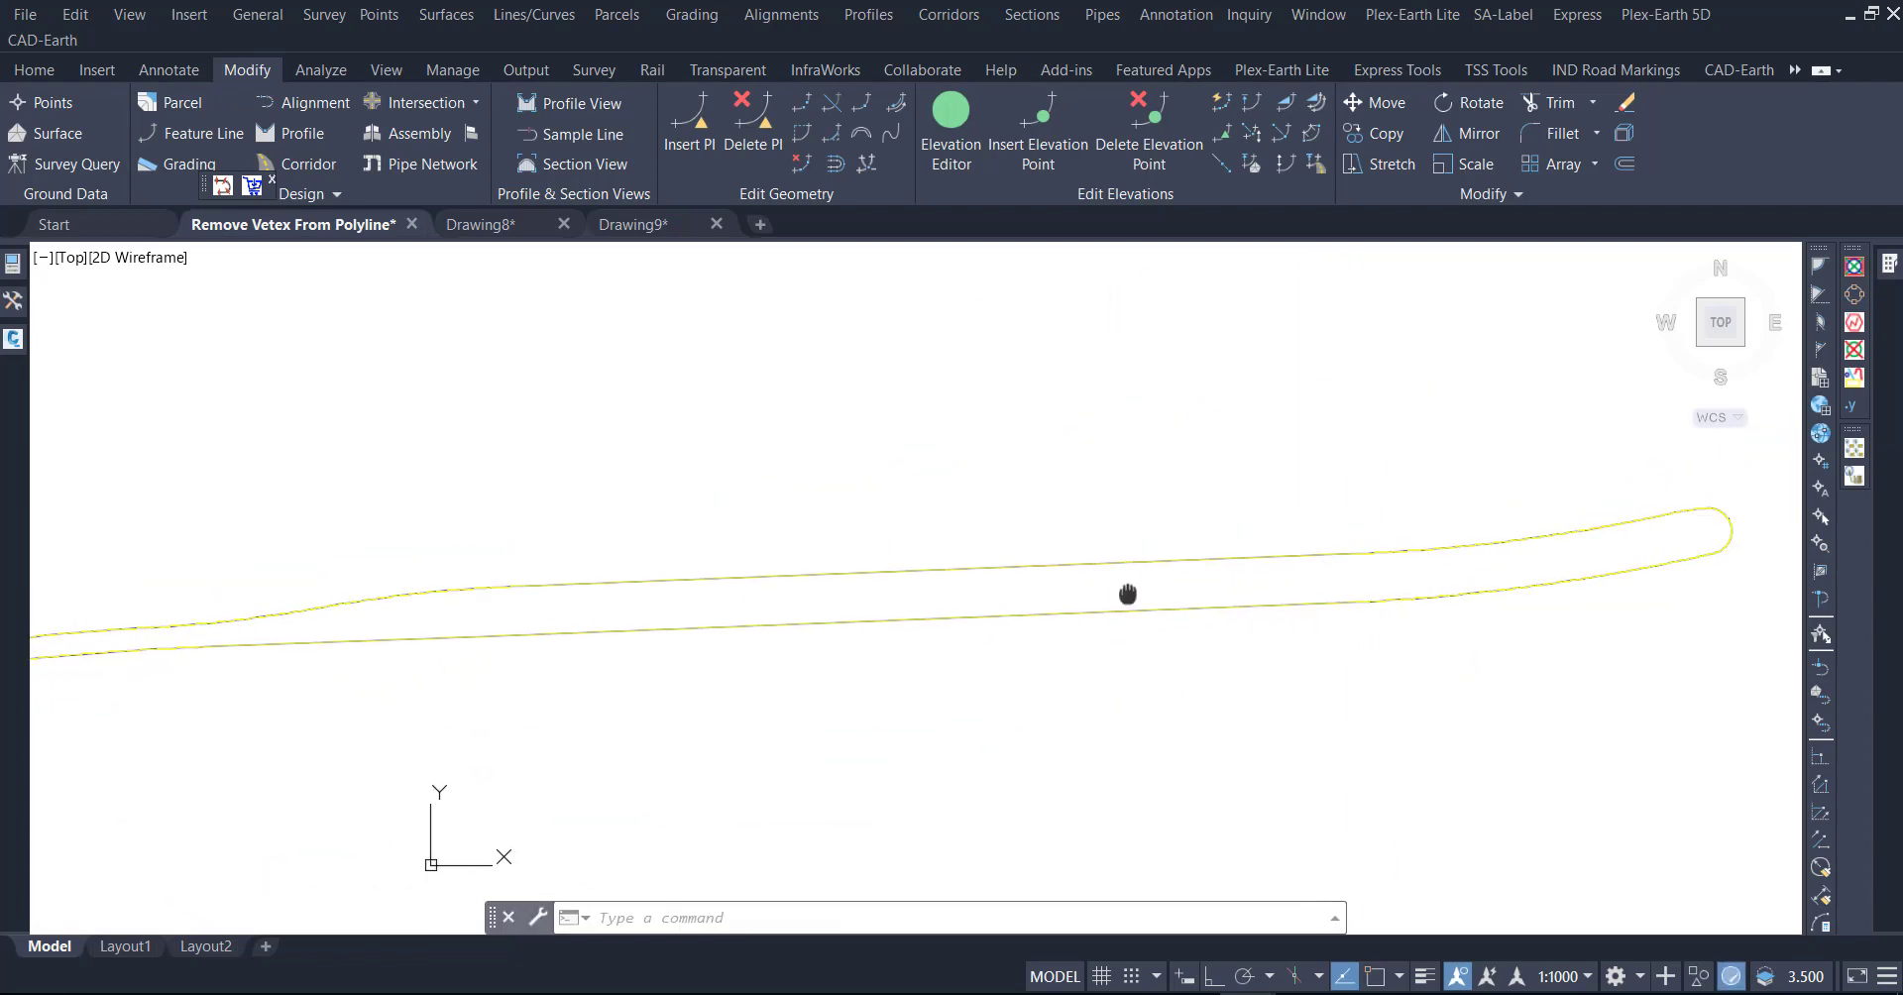
scroll(383, 616, "up", 2)
scroll(867, 539, "up", 2)
scroll(868, 539, "down", 3)
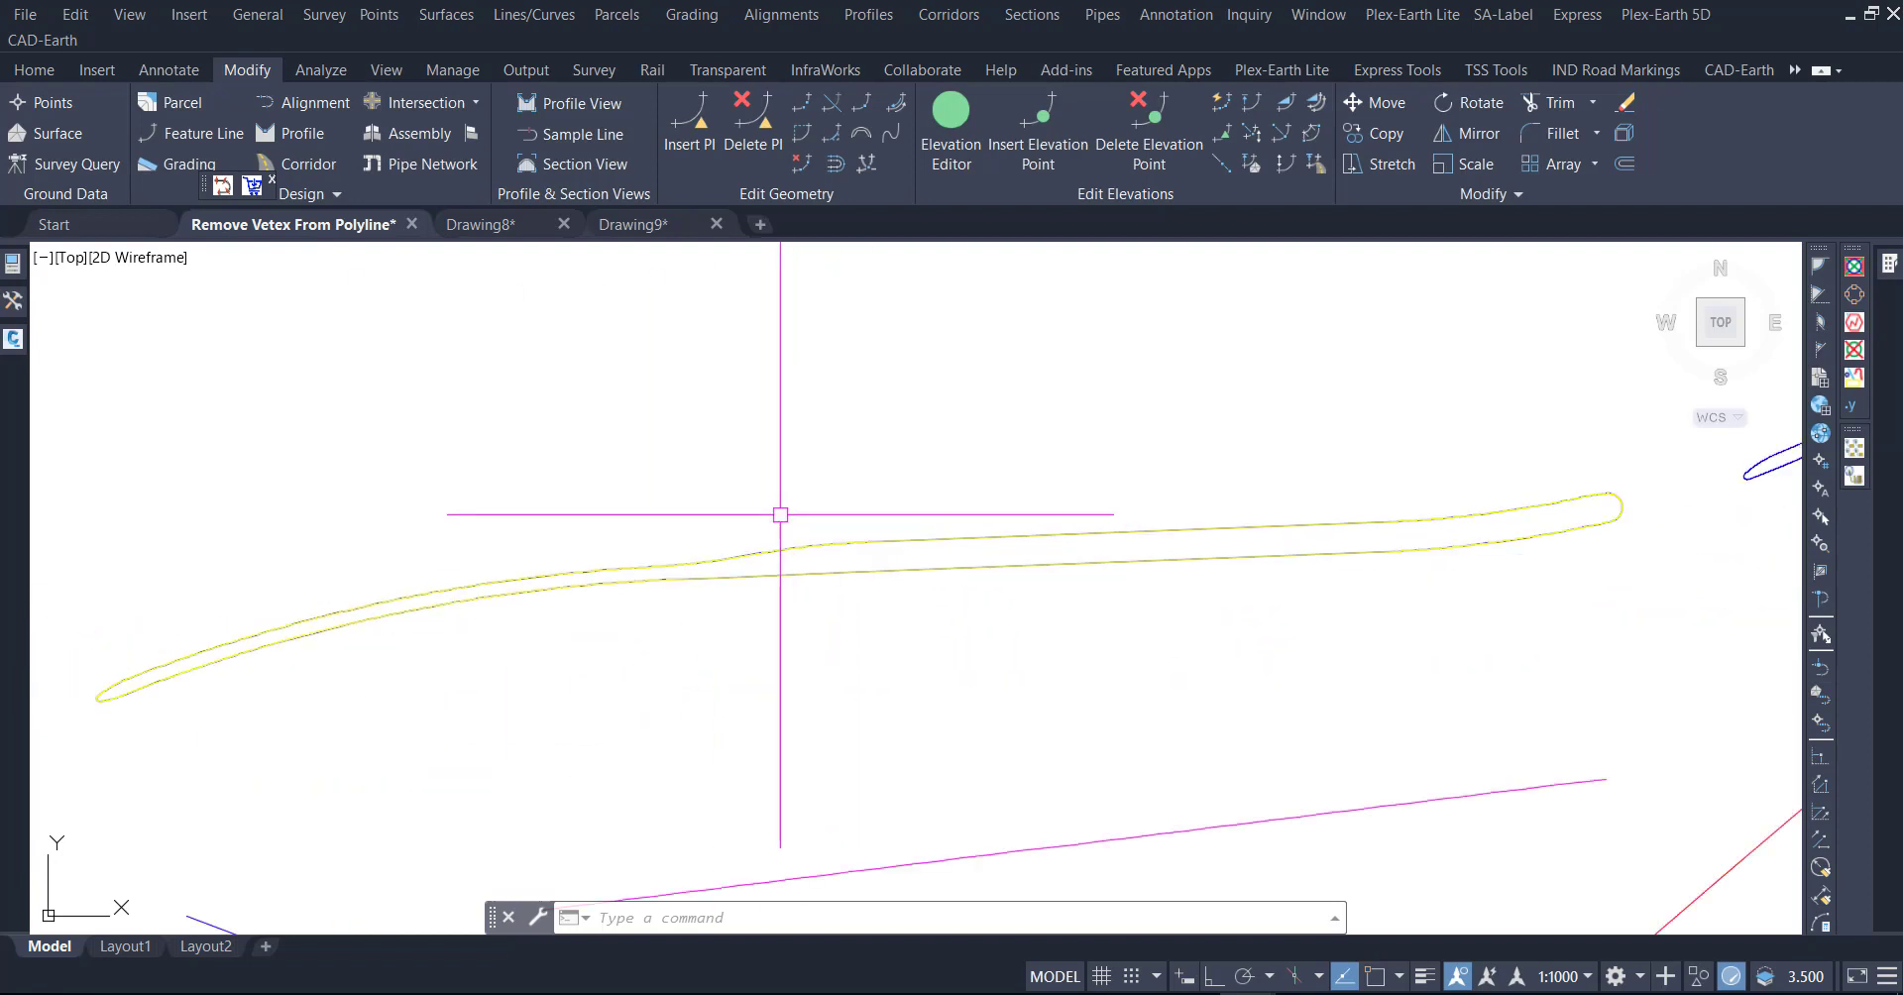
scroll(763, 595, "down", 2)
scroll(596, 752, "up", 4)
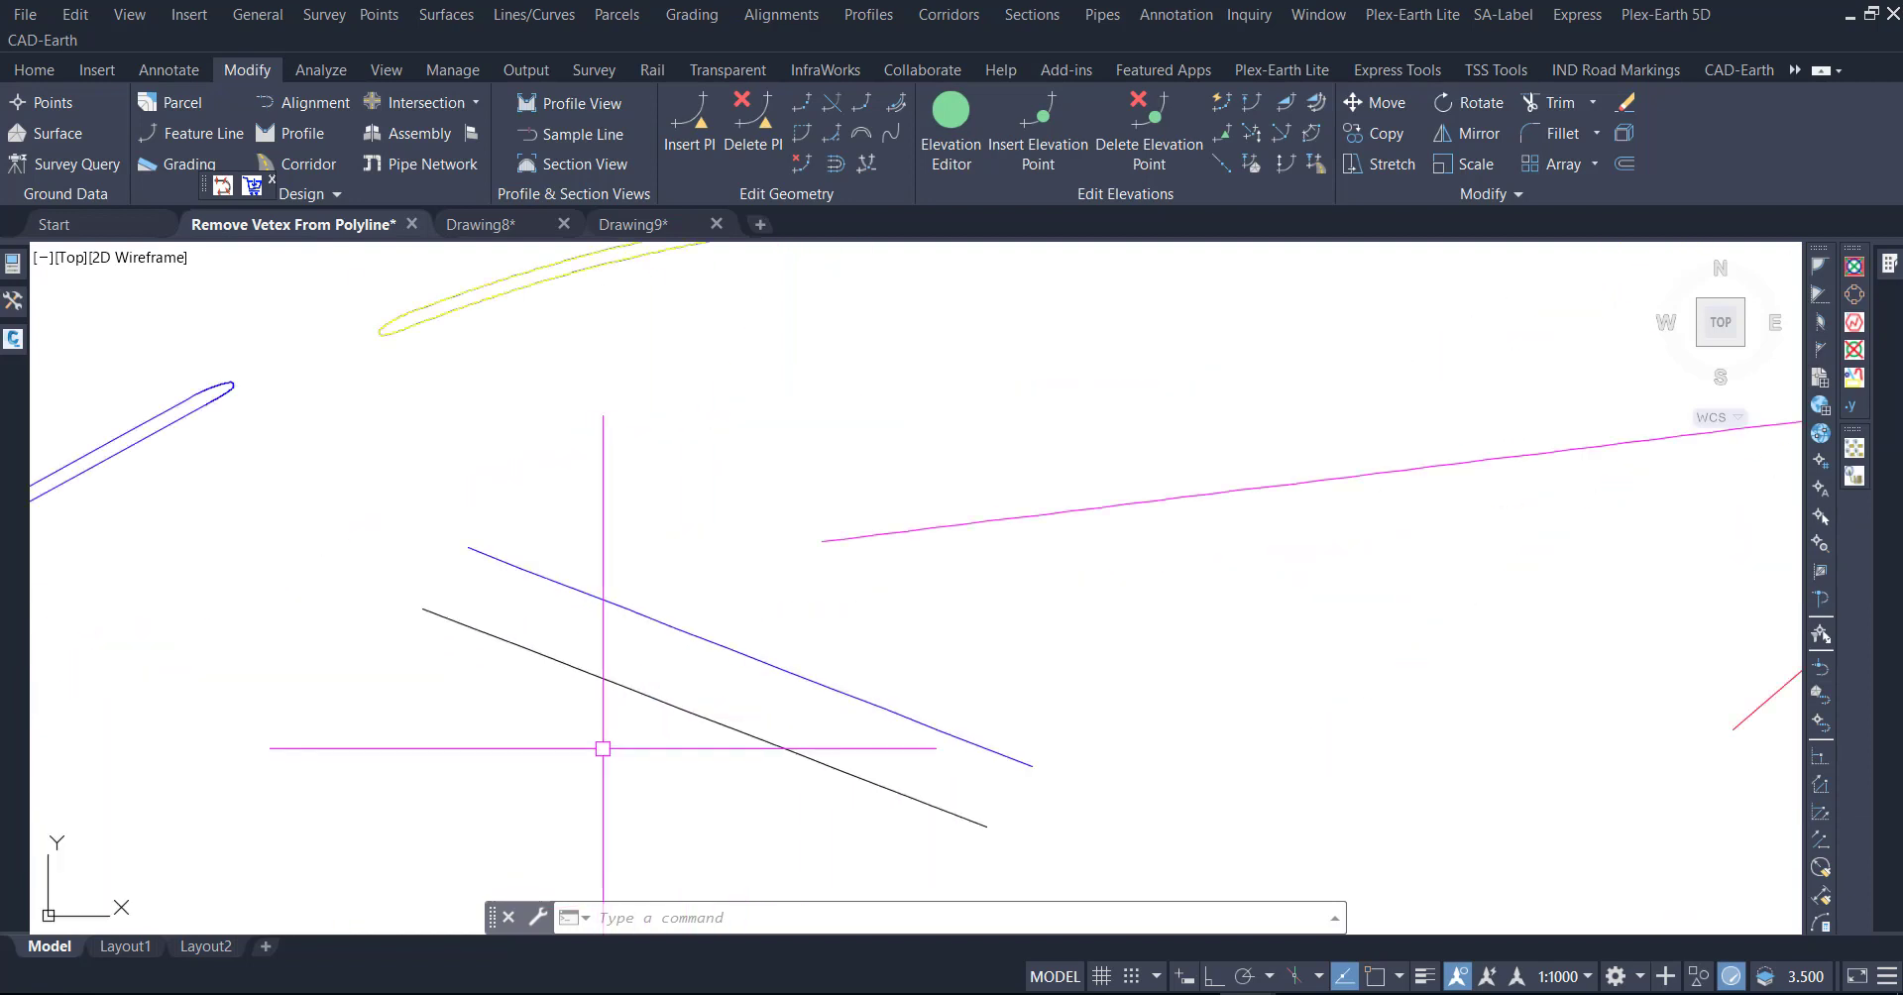
left_click(604, 679)
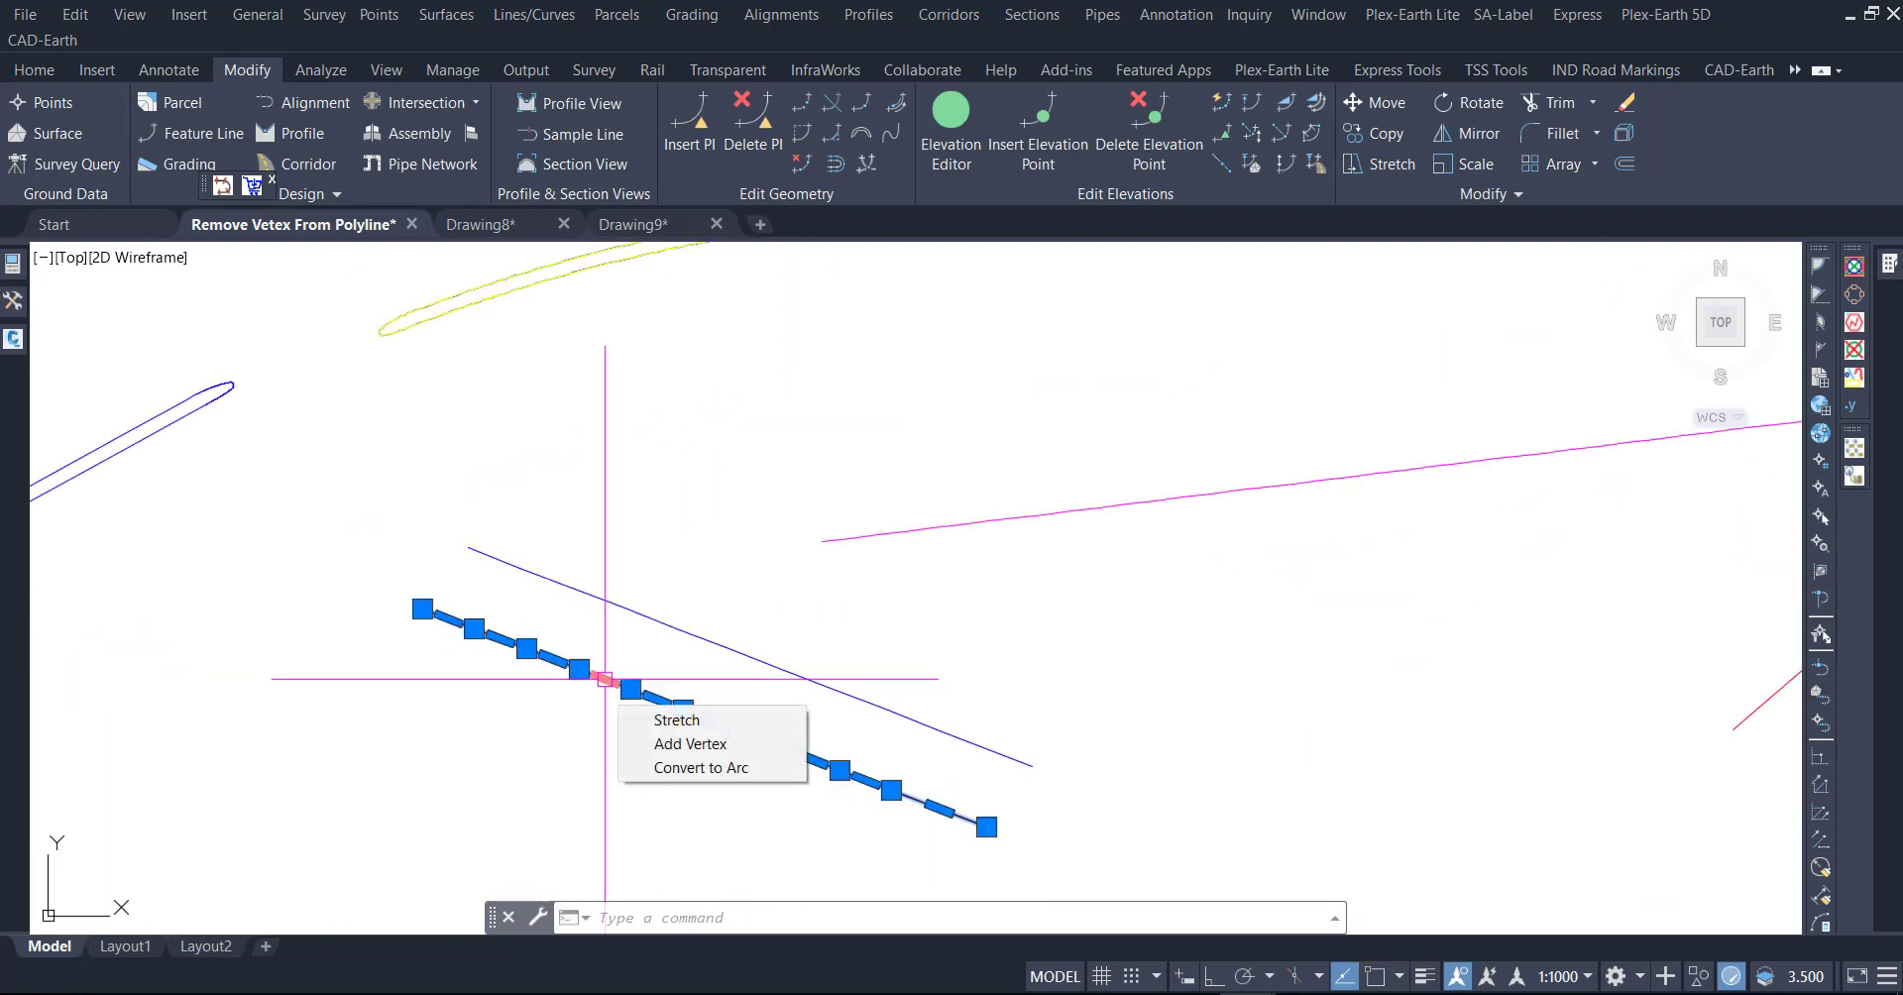
middle_click_drag(730, 782, 790, 738)
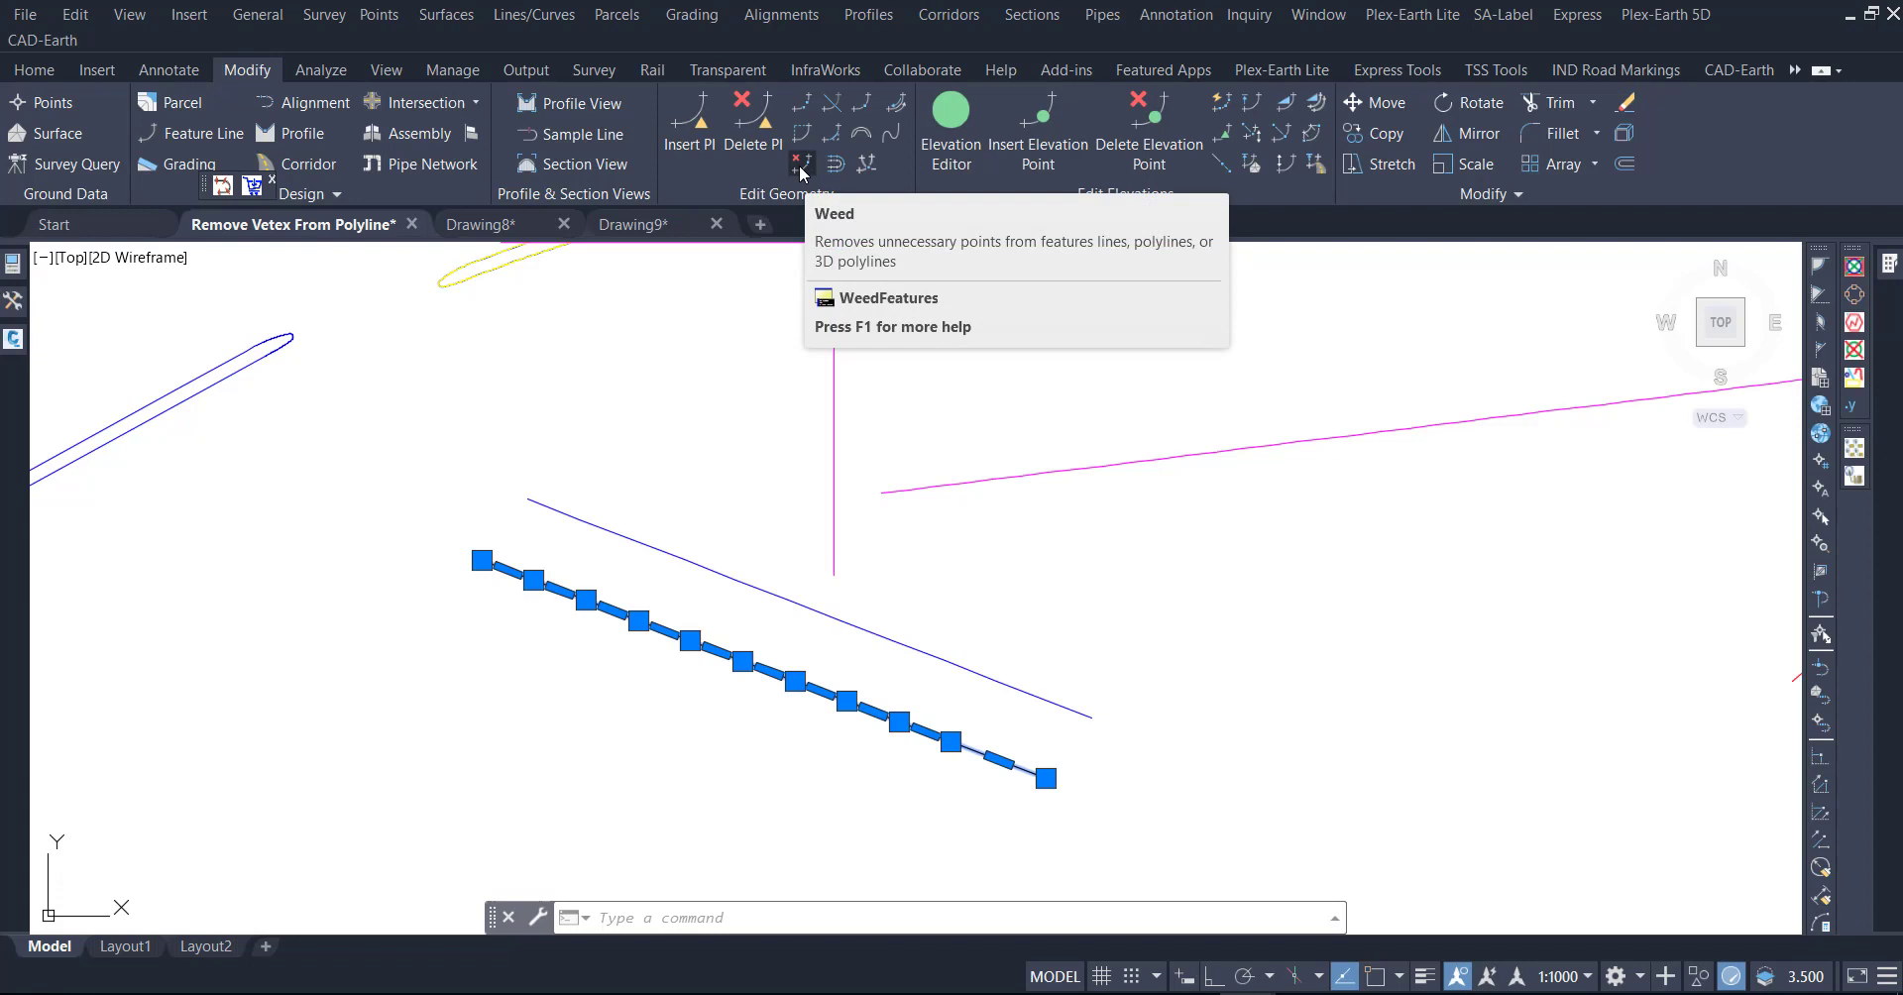
key("Escape")
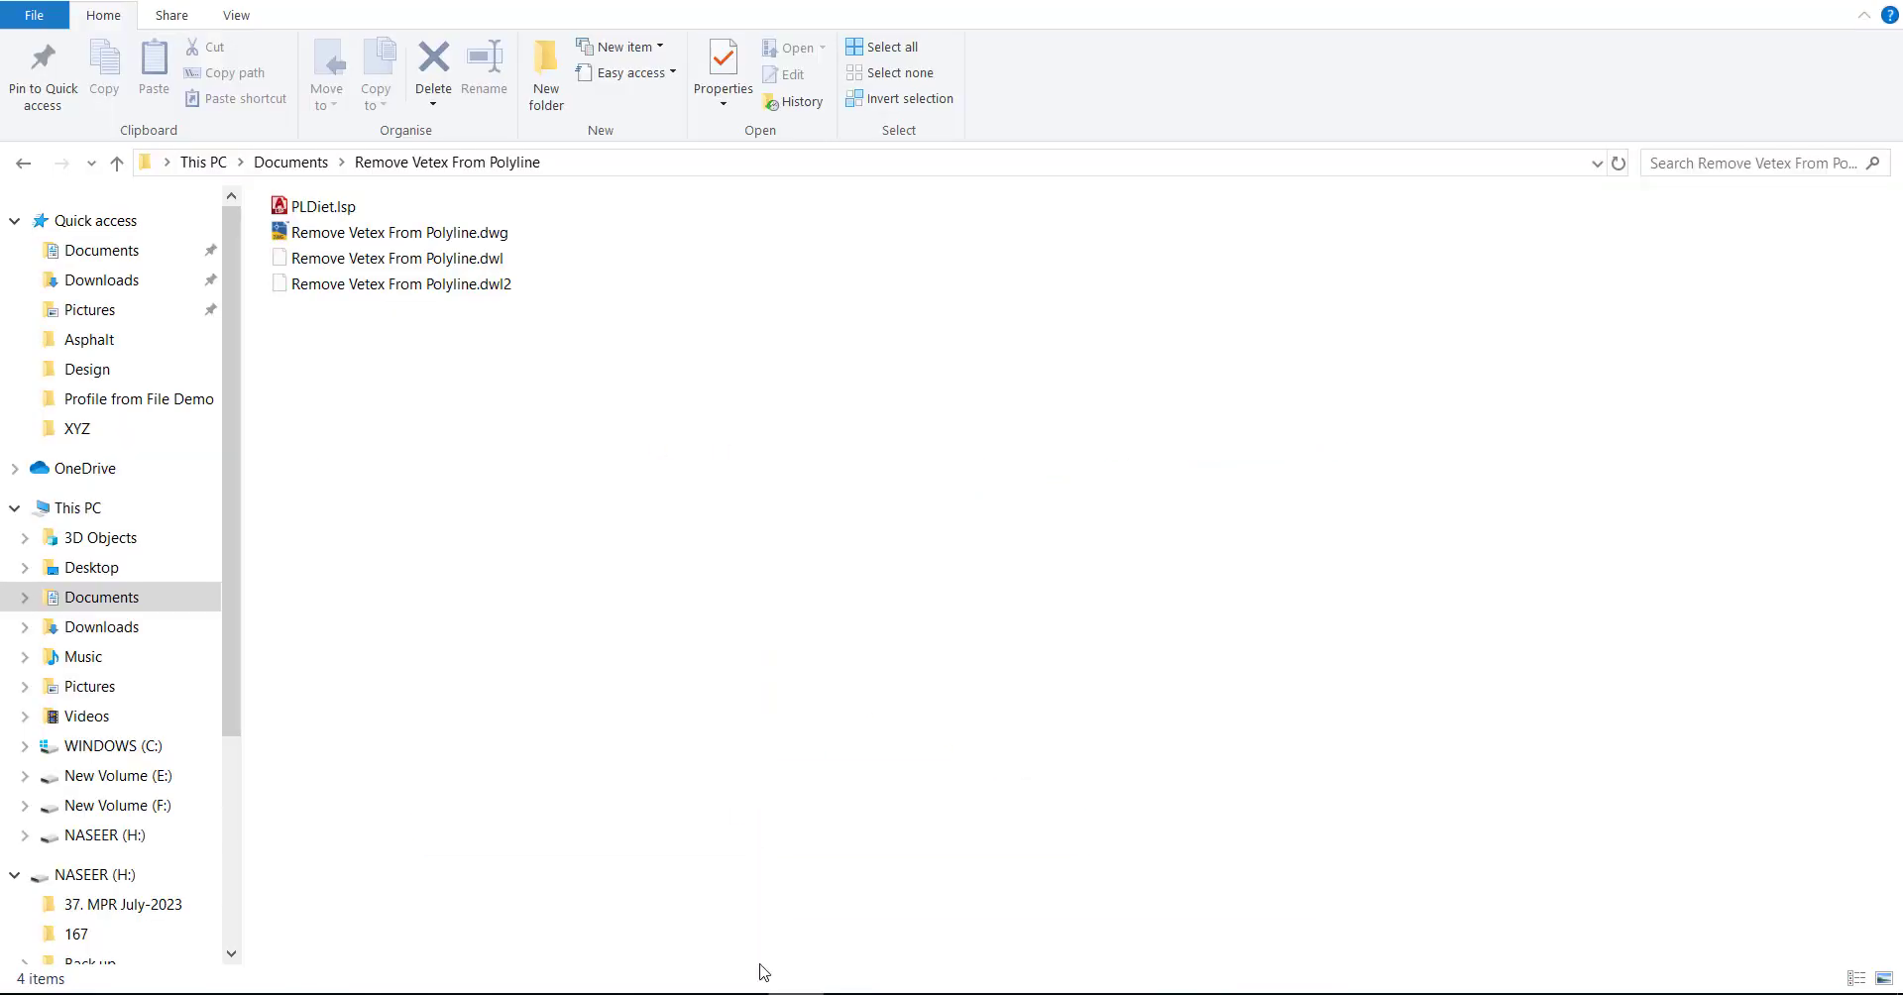
- Drag PLDiet.lsp from File Explorer onto the Civil 3D drawing to load it
left_click_drag(325, 207, 817, 442)
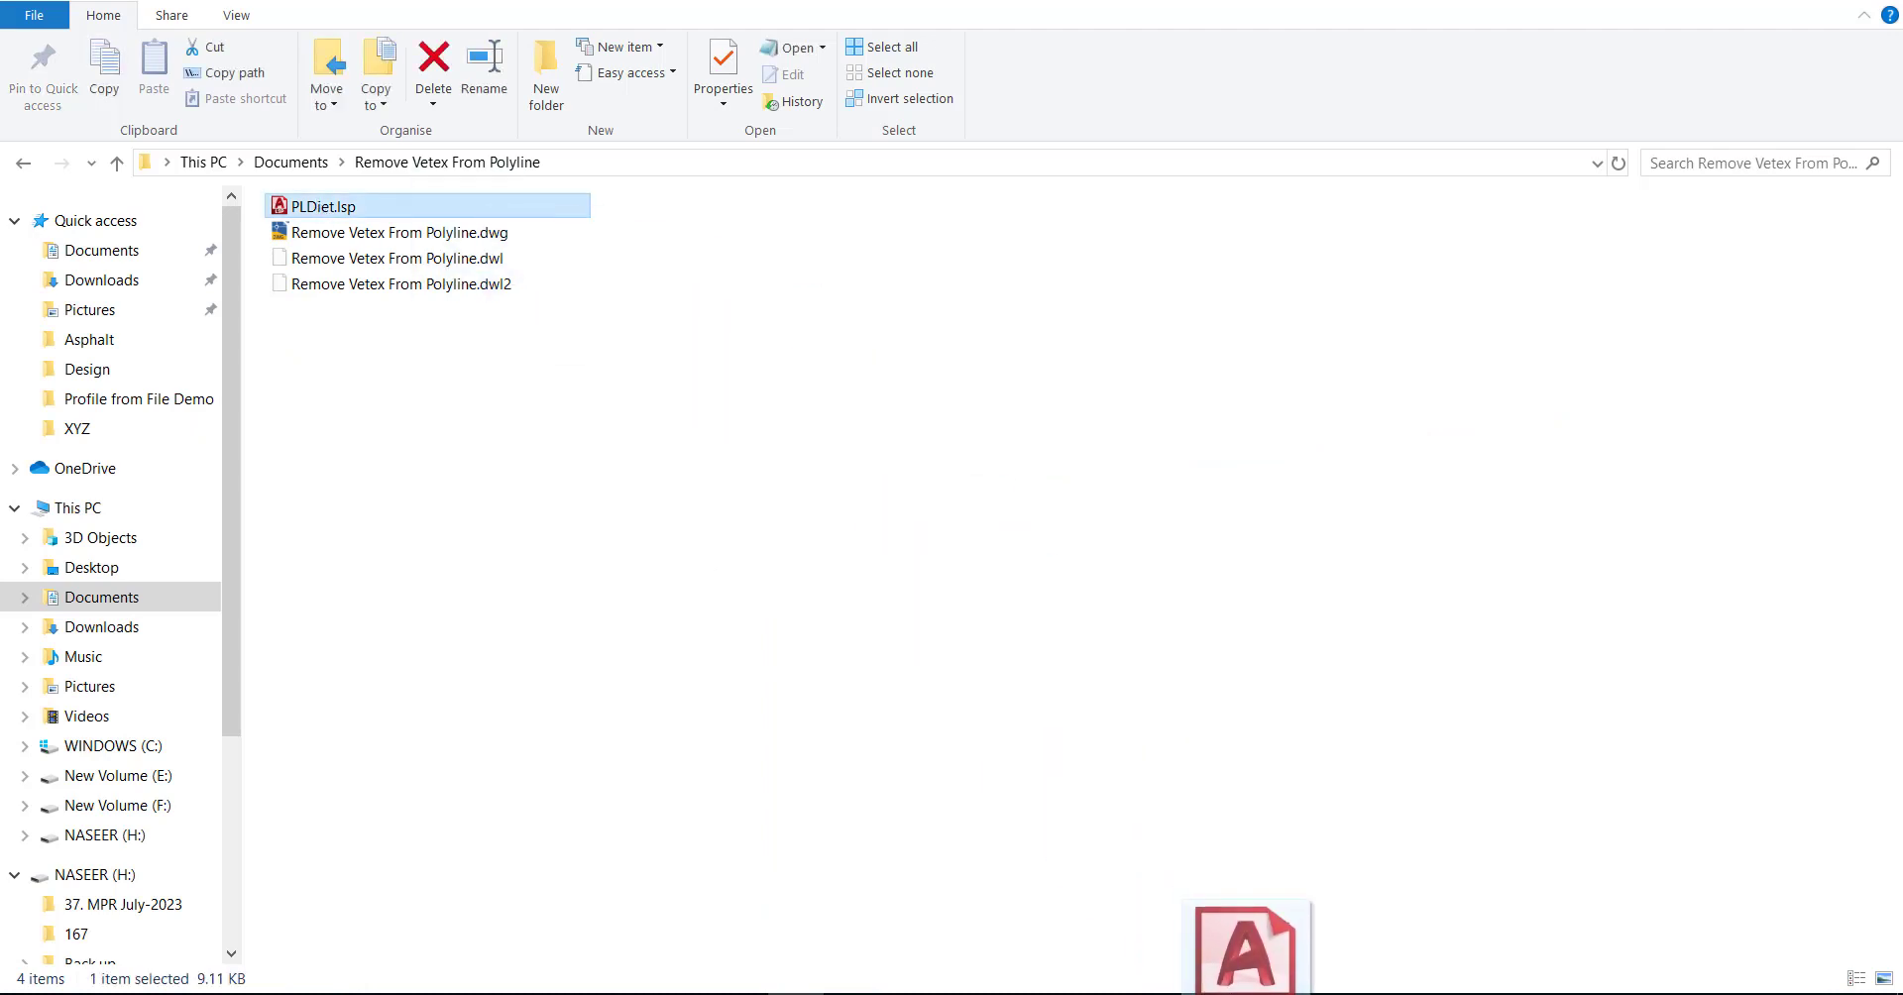
mouse_move(818, 442)
left_mouse_down()
mouse_move(1275, 991)
mouse_move(996, 835)
mouse_move(981, 639)
left_mouse_up()
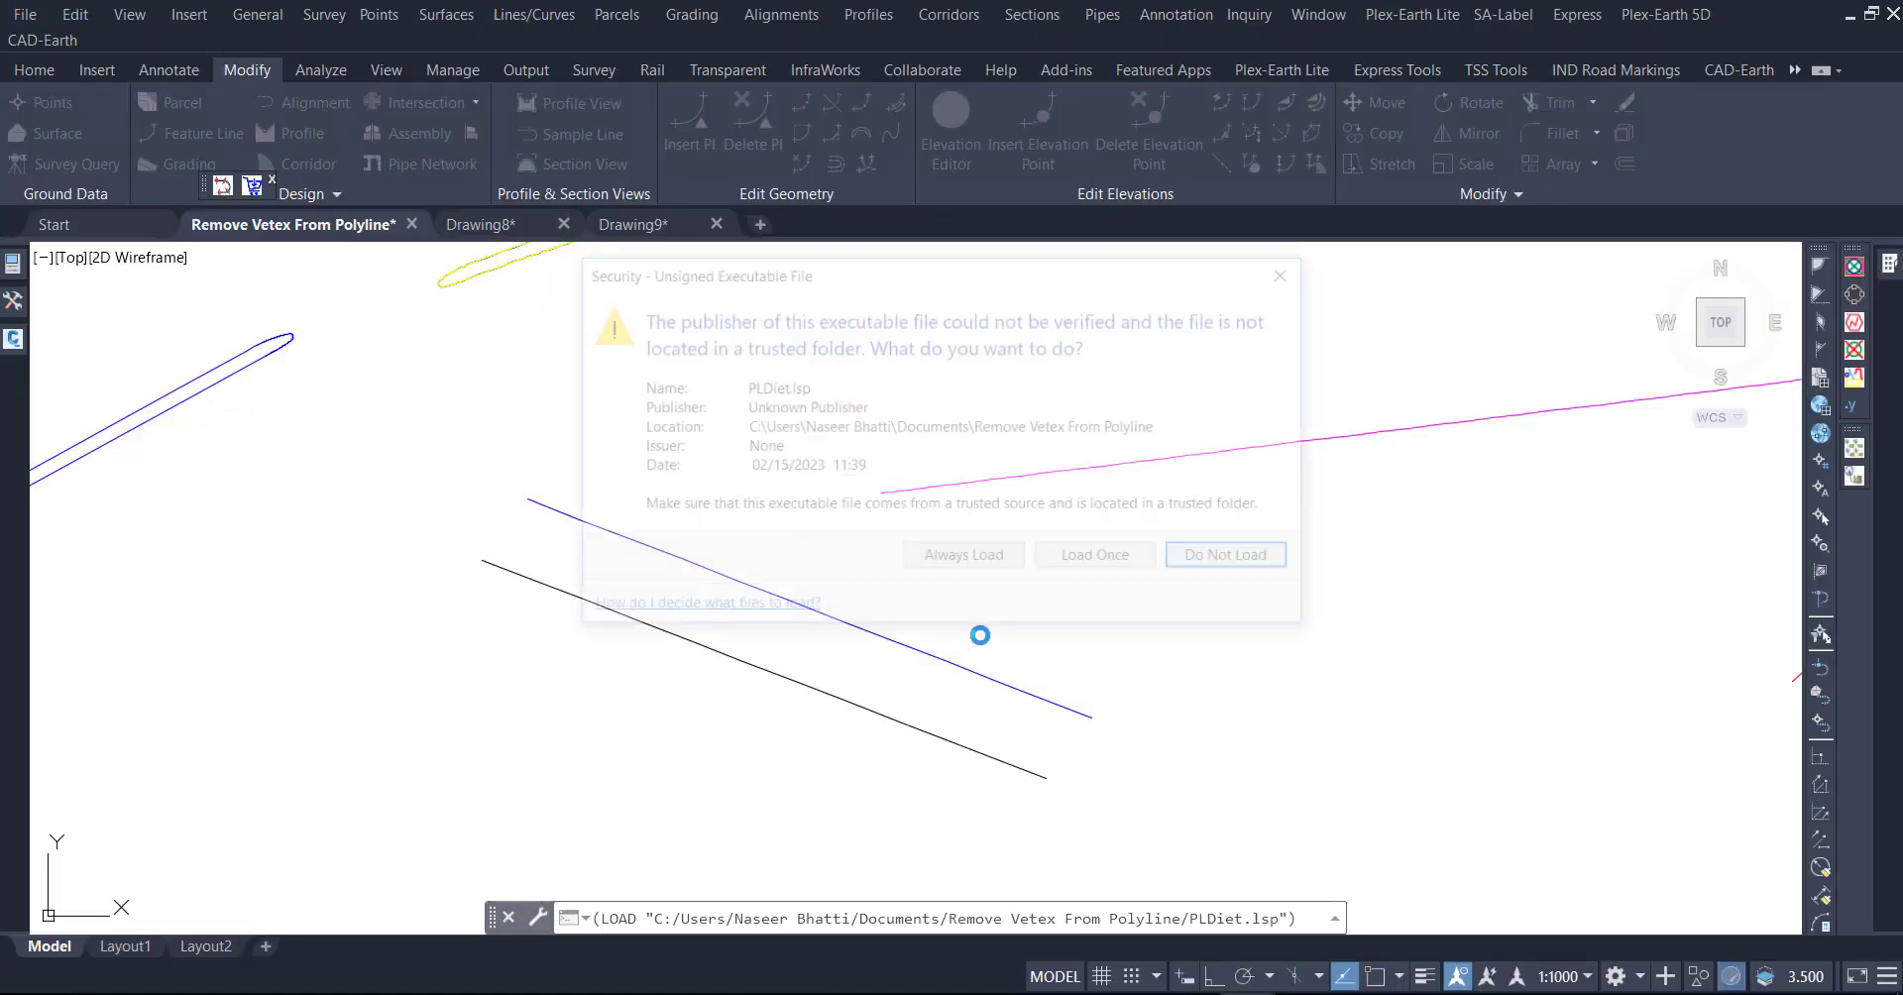
- Load PLDiet and run PLD with 50 maximum vertex distance, default tolerance, straightening arcs
left_click(1078, 573)
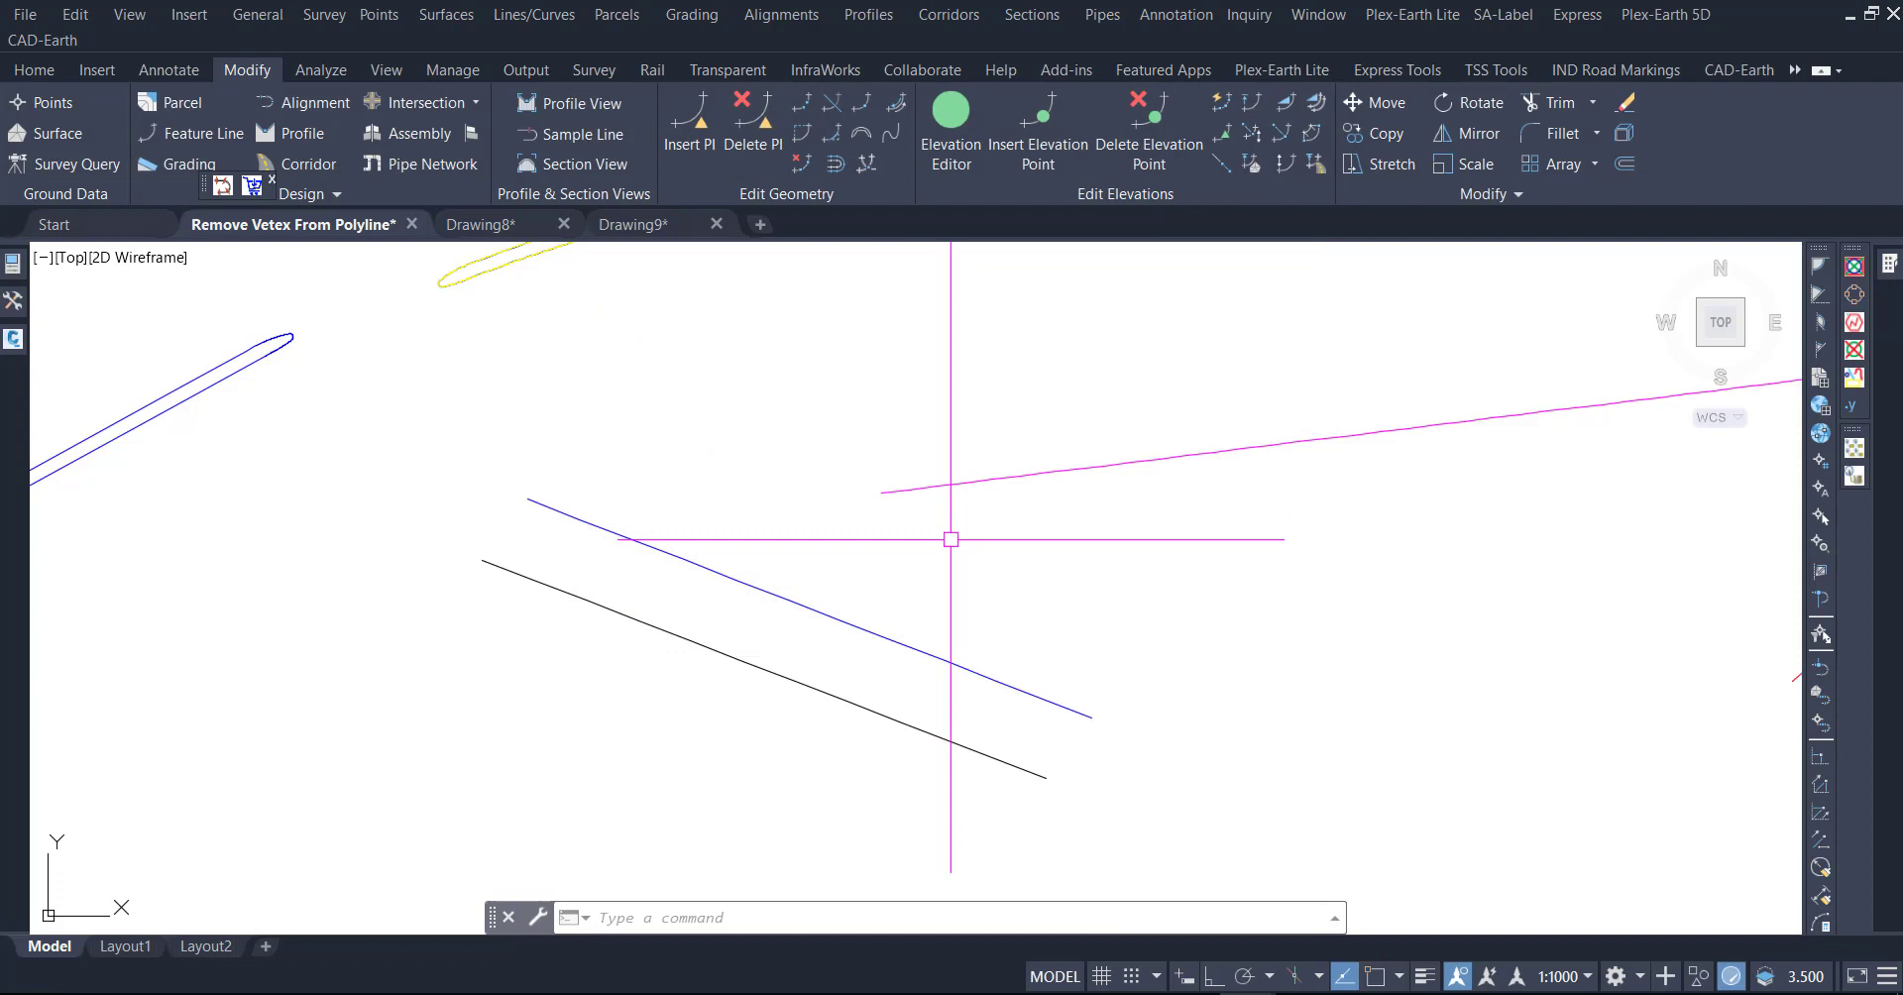
type("PLD")
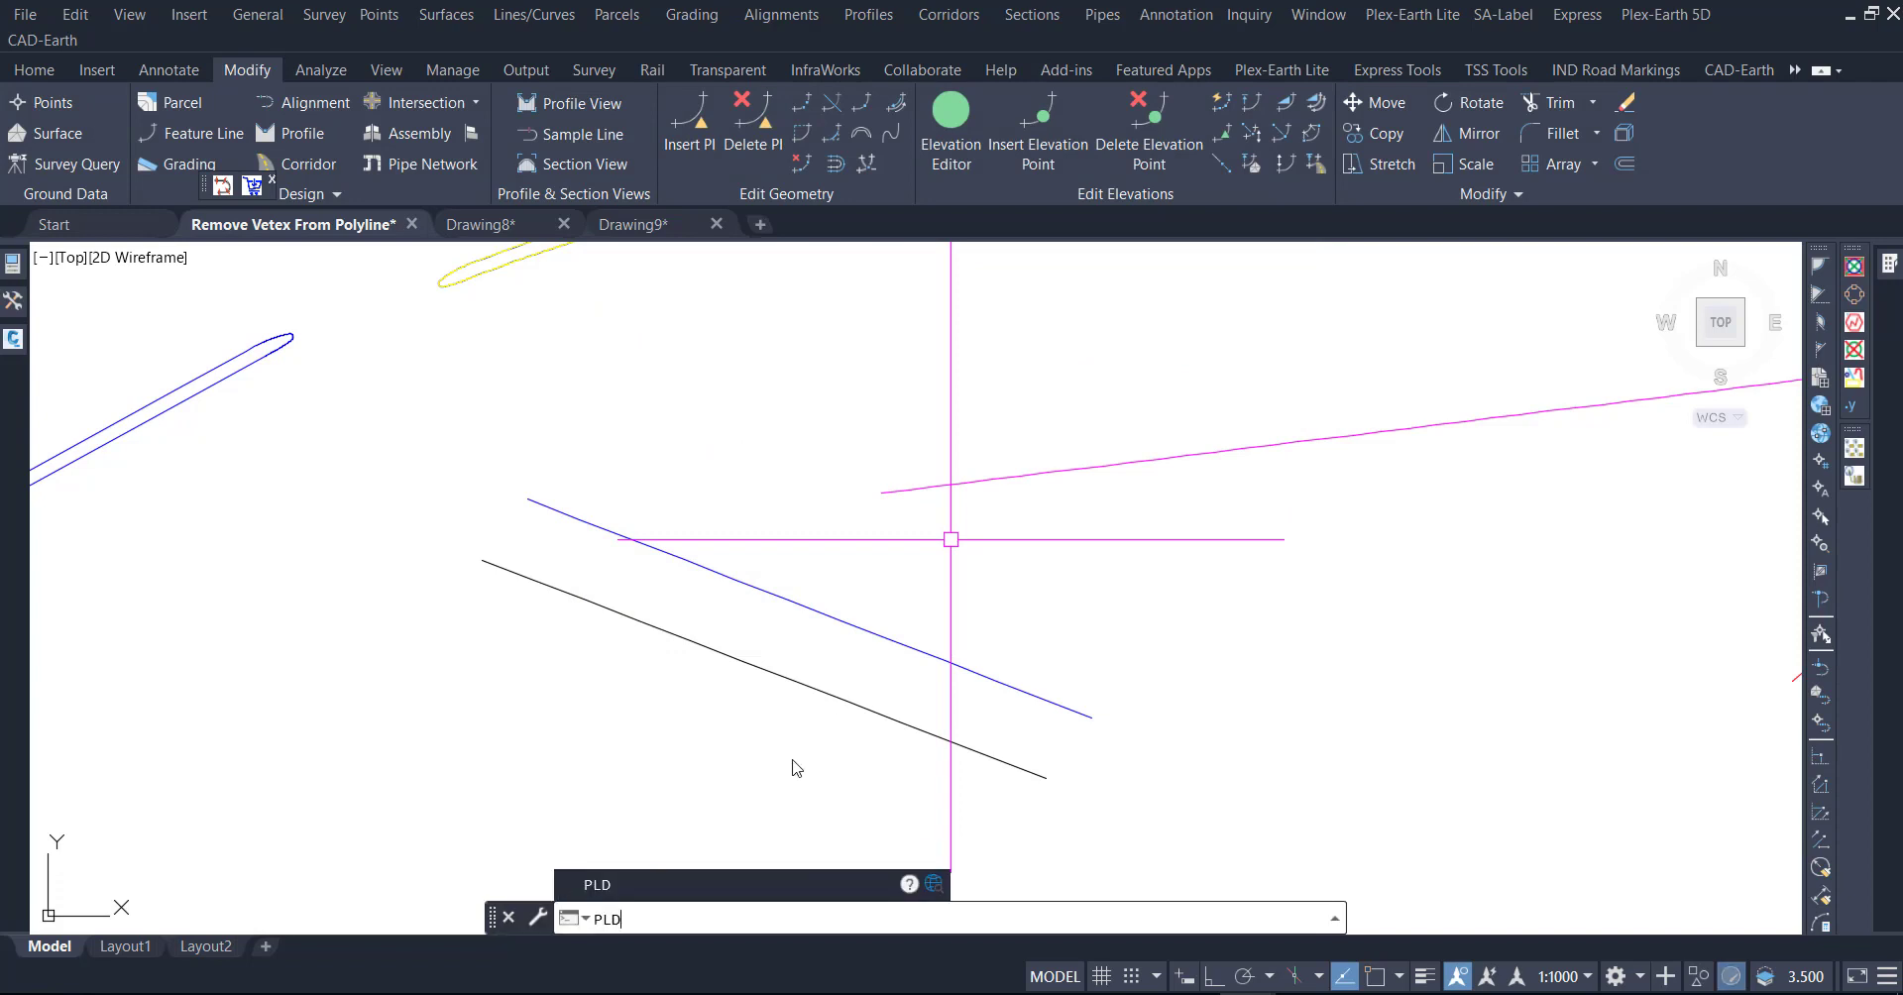
key("Return")
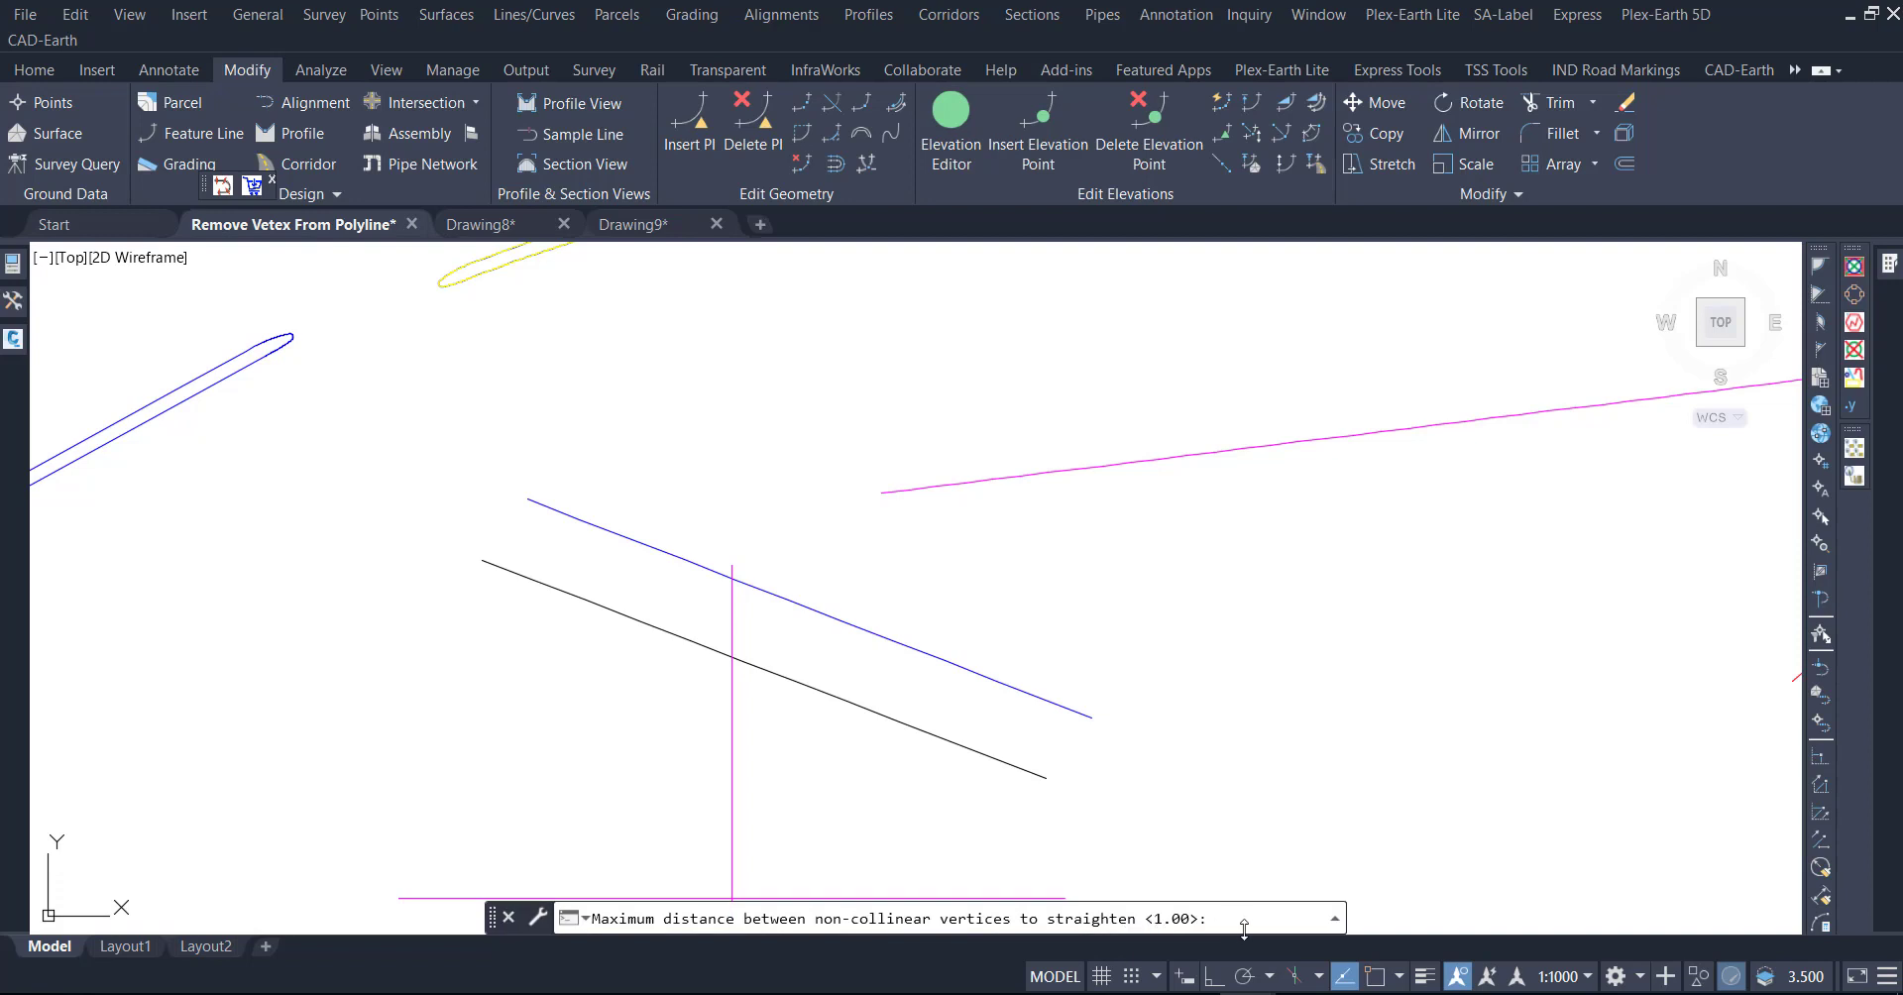
type("50")
key("Return")
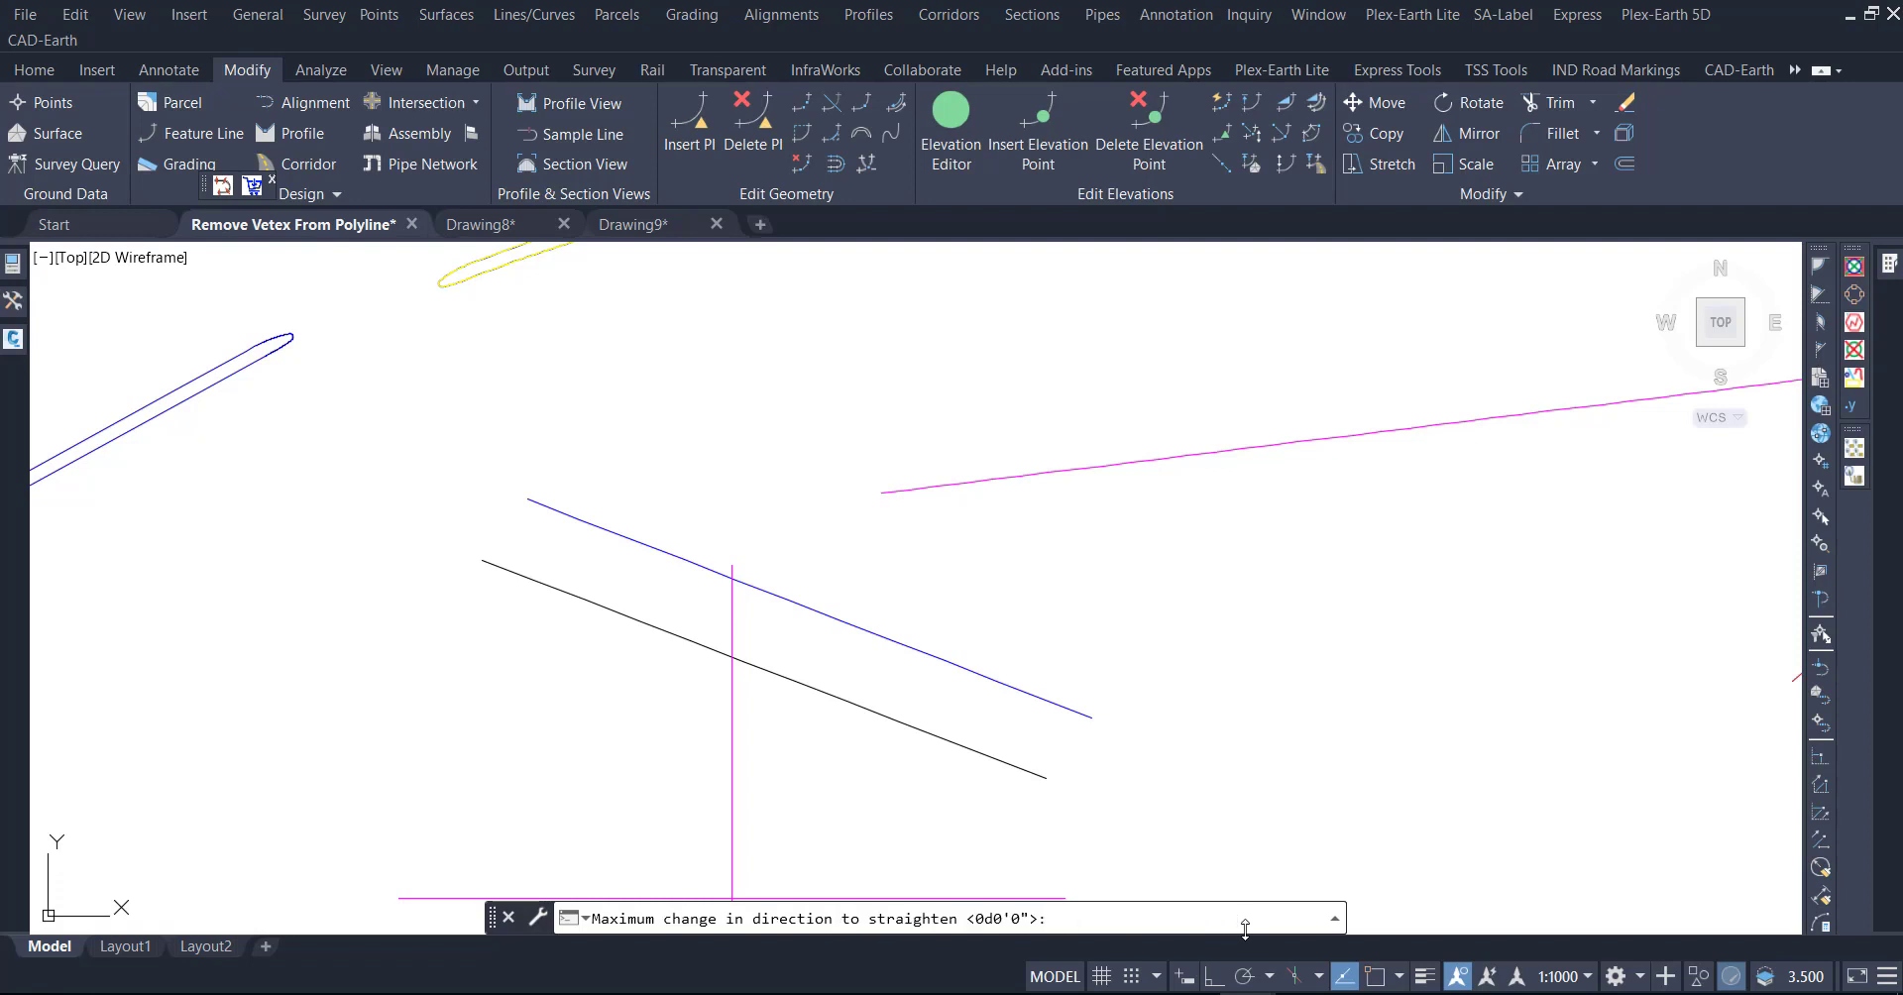
key("Return")
type("s")
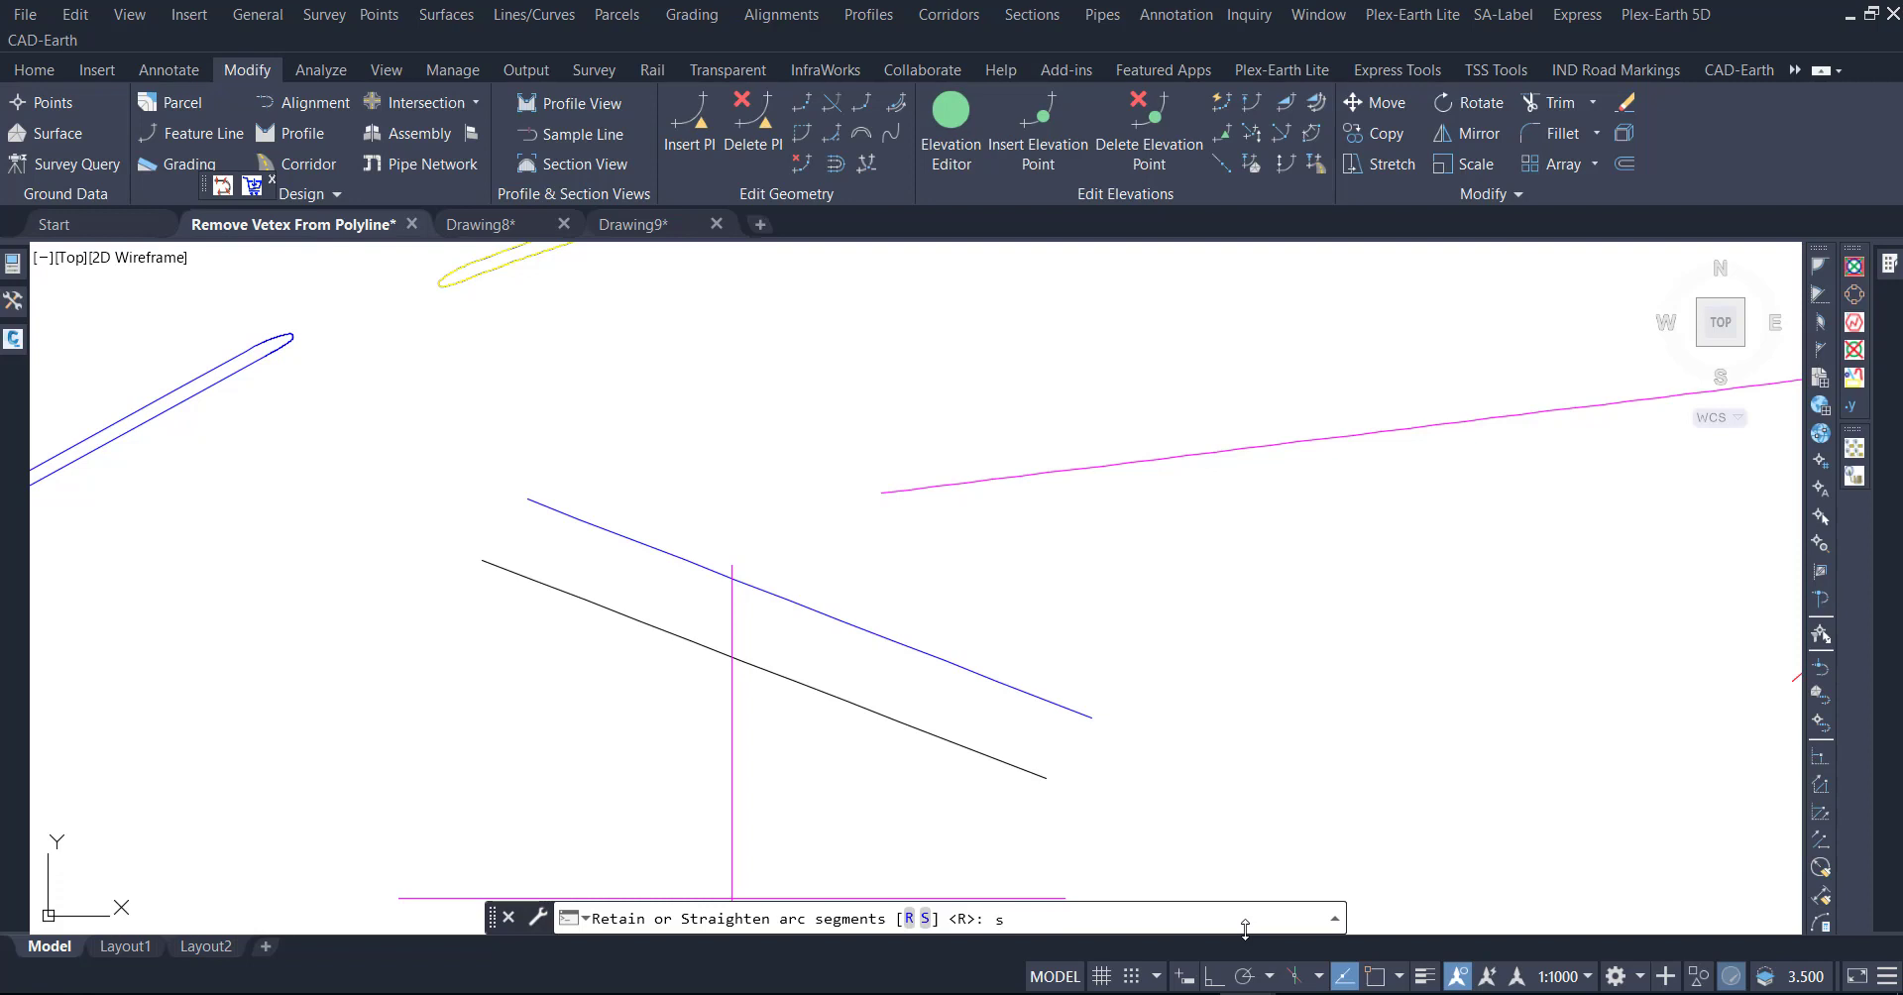
key("Return")
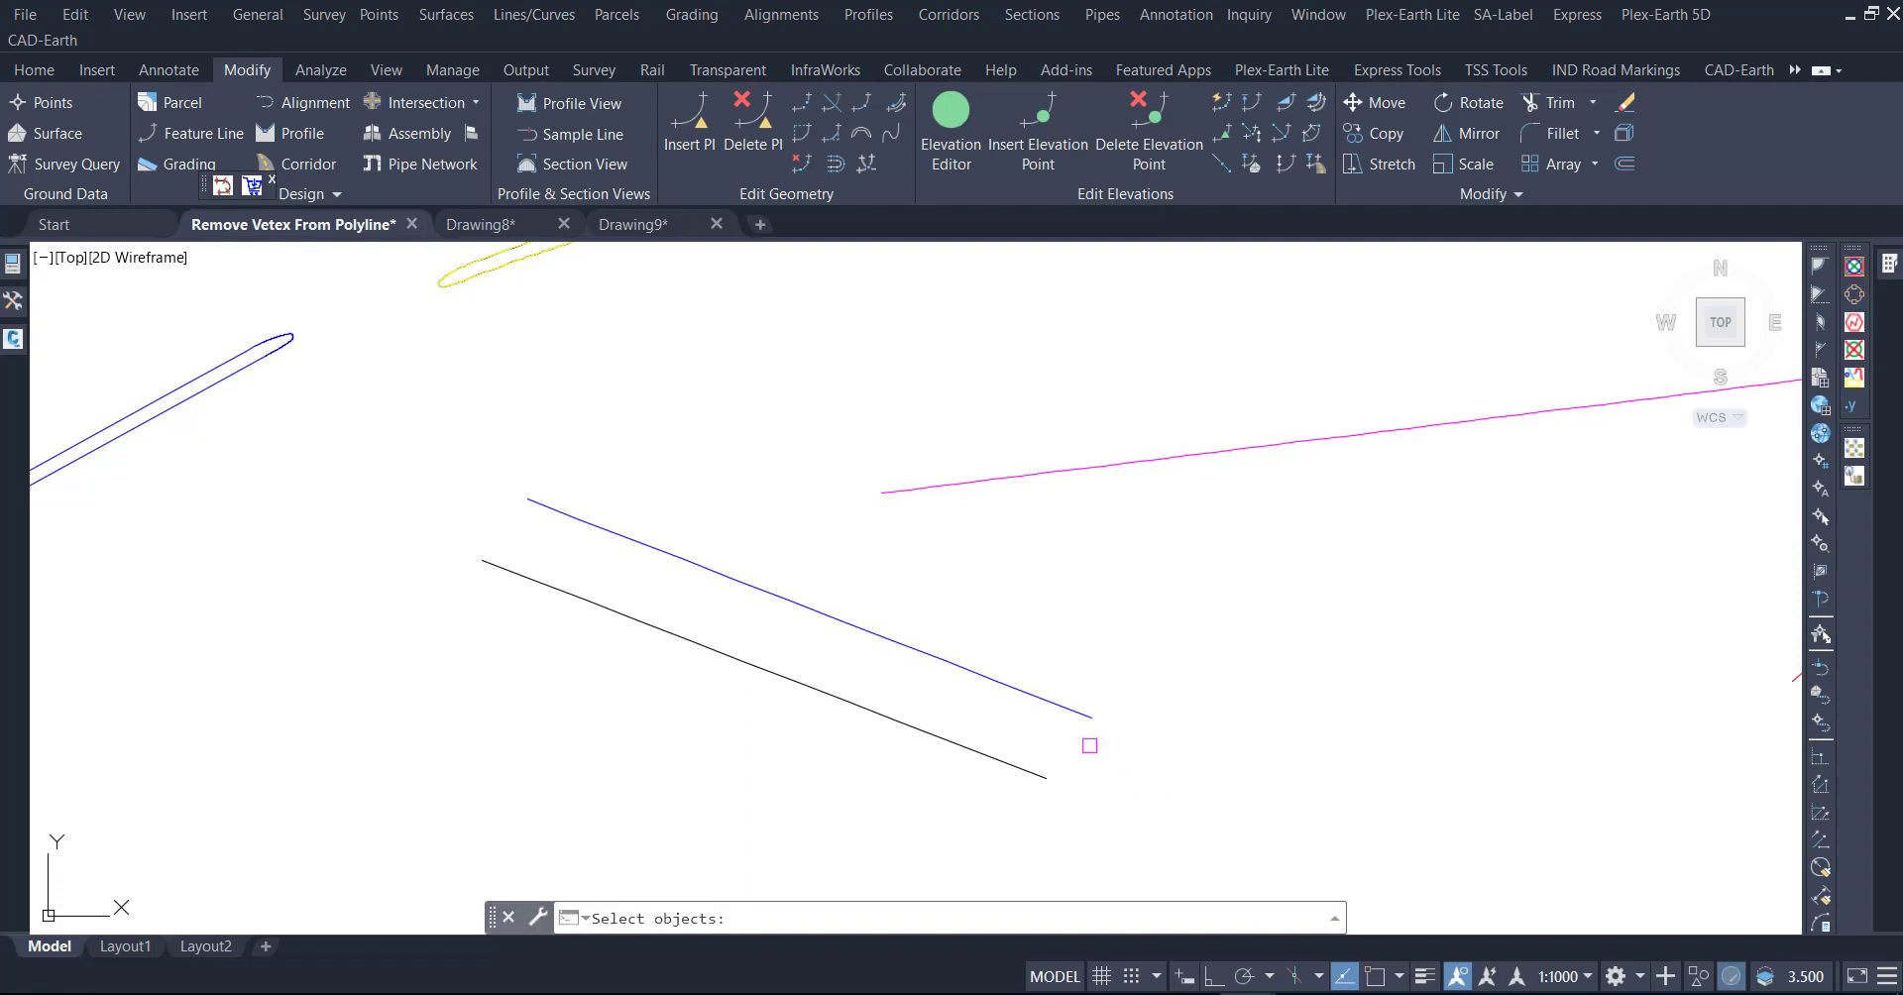
- Apply the reduction to the blue polyline and inspect its remaining ten or so vertices
left_click(1046, 700)
key("Return")
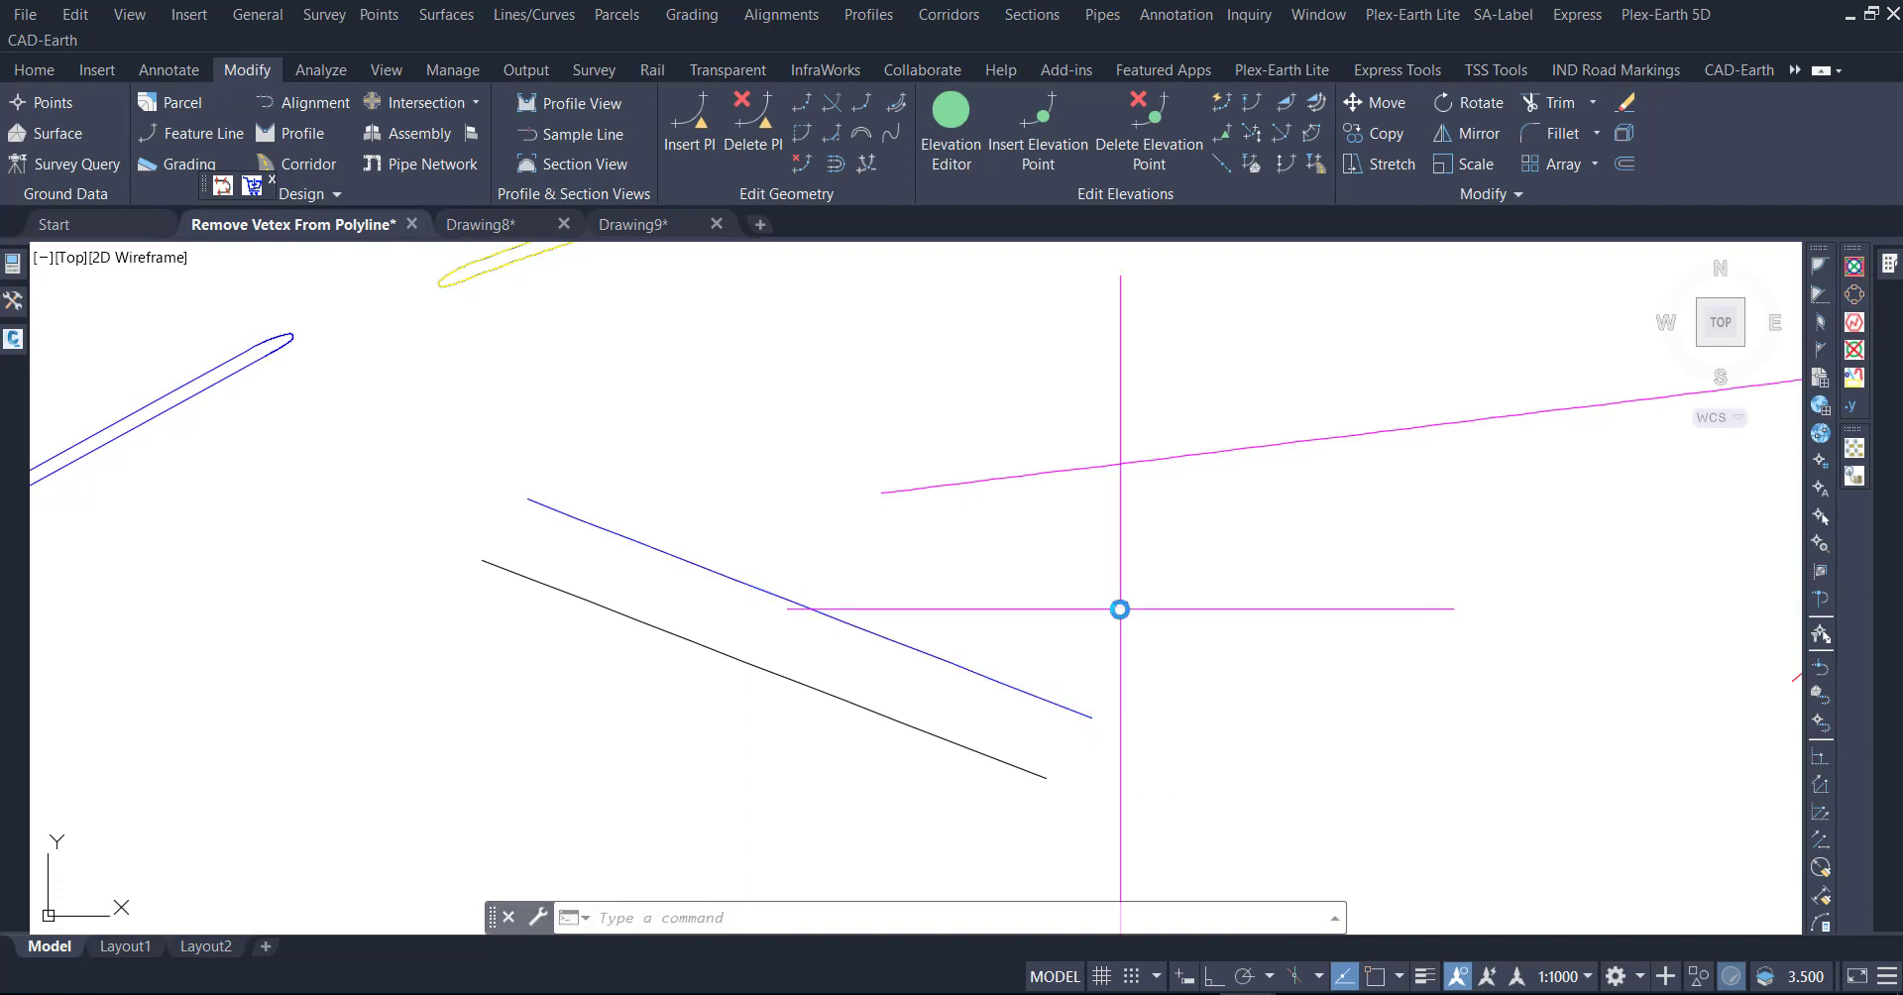
left_click(934, 654)
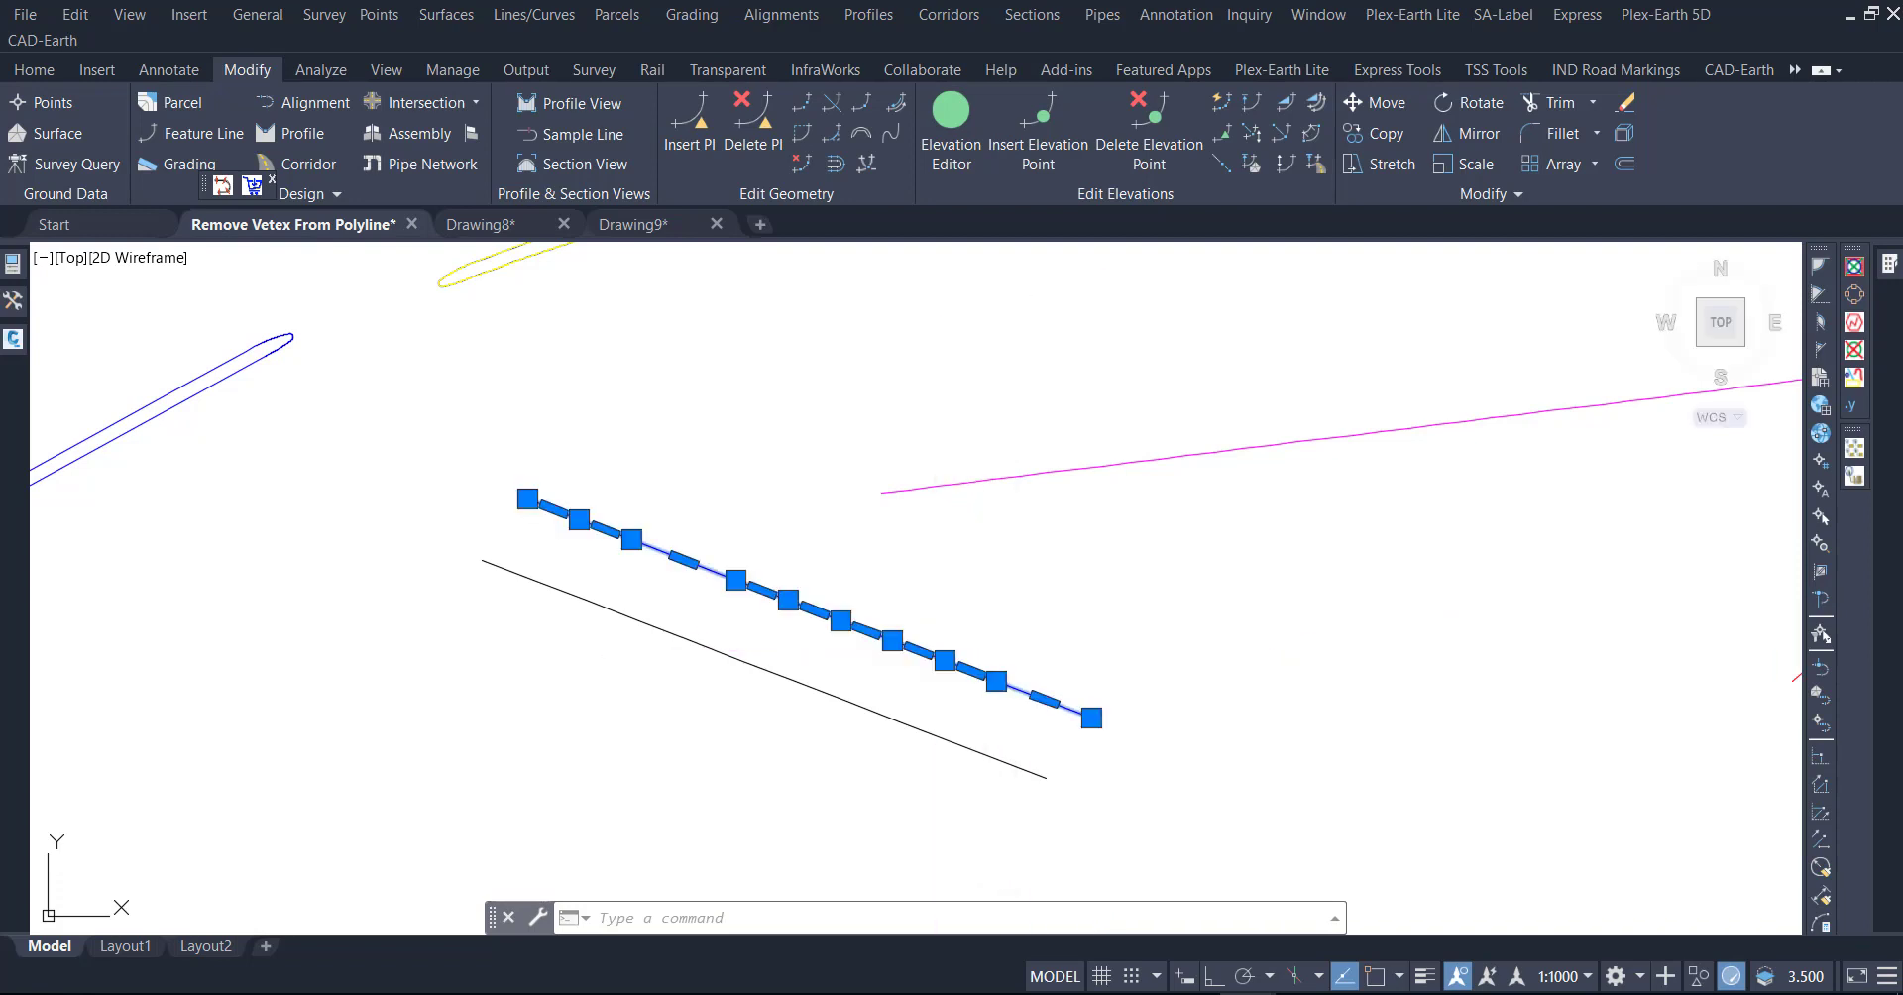
key("Escape")
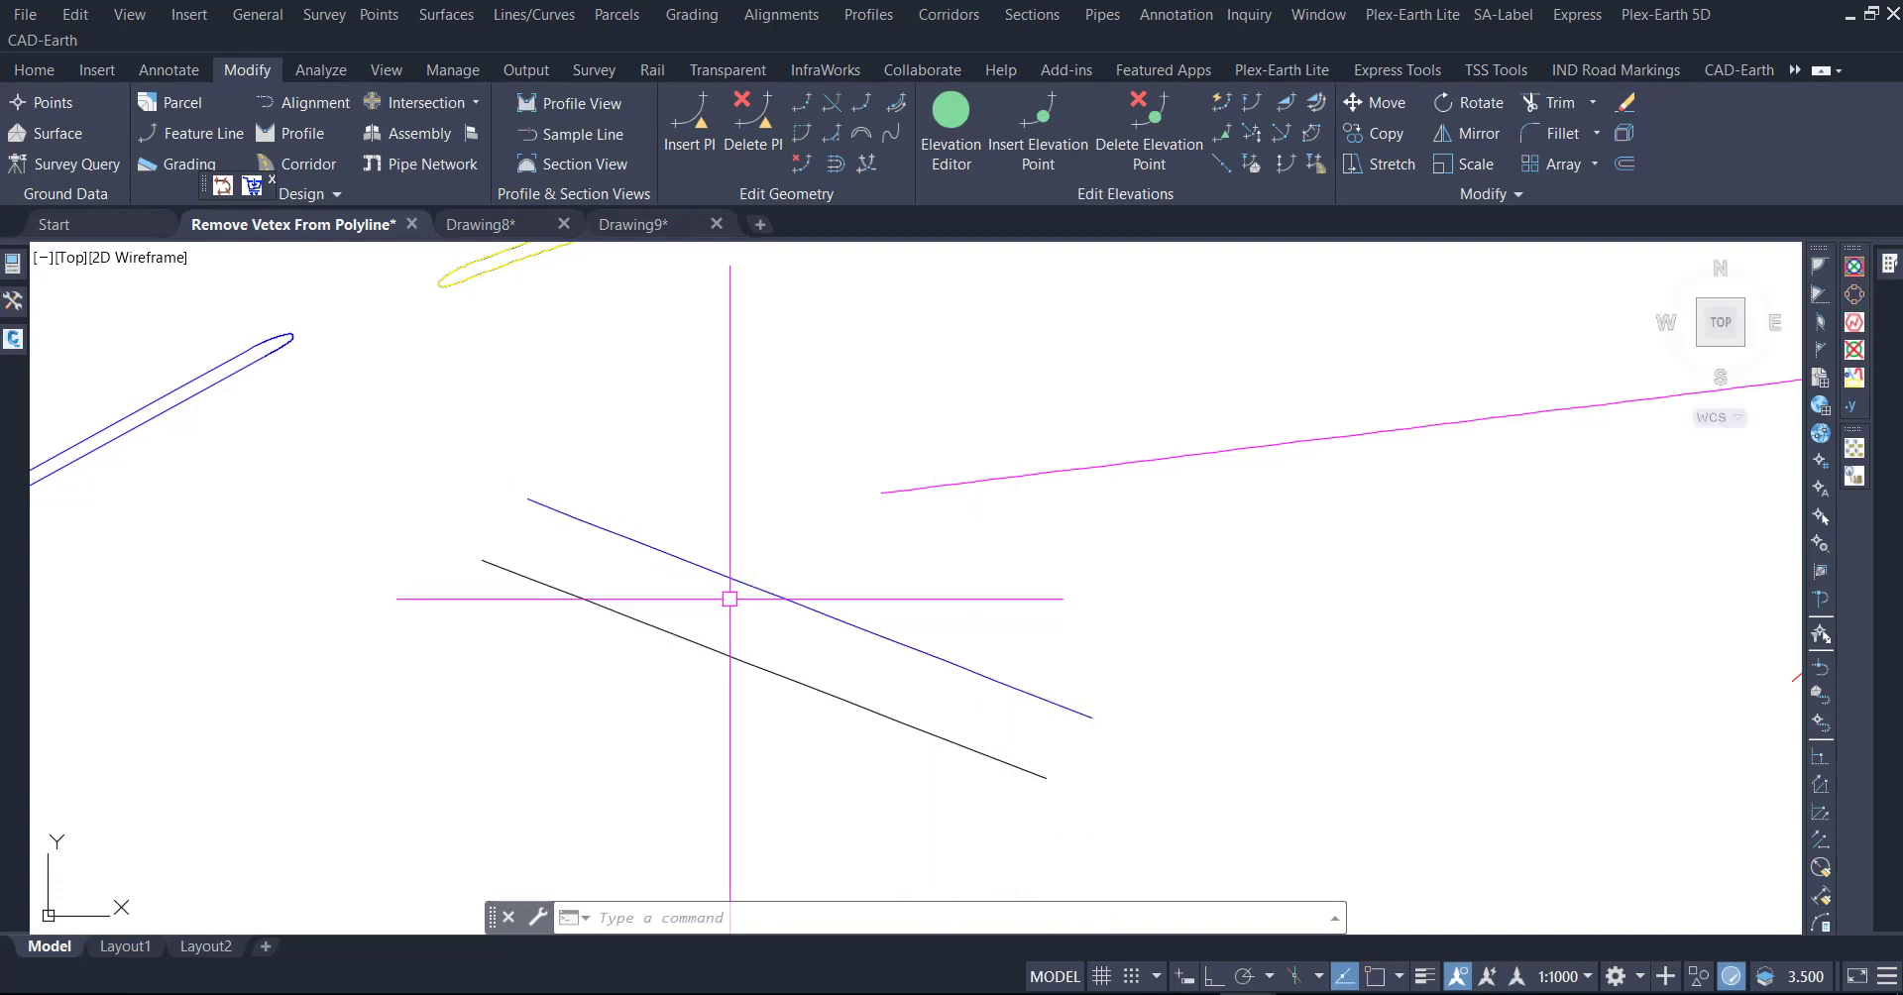
scroll(728, 590, "up", 2)
- Rerun PLDiet with 50.00 maximum distance, 15° direction change and Straighten
left_click(729, 570)
key("Escape")
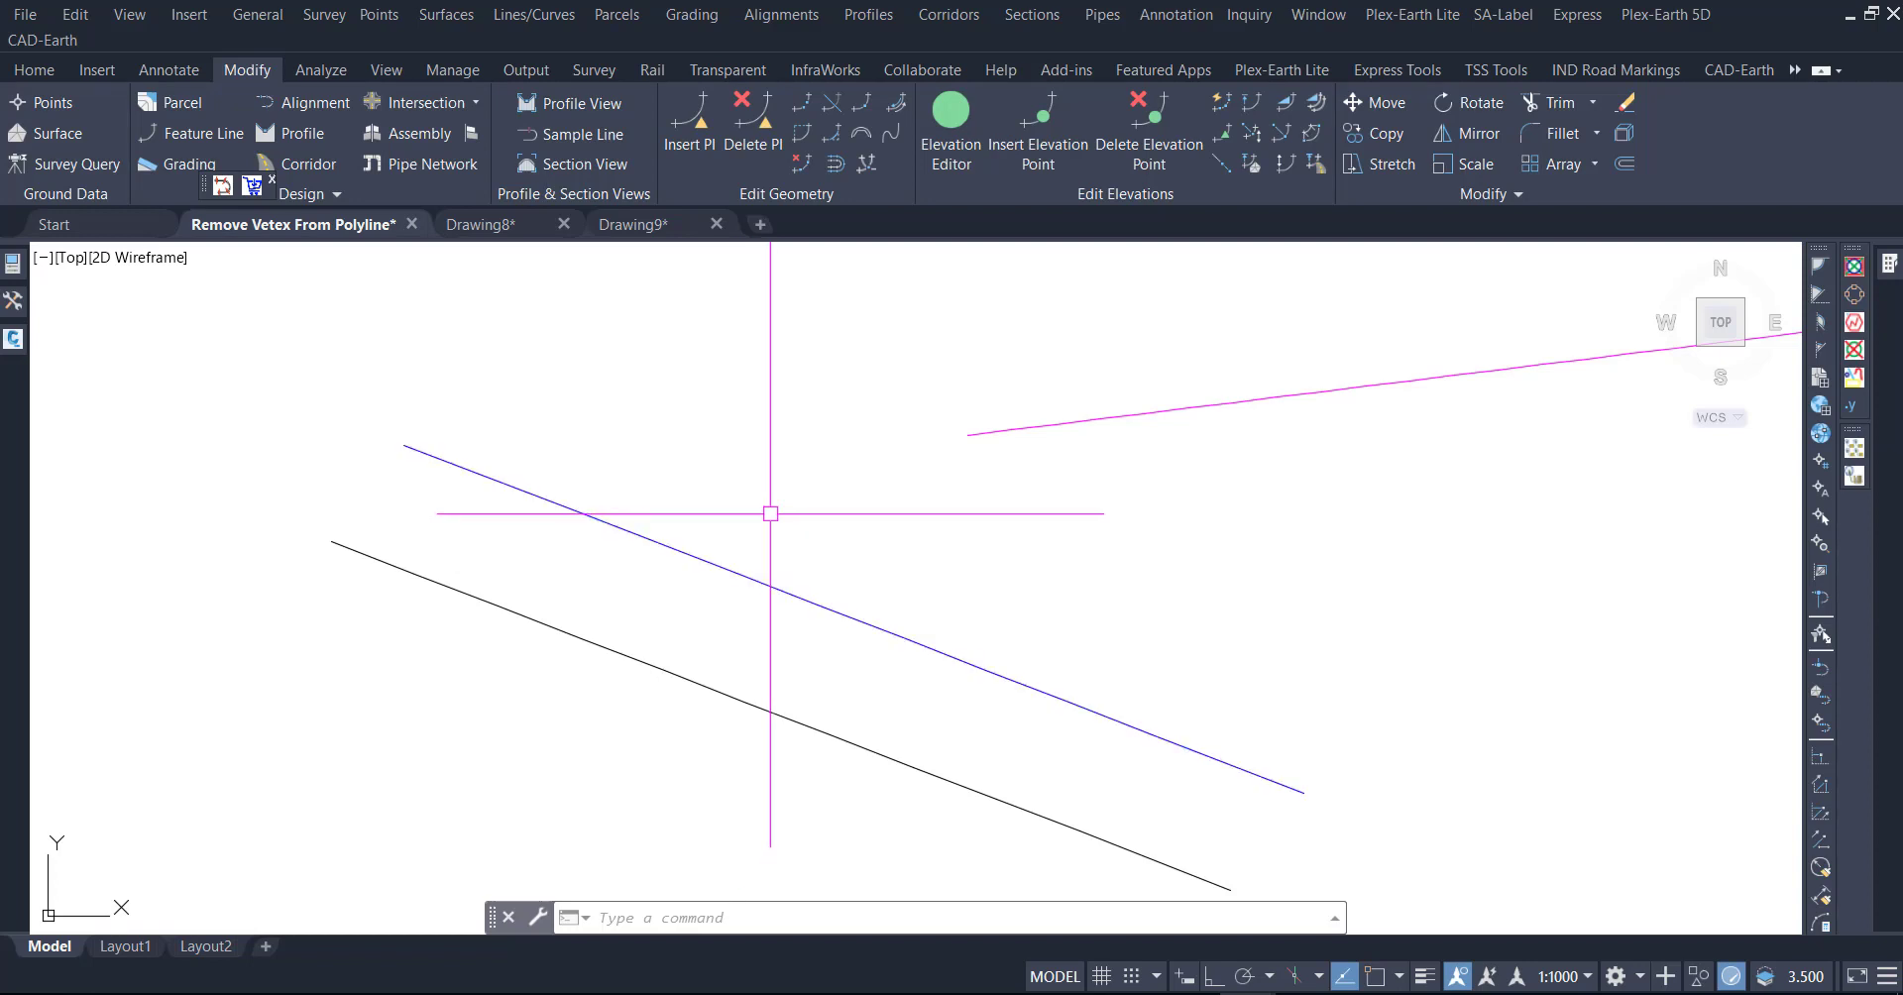
left_click(677, 675)
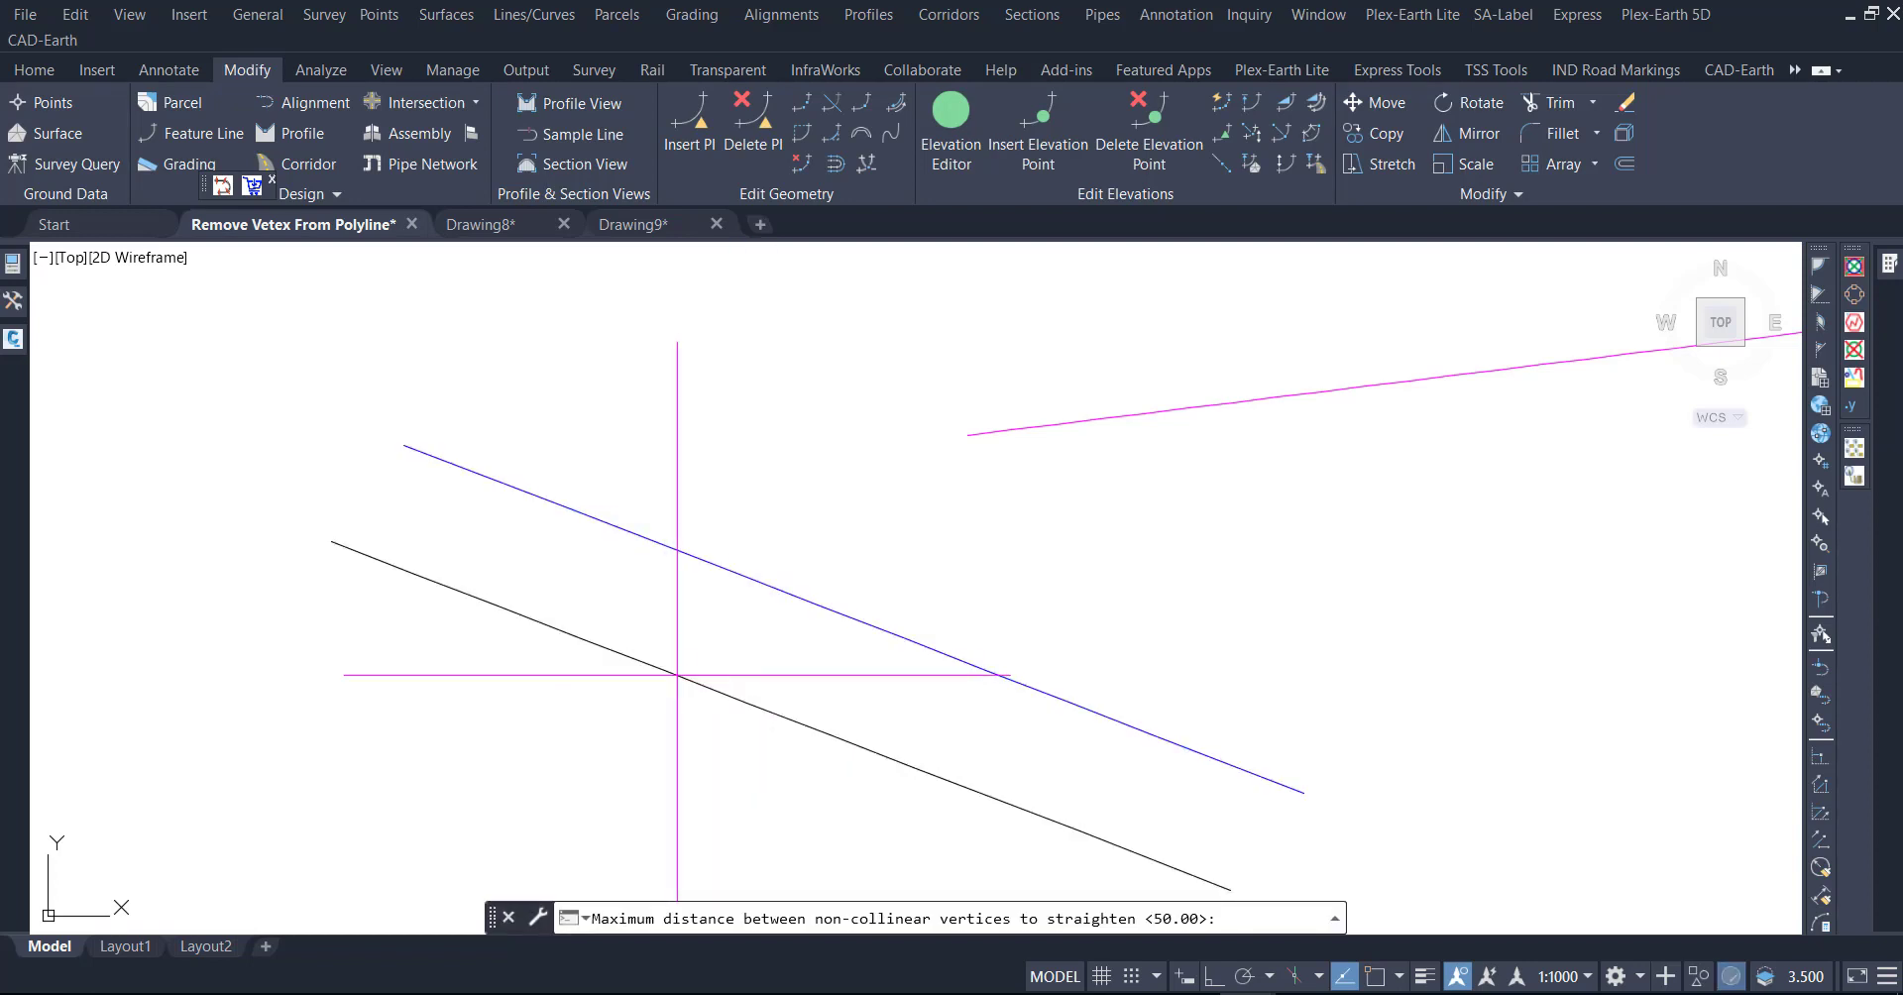
key("Return")
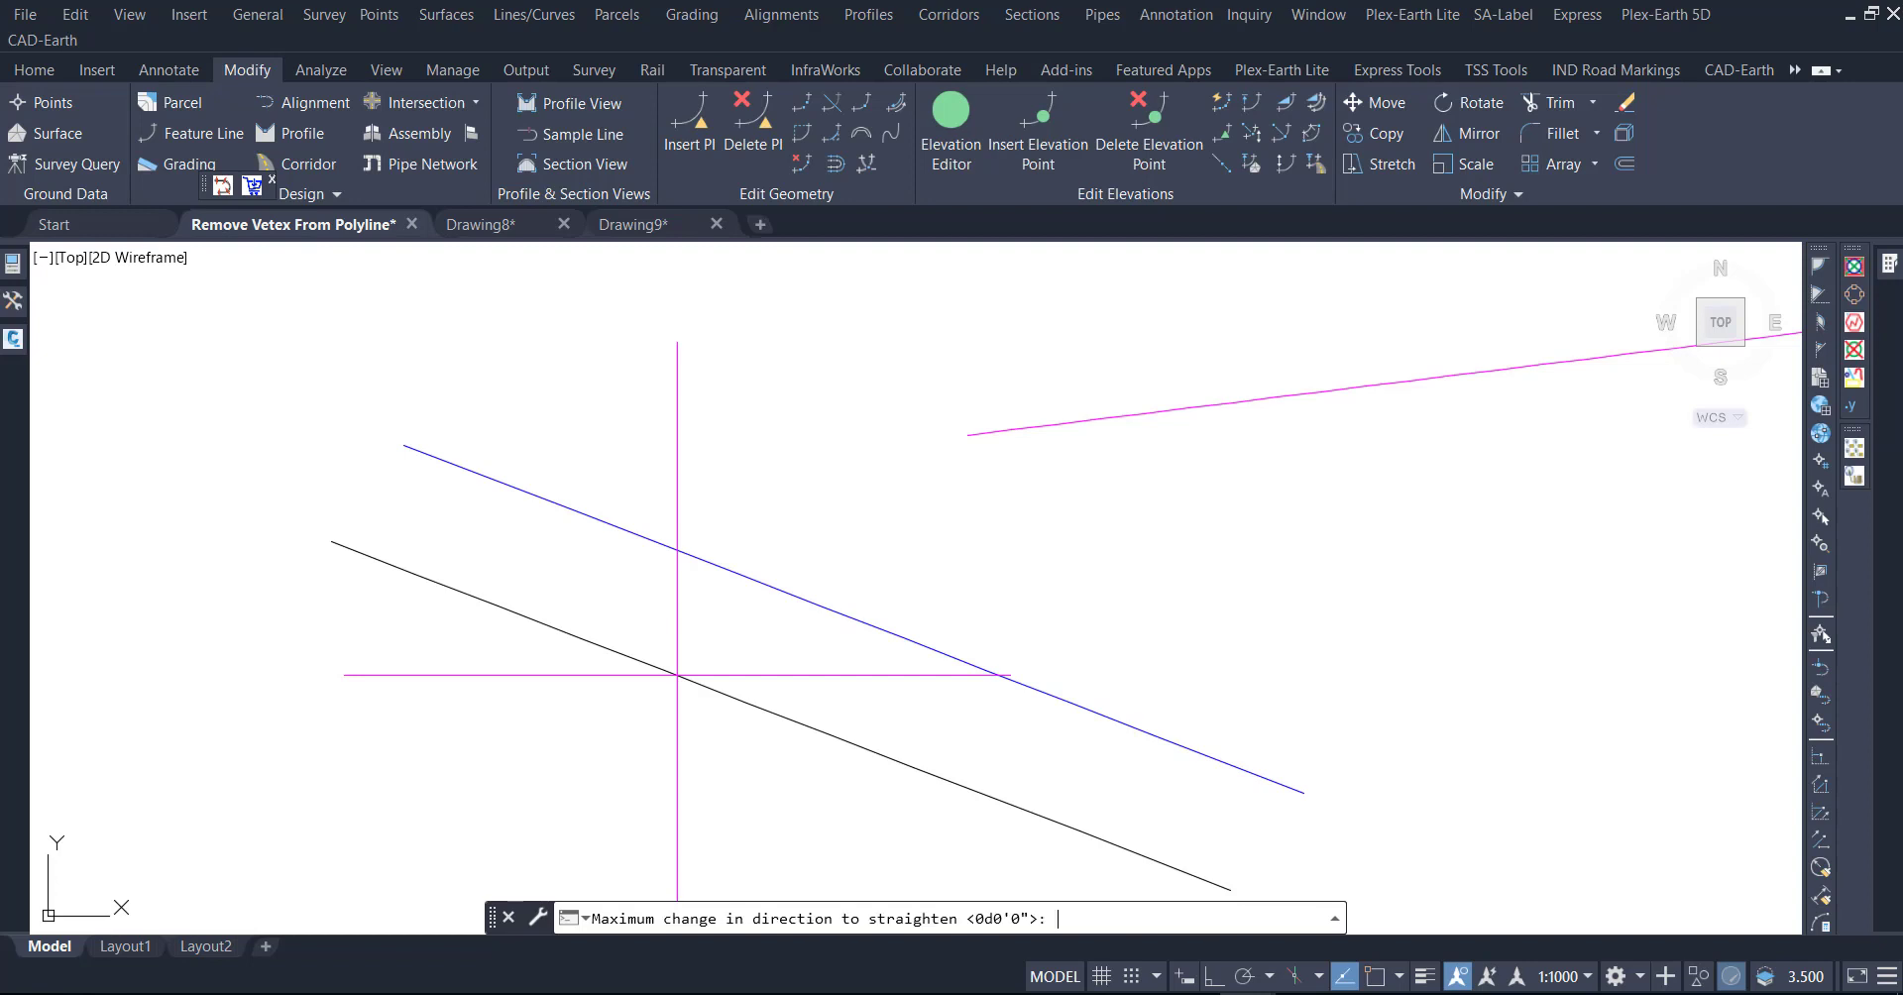
type("15")
key("Return")
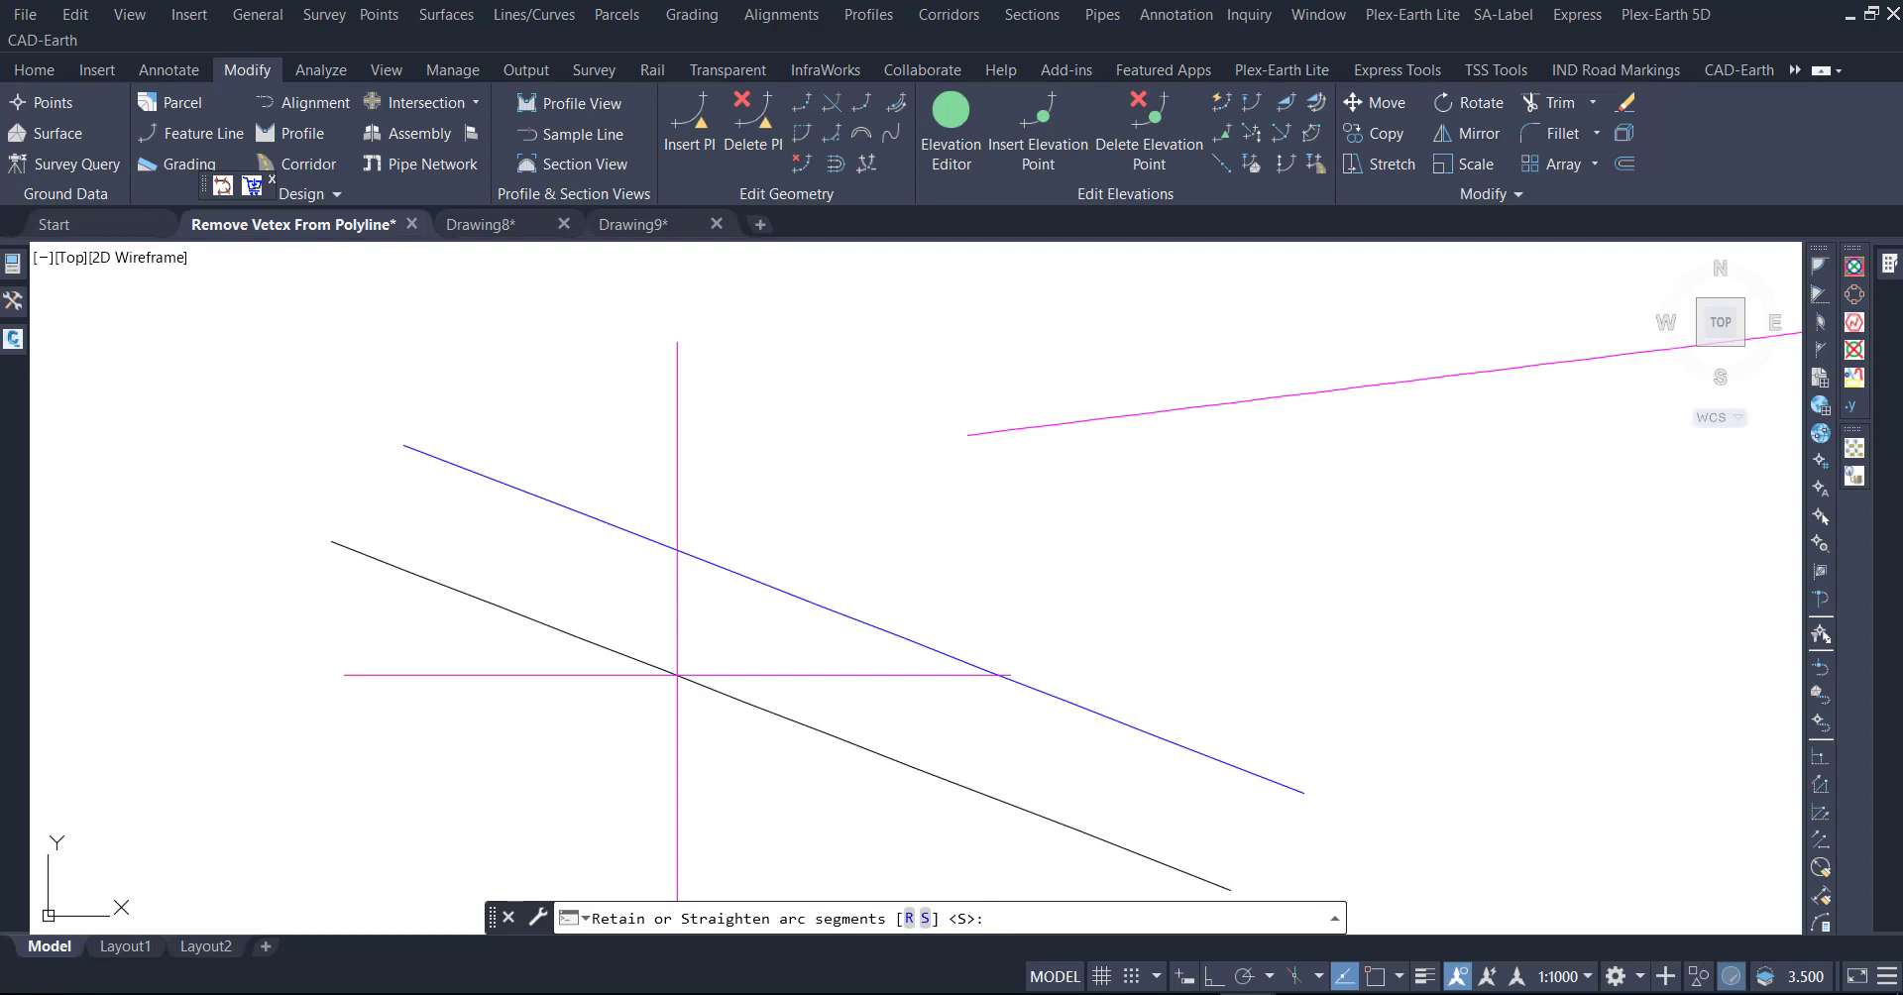
key("Return")
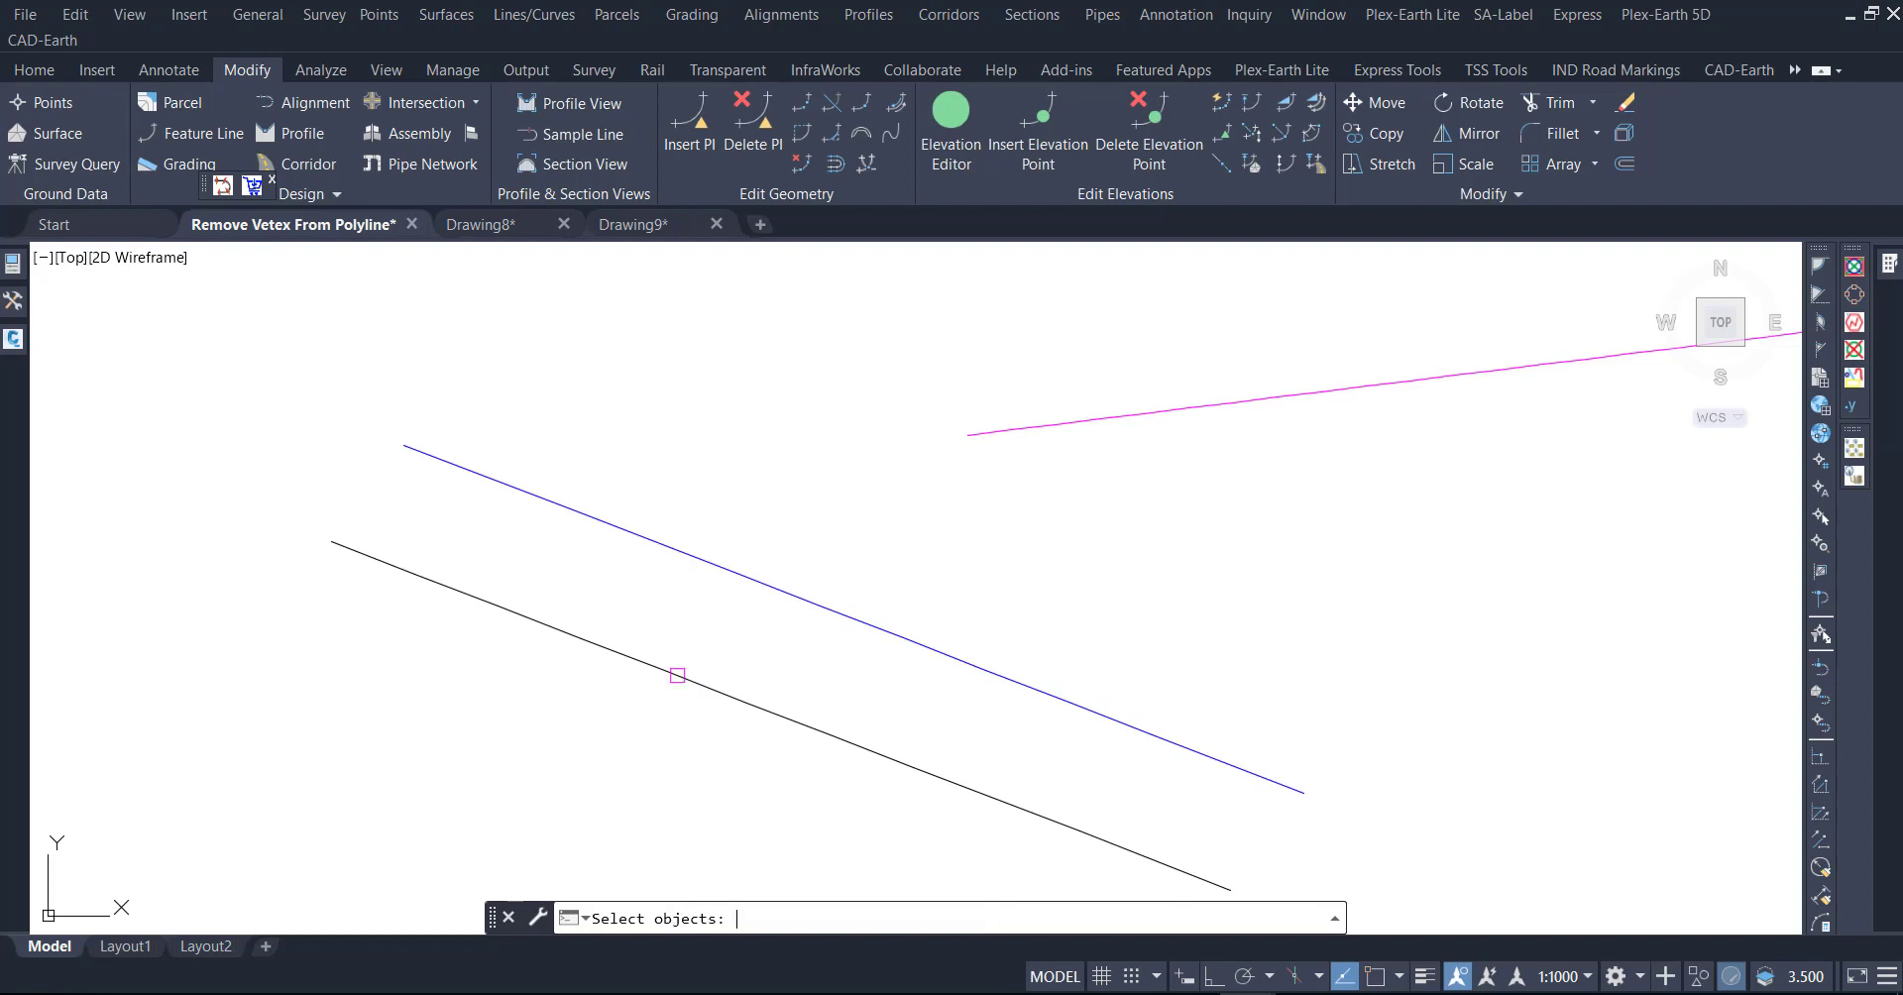
- Reduce the blue polyline and confirm only three vertices remain
left_click(783, 592)
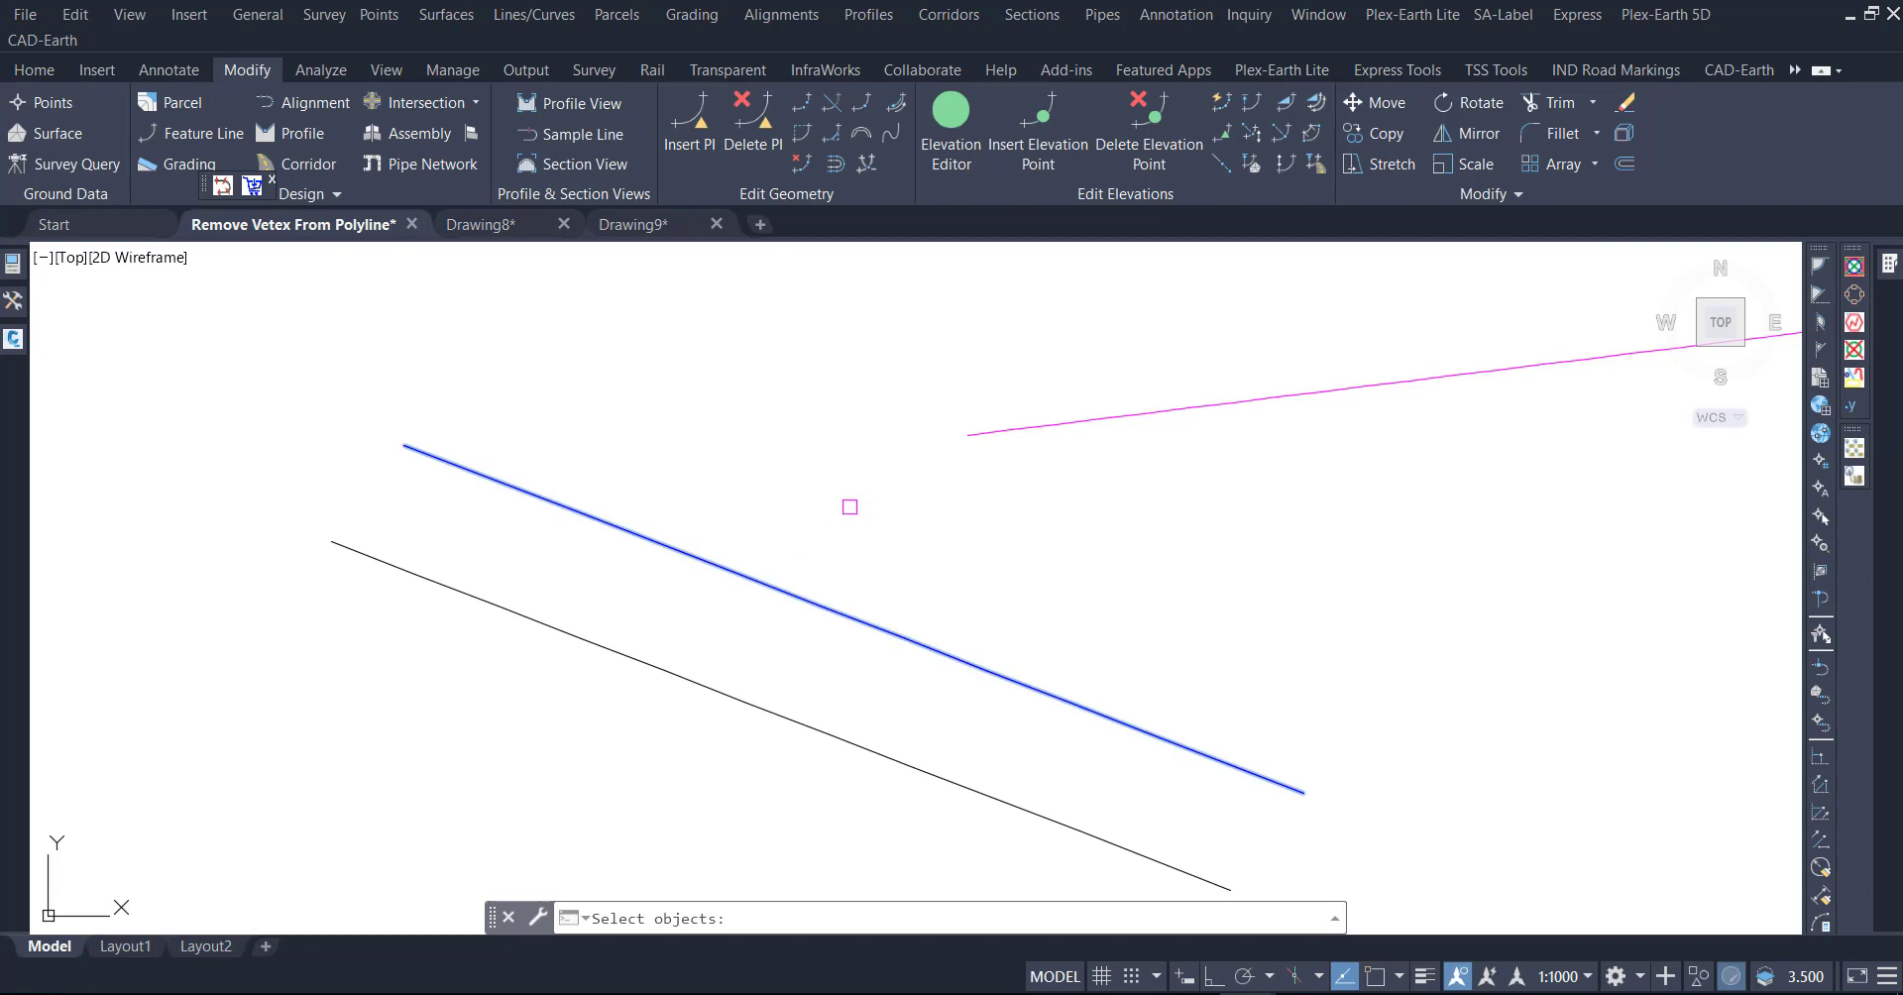
key("Return")
left_click(743, 575)
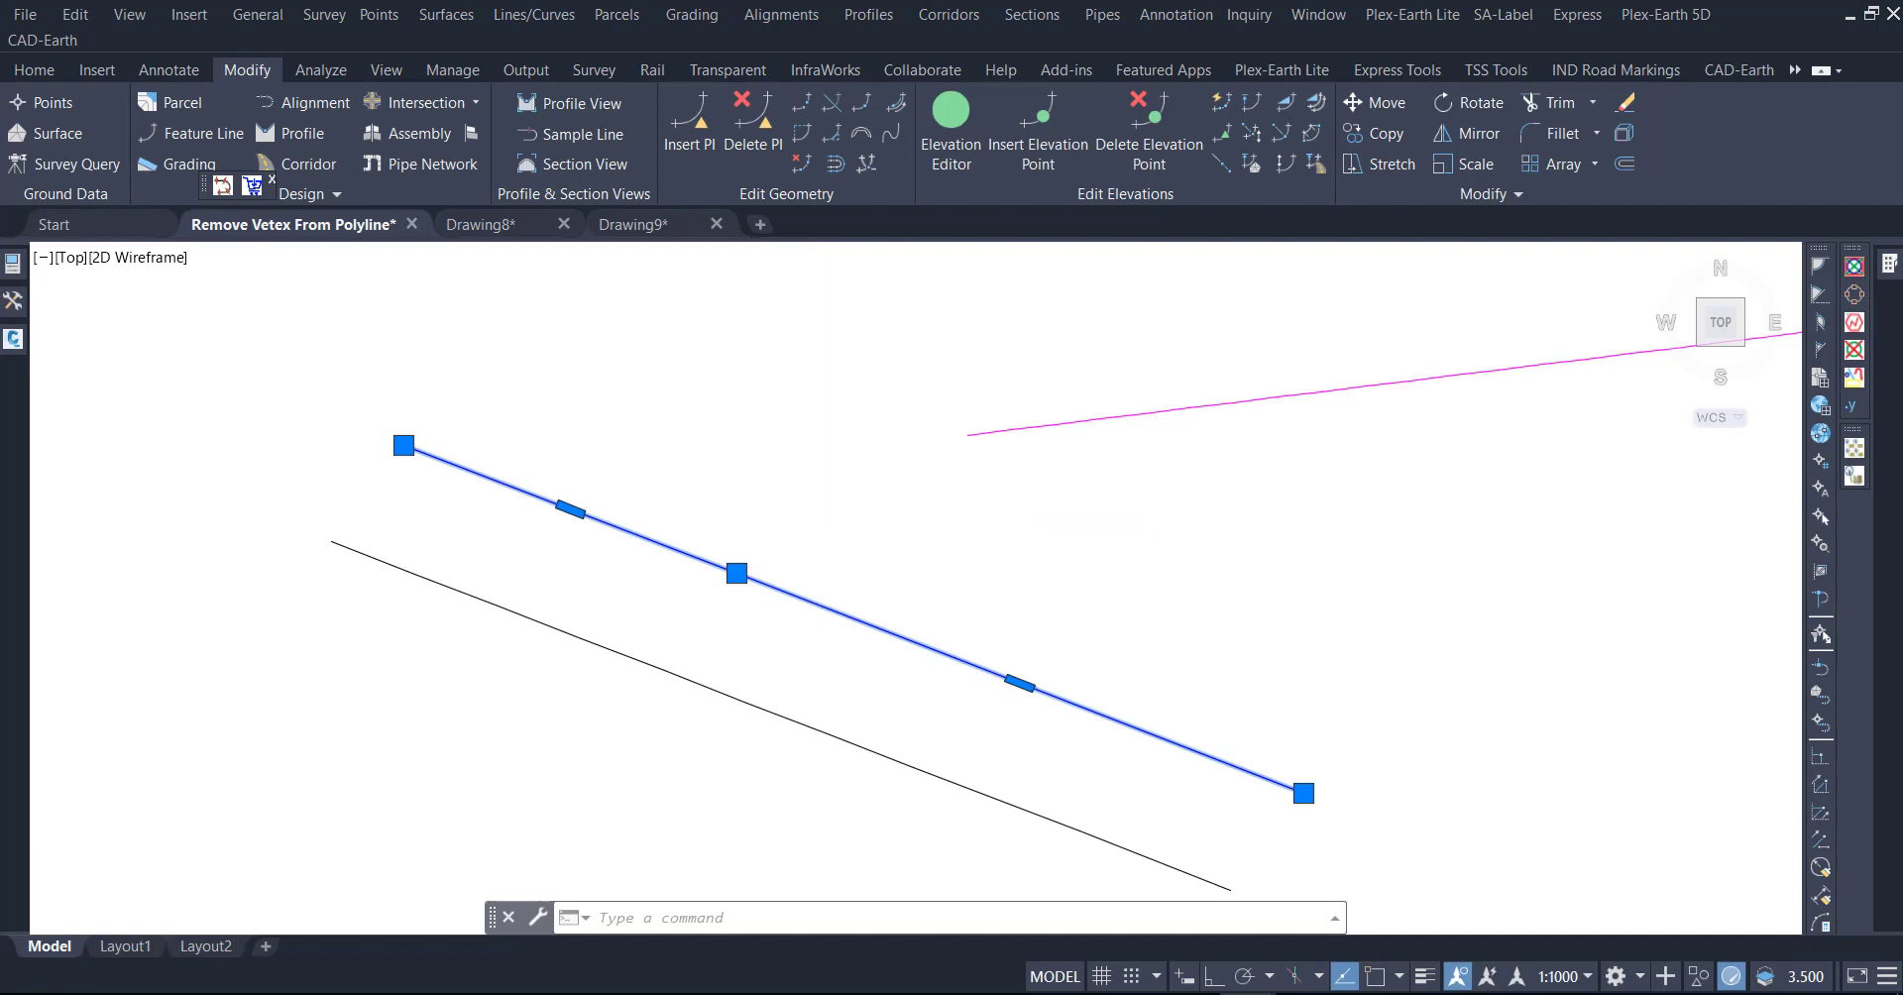
scroll(814, 525, "down", 2)
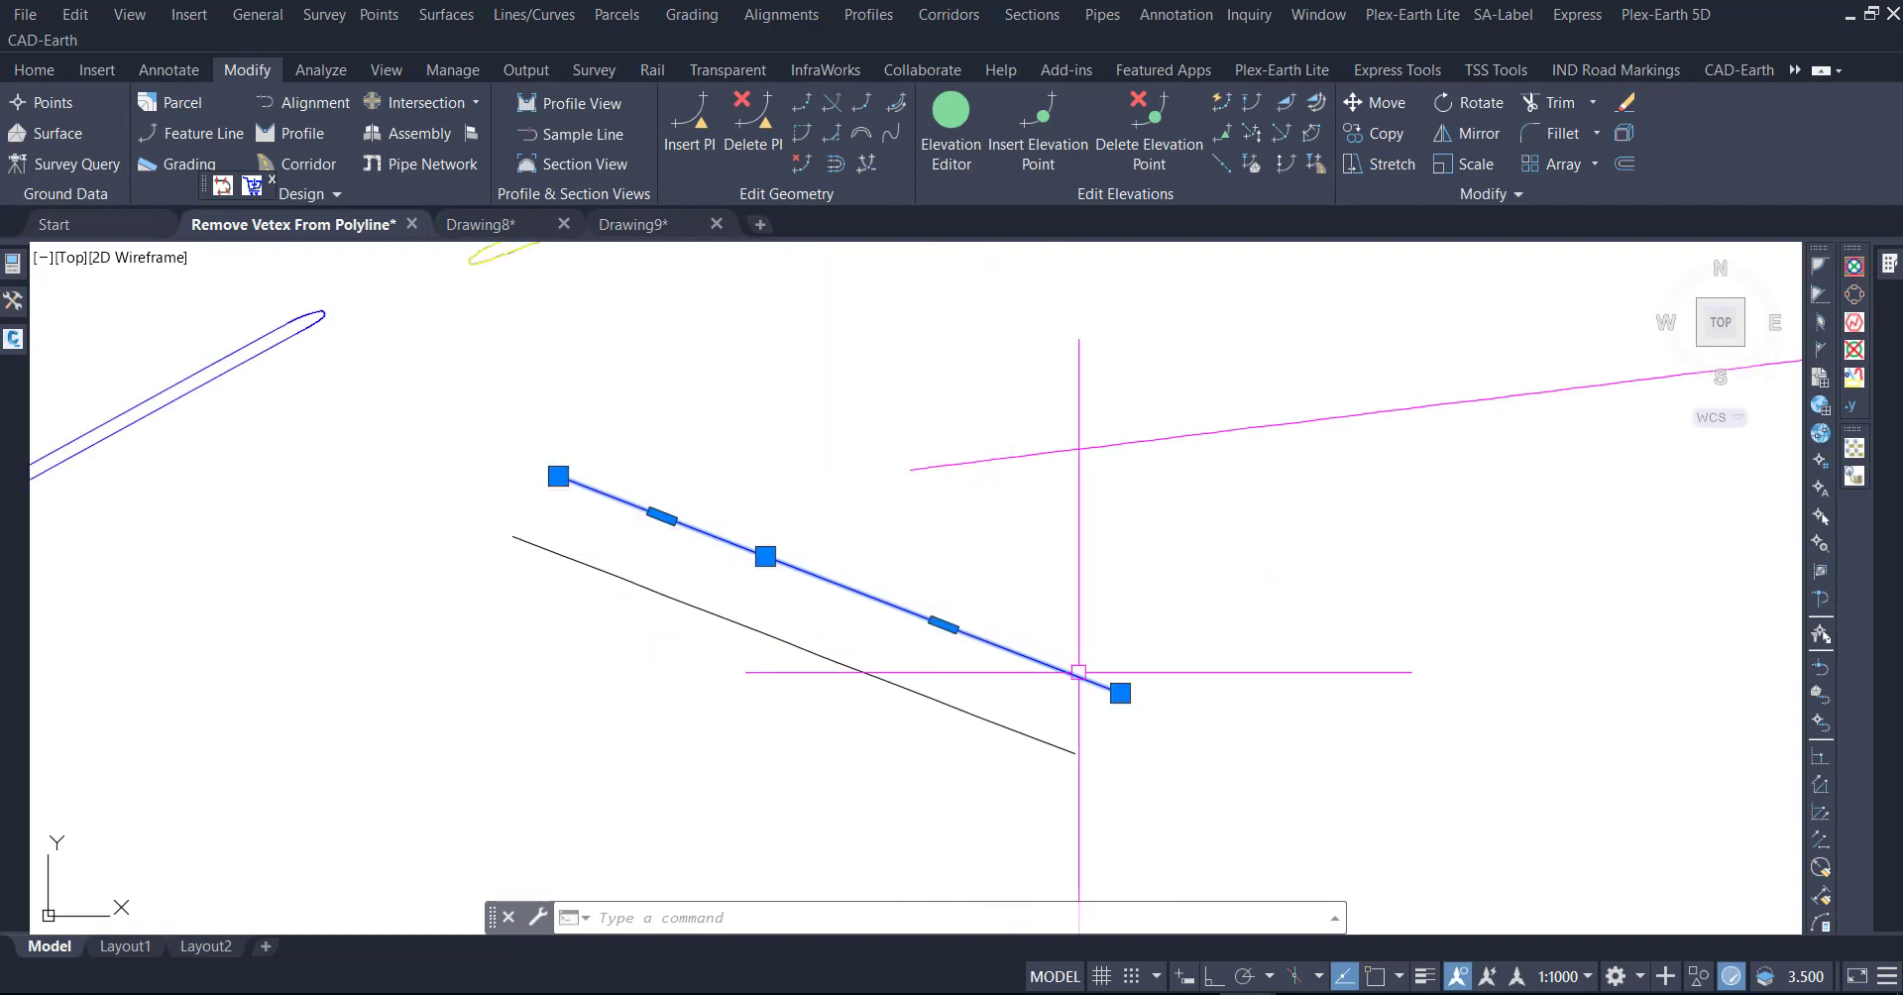
key("Escape")
scroll(547, 727, "down", 2)
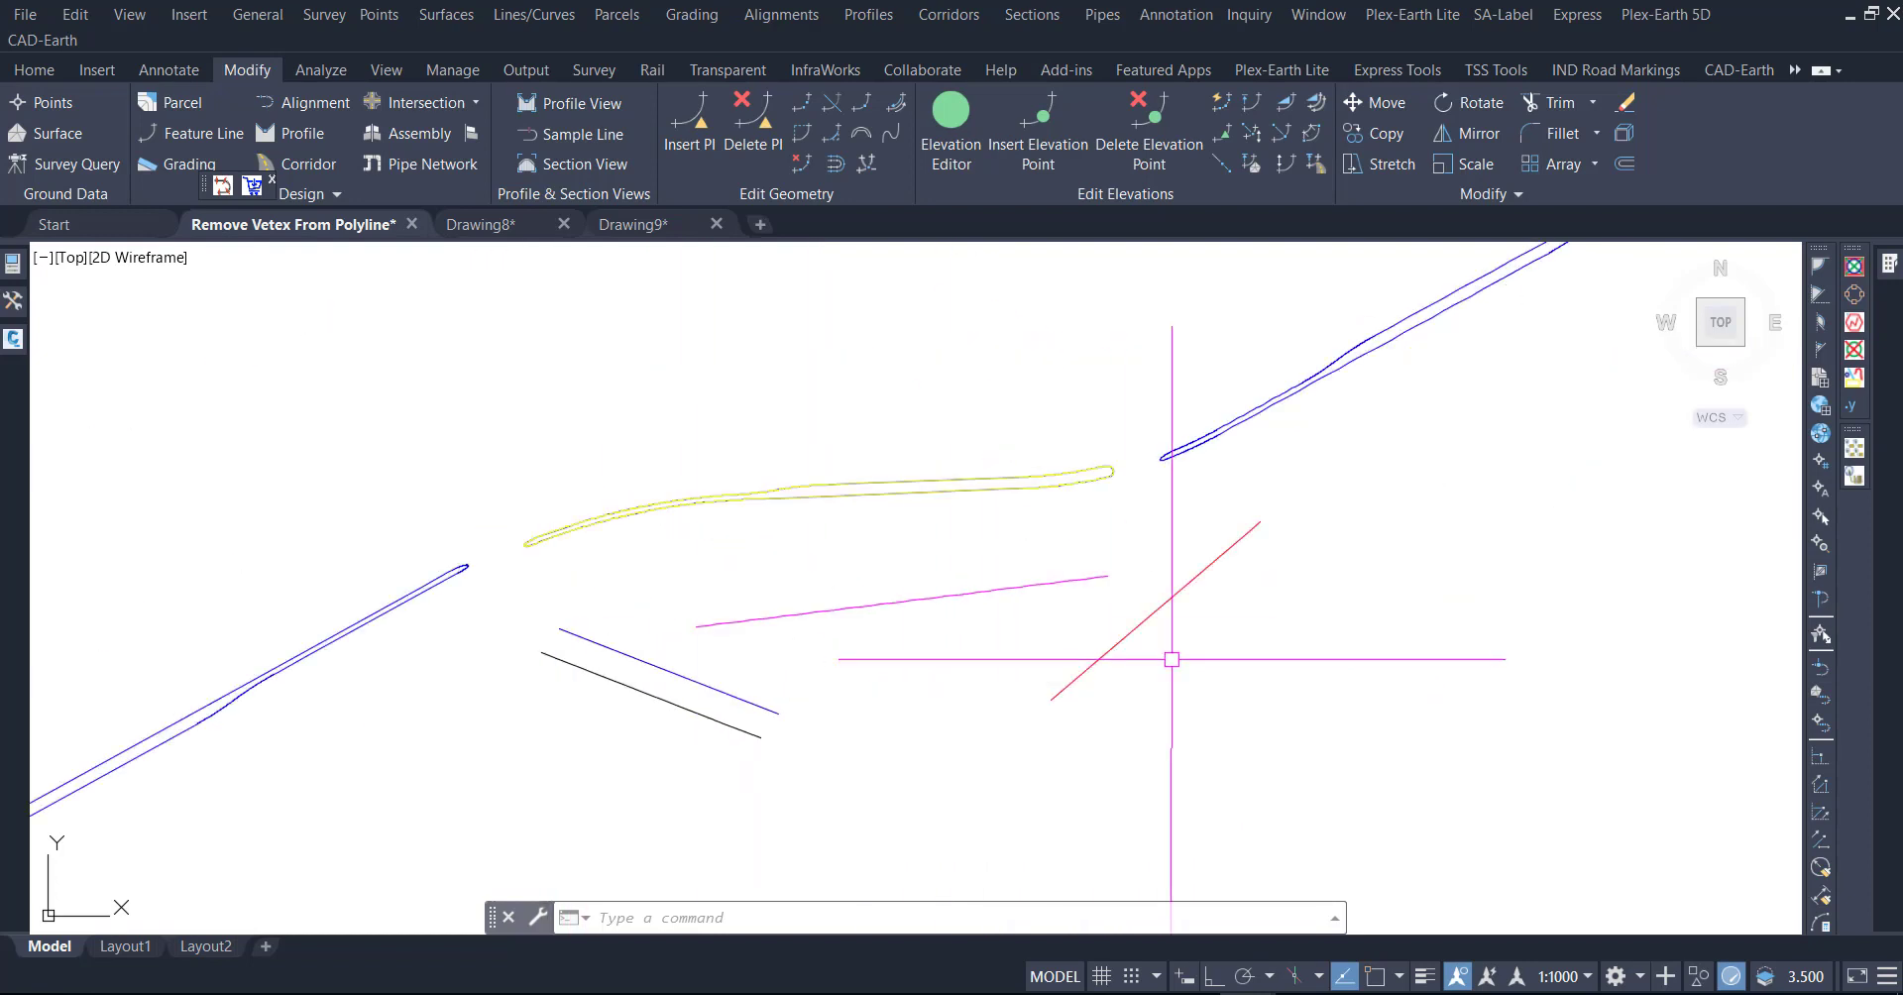
- Run PLDiet with 100 maximum distance, 15° direction change and Straighten
left_click(1150, 615)
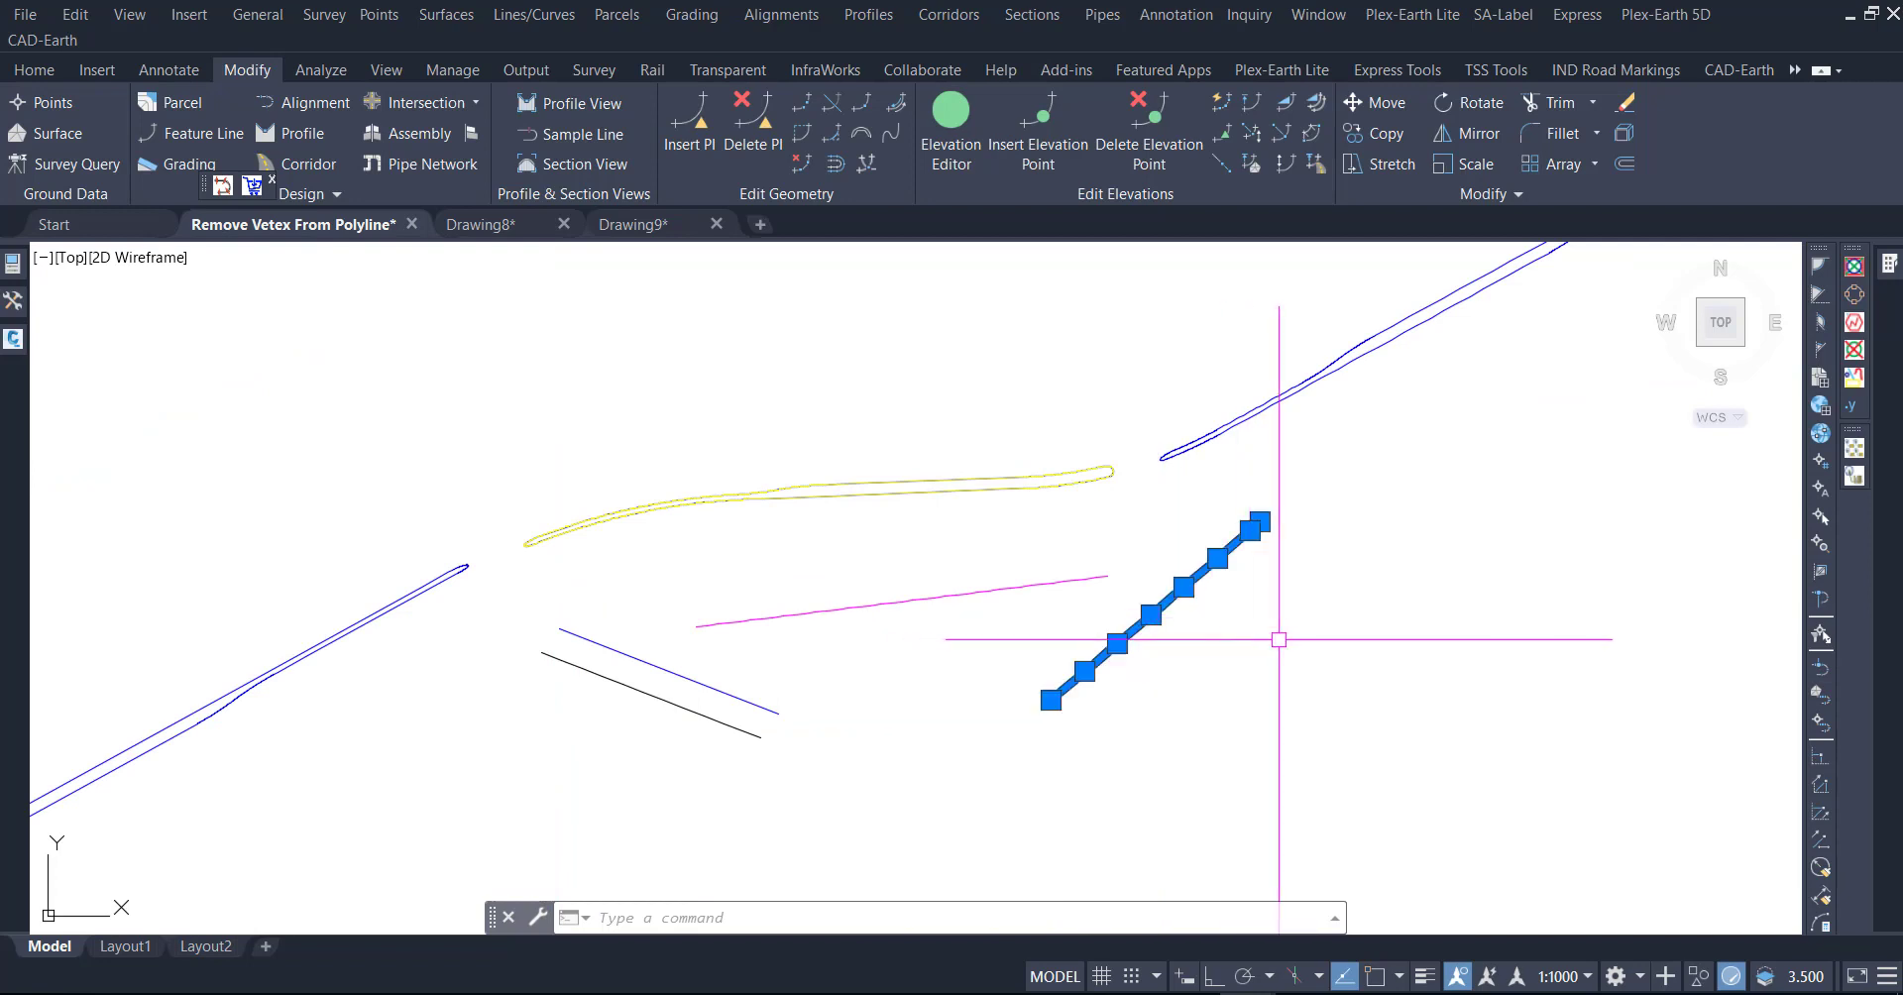
type("PL")
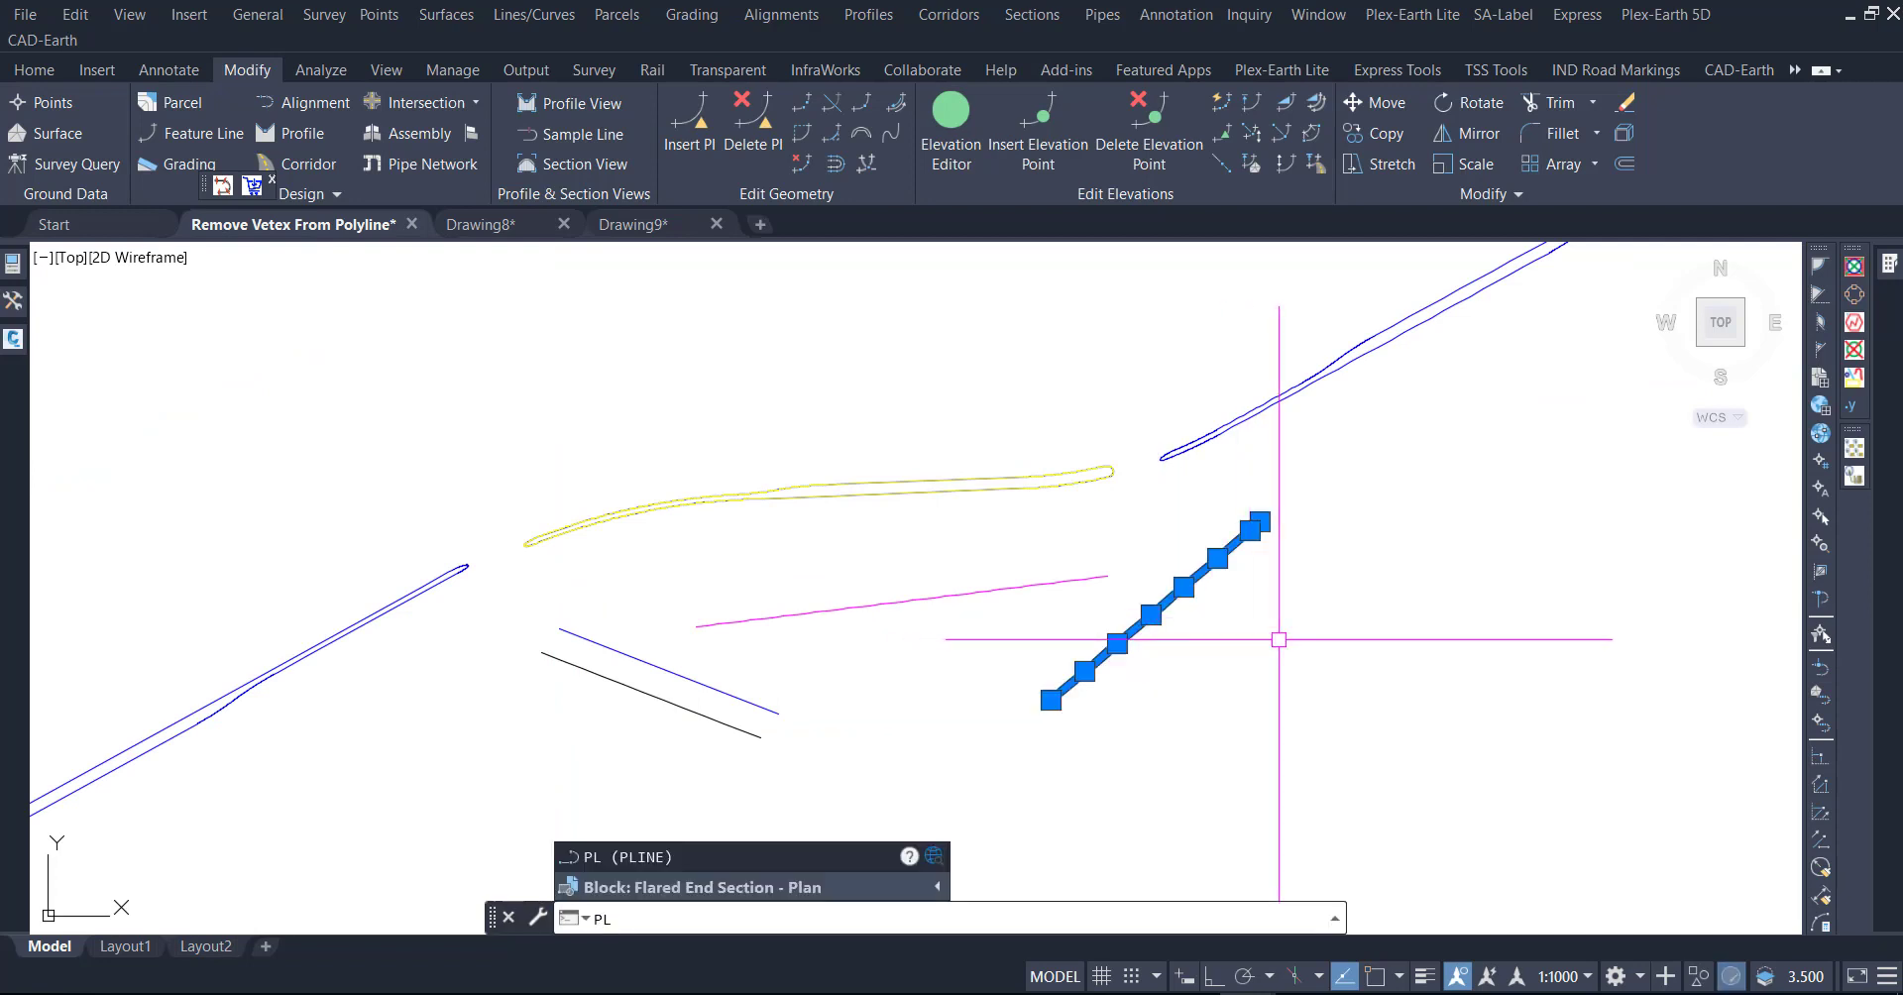
type("D")
key("Return")
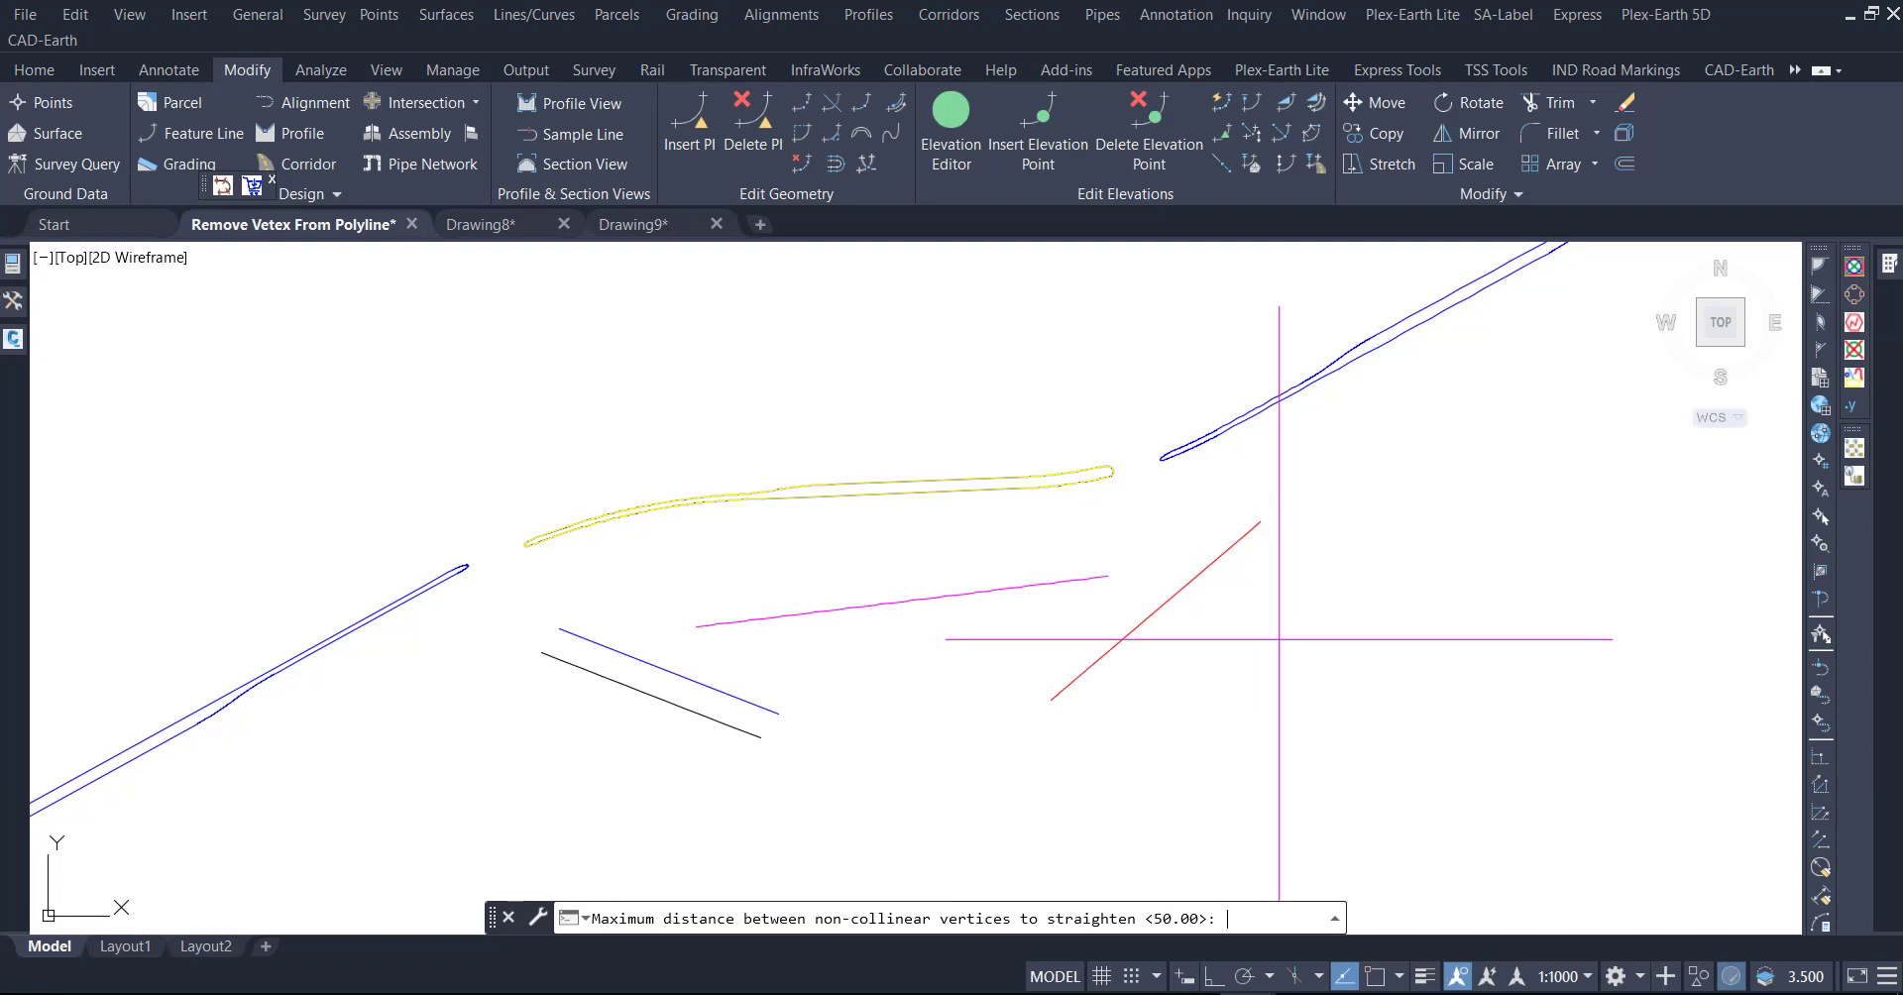
type("100")
key("Return")
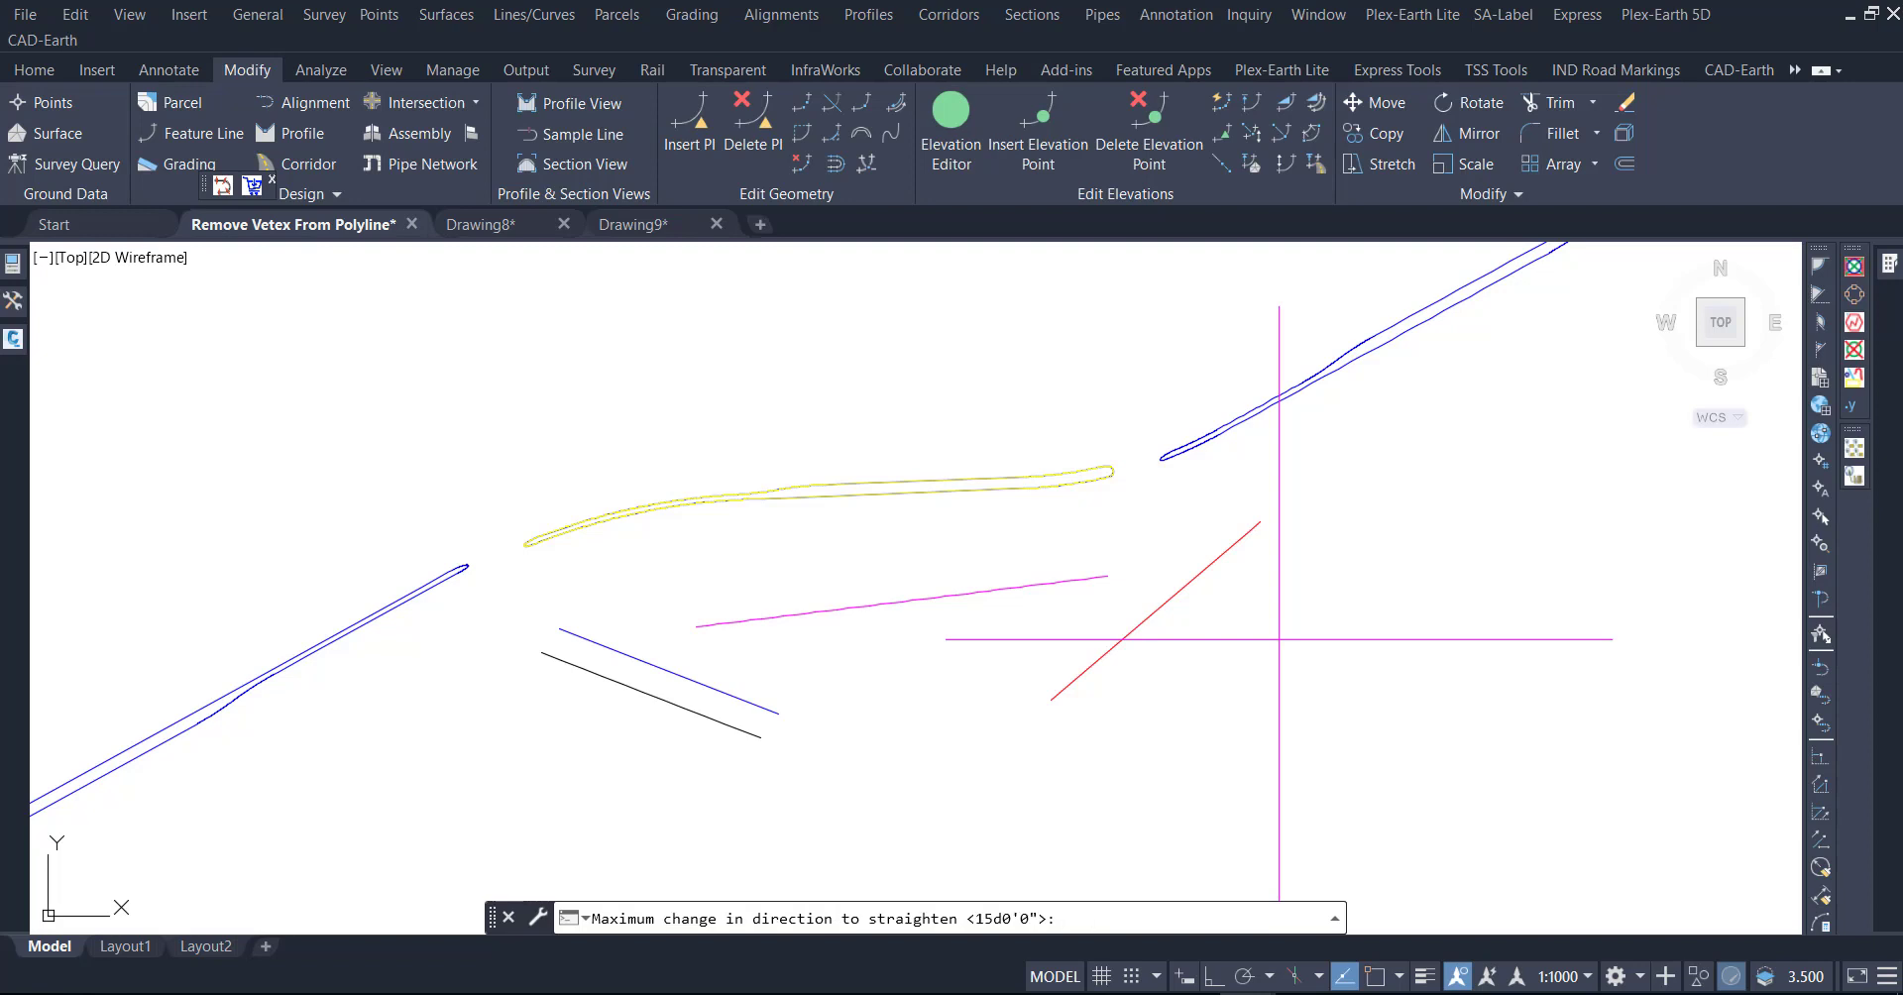
key("Return")
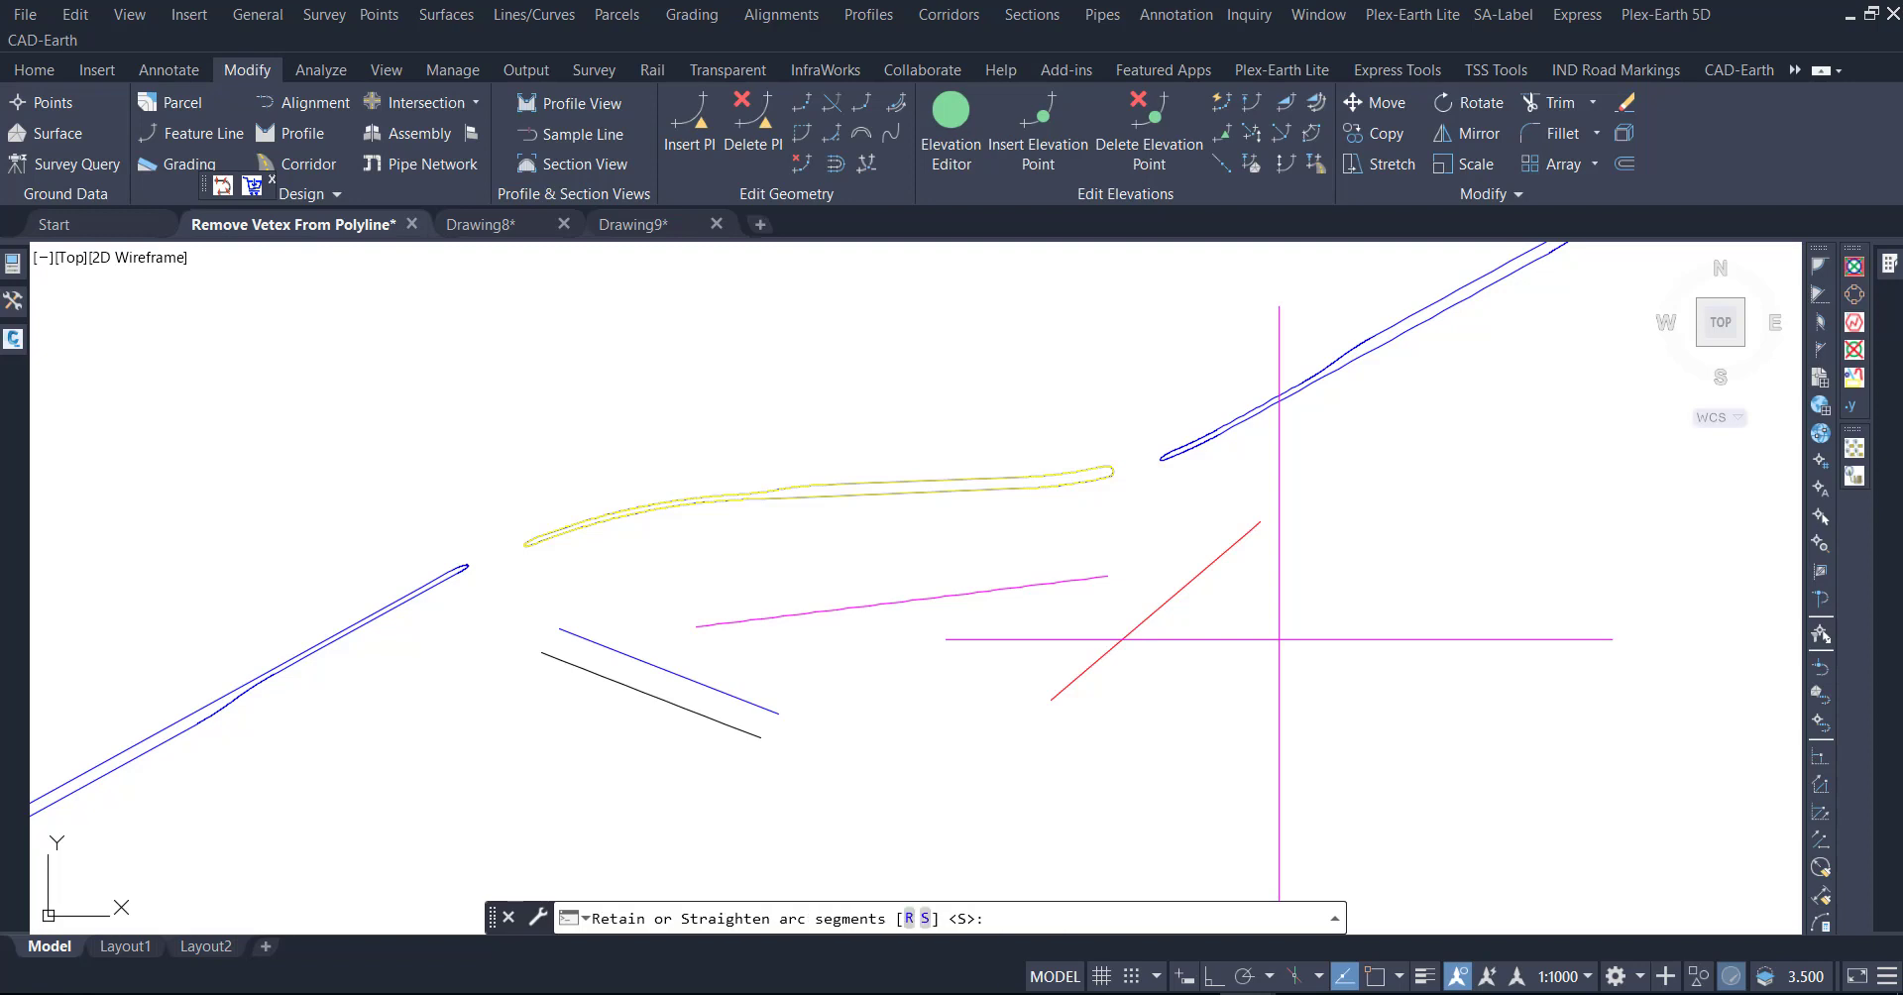
type("s")
key("Return")
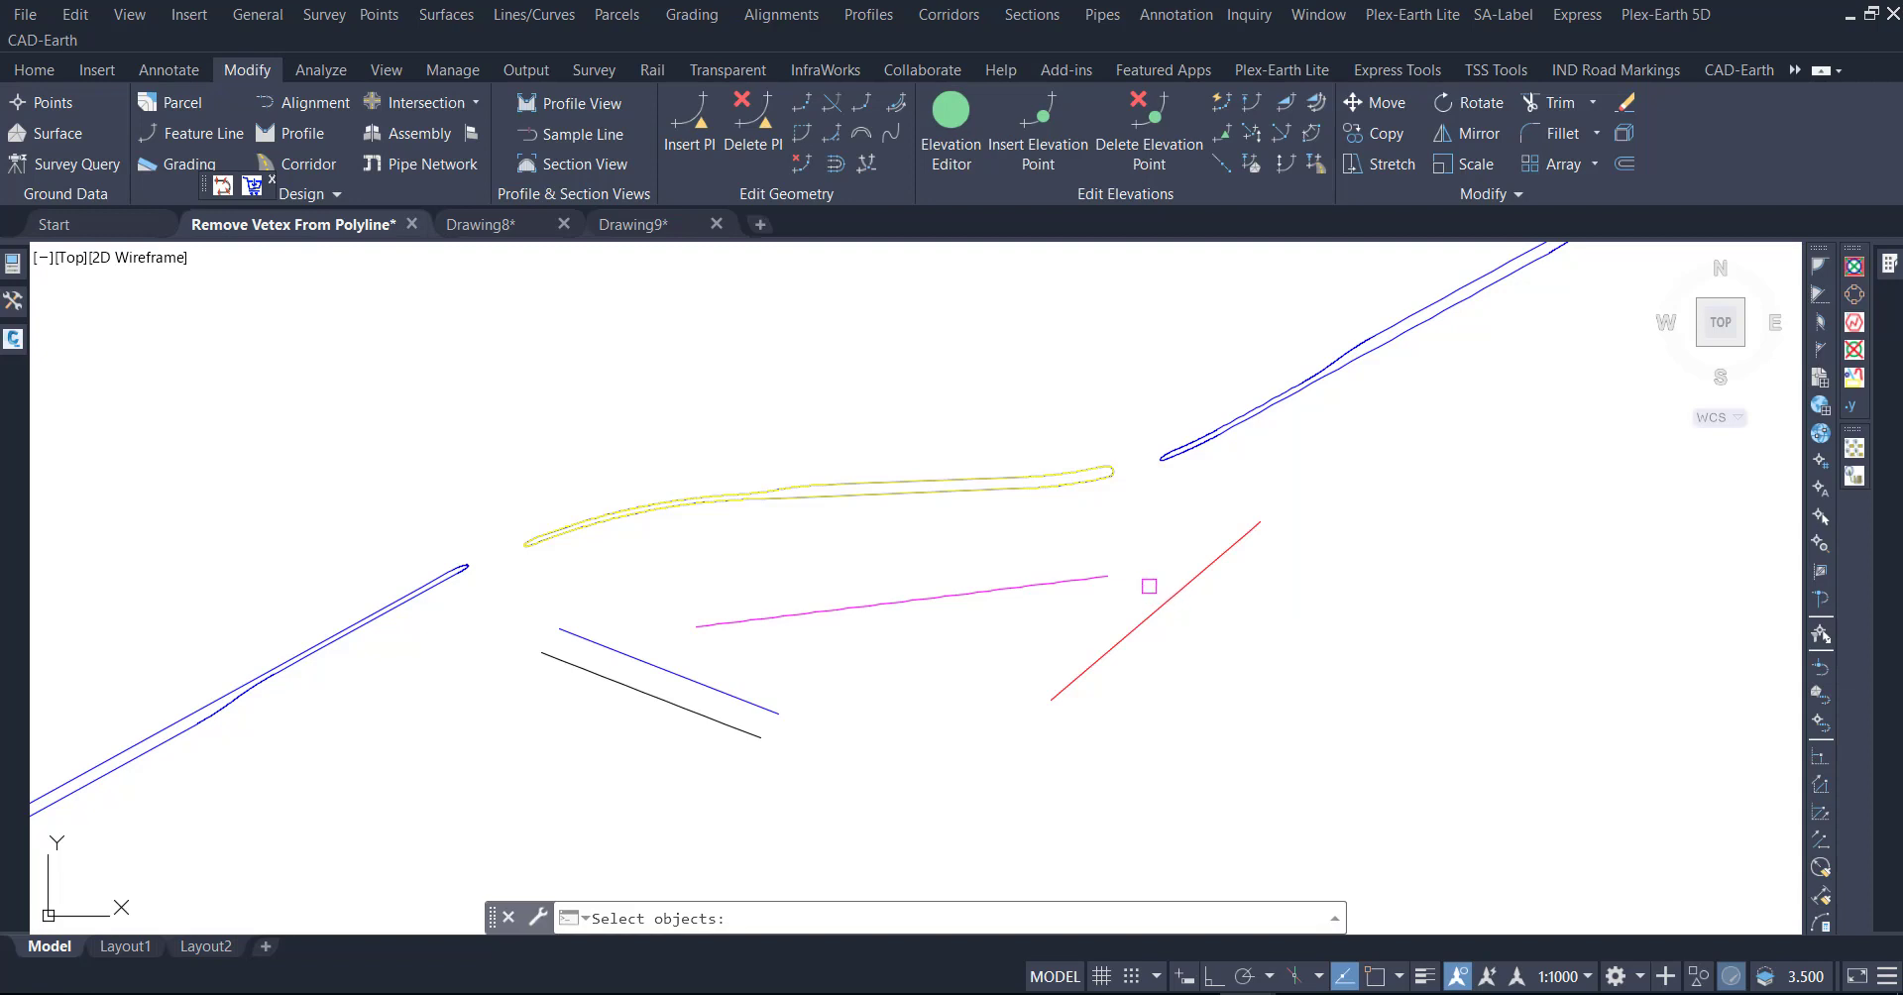
- Reduce the red polyline to three vertices, then inspect the magenta line's dense vertices
left_click(1164, 601)
key("Return")
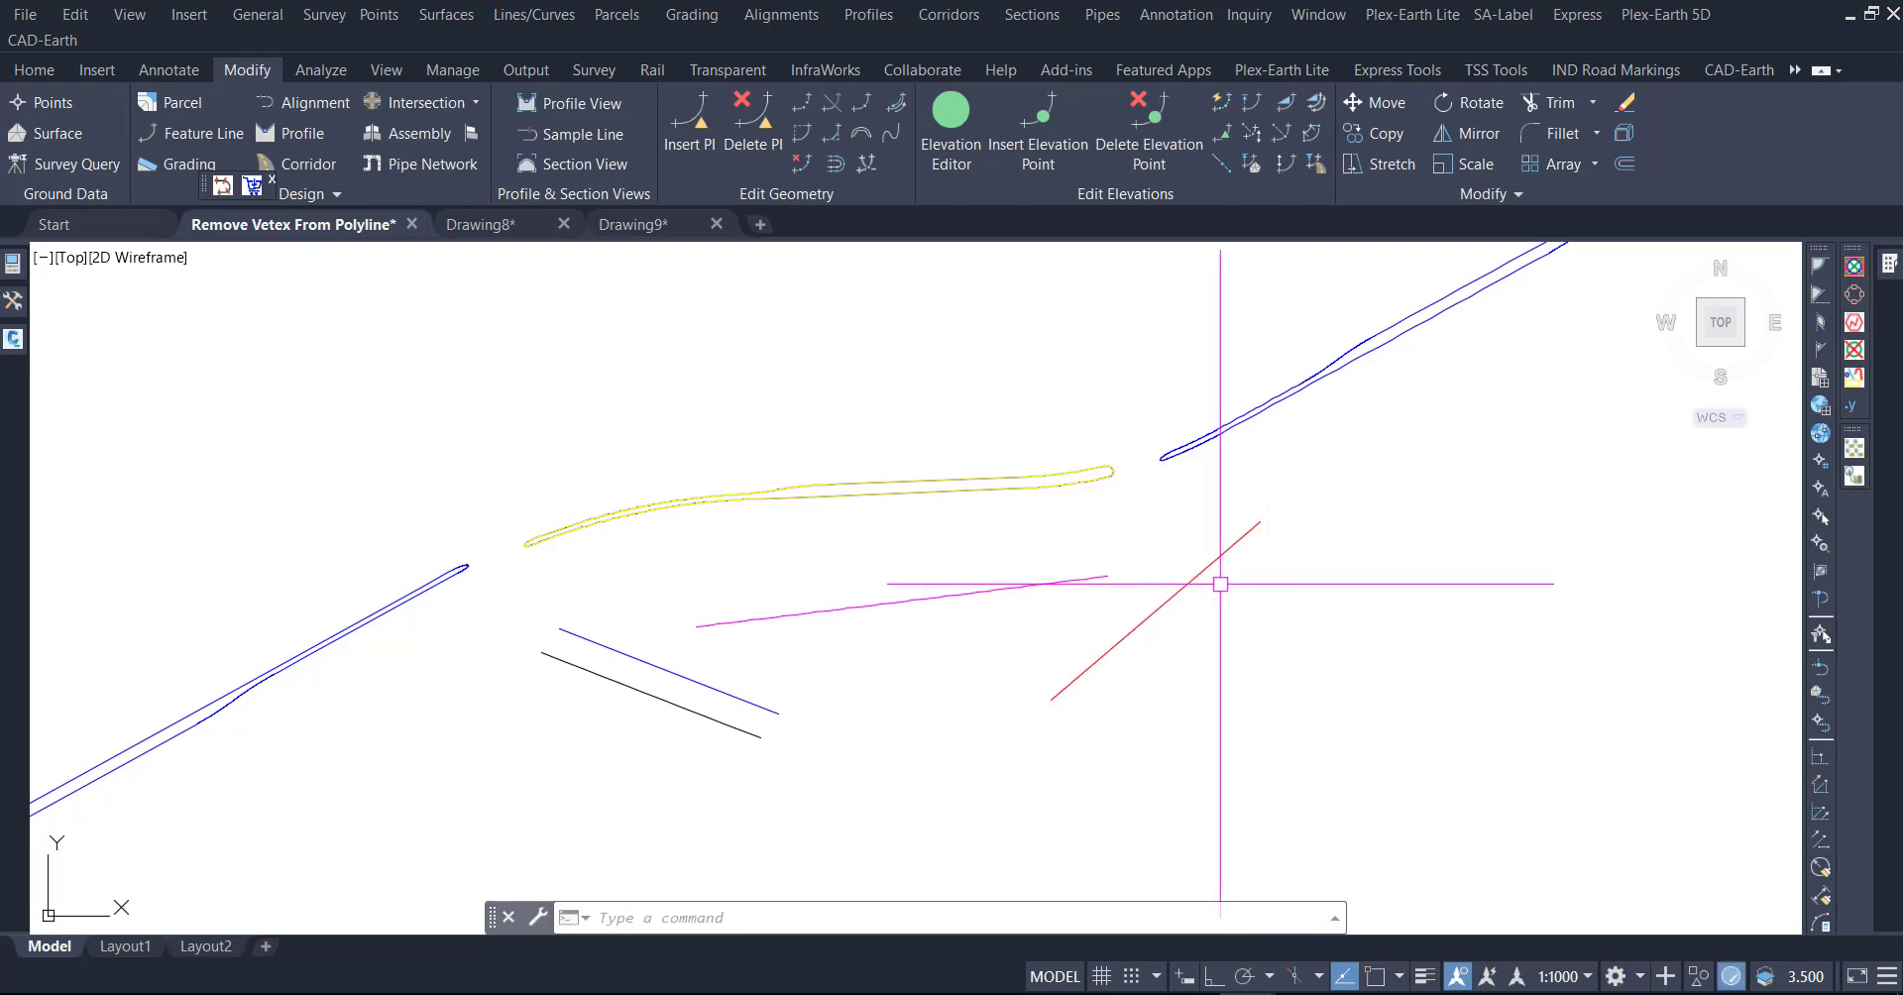
left_click(1219, 557)
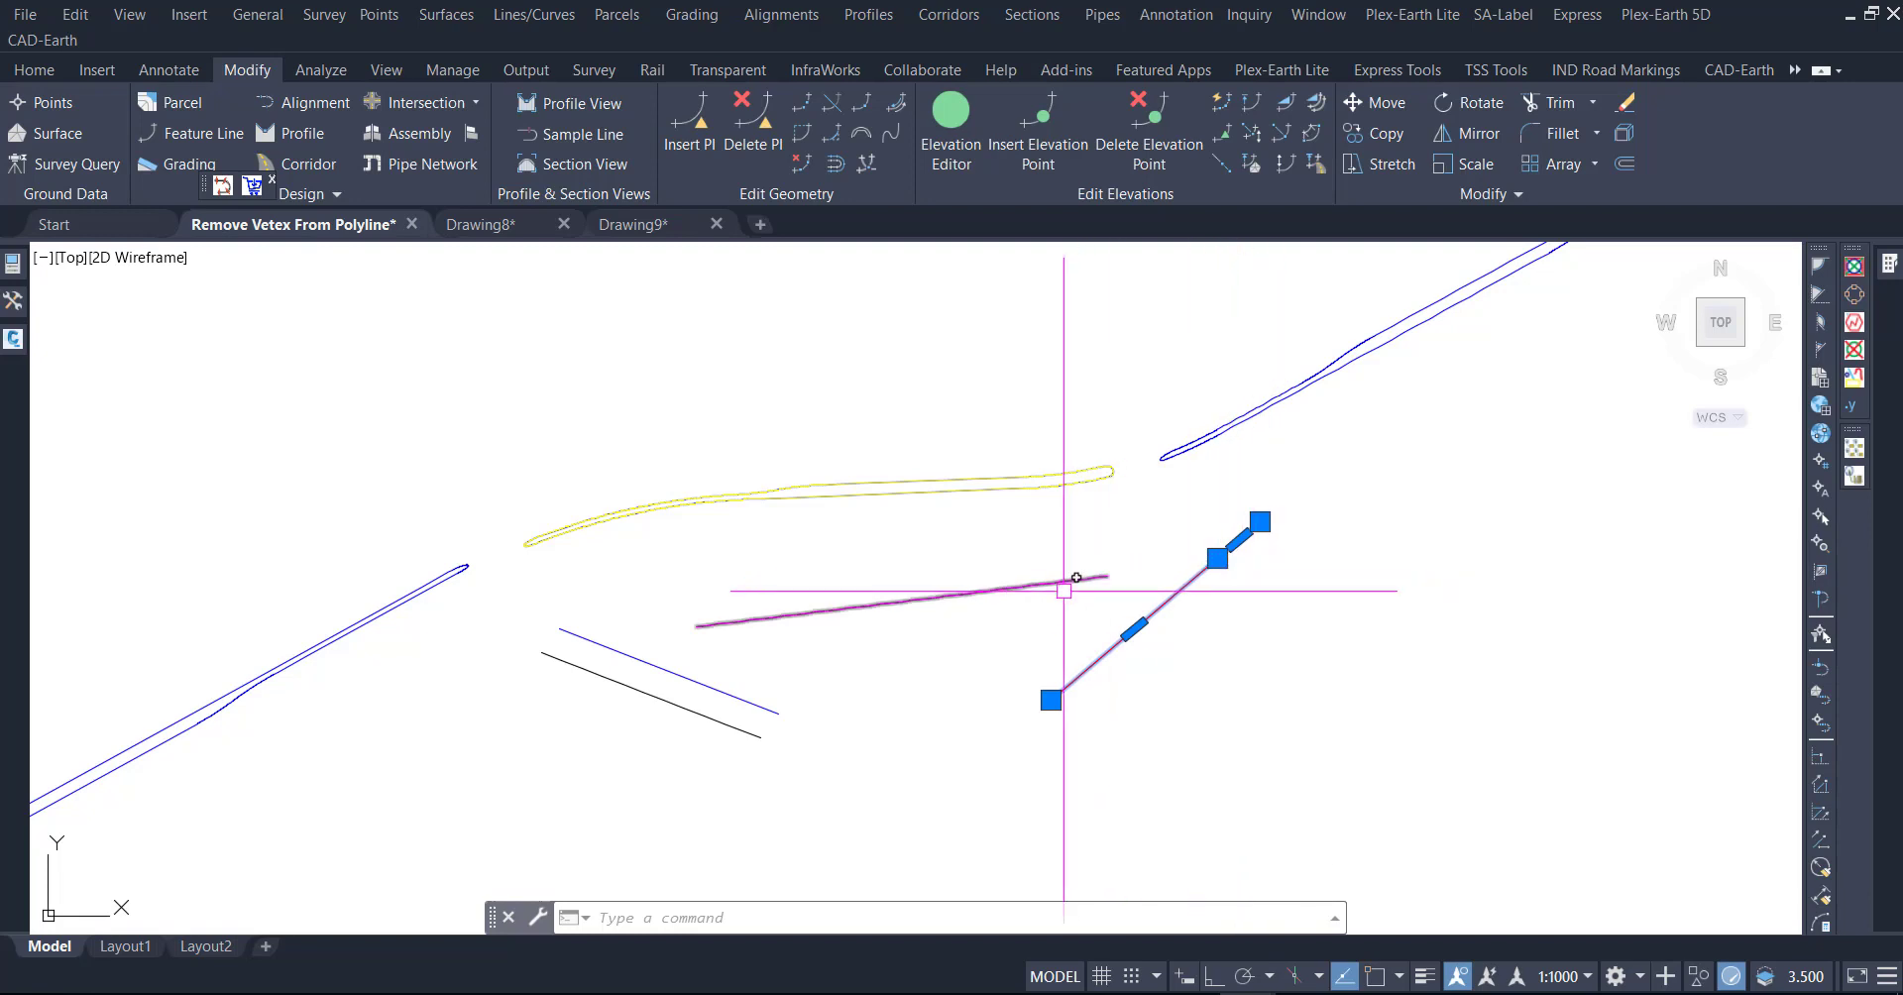
key("Escape")
left_click(1031, 585)
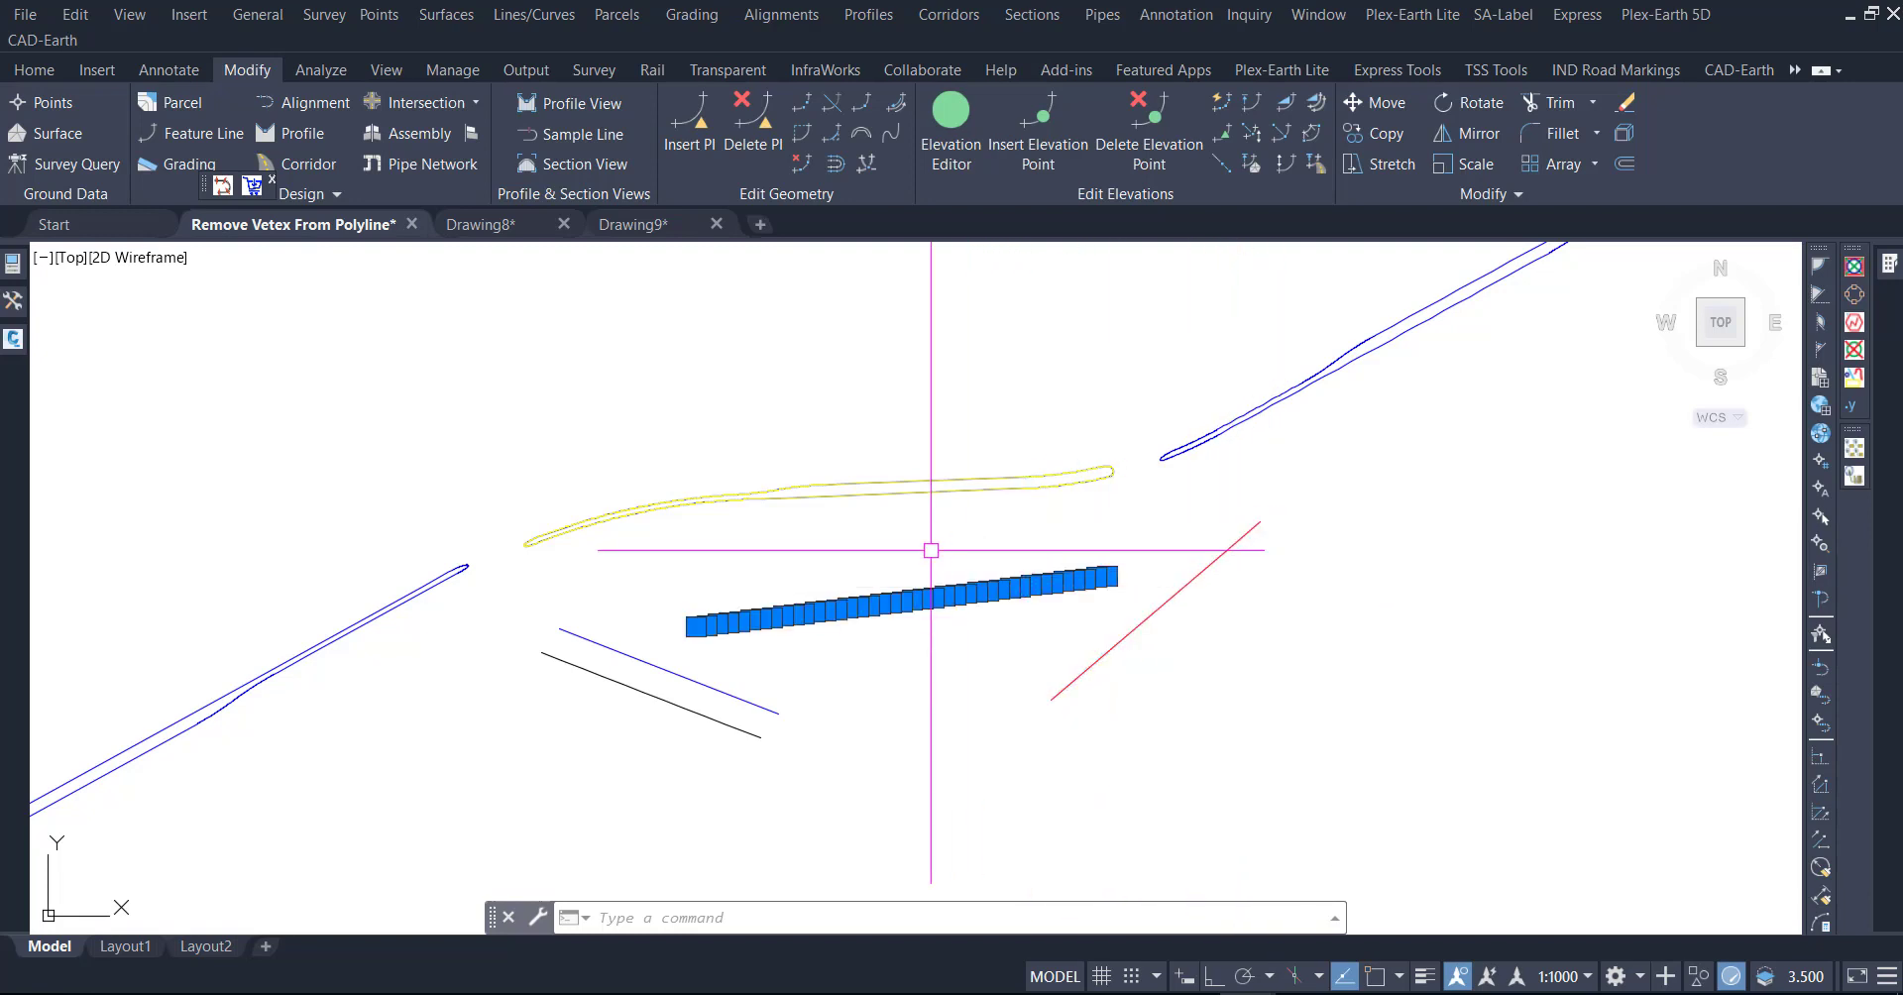
- Run PLDiet at 50 distance and 15° on the magenta polyline, leaving five vertices
scroll(931, 544, "up", 4)
scroll(990, 539, "down", 2)
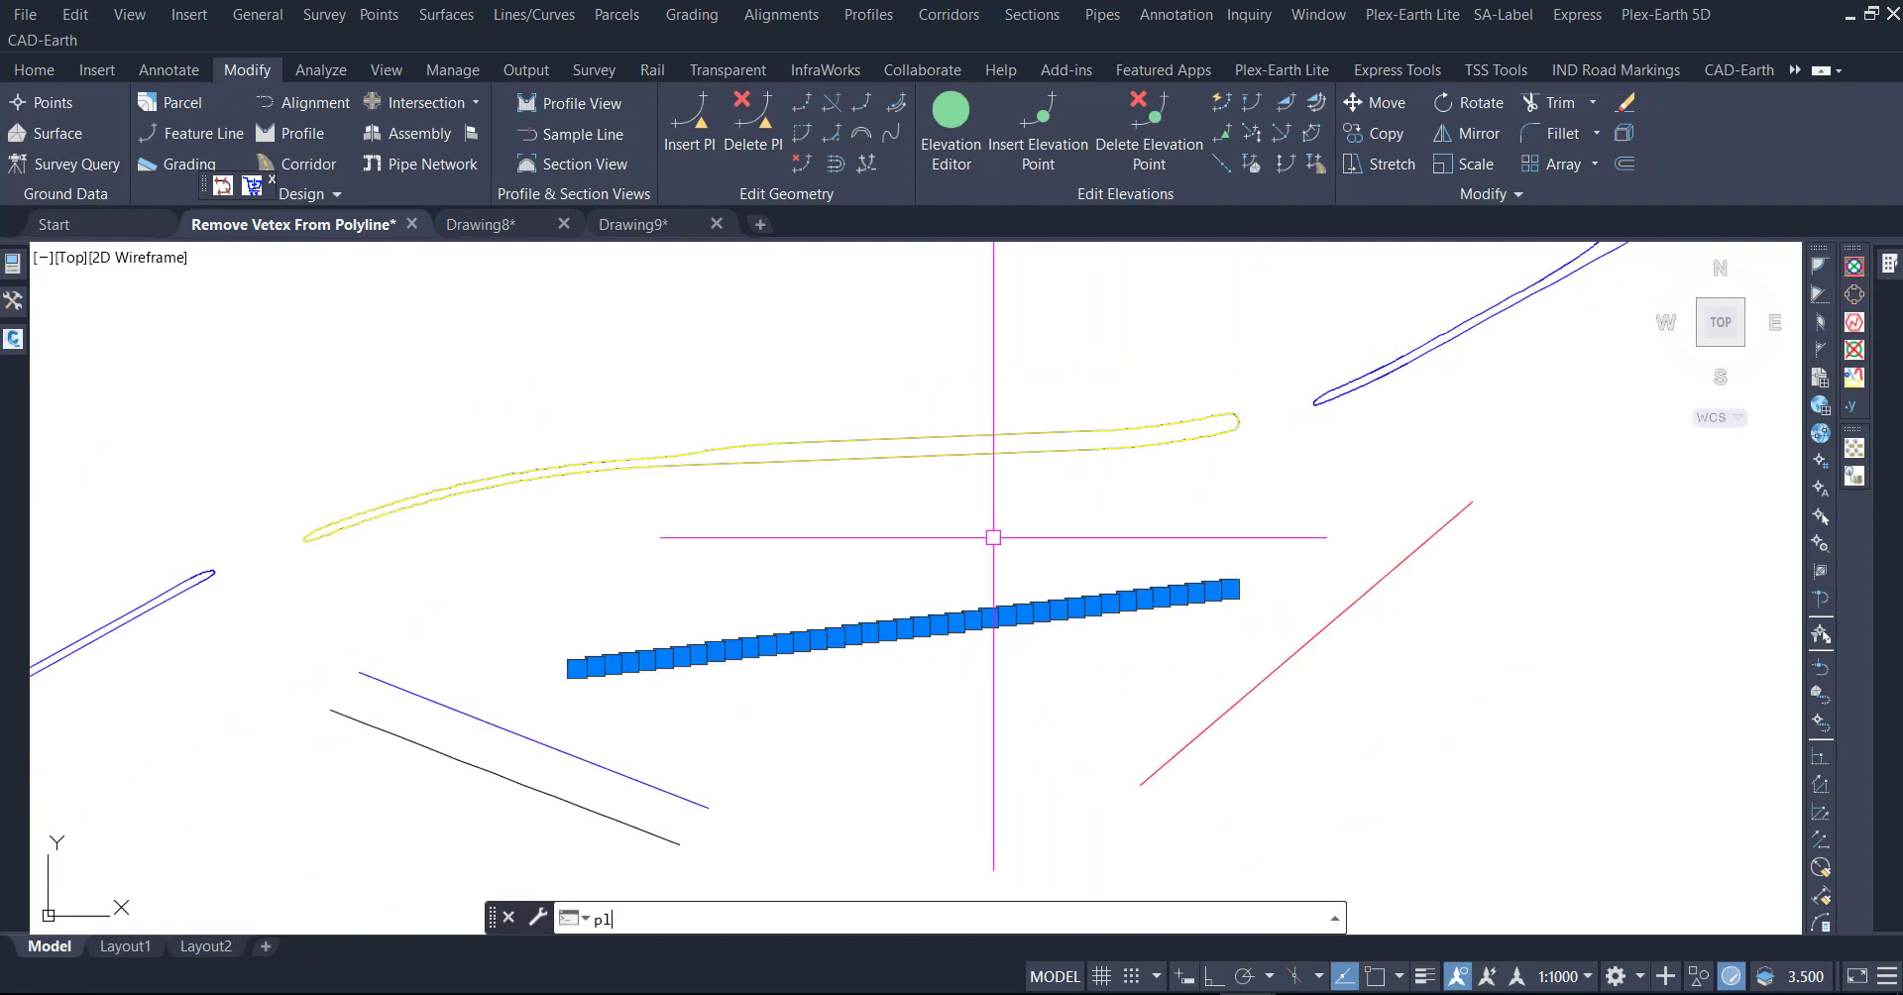
type("pldiet")
key("Return")
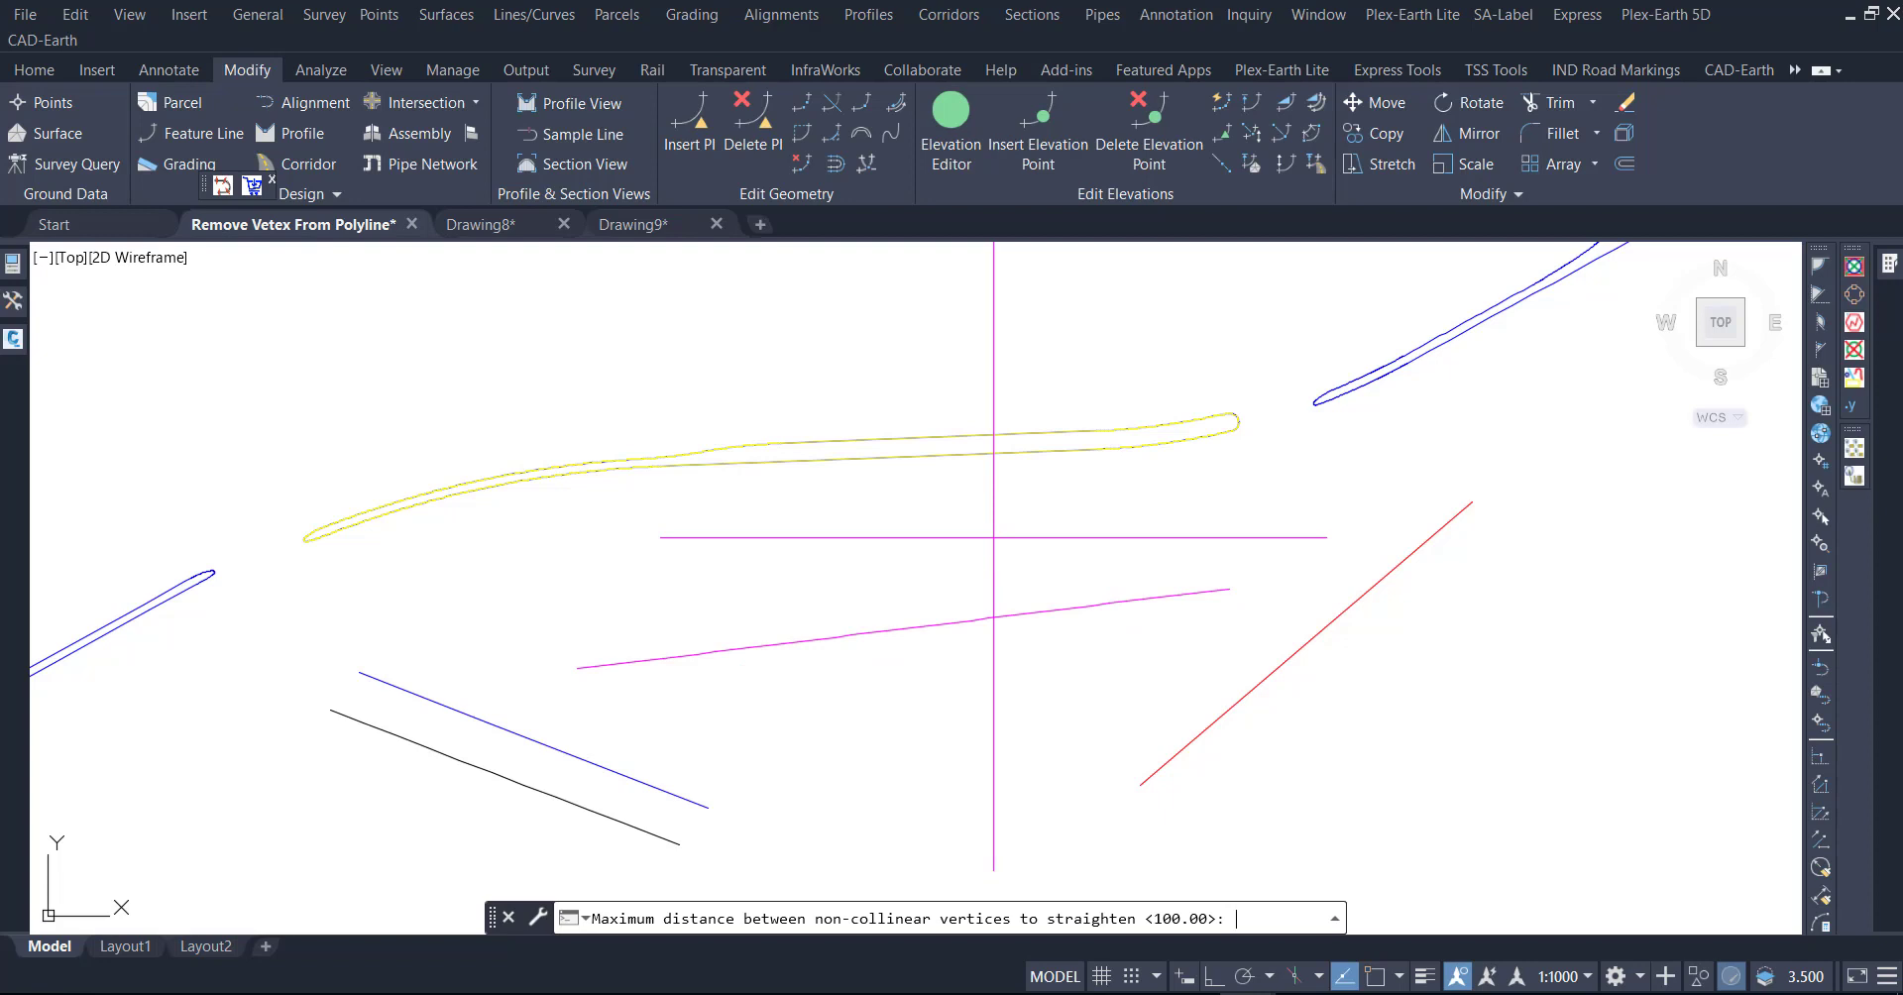
type("50")
key("Return")
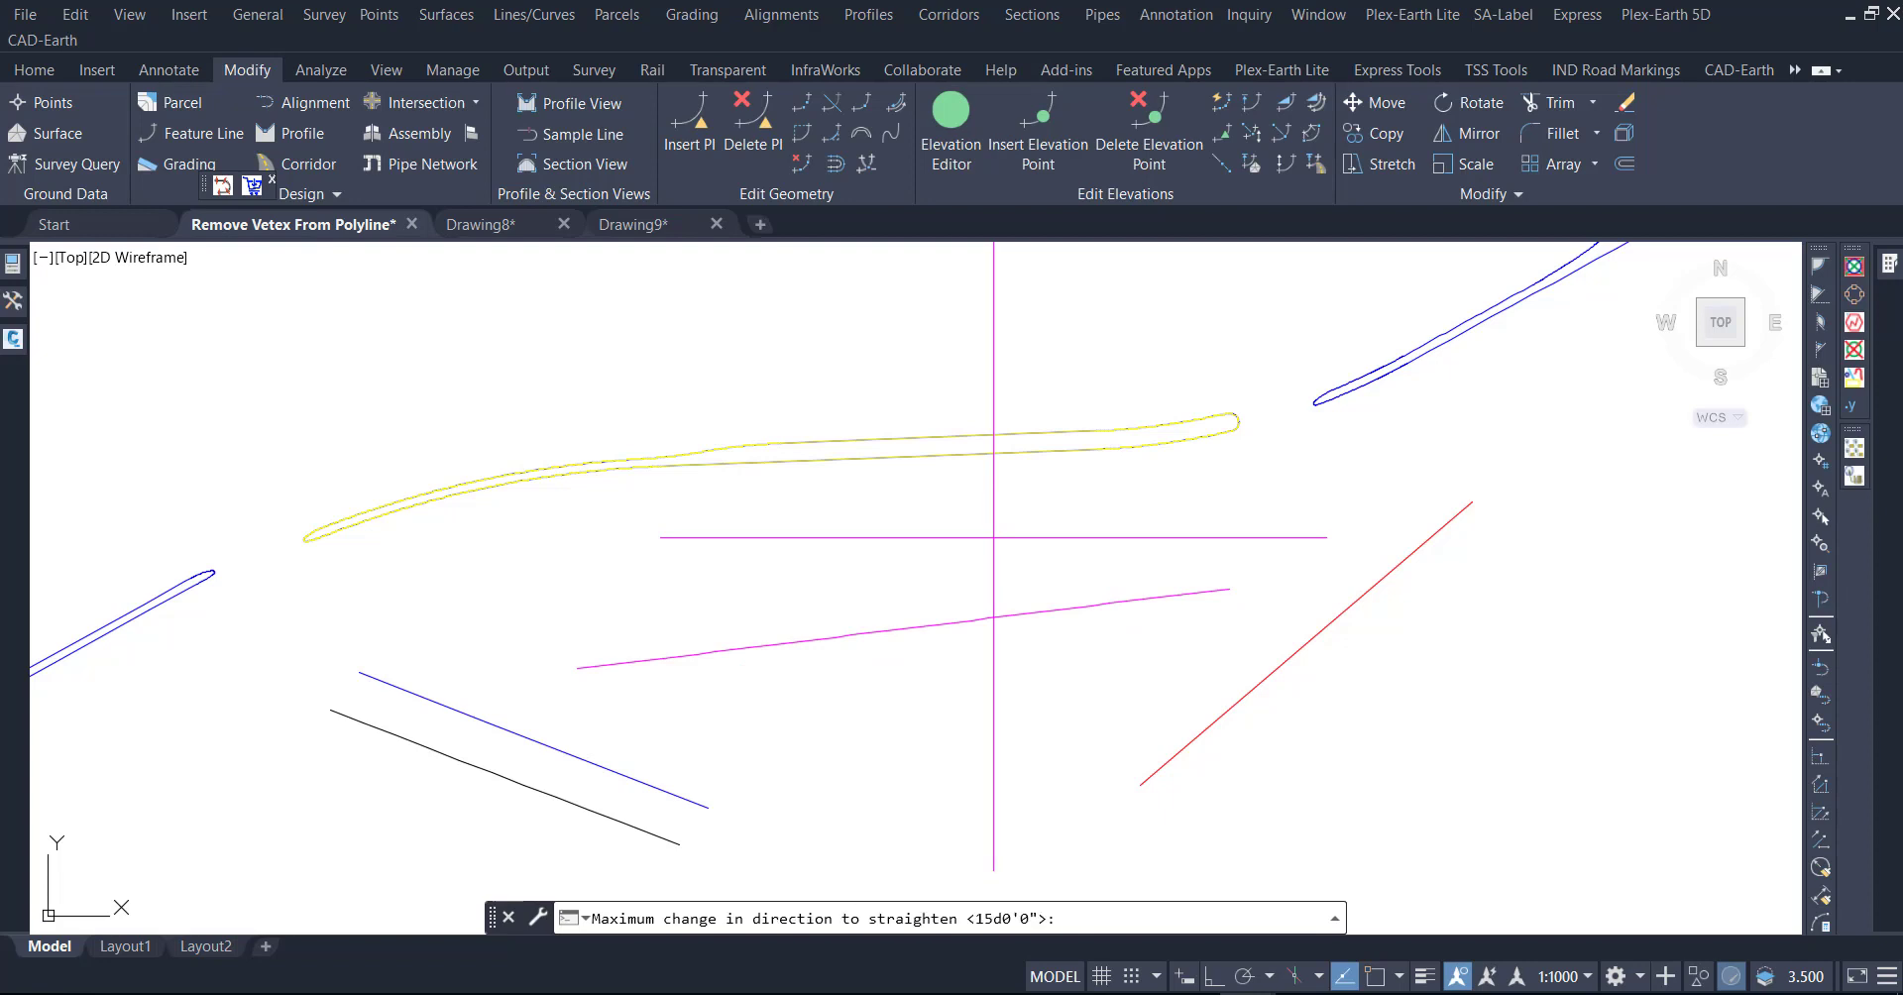
key("Return")
key("Return")
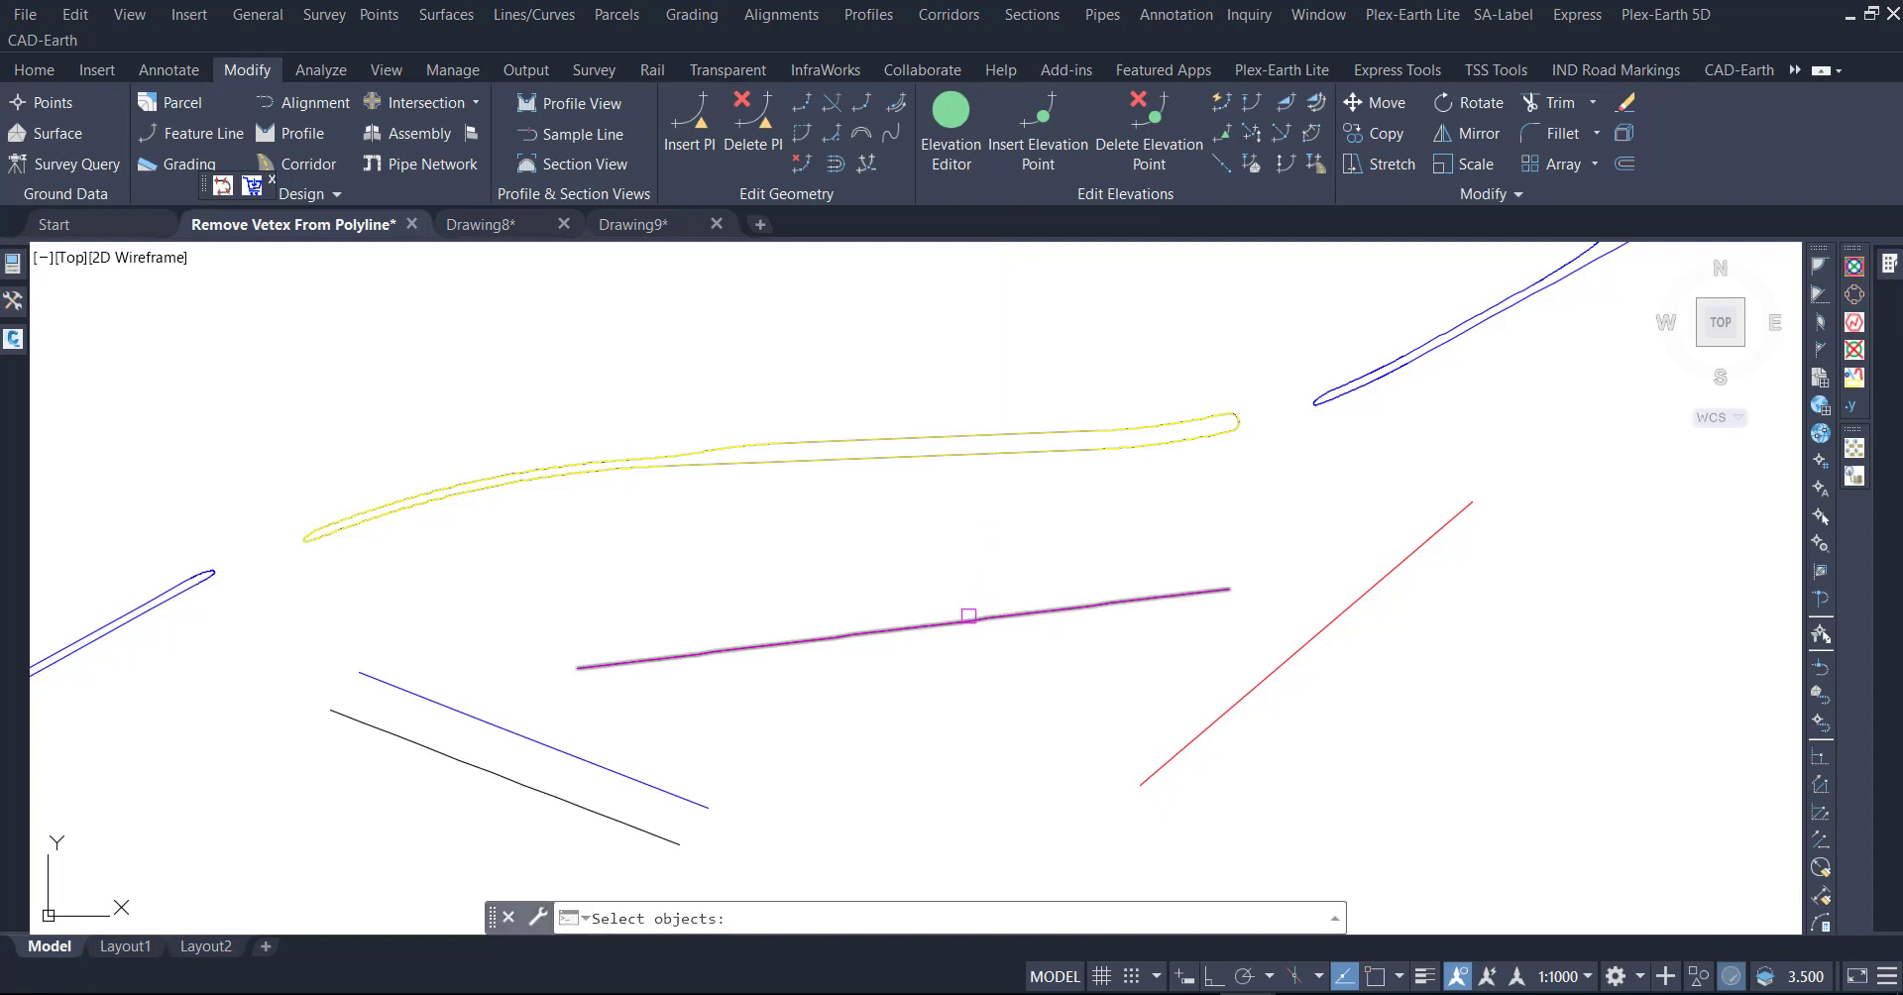
left_click(969, 616)
key("Return")
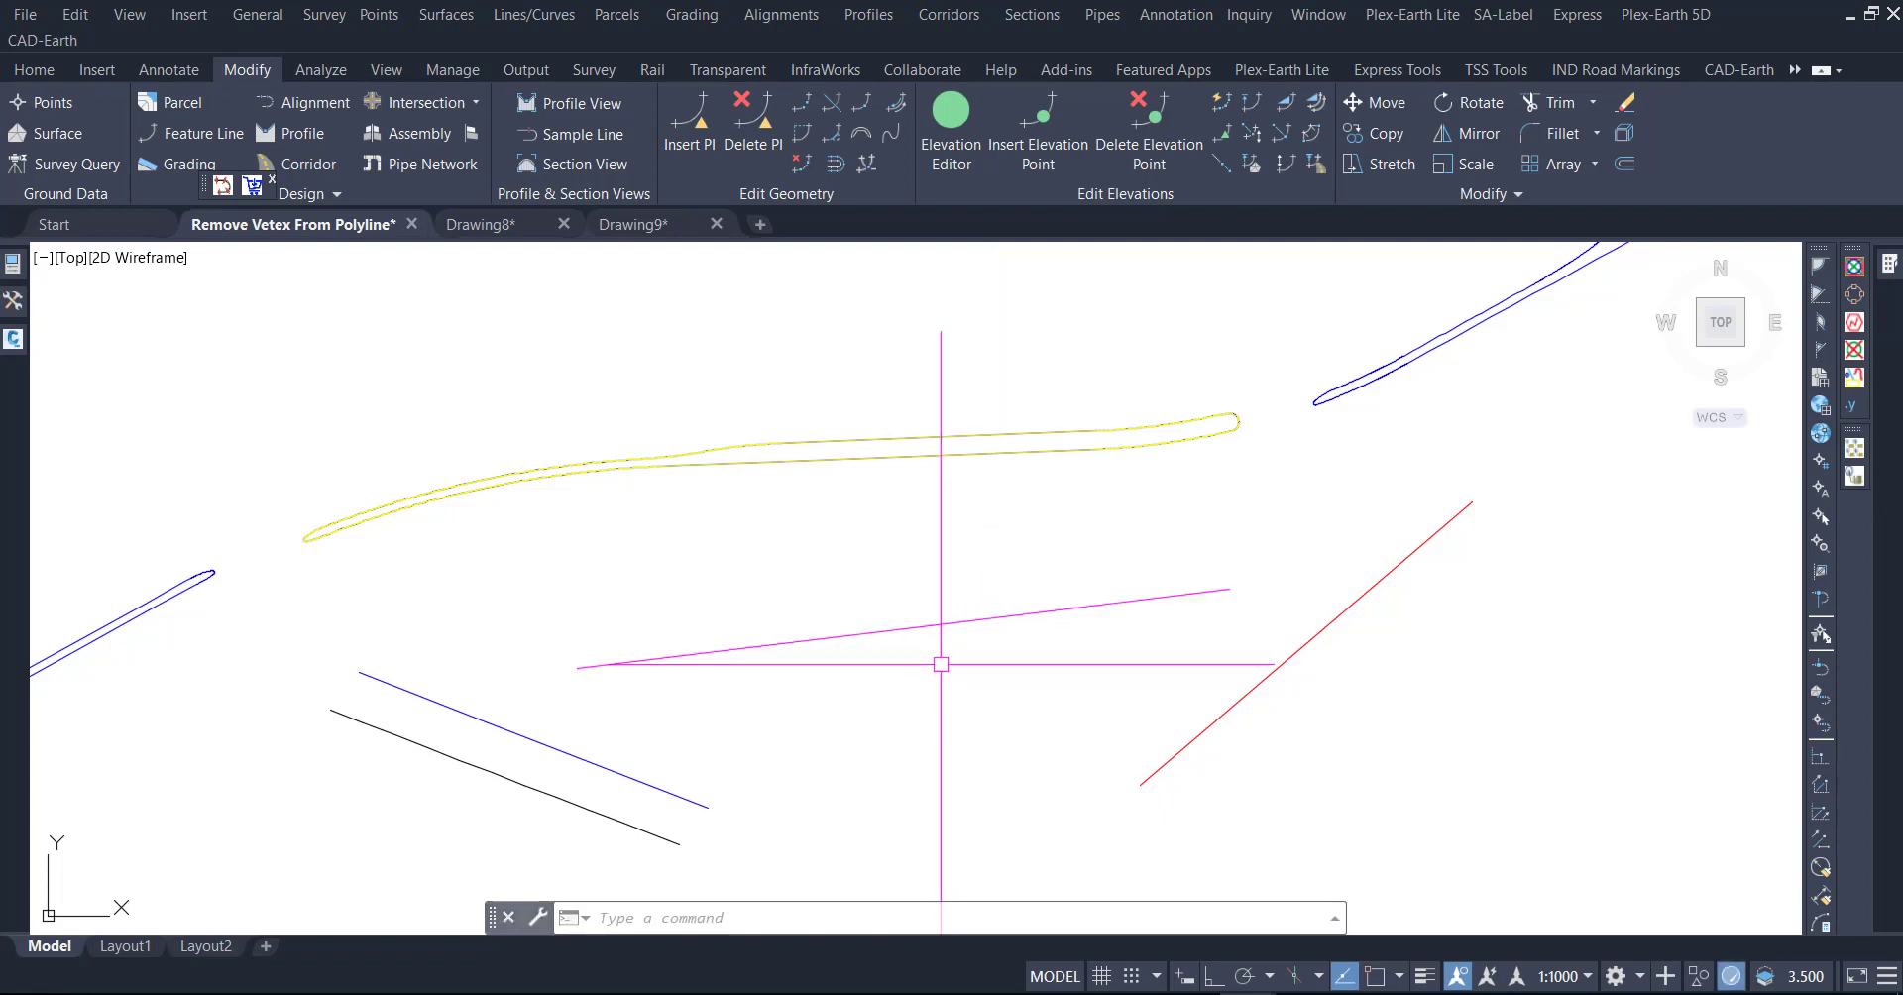
left_click(922, 627)
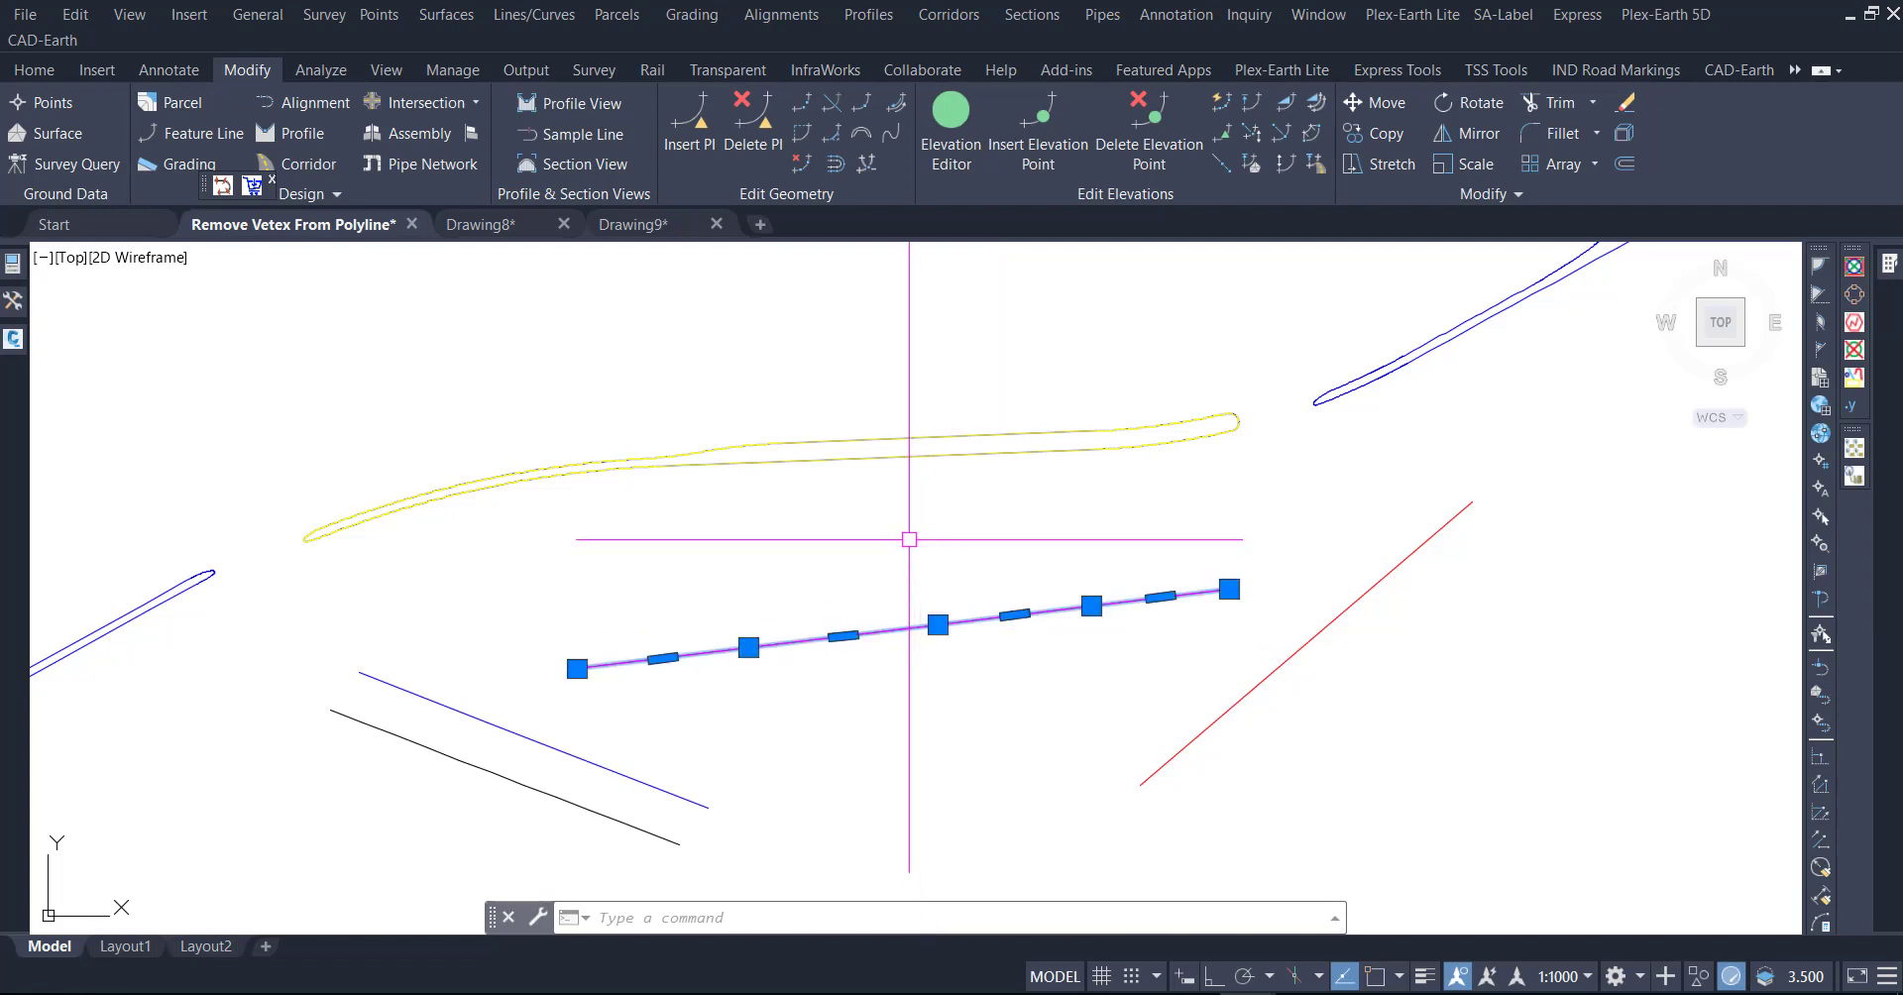